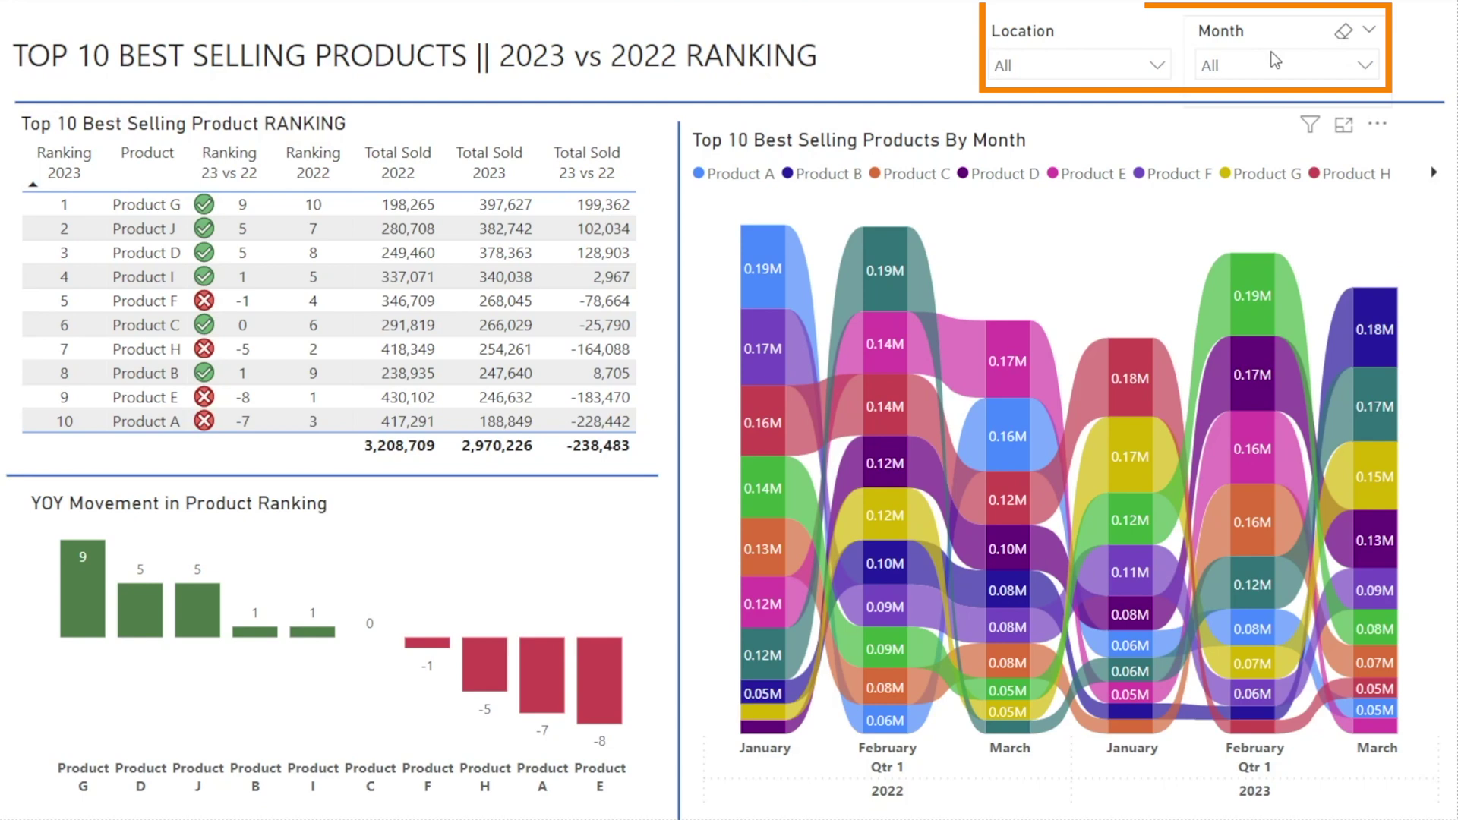
# Filter by Location (Sydney, Melbourne) and Month (February, January, March), then reset both slicers to All.
pyautogui.click(1152, 74)
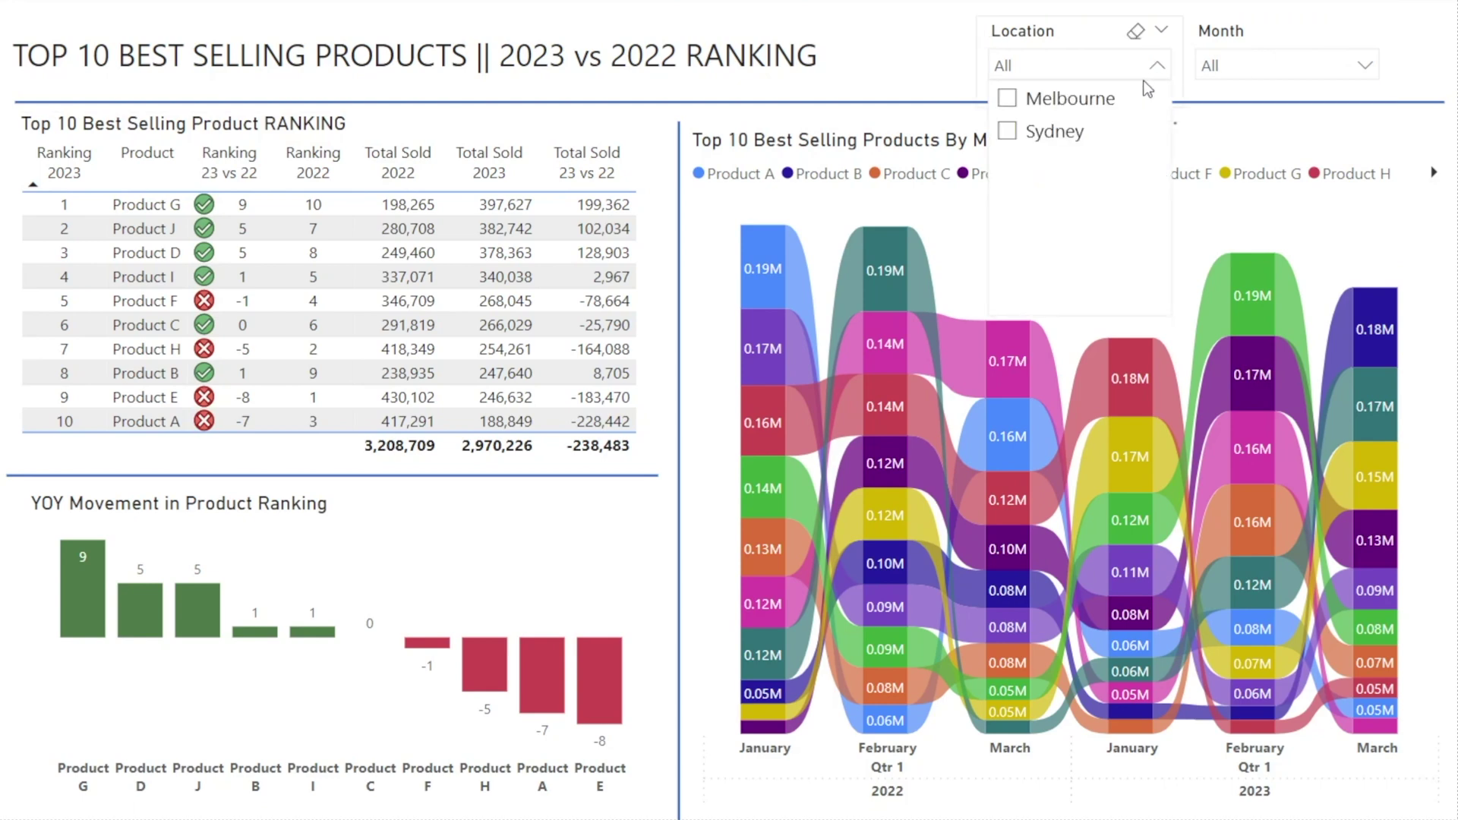
pyautogui.click(1007, 135)
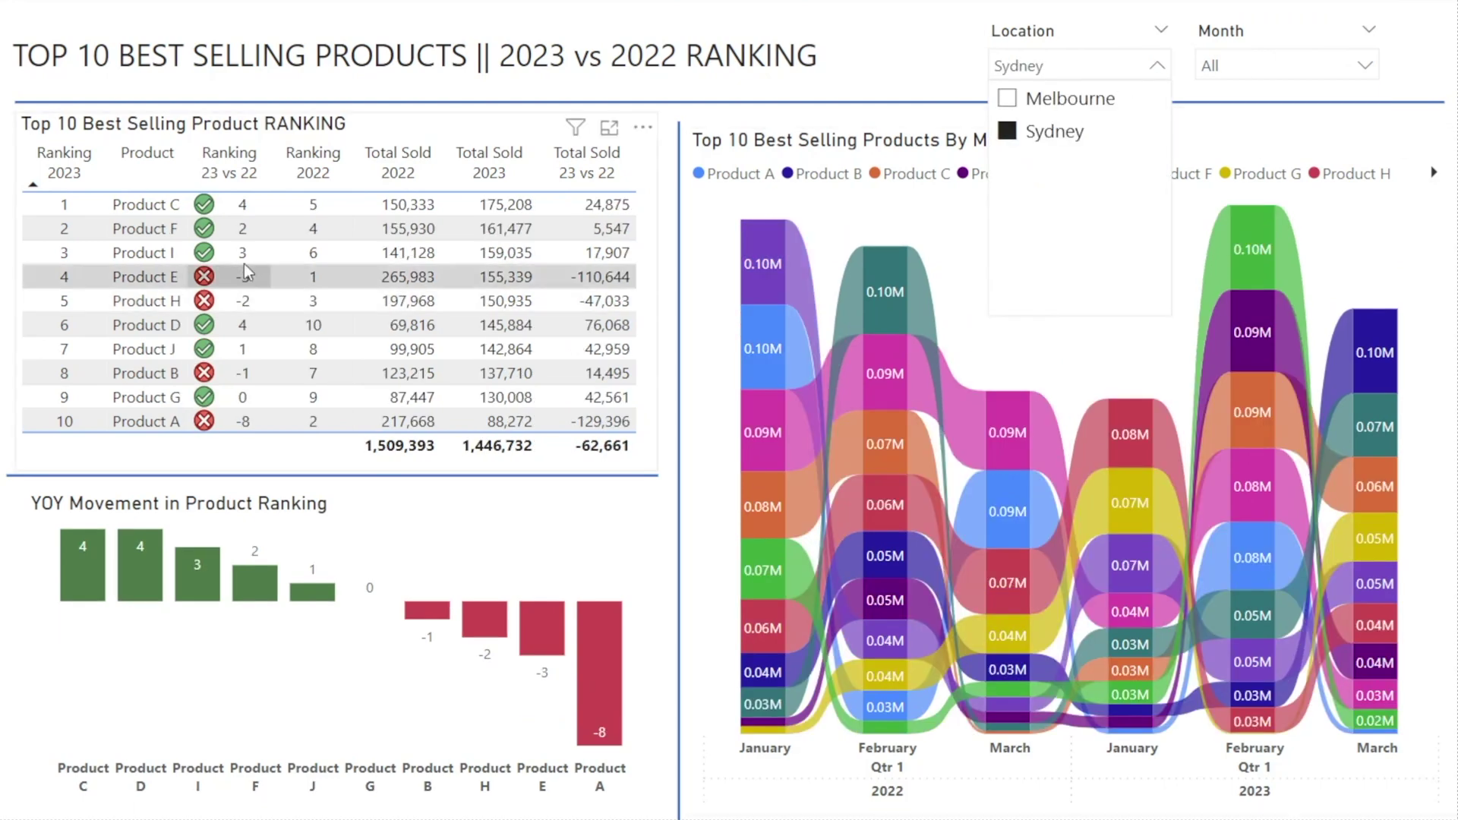
pyautogui.click(1007, 99)
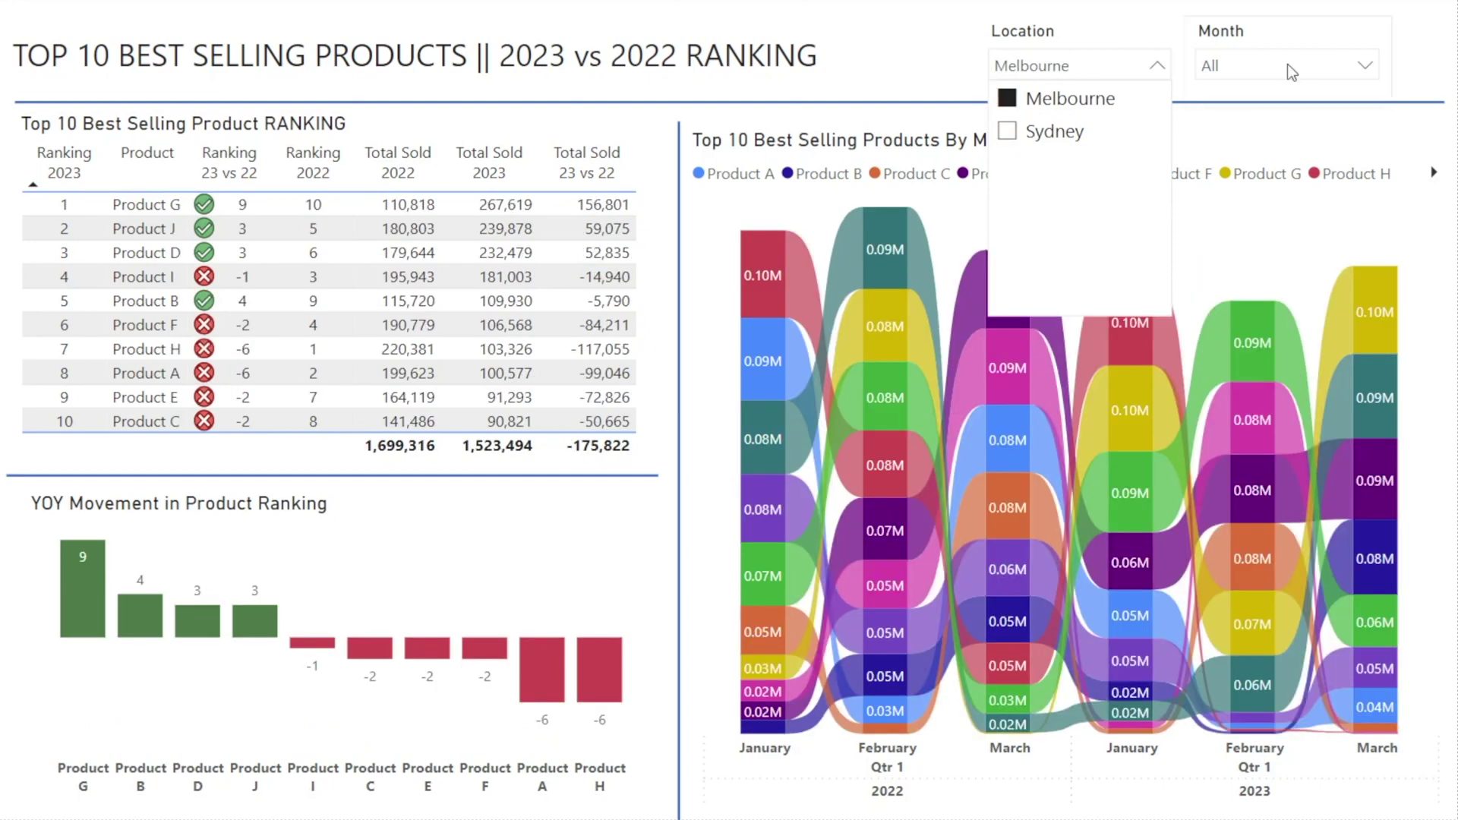
pyautogui.click(985, 31)
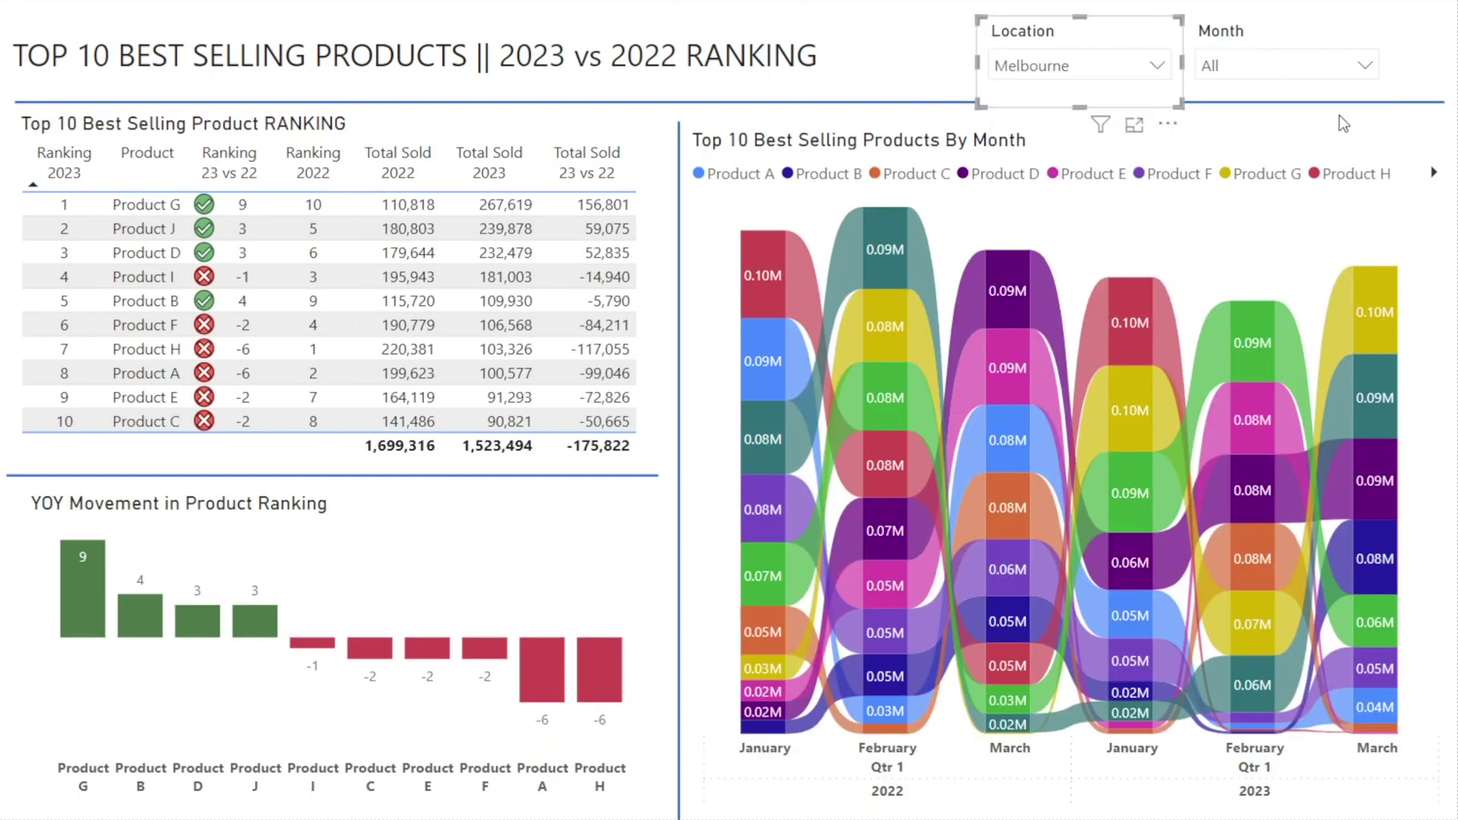
pyautogui.click(1374, 68)
pyautogui.click(1234, 98)
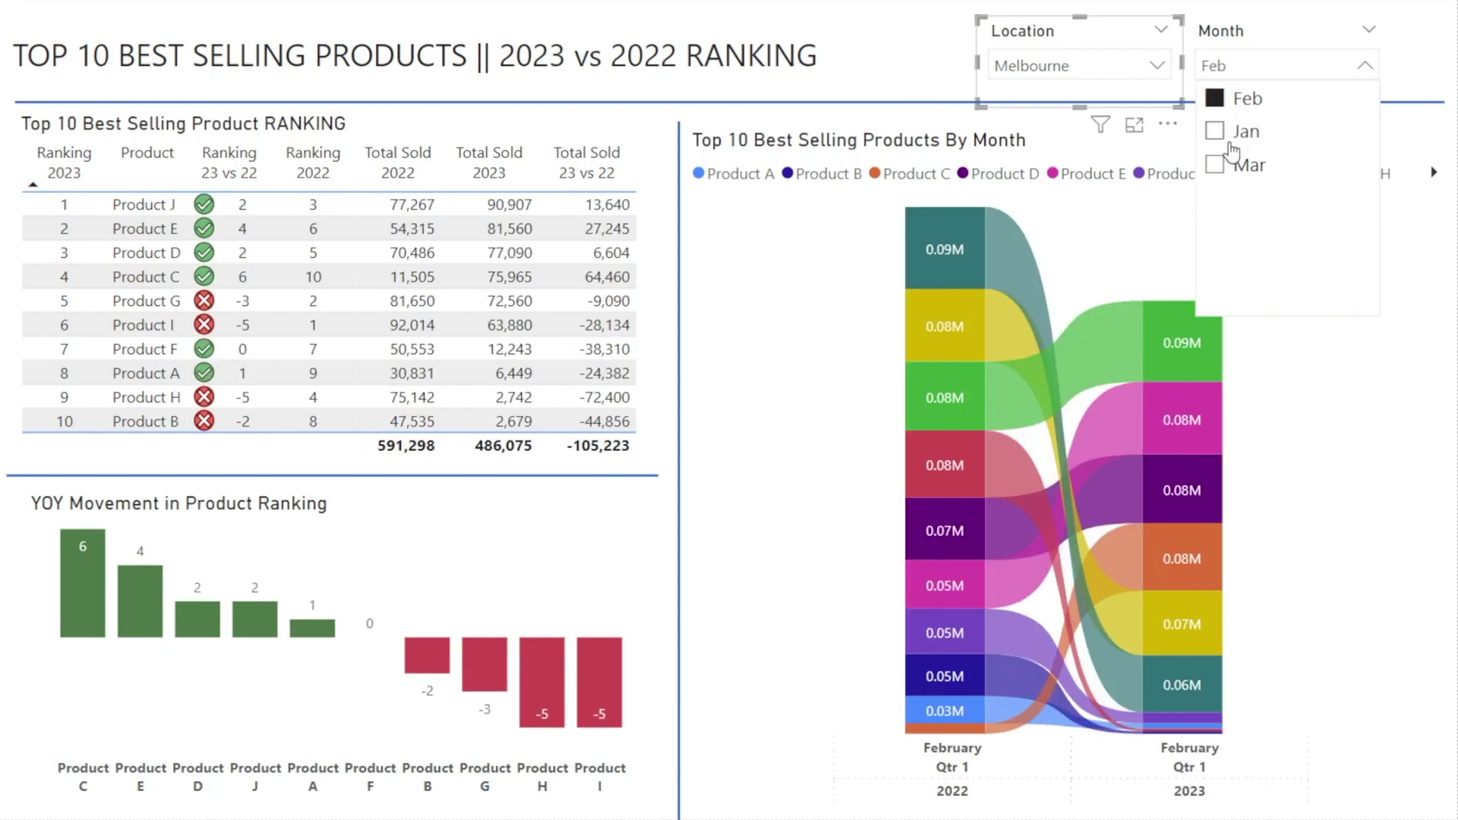
pyautogui.click(1232, 136)
pyautogui.click(1226, 105)
pyautogui.click(1222, 169)
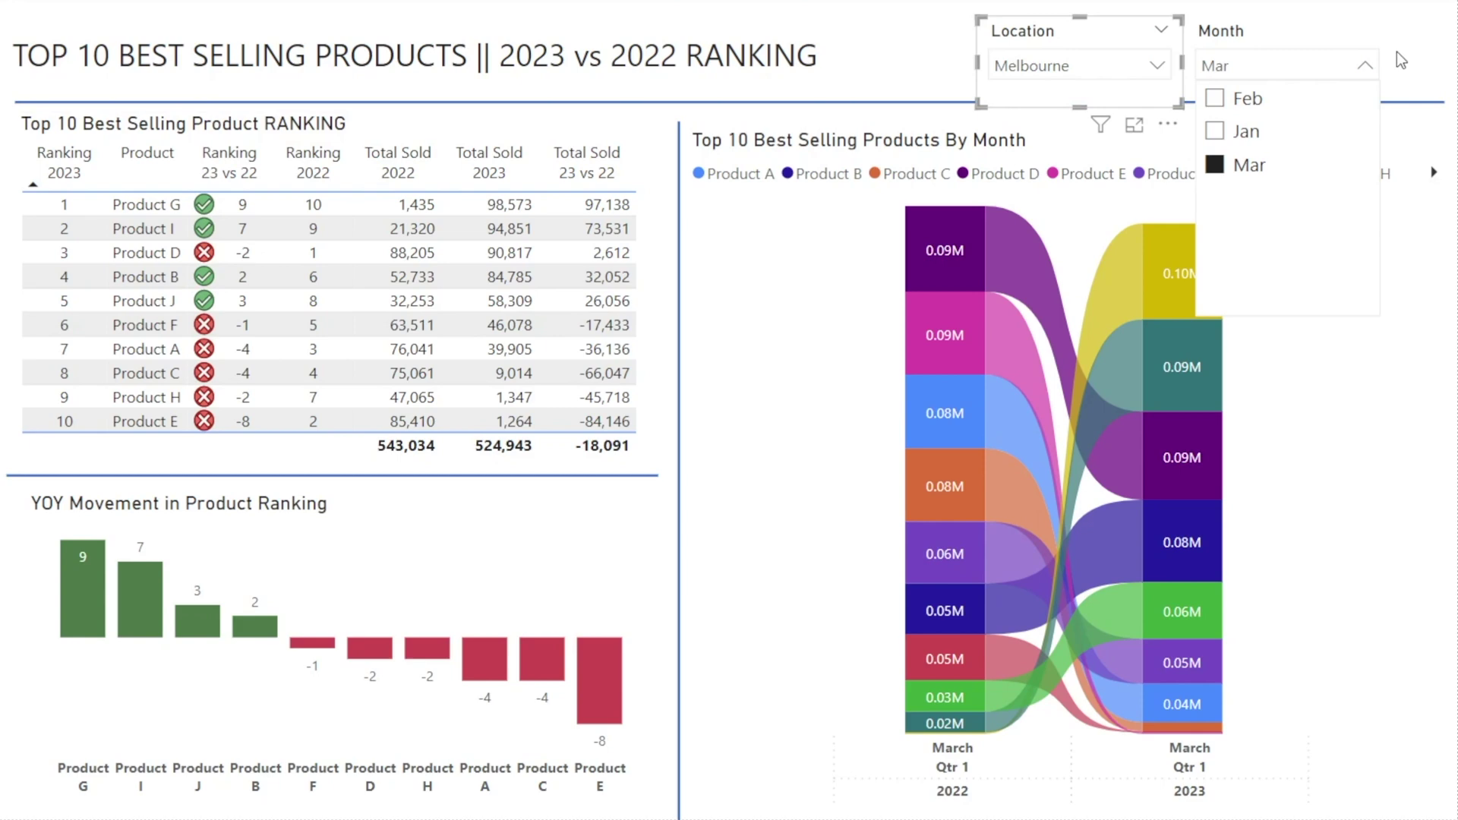
pyautogui.click(1344, 32)
pyautogui.click(1136, 32)
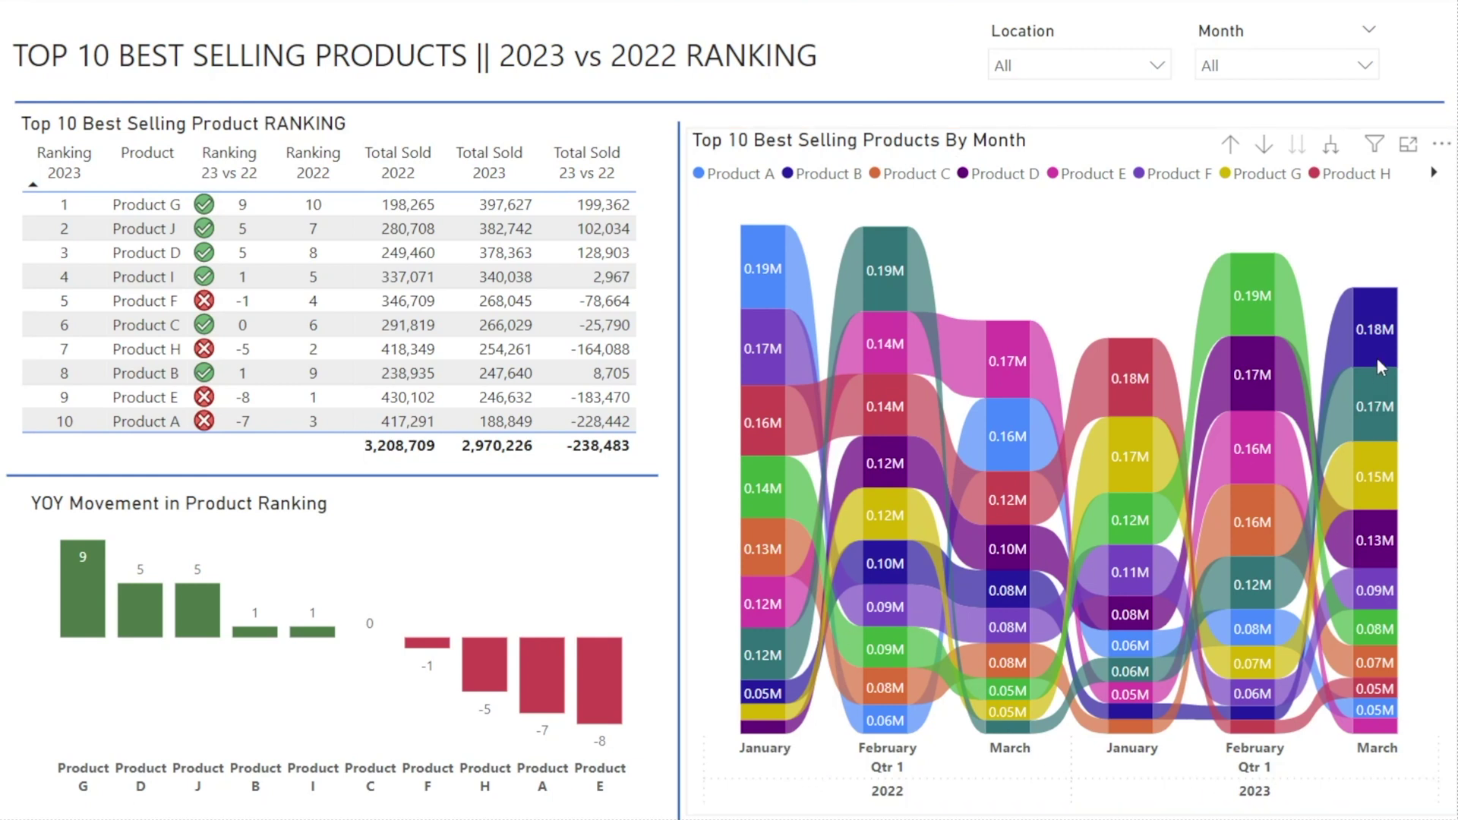
# Show the Model view diagram of the tables and their relationship.
pyautogui.moveTo(1380, 343)
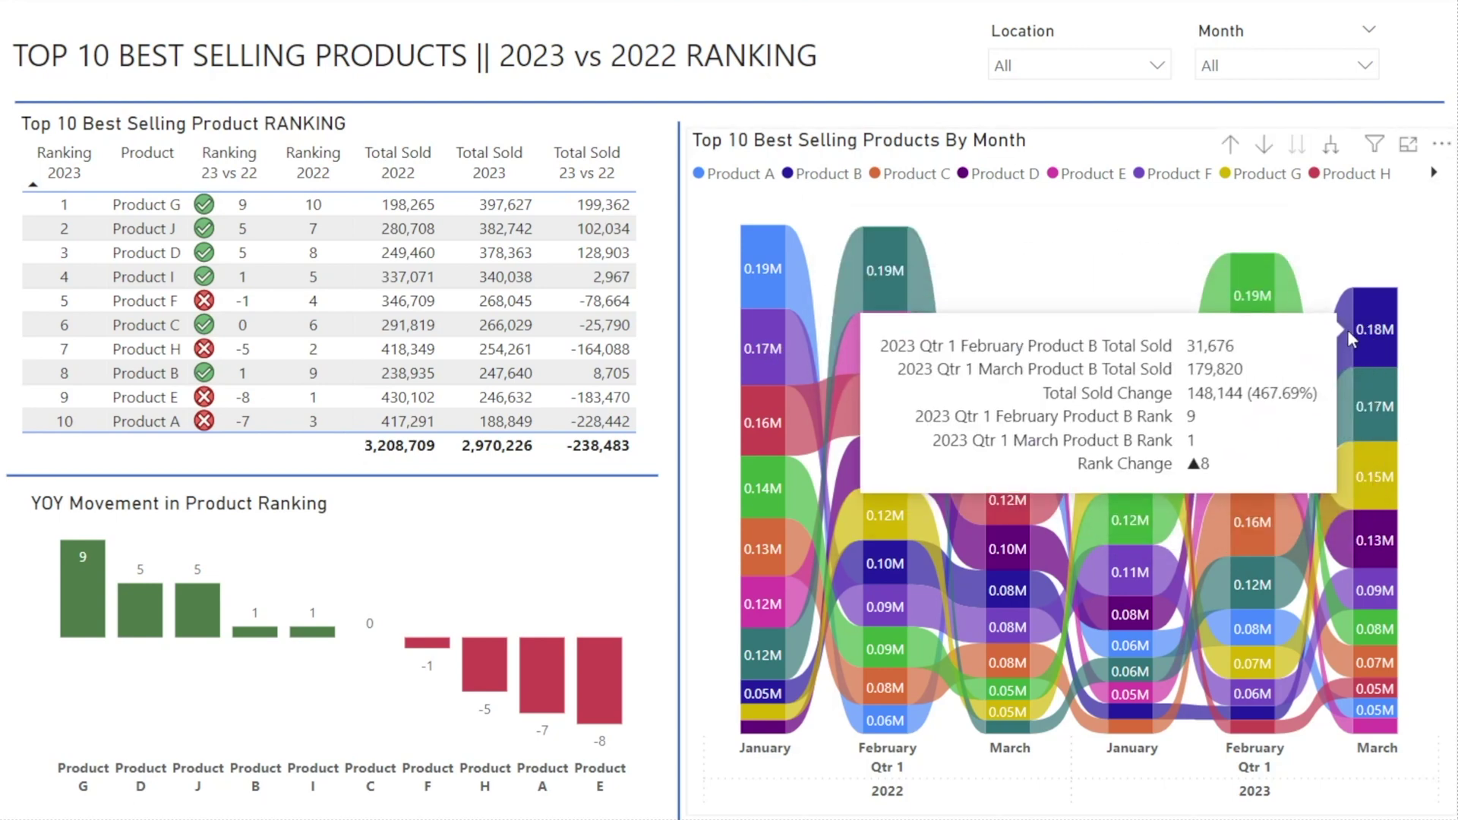
pyautogui.moveTo(1361, 335)
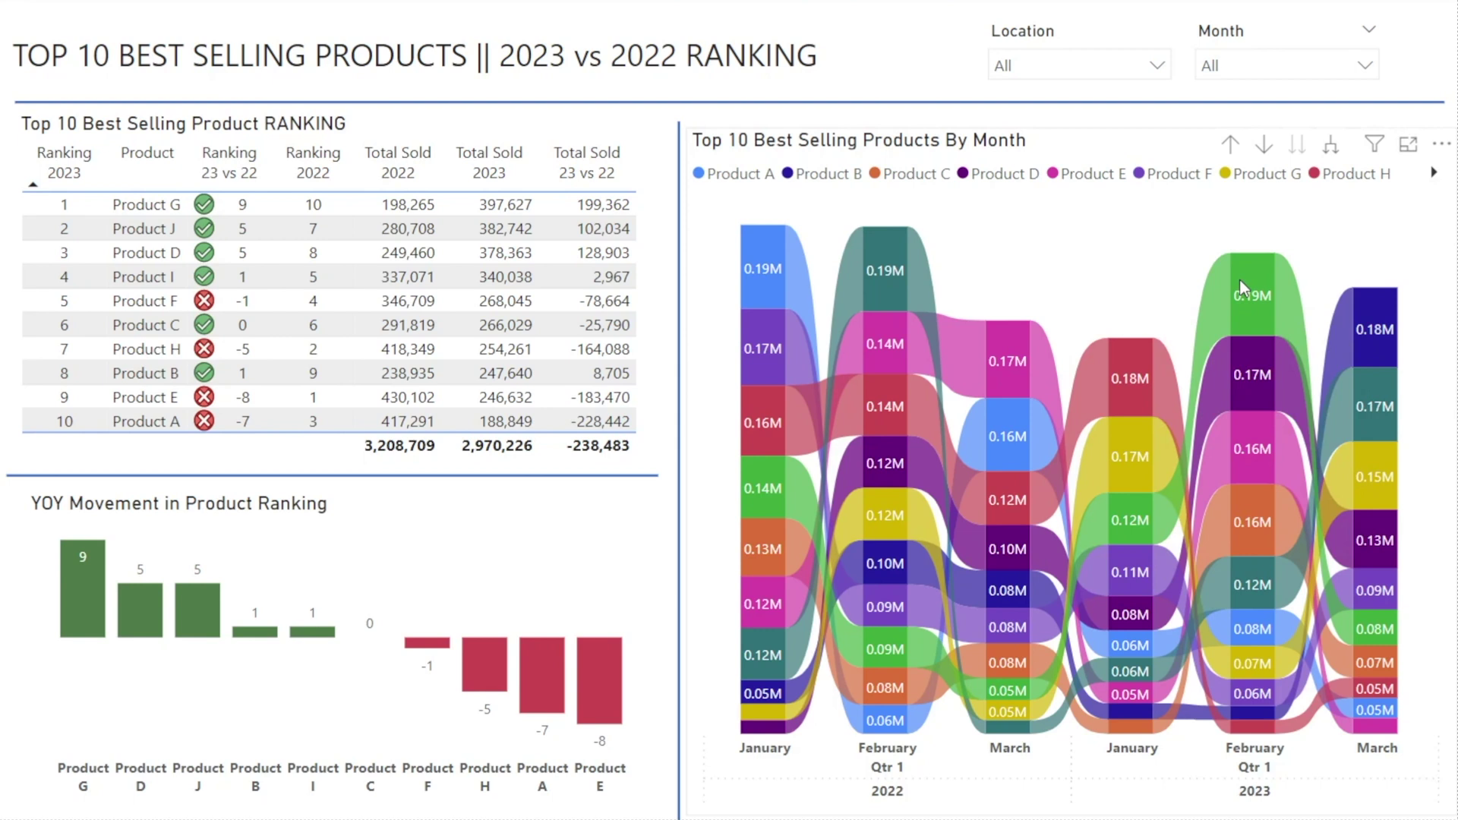
pyautogui.moveTo(1256, 292)
pyautogui.moveTo(1260, 708)
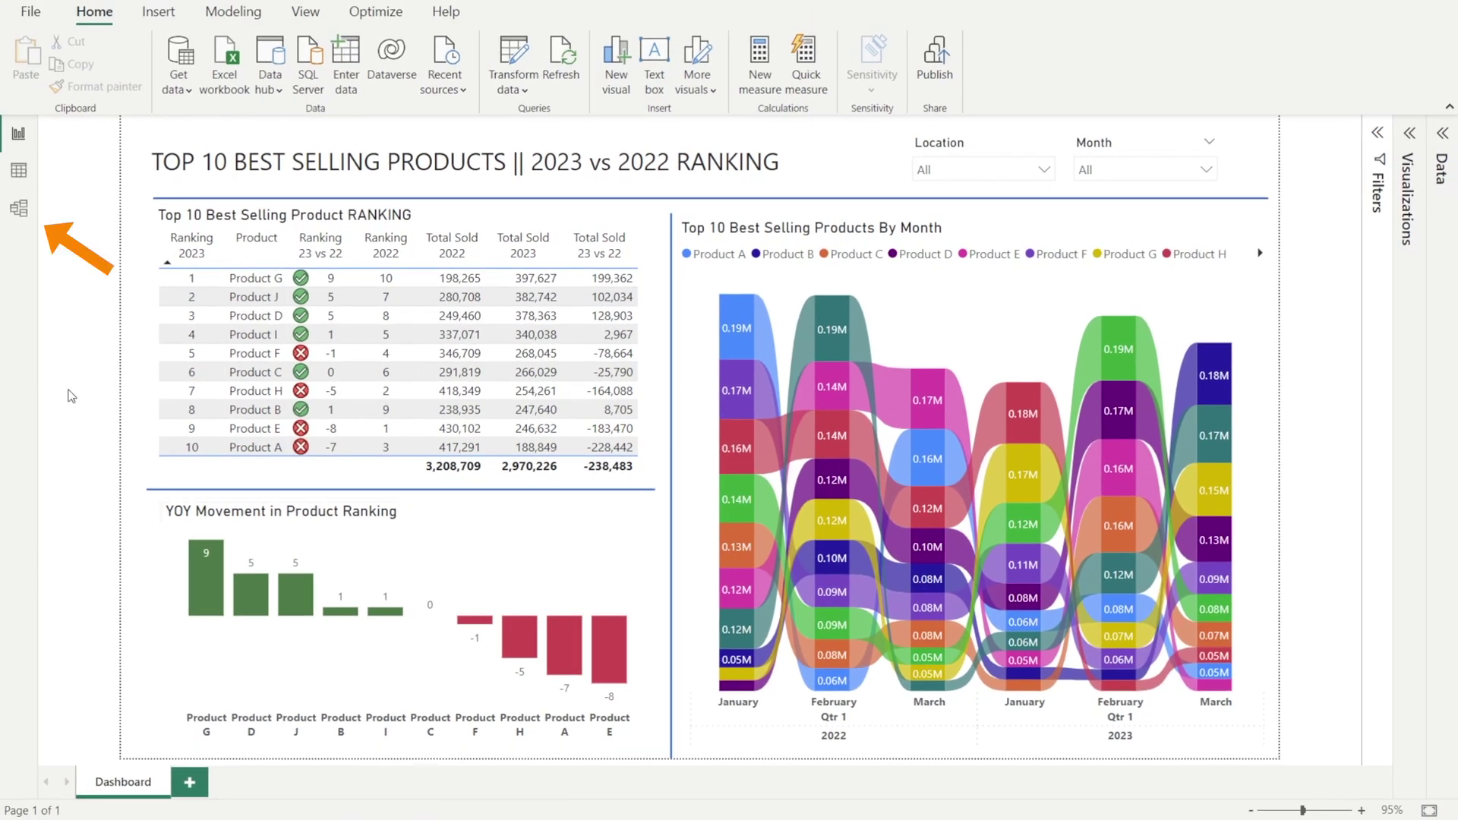
pyautogui.click(18, 208)
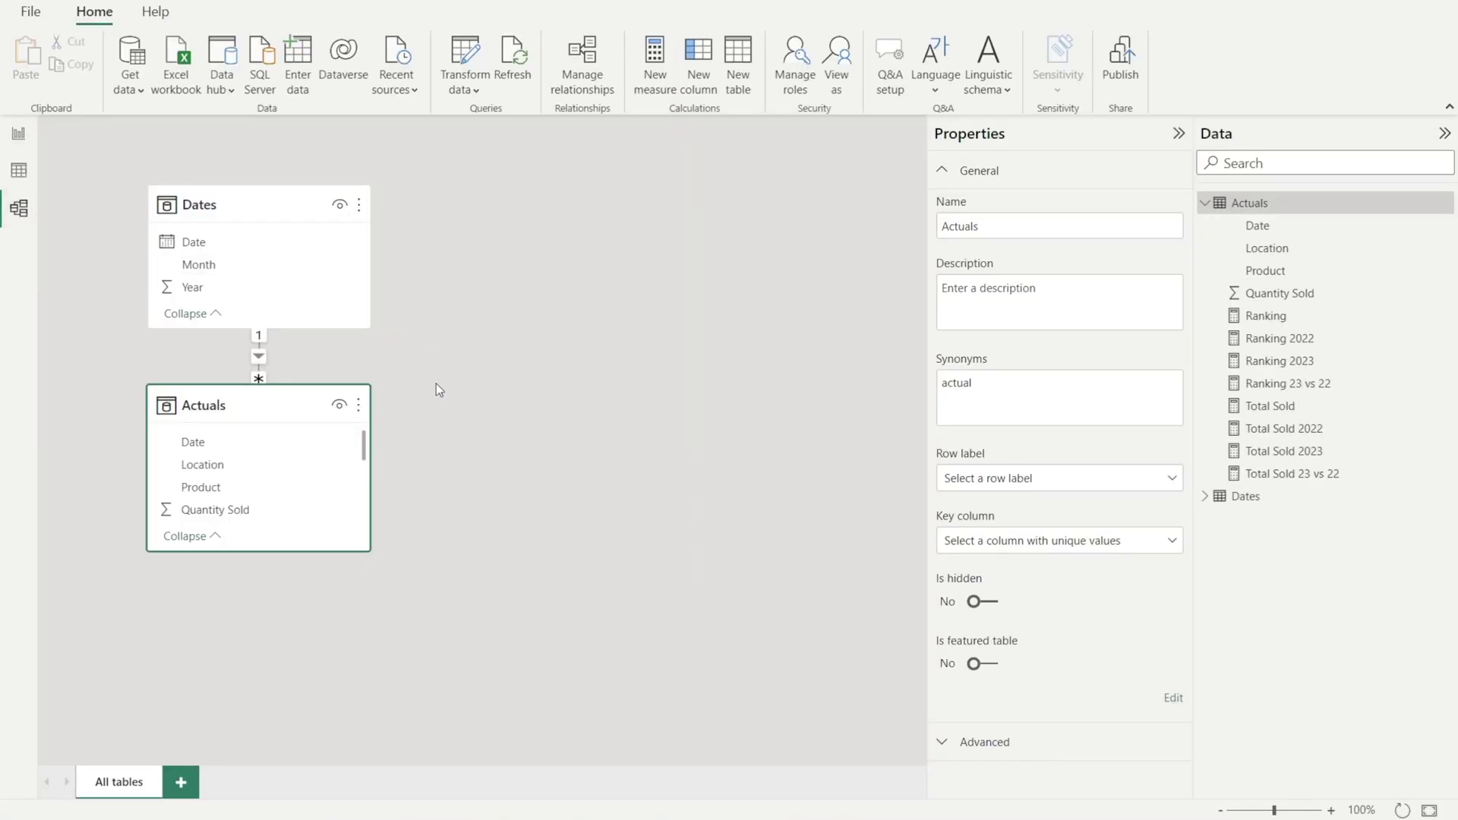
pyautogui.moveTo(239, 417)
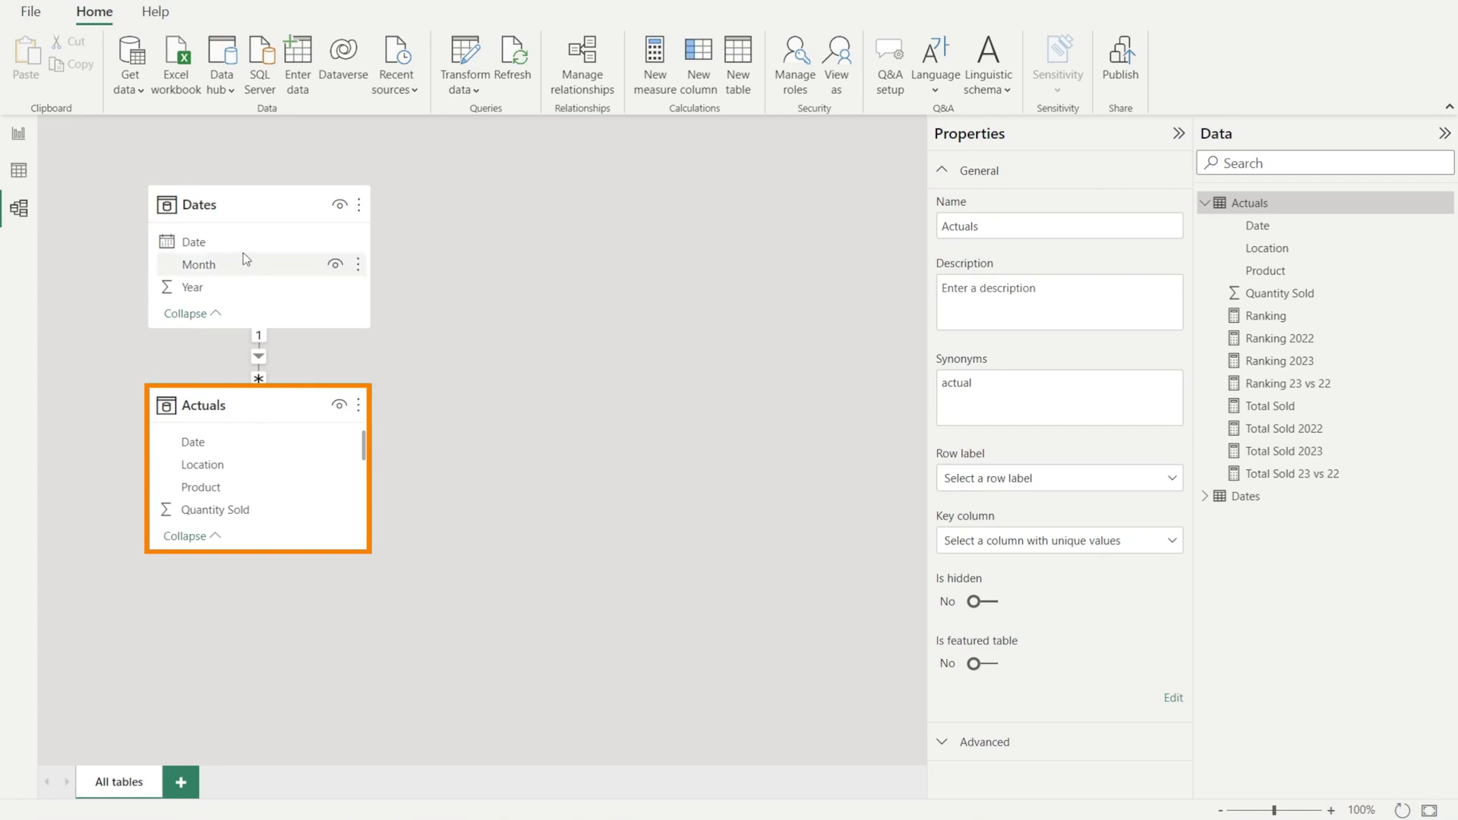
# Inspect the Actuals table's Product and Quantity Sold columns in Data view, then display the Dates table.
pyautogui.click(13, 169)
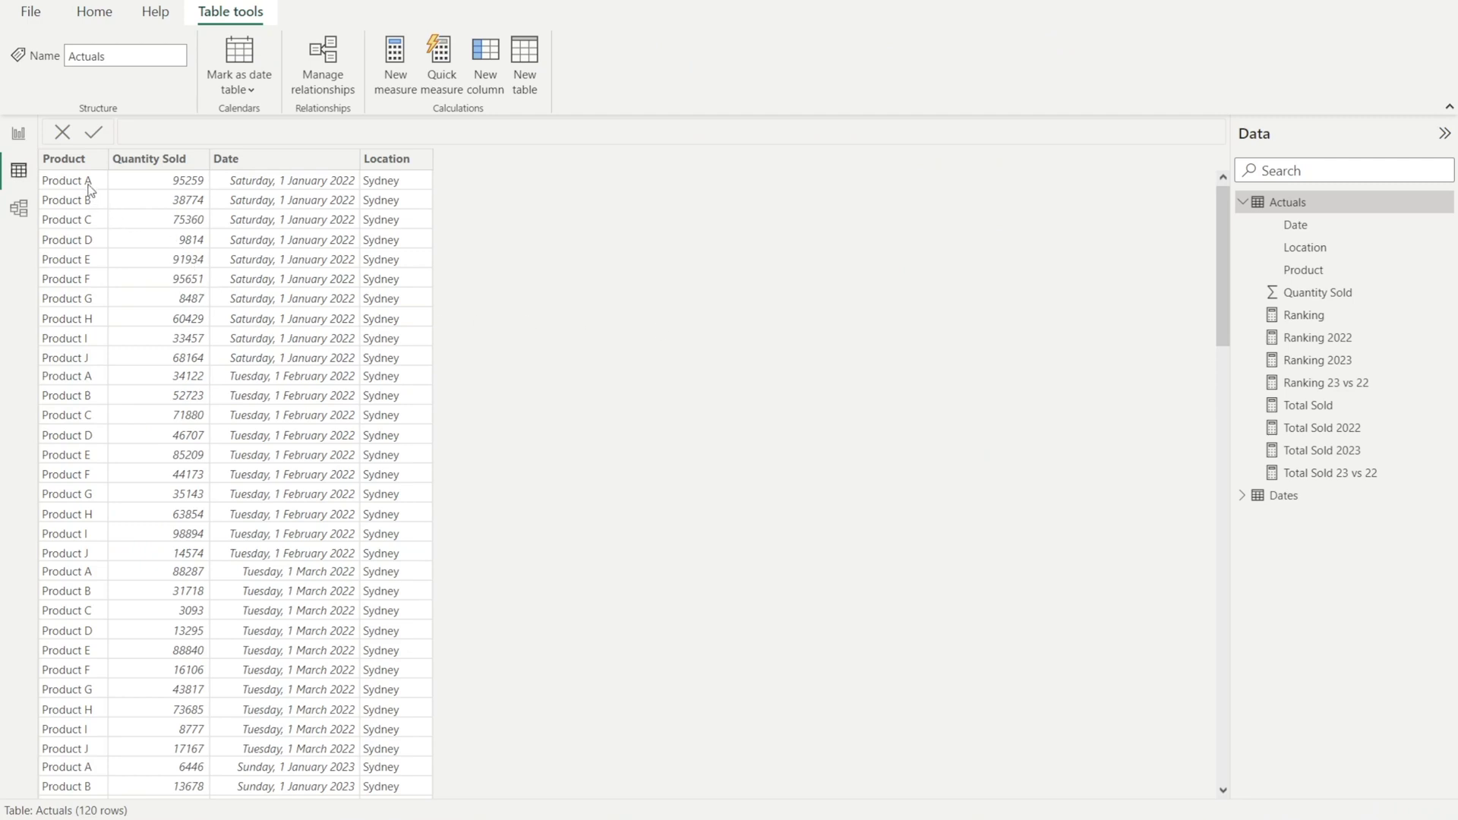
pyautogui.click(81, 161)
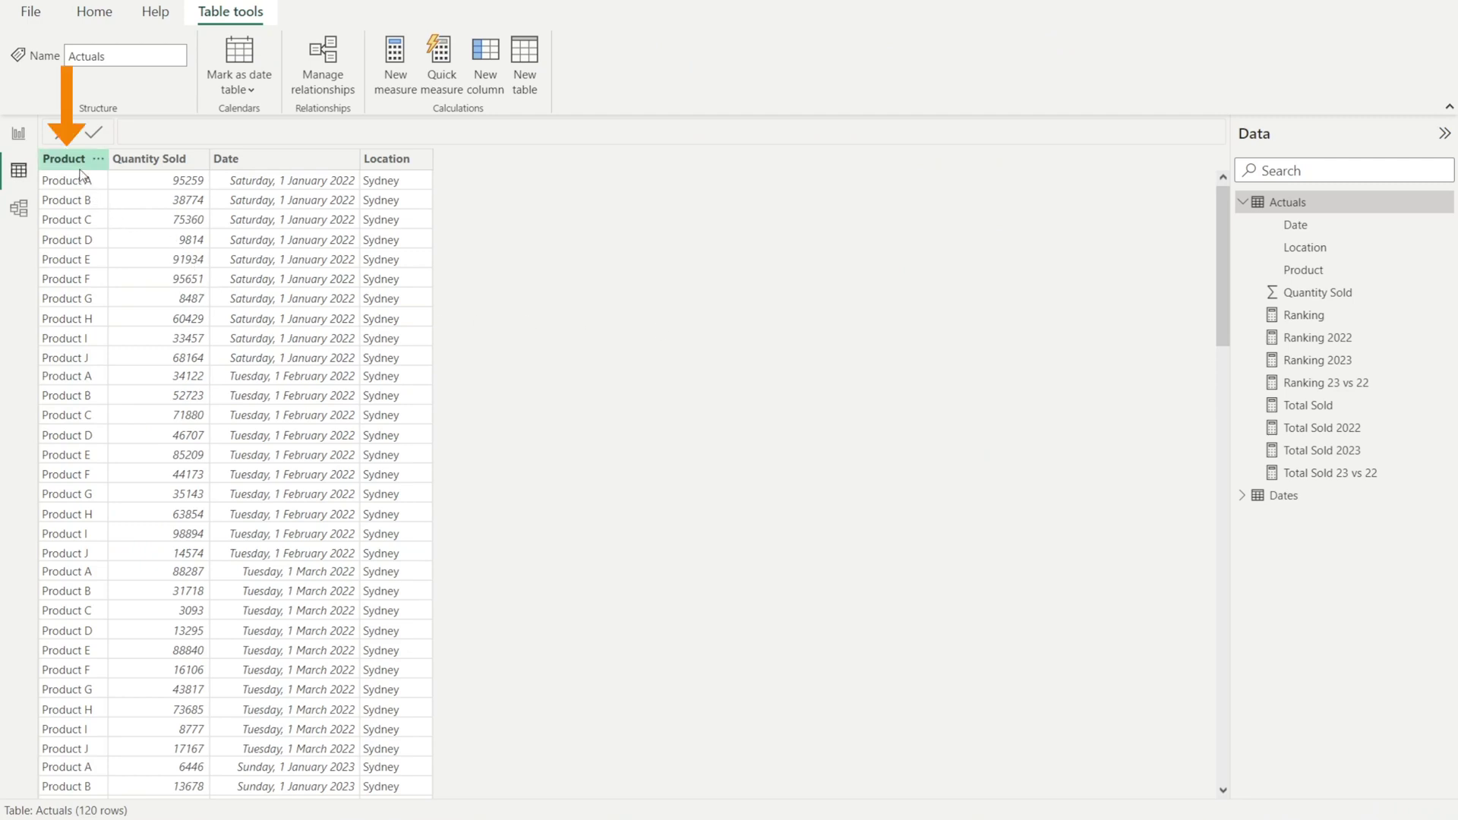
pyautogui.click(163, 169)
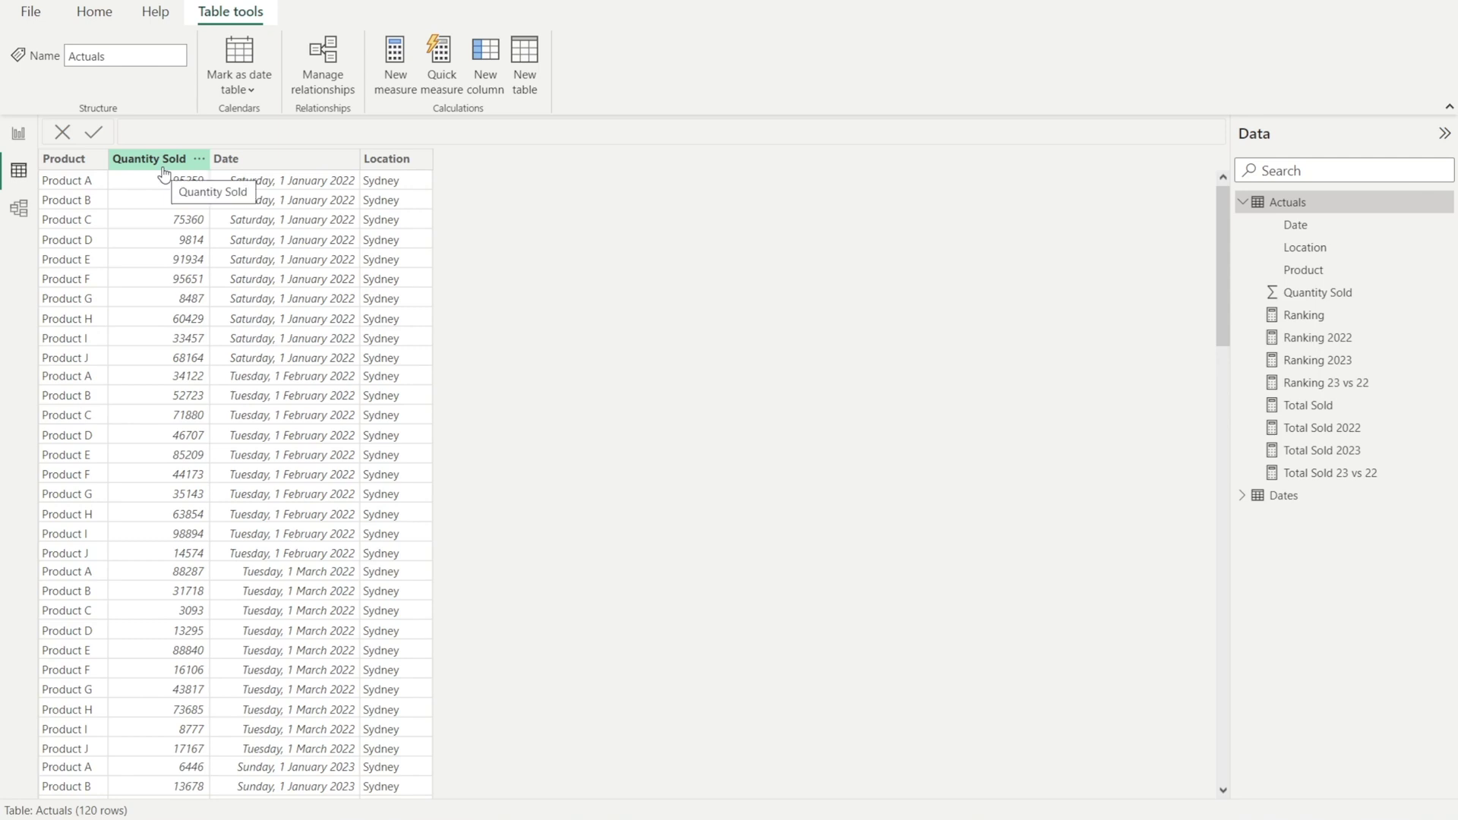
pyautogui.click(158, 280)
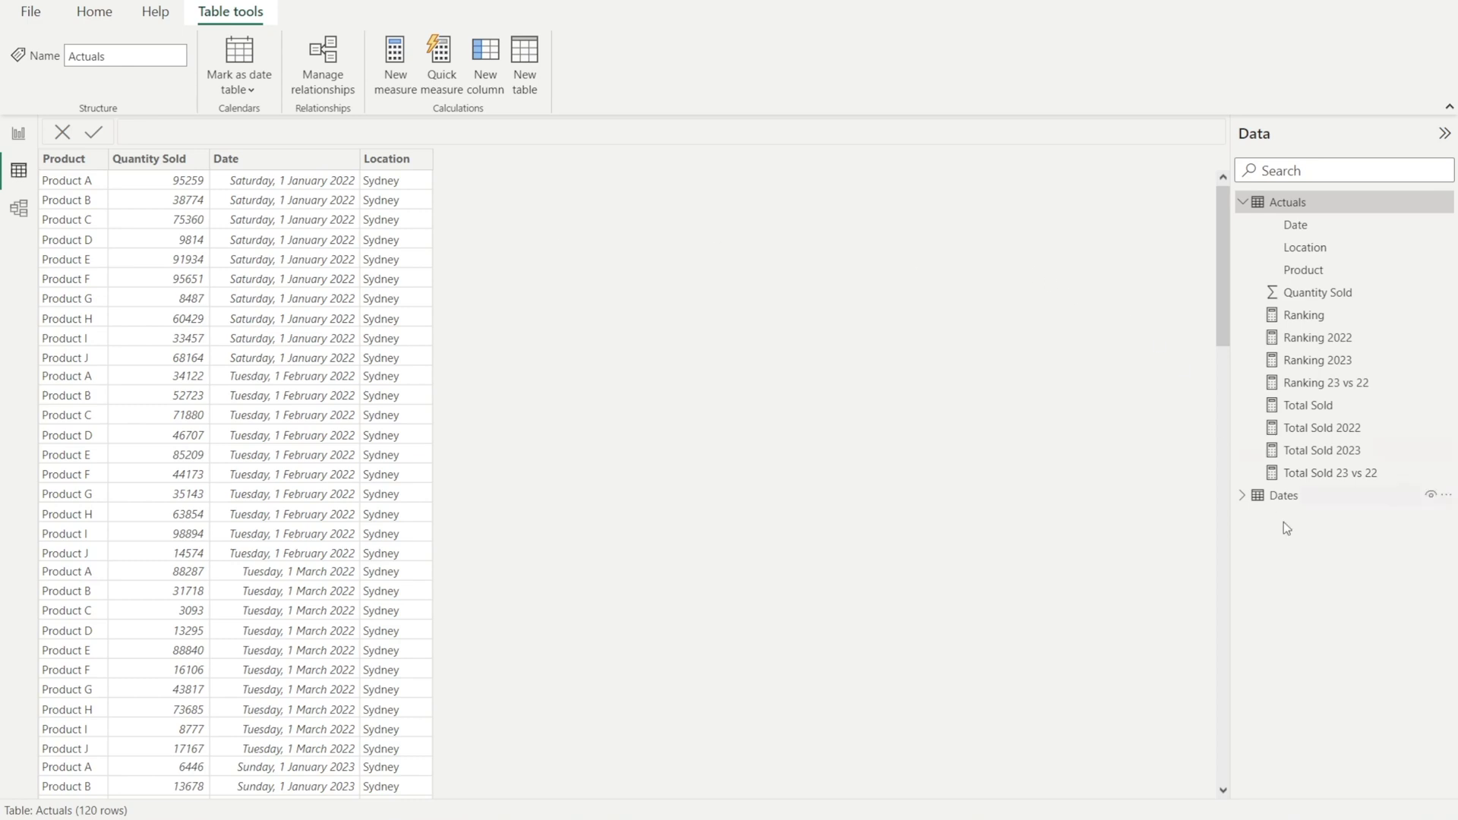
pyautogui.click(1291, 501)
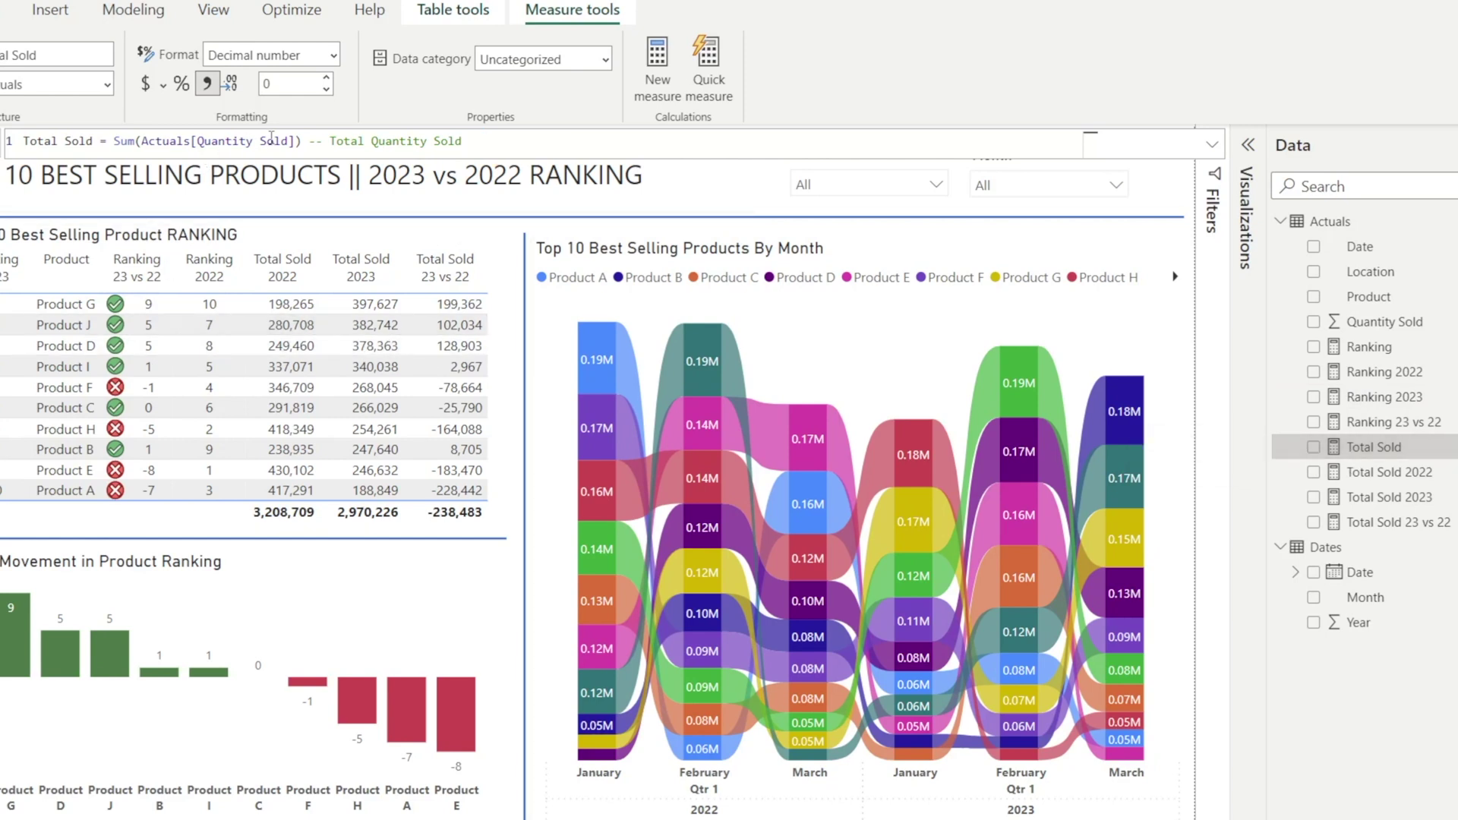
# Display the table's Ranking measure in full, highlighting its RANKX part, then collapse the formula bar.
pyautogui.click(319, 236)
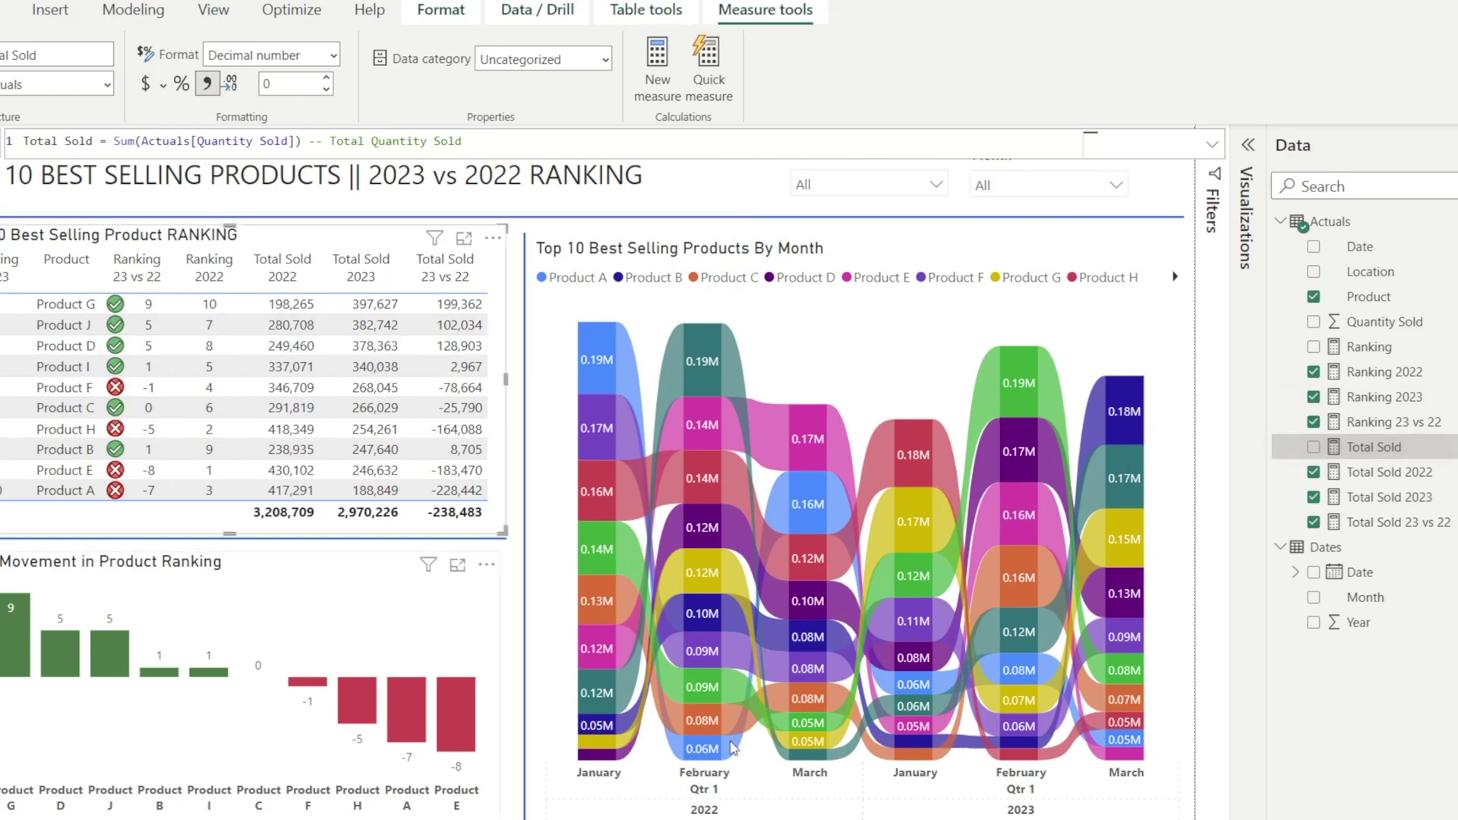
pyautogui.click(1348, 348)
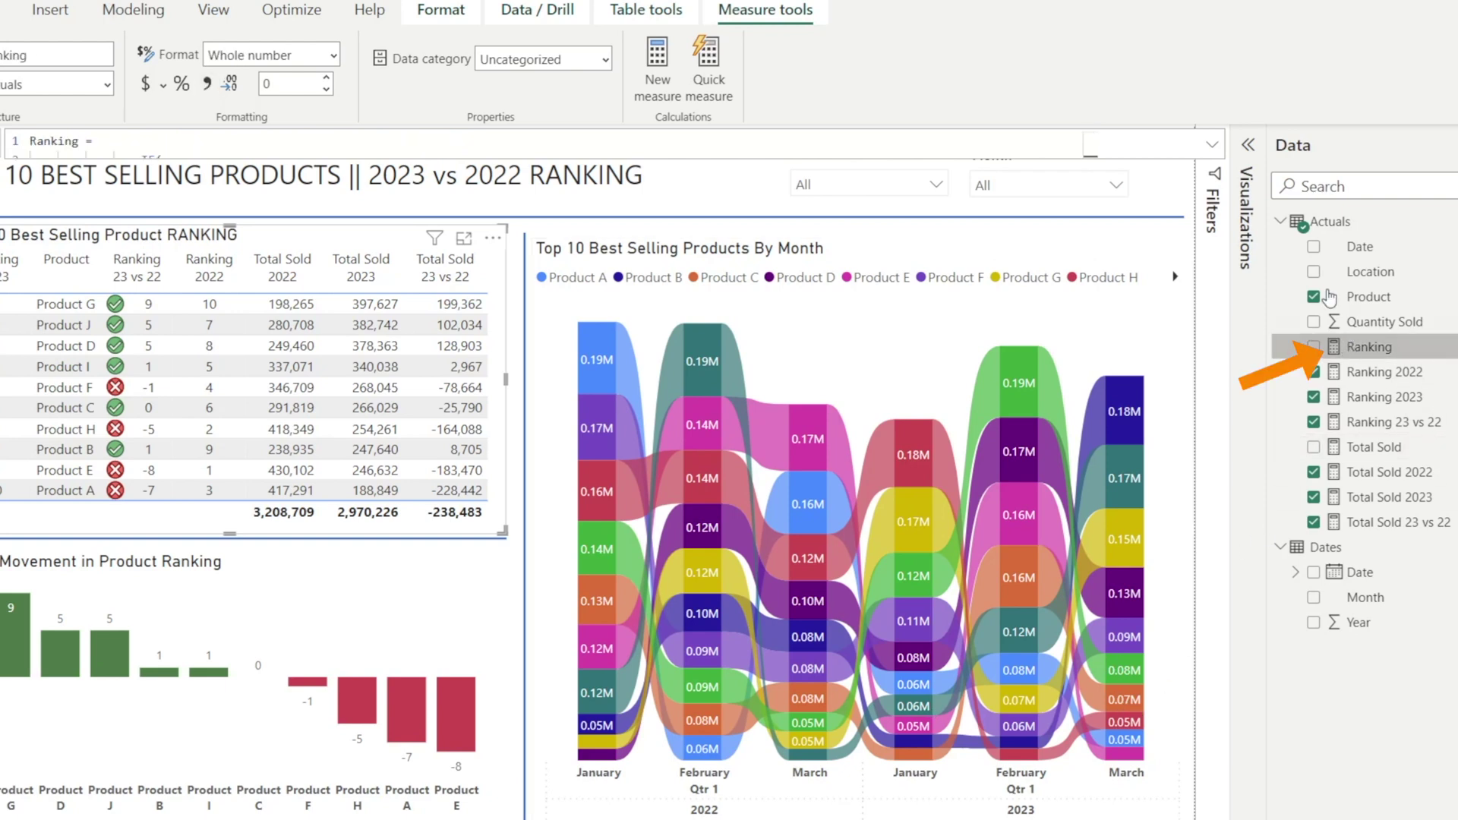
pyautogui.click(1210, 145)
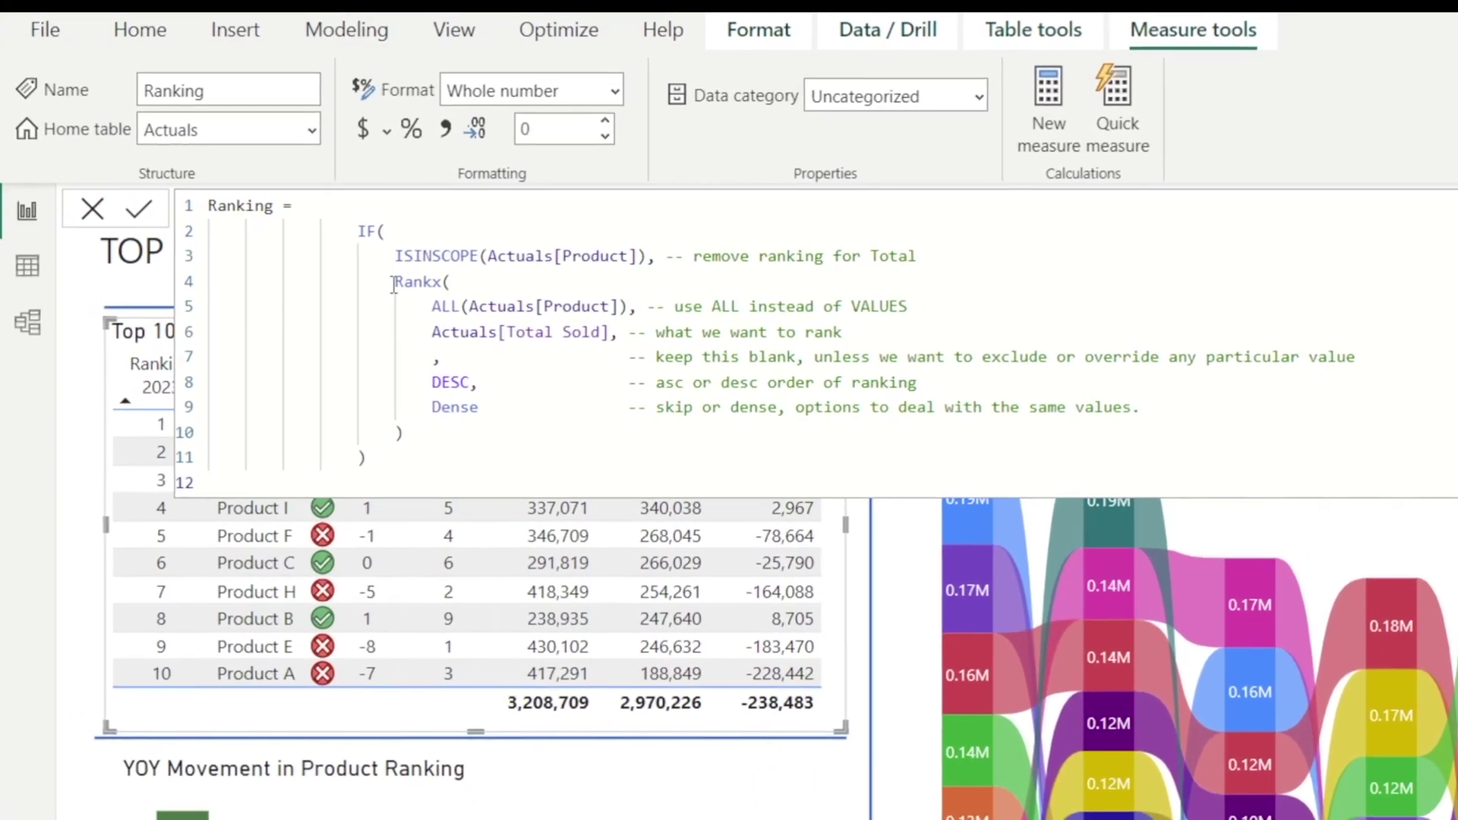
pyautogui.moveTo(393, 283); pyautogui.dragTo(407, 434)
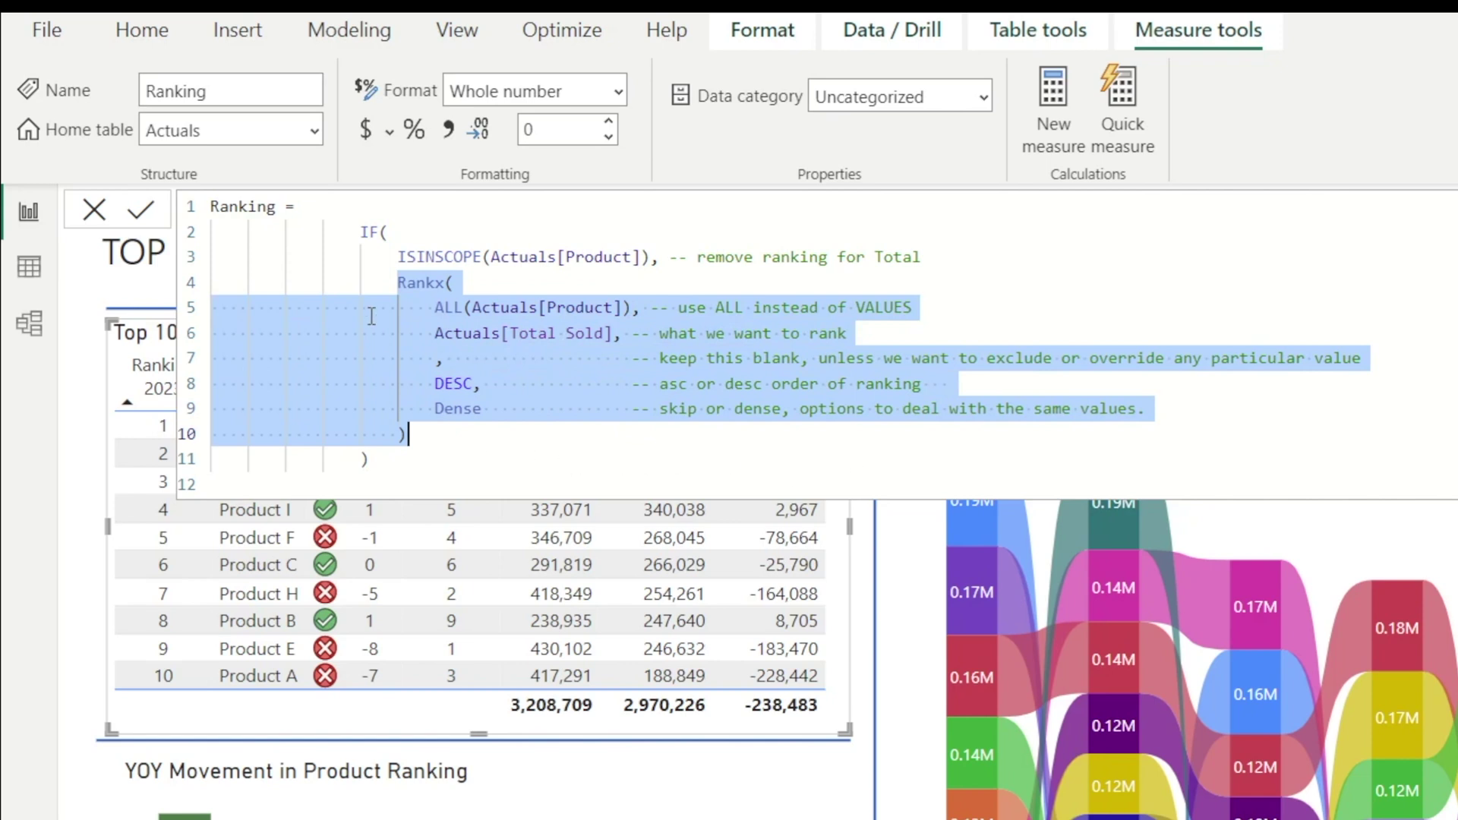
pyautogui.click(585, 467)
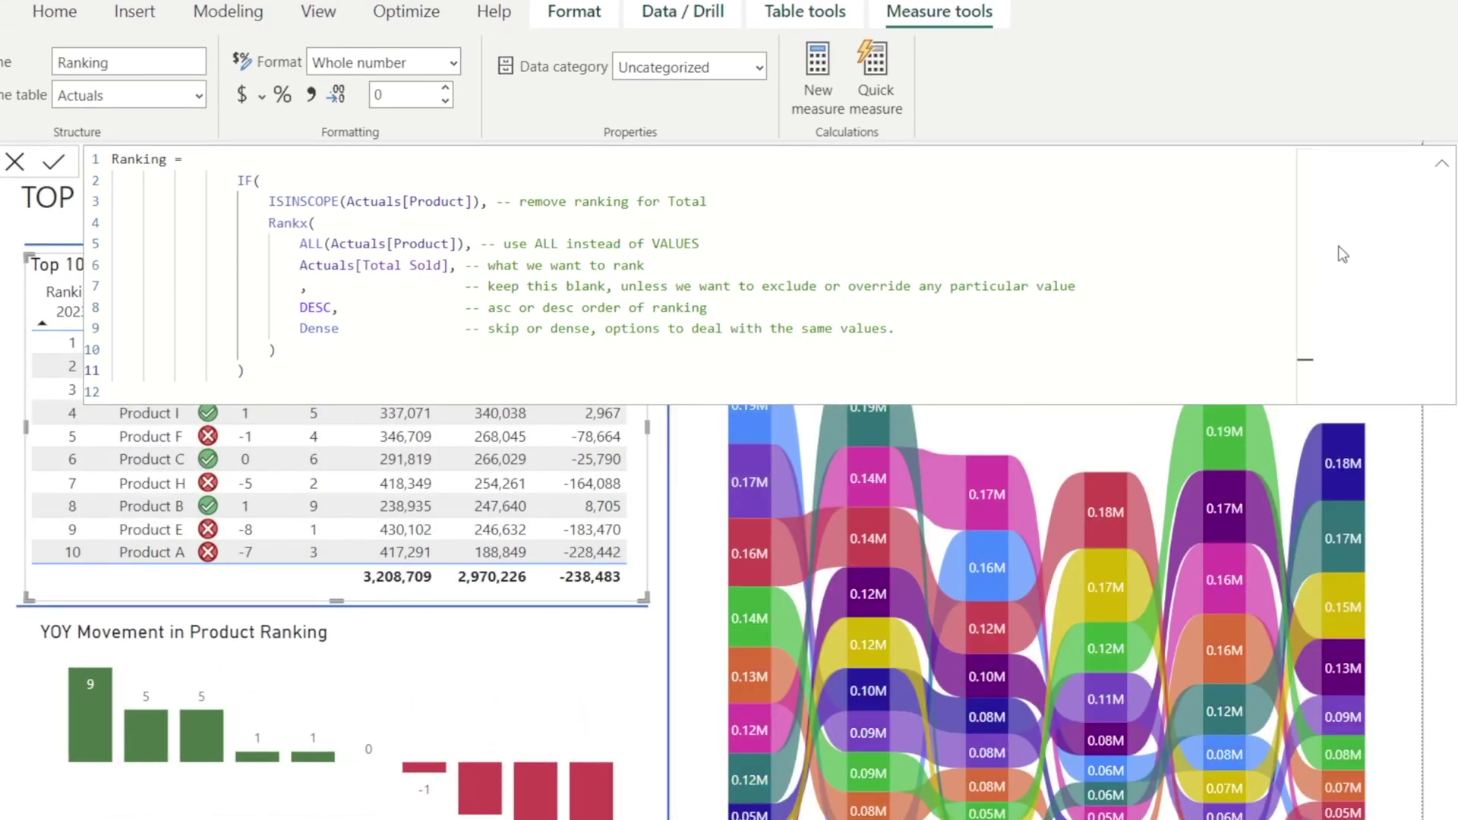
pyautogui.click(1441, 164)
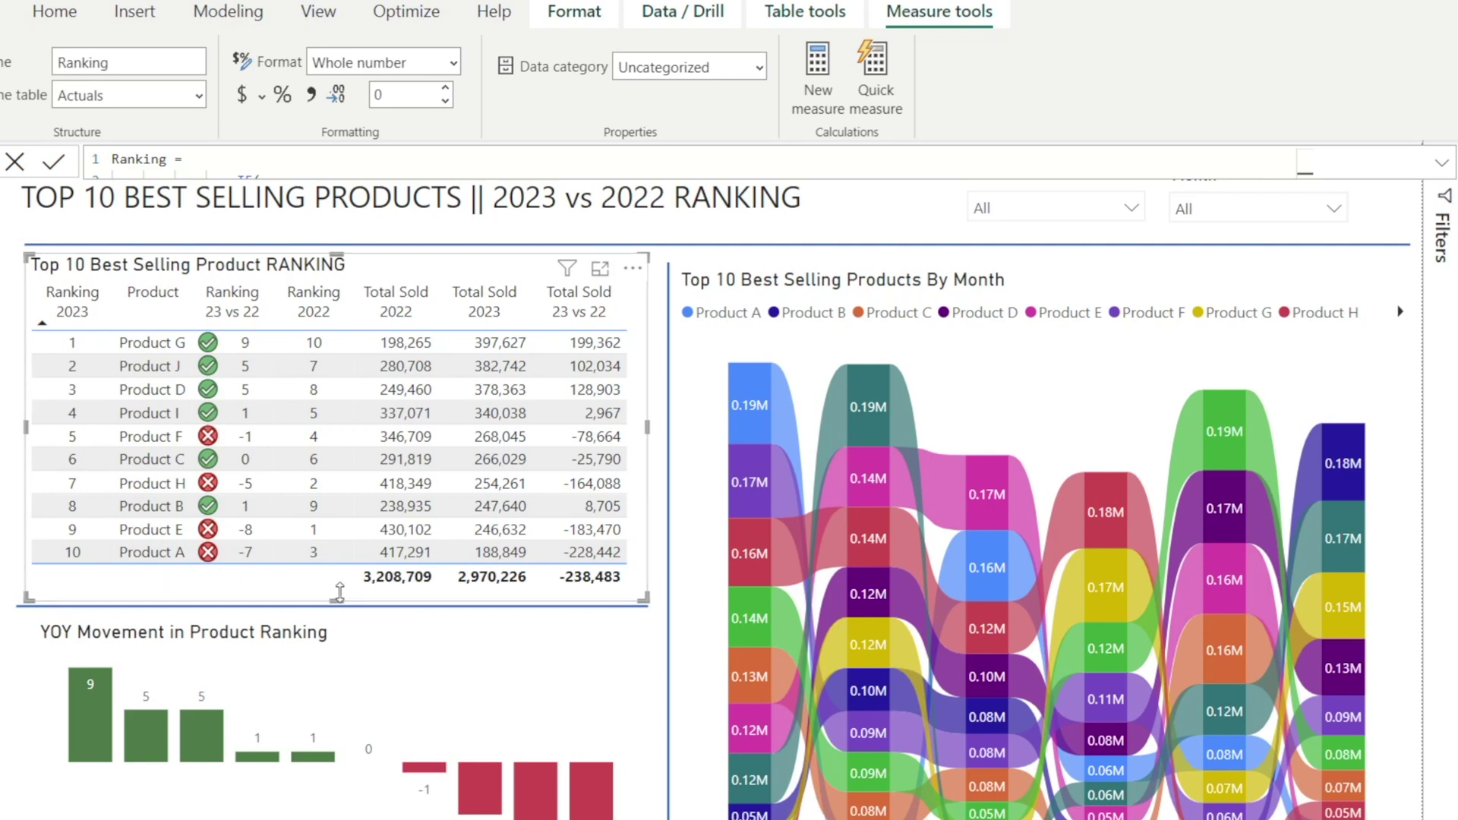
# Expand the Ranking formula and highlight the RANKX block and its Actuals[Product] argument.
pyautogui.click(1439, 171)
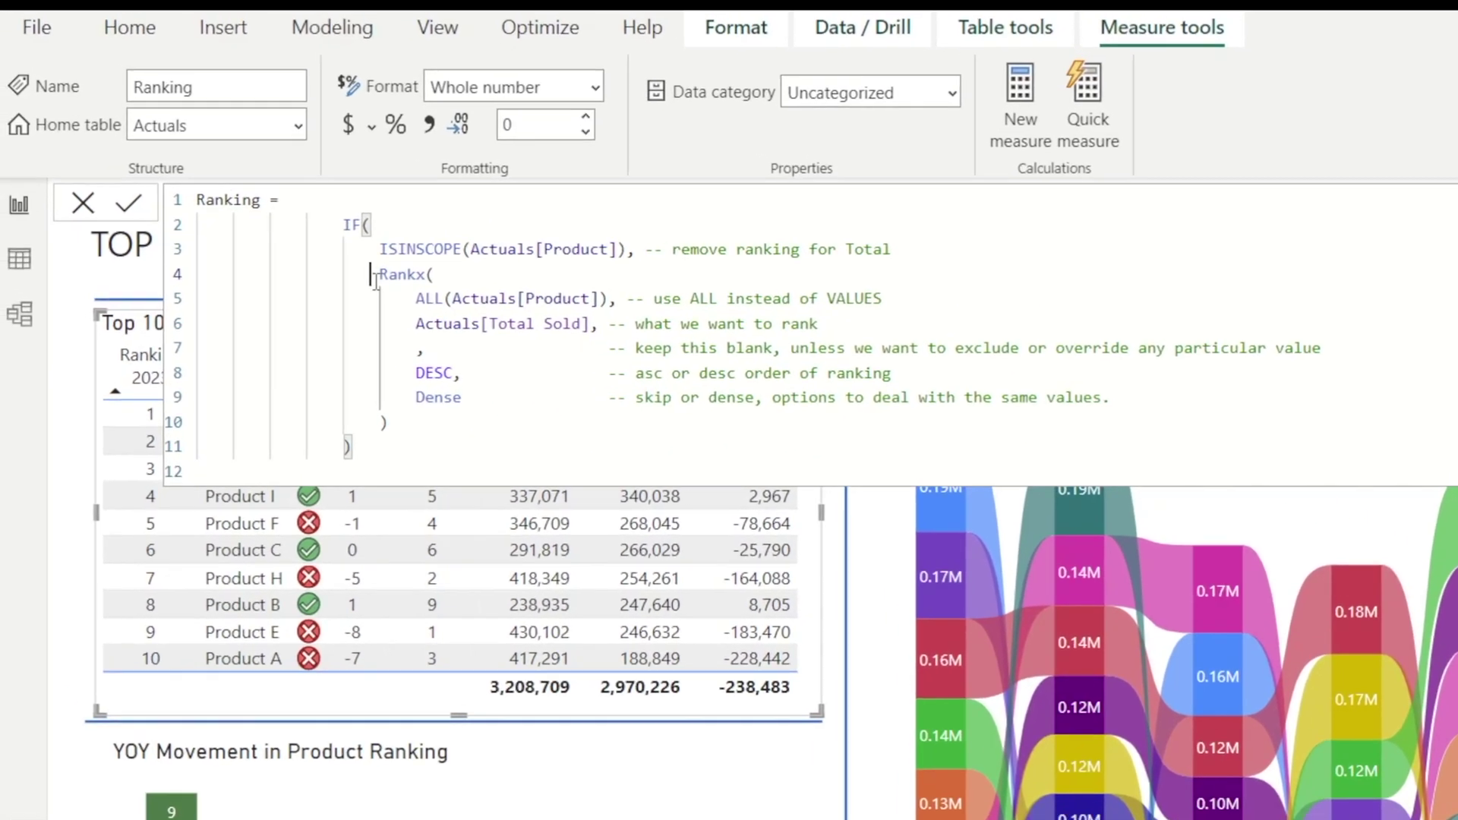
pyautogui.moveTo(268, 222); pyautogui.dragTo(344, 335)
pyautogui.moveTo(488, 418); pyautogui.dragTo(489, 433)
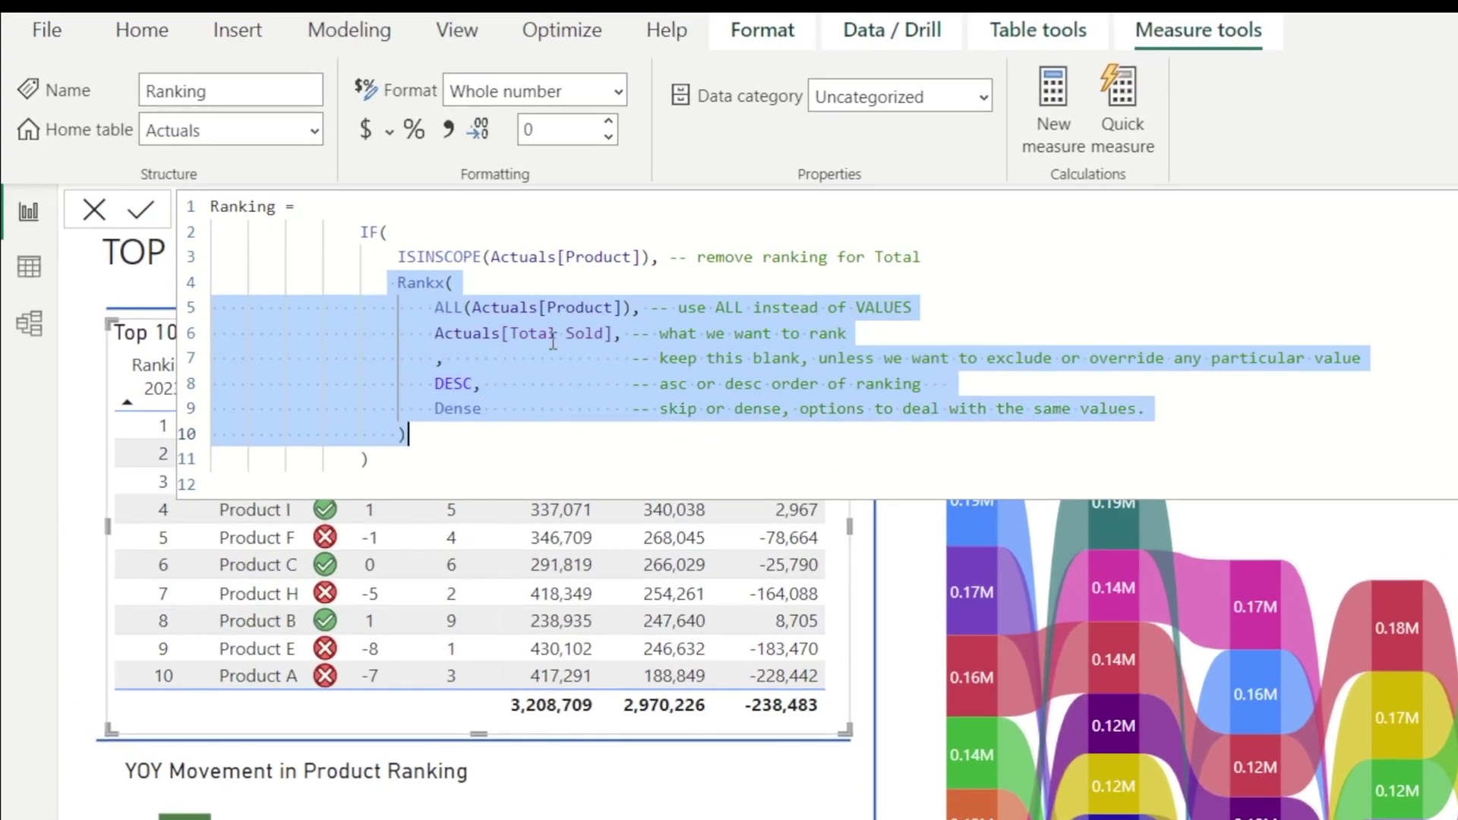
pyautogui.click(540, 311)
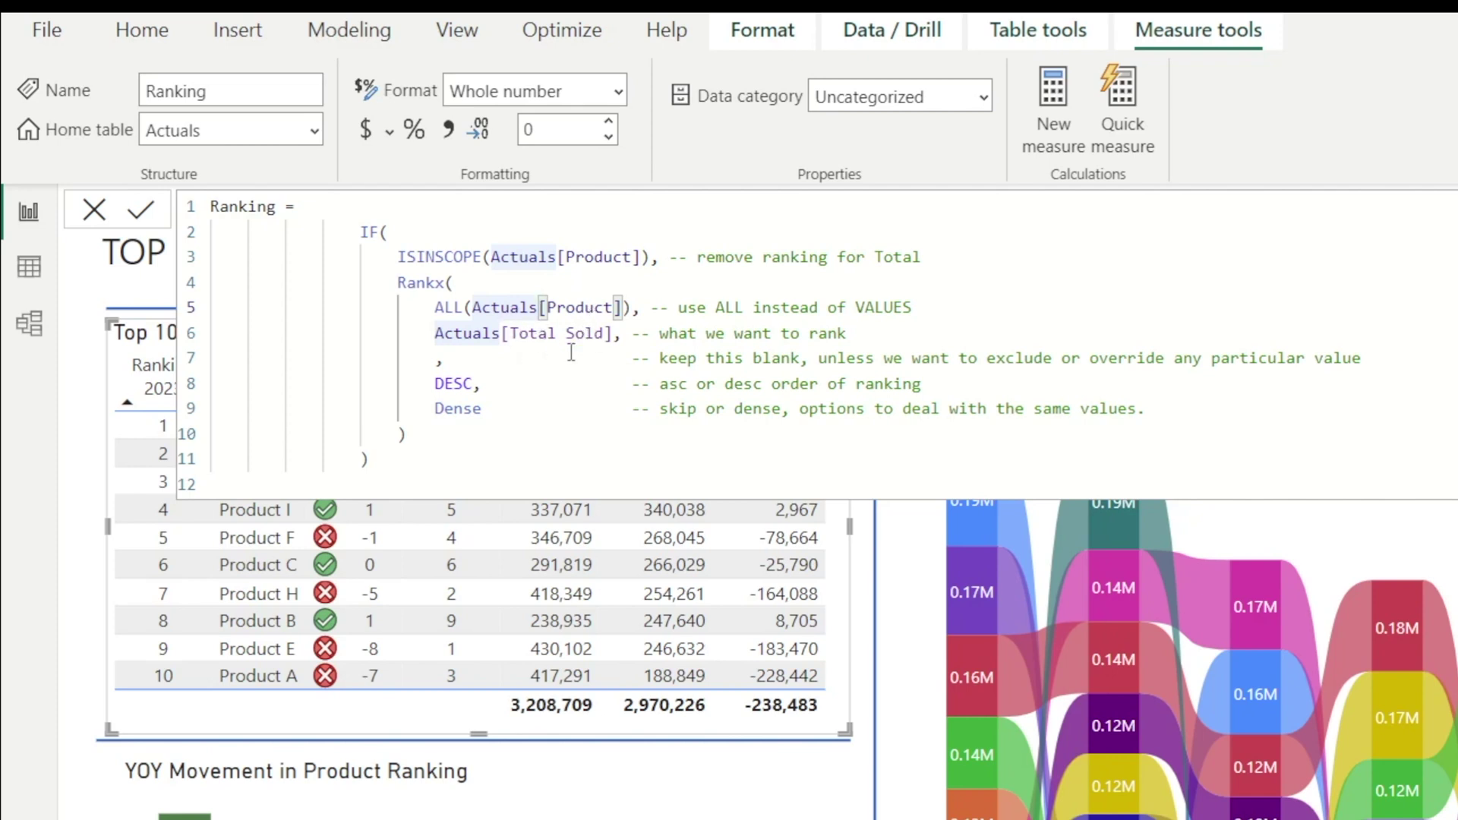
pyautogui.click(520, 307)
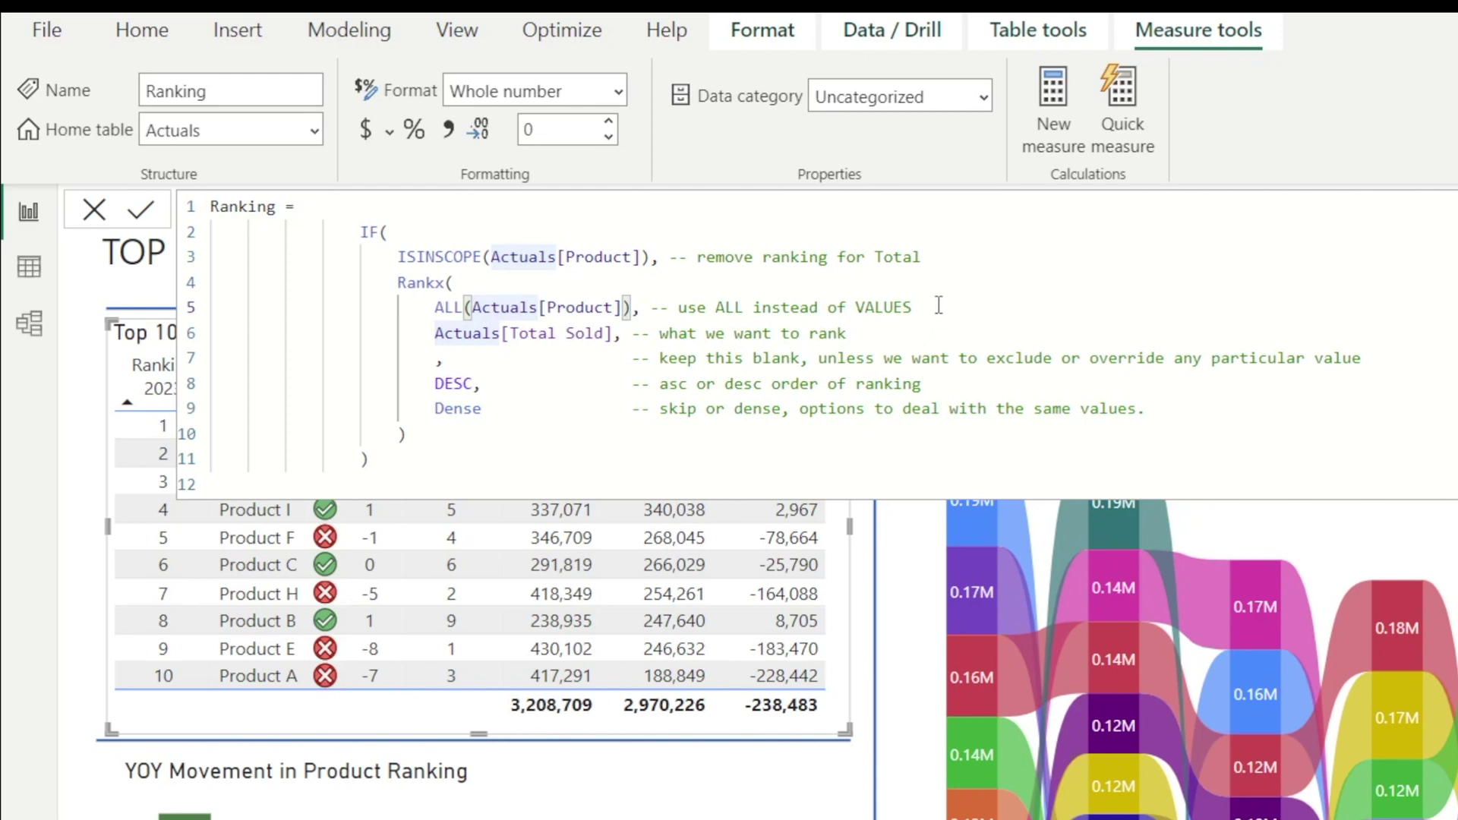
pyautogui.click(519, 340)
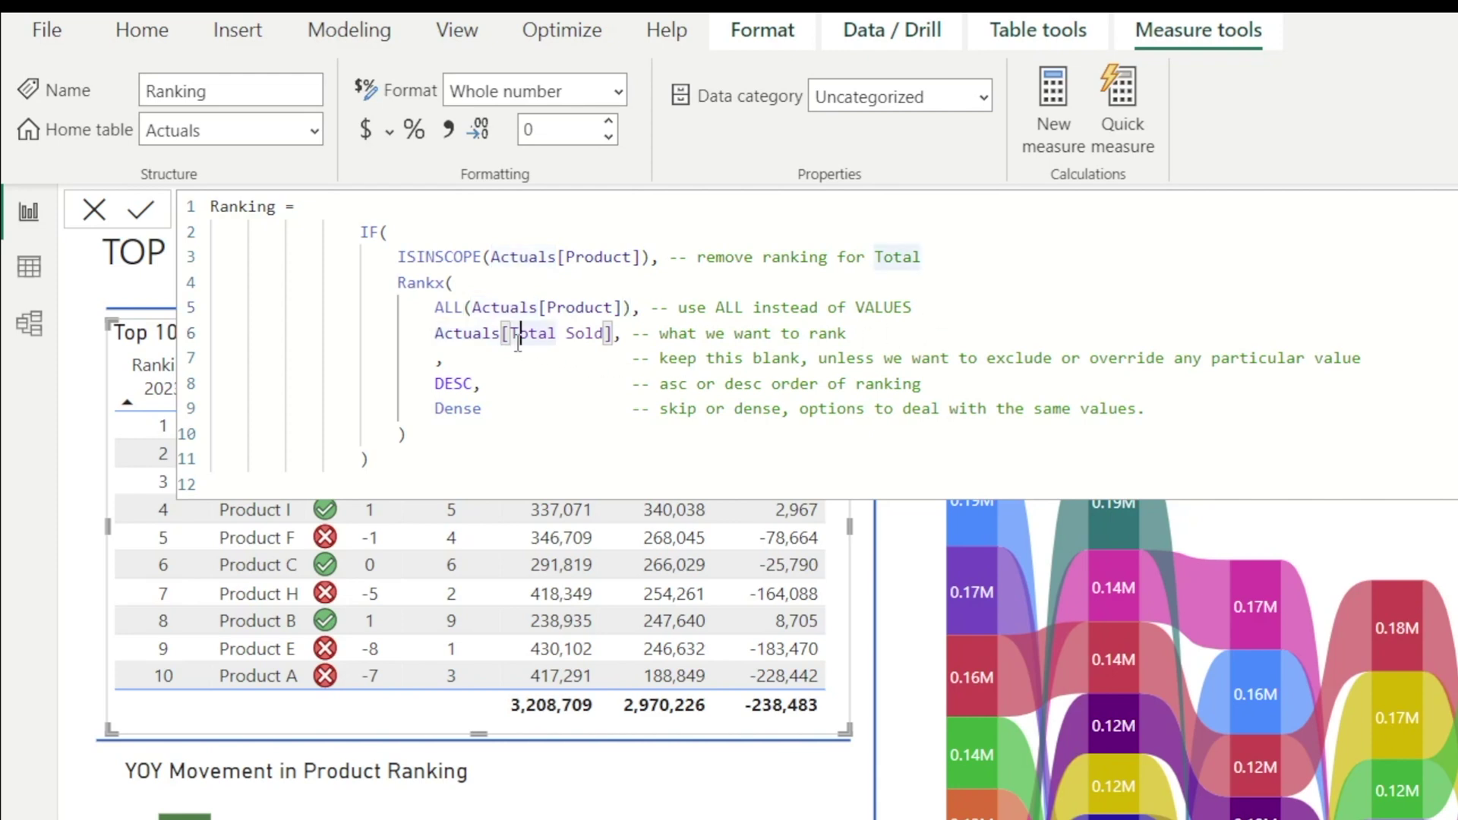
# Highlight the Total Sold value, blank value, DESC order and Dense tie arguments in turn.
pyautogui.click(450, 339)
pyautogui.moveTo(451, 342); pyautogui.dragTo(616, 344)
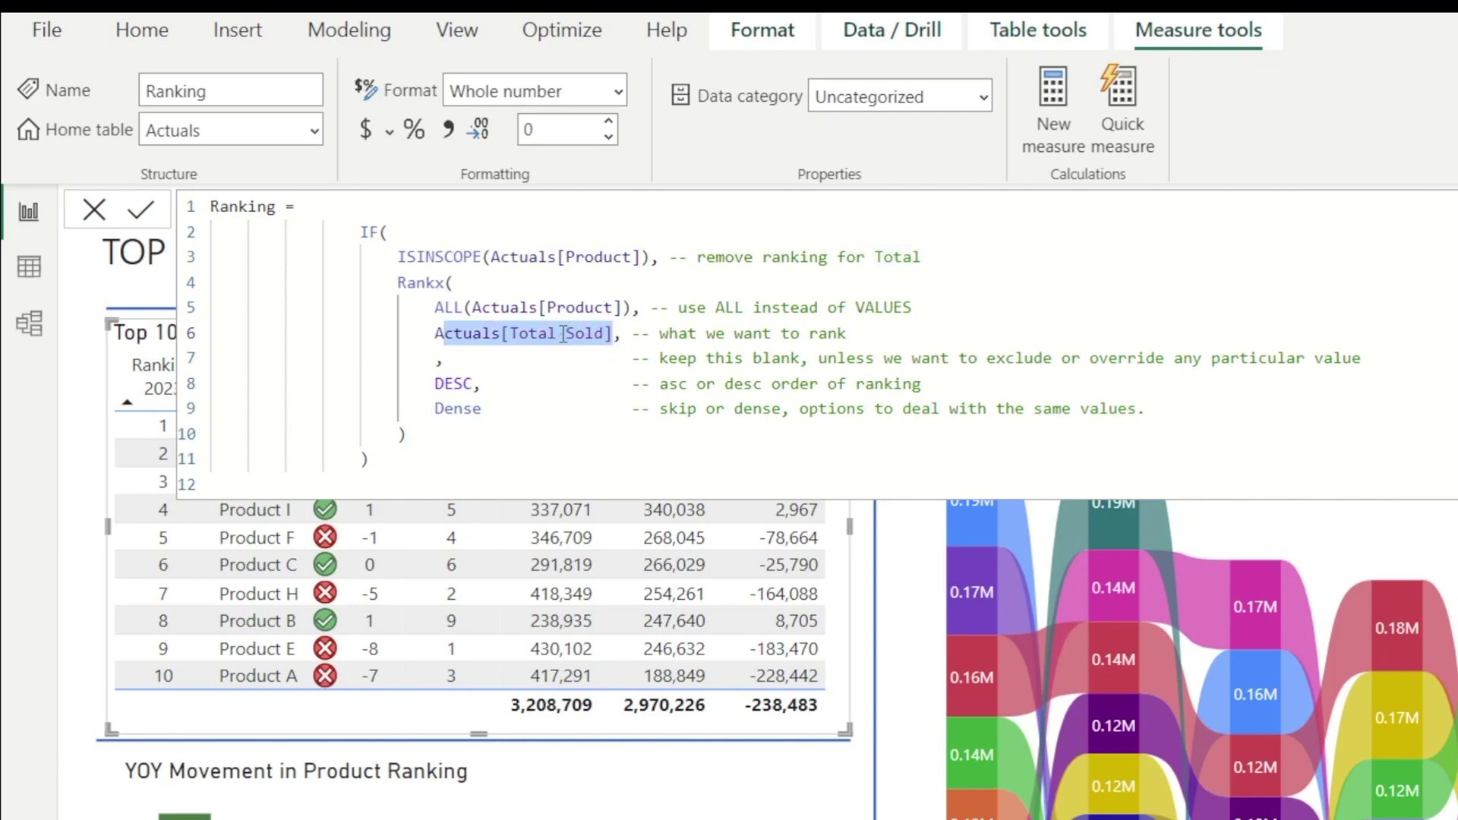
pyautogui.click(540, 381)
pyautogui.moveTo(445, 359); pyautogui.dragTo(746, 363)
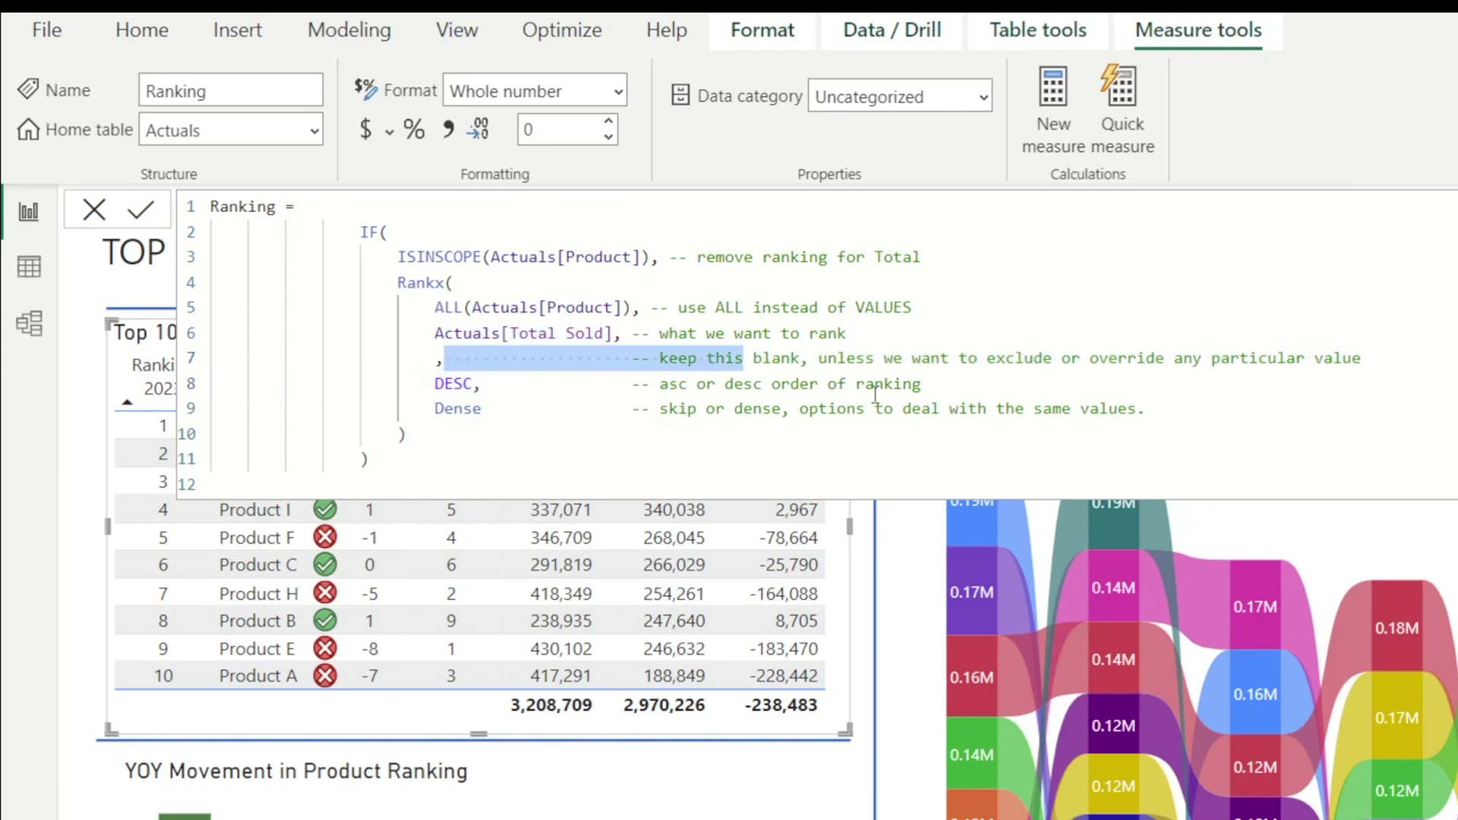
pyautogui.click(570, 383)
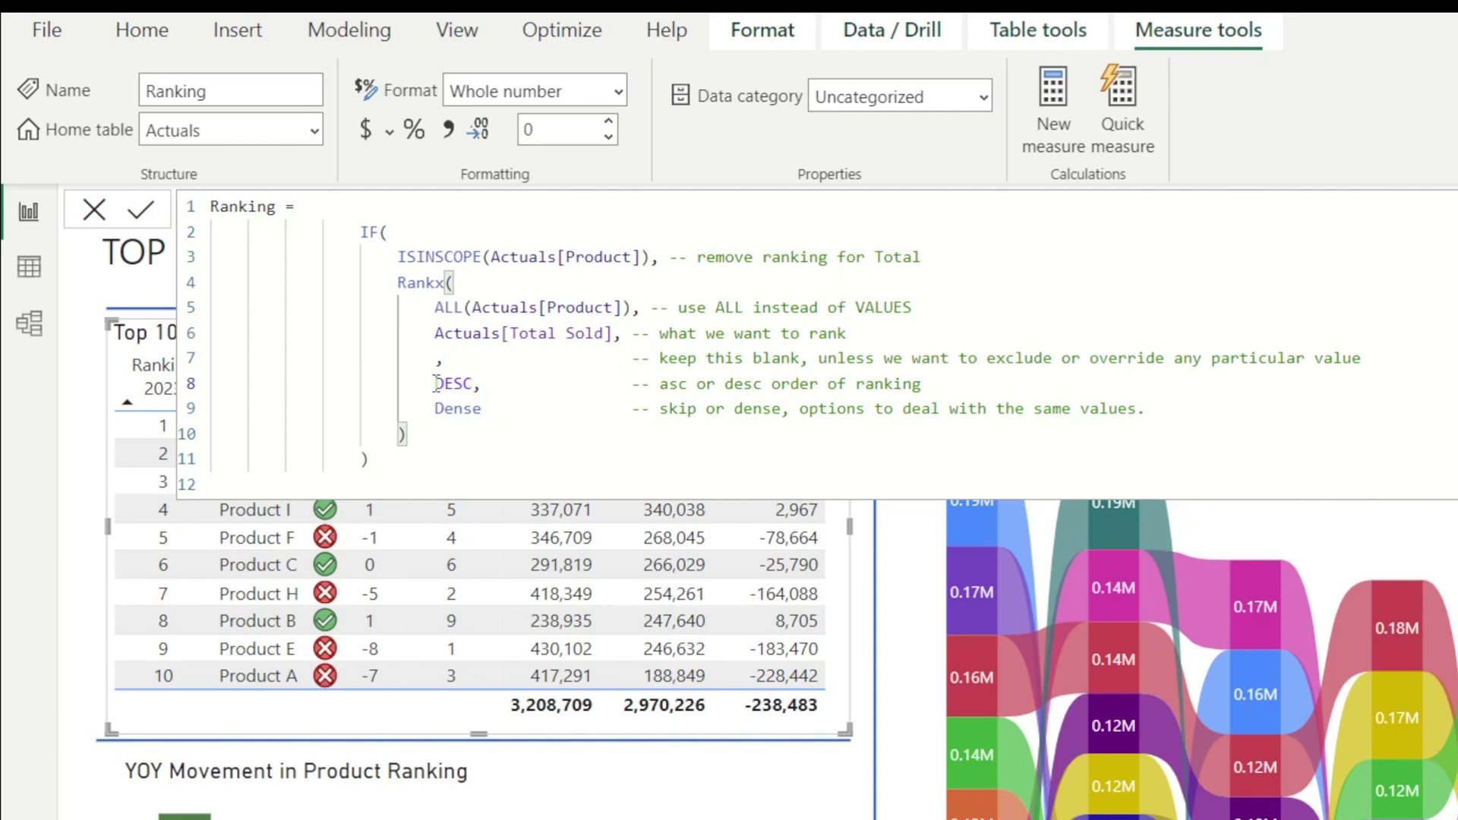
pyautogui.moveTo(434, 383); pyautogui.dragTo(571, 388)
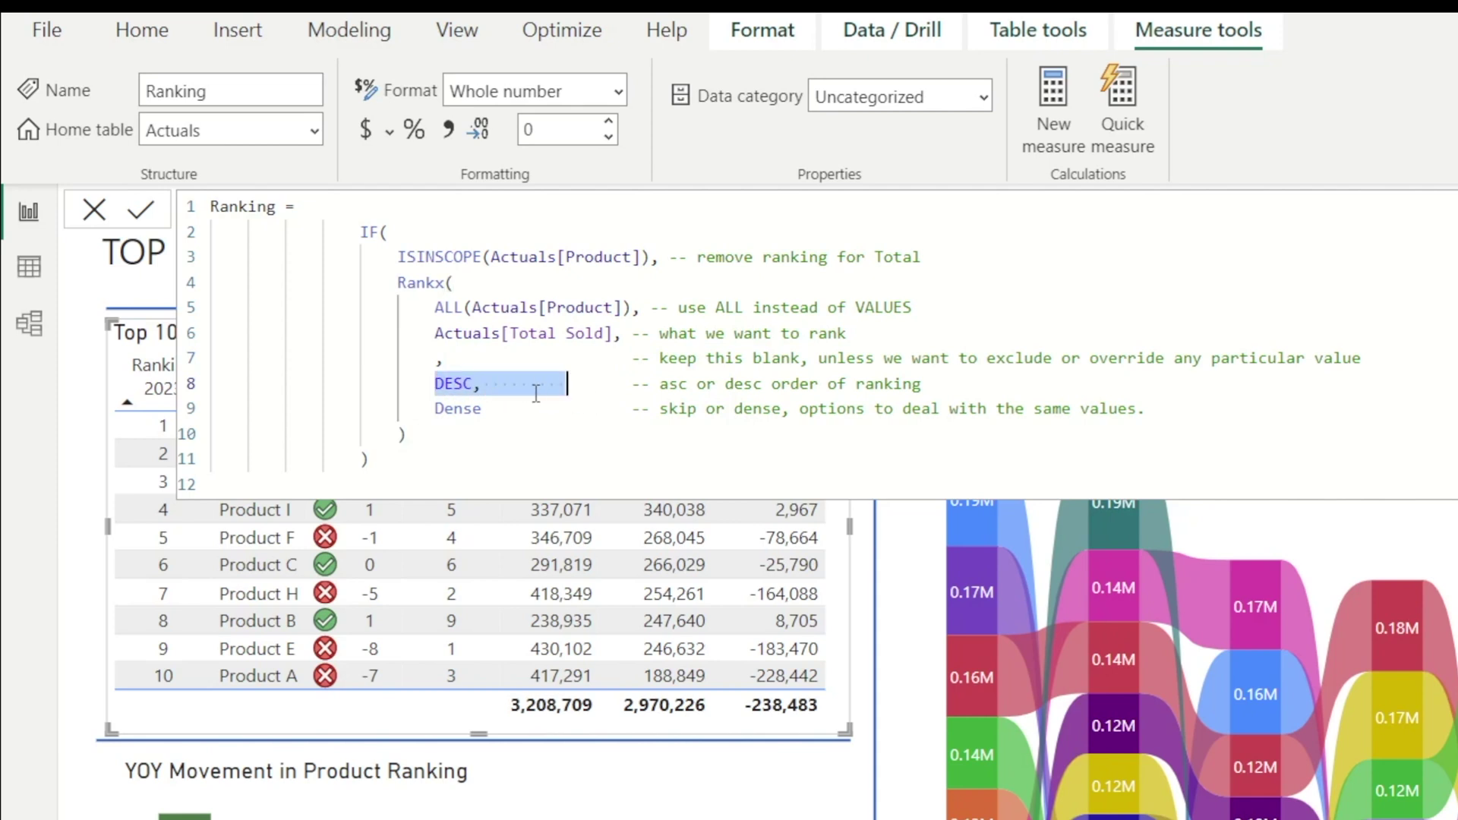
pyautogui.click(505, 425)
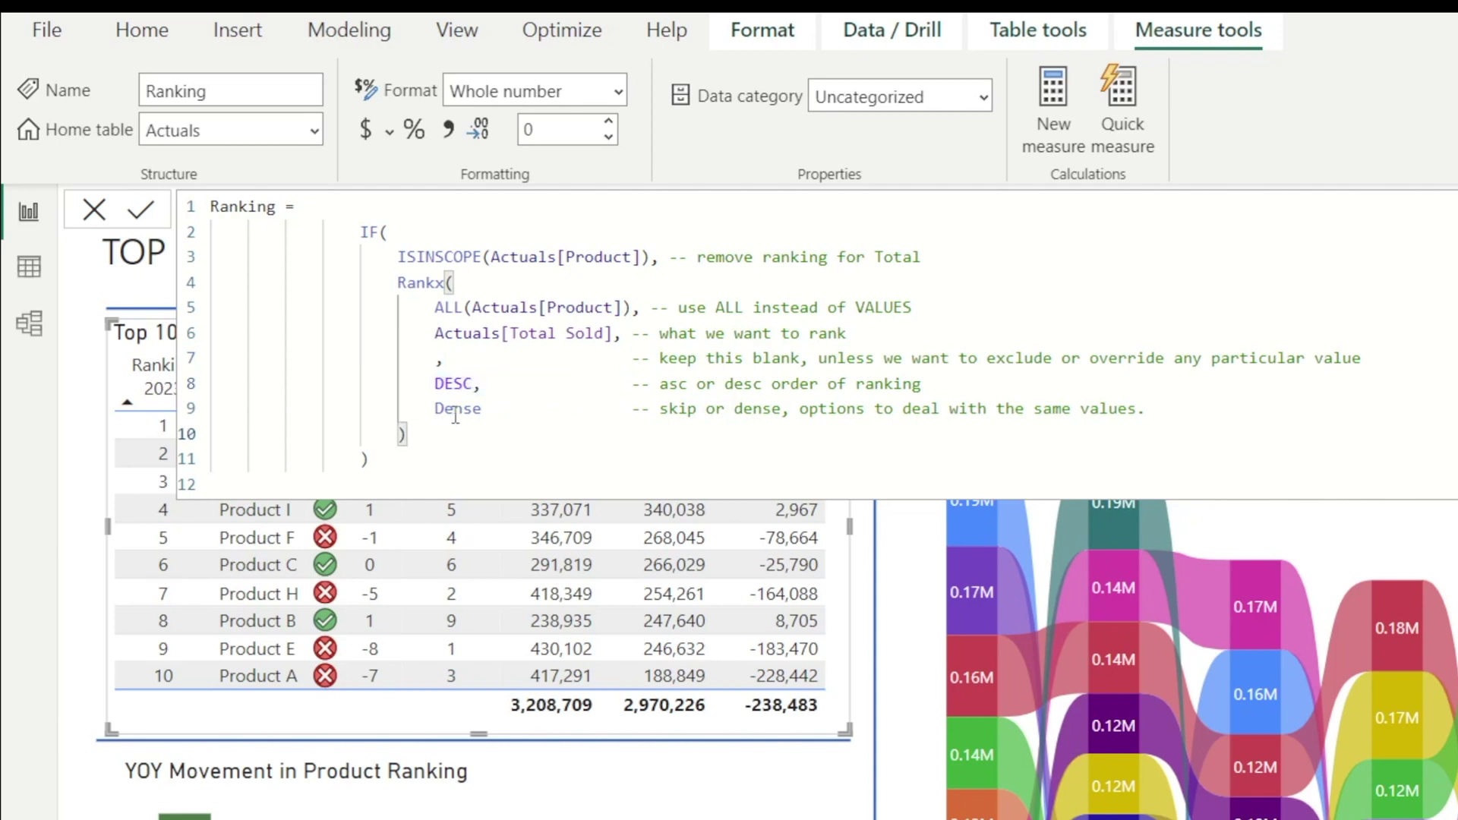
pyautogui.doubleClick(455, 410)
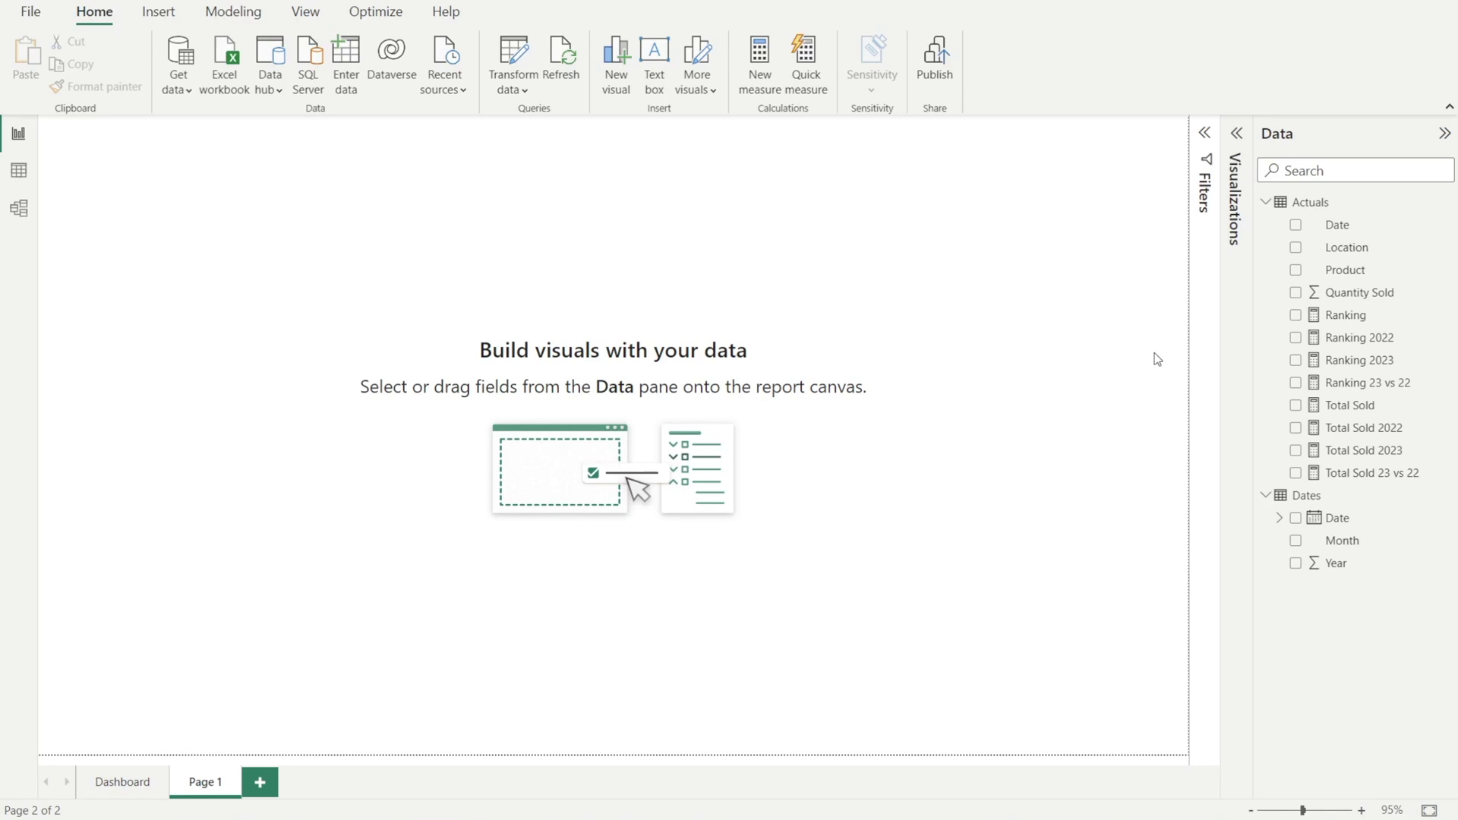
# Add a table with Product, Ranking and Total Sold columns, sorted ascending by Ranking.
pyautogui.click(1237, 134)
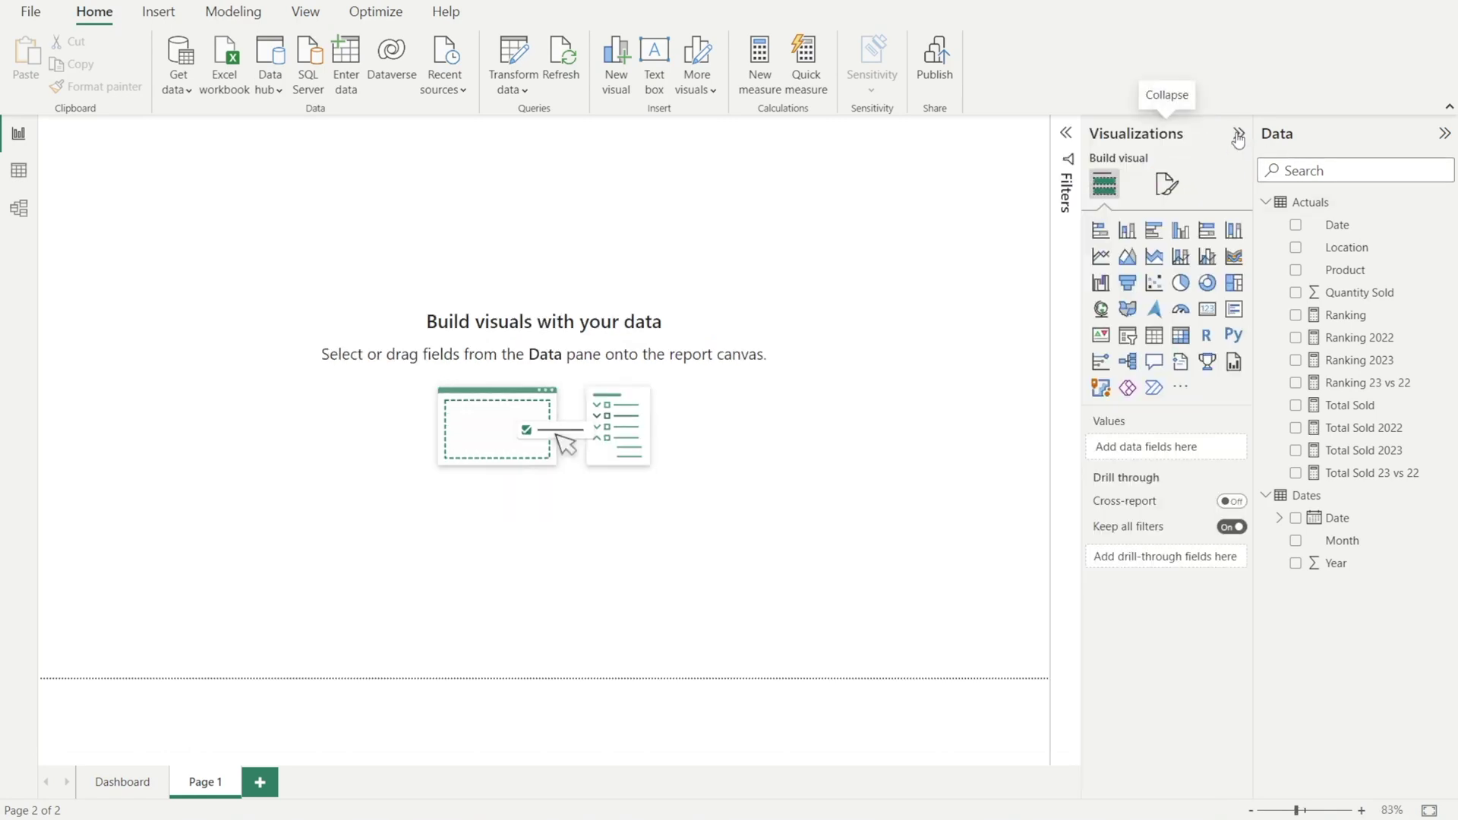
pyautogui.click(1153, 335)
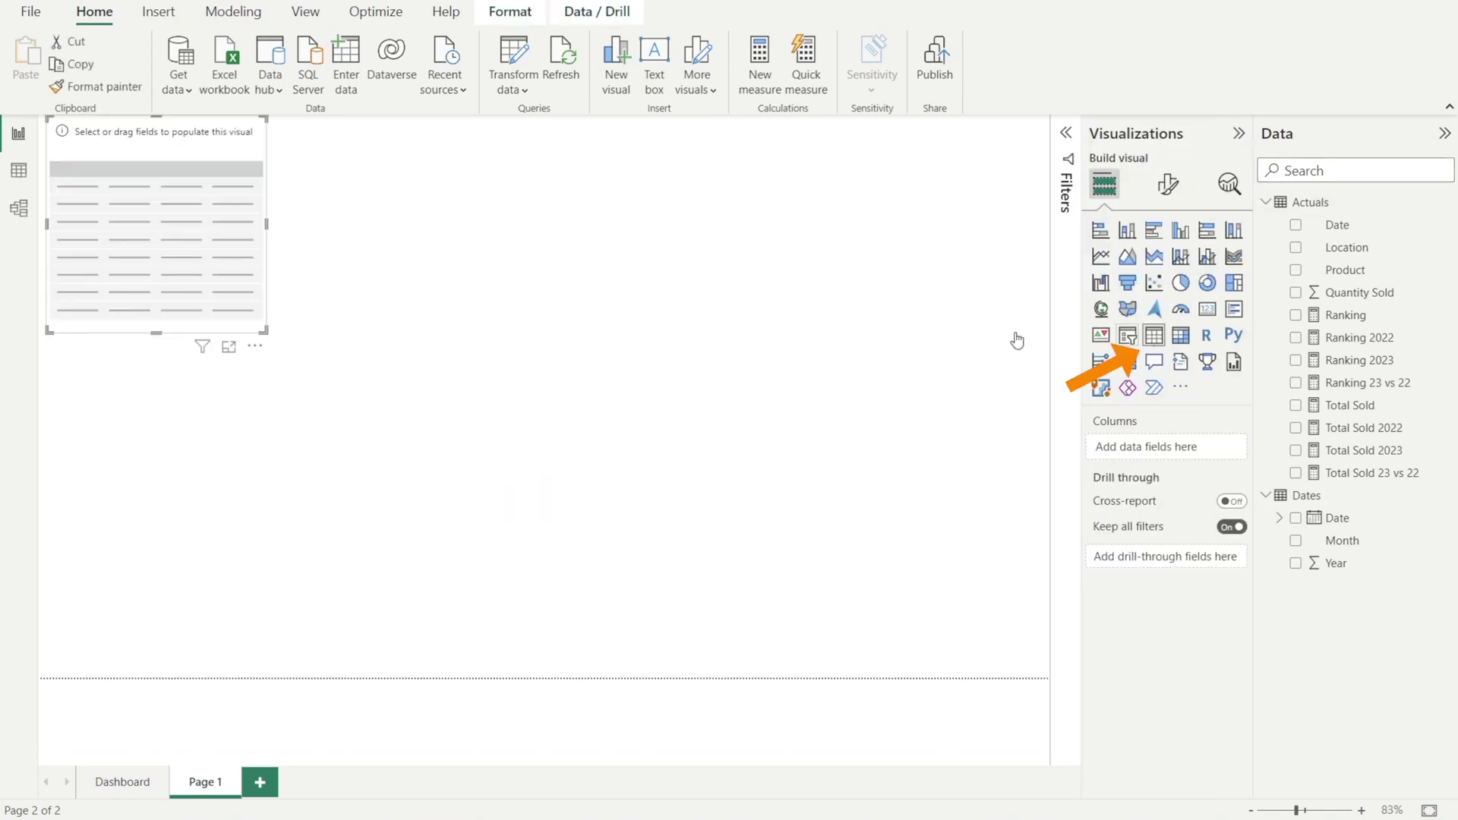
pyautogui.moveTo(241, 130); pyautogui.dragTo(550, 180)
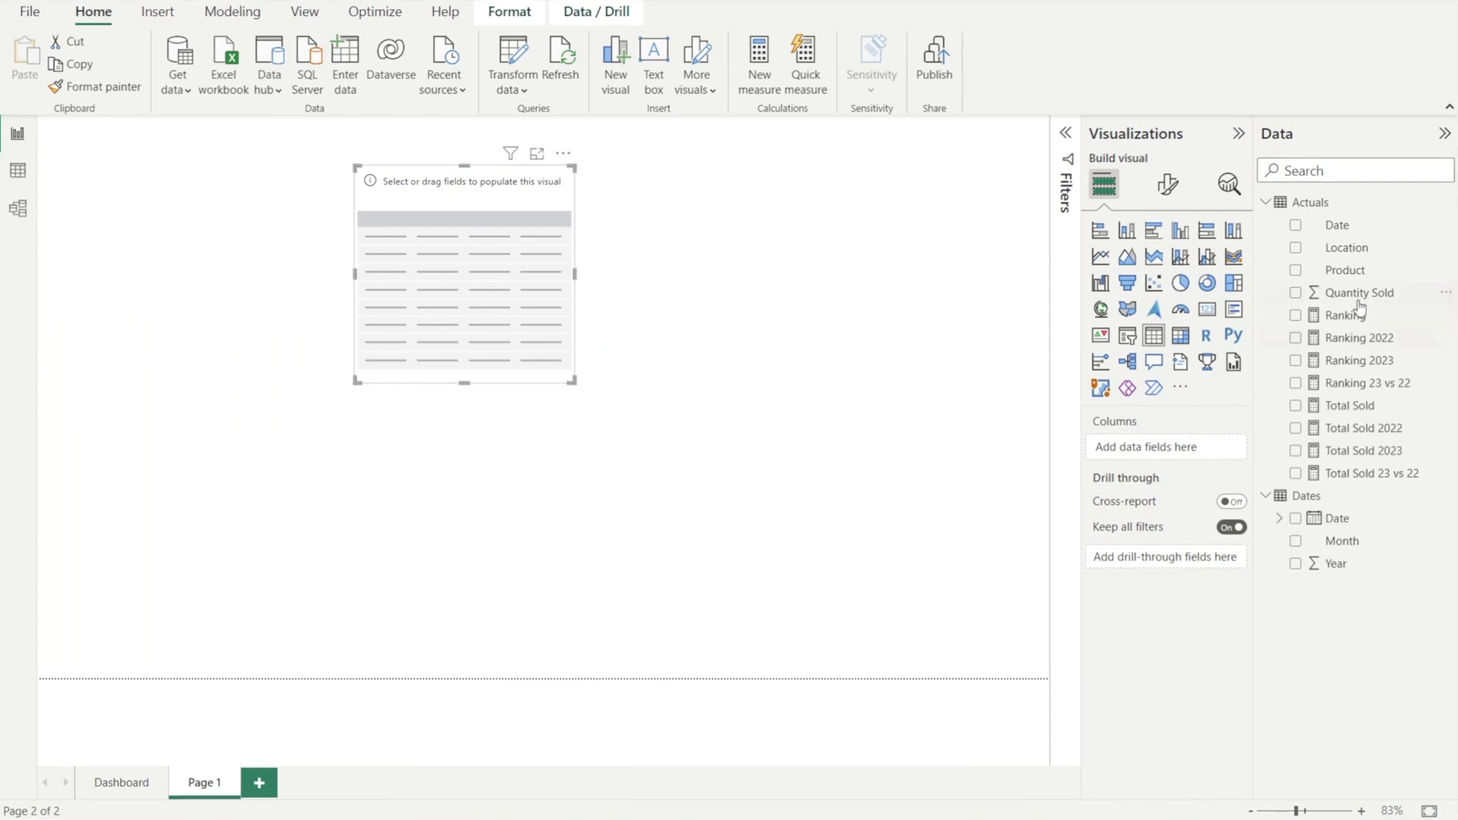
pyautogui.moveTo(1345, 271); pyautogui.dragTo(1170, 449)
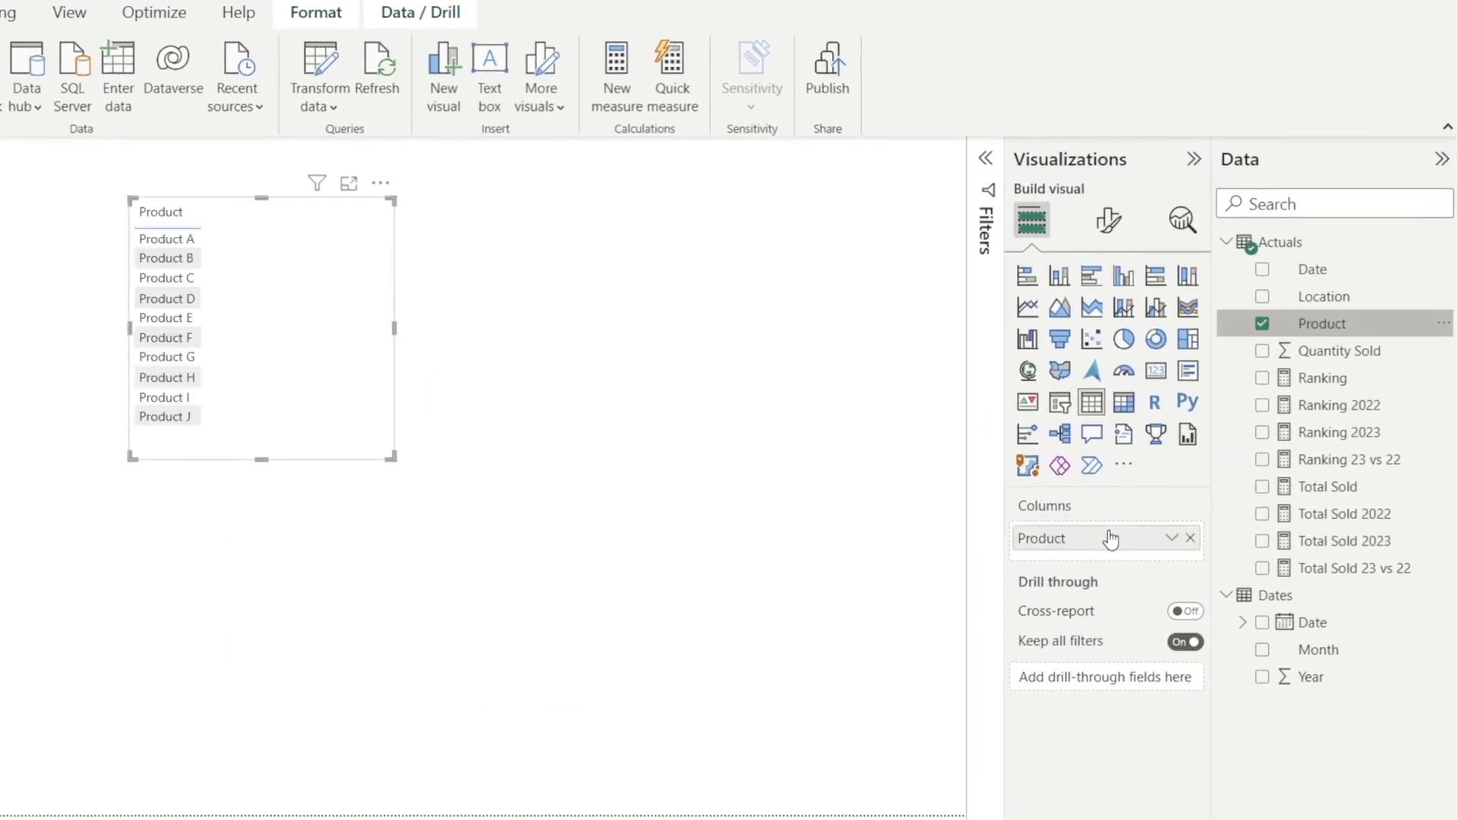
pyautogui.moveTo(1334, 381); pyautogui.dragTo(1183, 563)
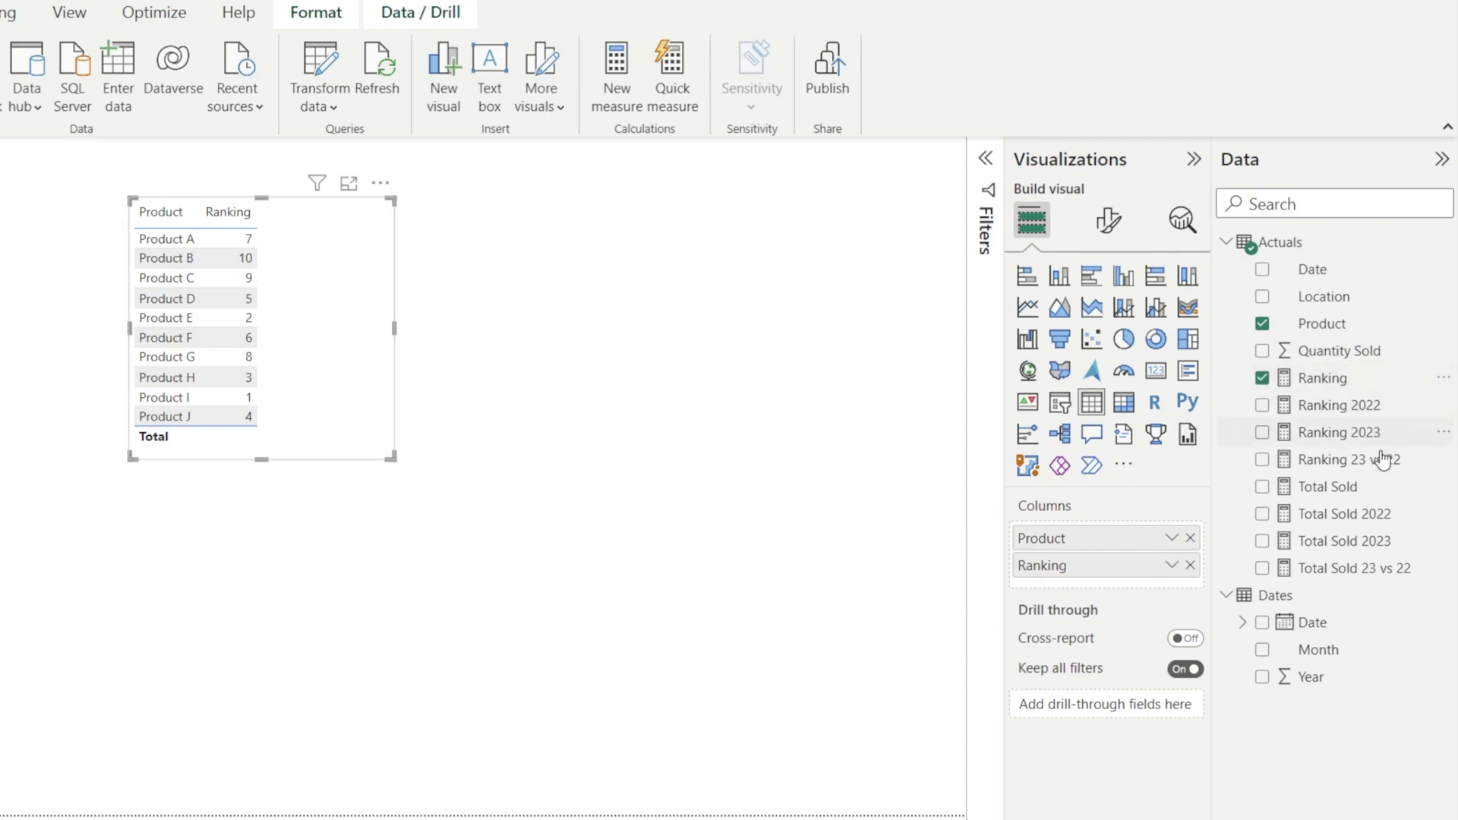
pyautogui.moveTo(1337, 488); pyautogui.dragTo(1189, 582)
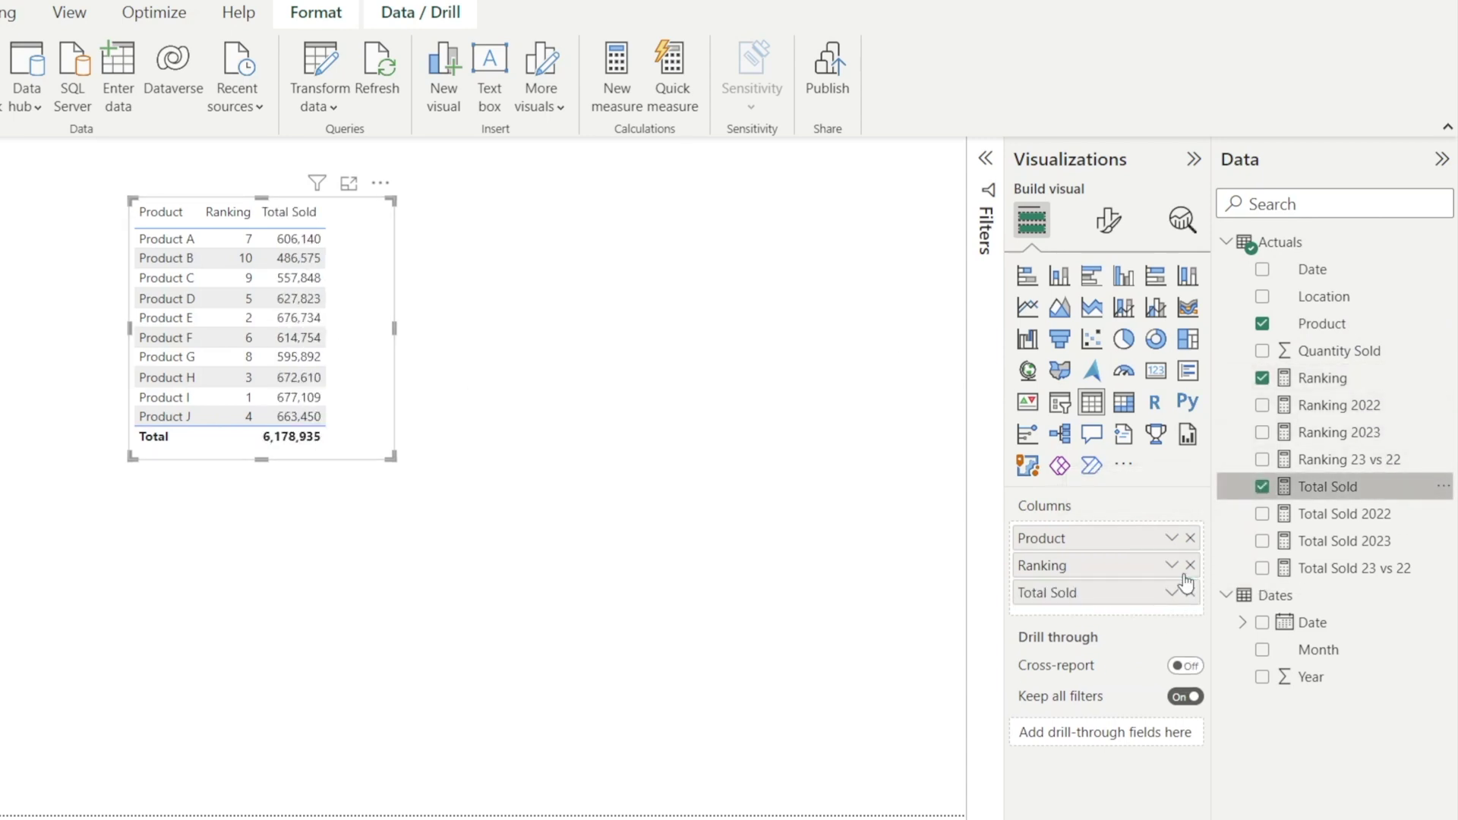
pyautogui.click(222, 214)
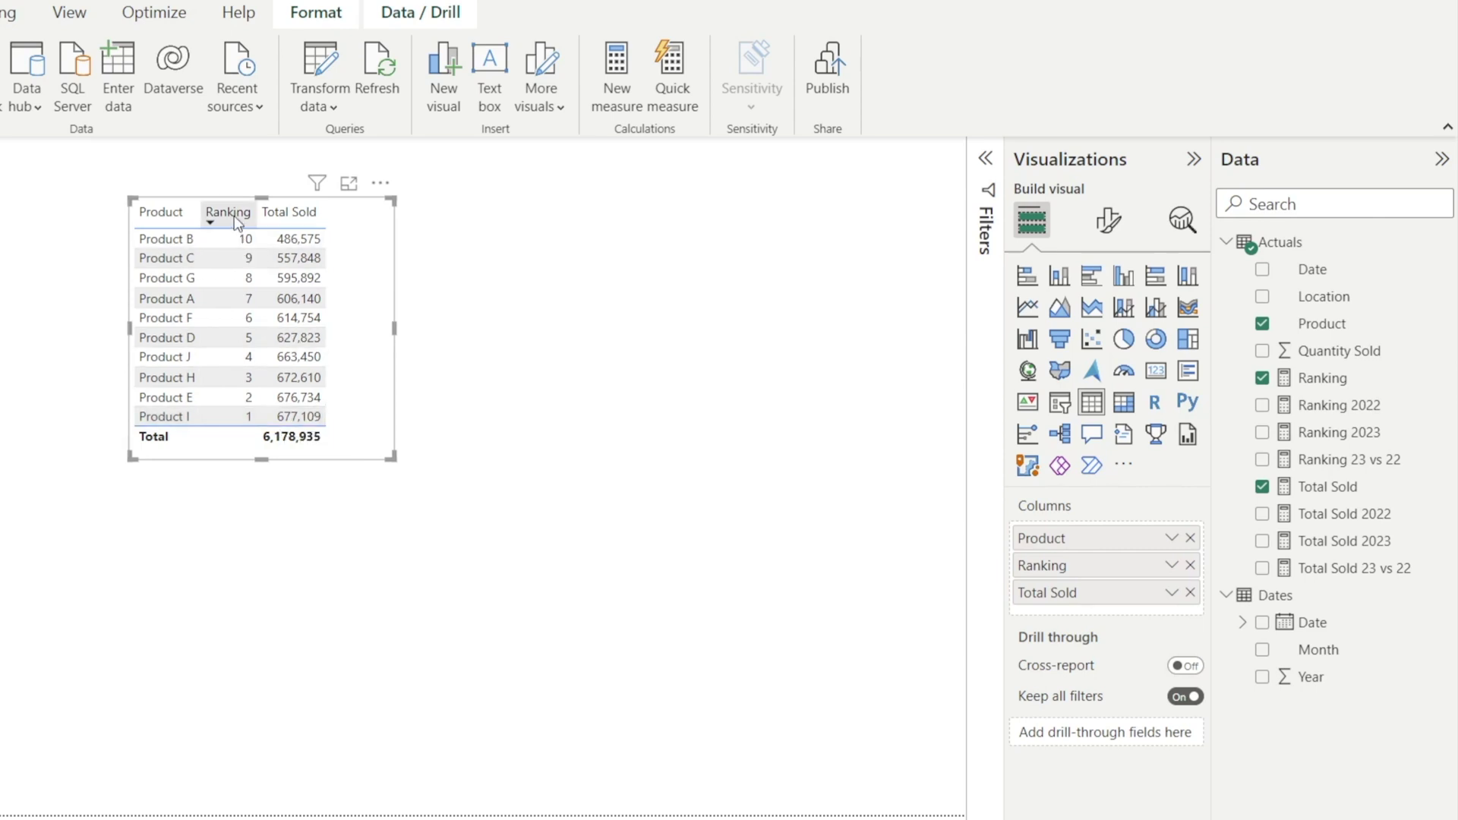
pyautogui.click(228, 213)
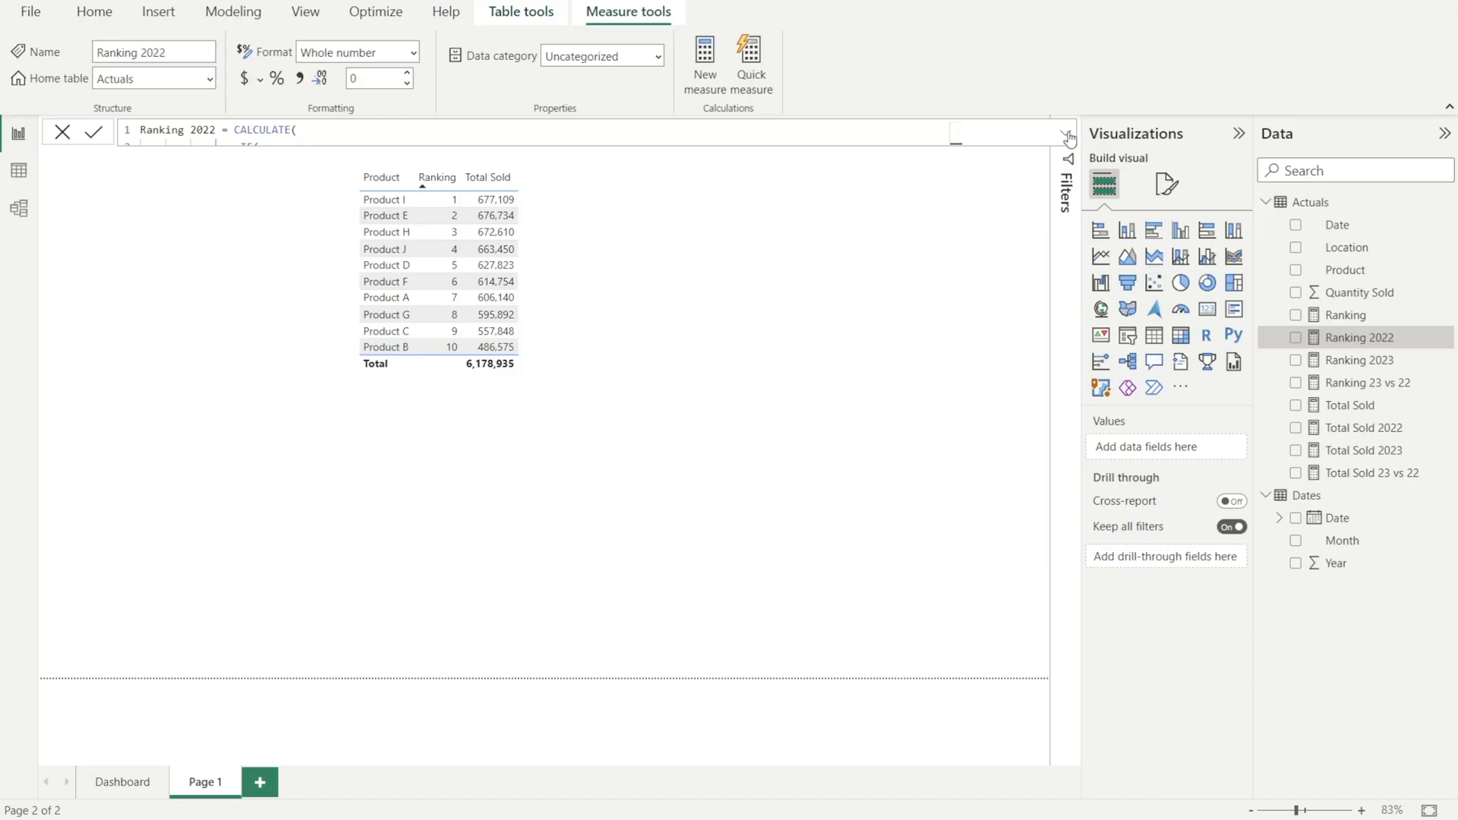
# Review the Ranking 2022, Ranking 2023 and Ranking 23 vs 22 measure formulas.
pyautogui.click(1065, 133)
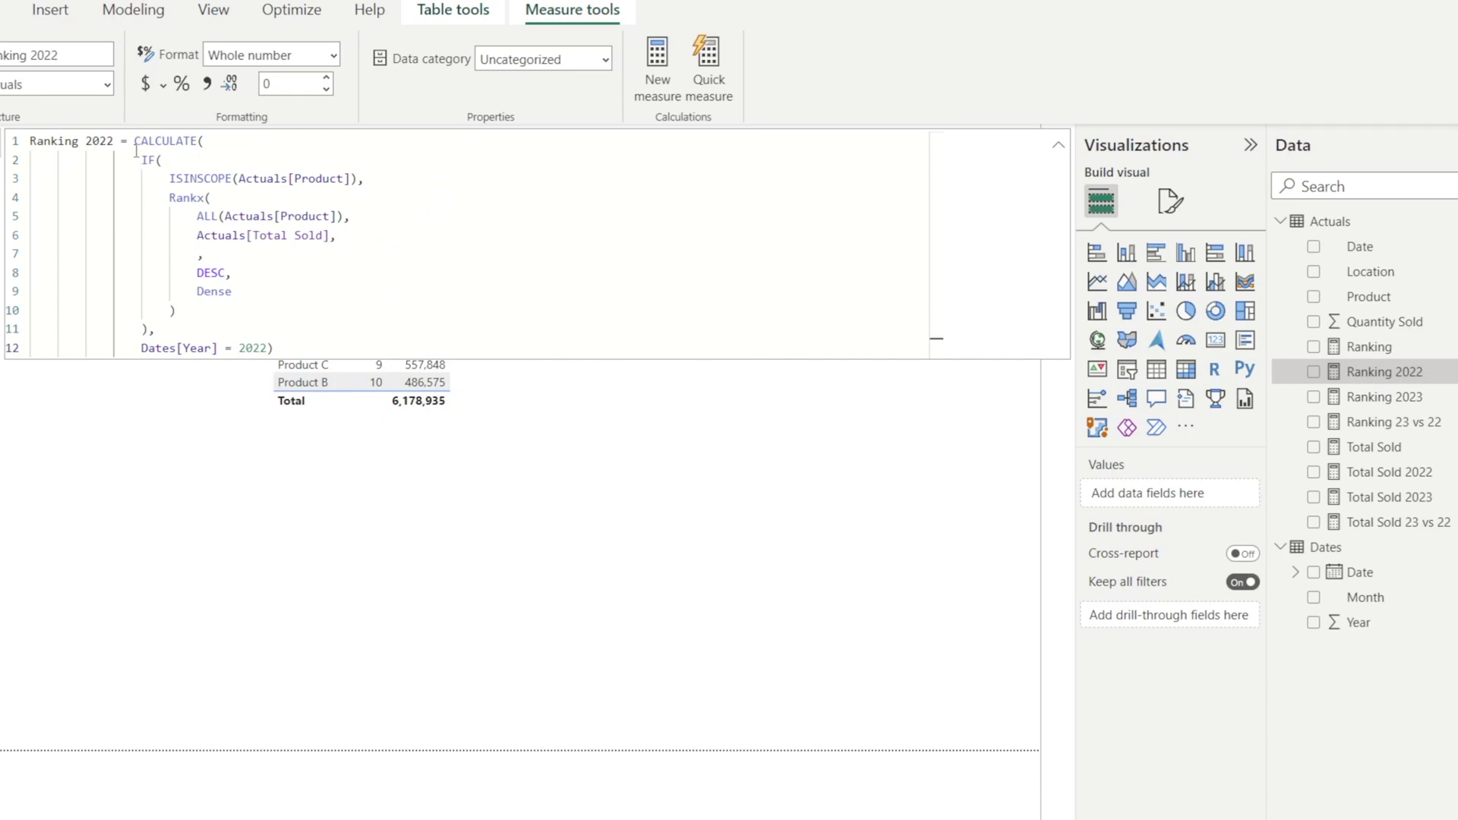
pyautogui.moveTo(140, 160); pyautogui.dragTo(227, 323)
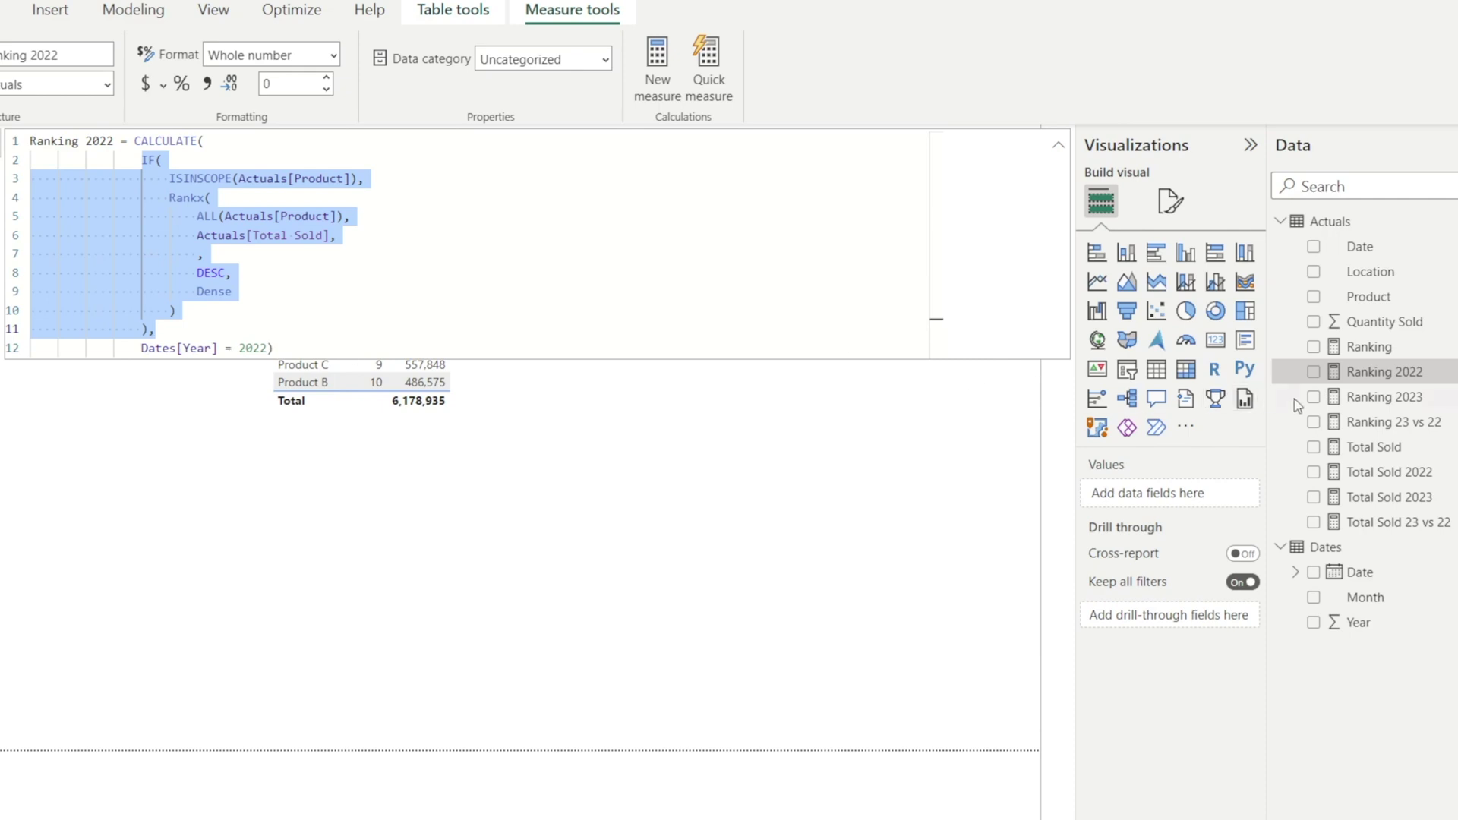
pyautogui.click(1348, 404)
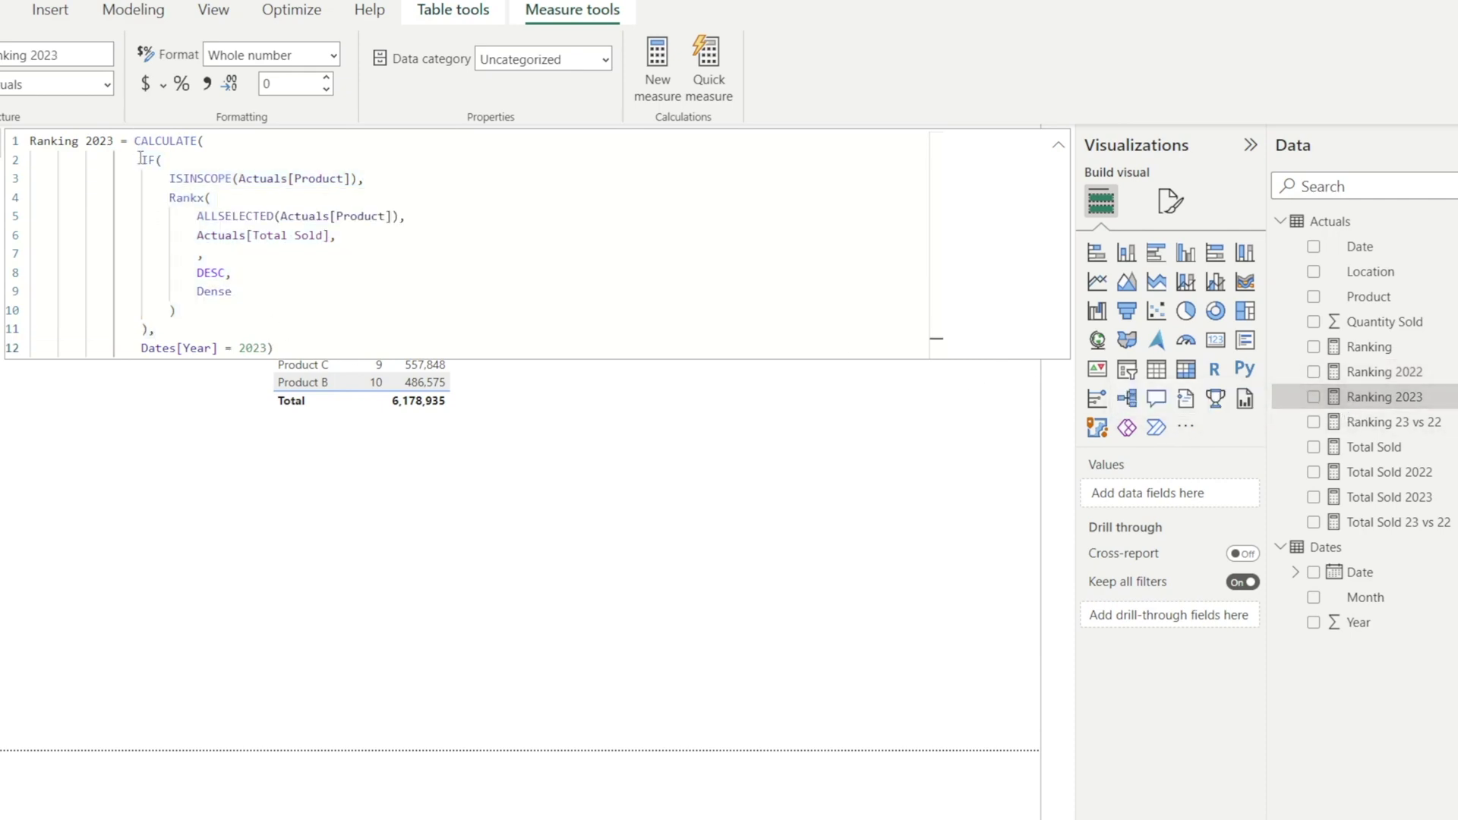
pyautogui.moveTo(135, 141); pyautogui.dragTo(255, 329)
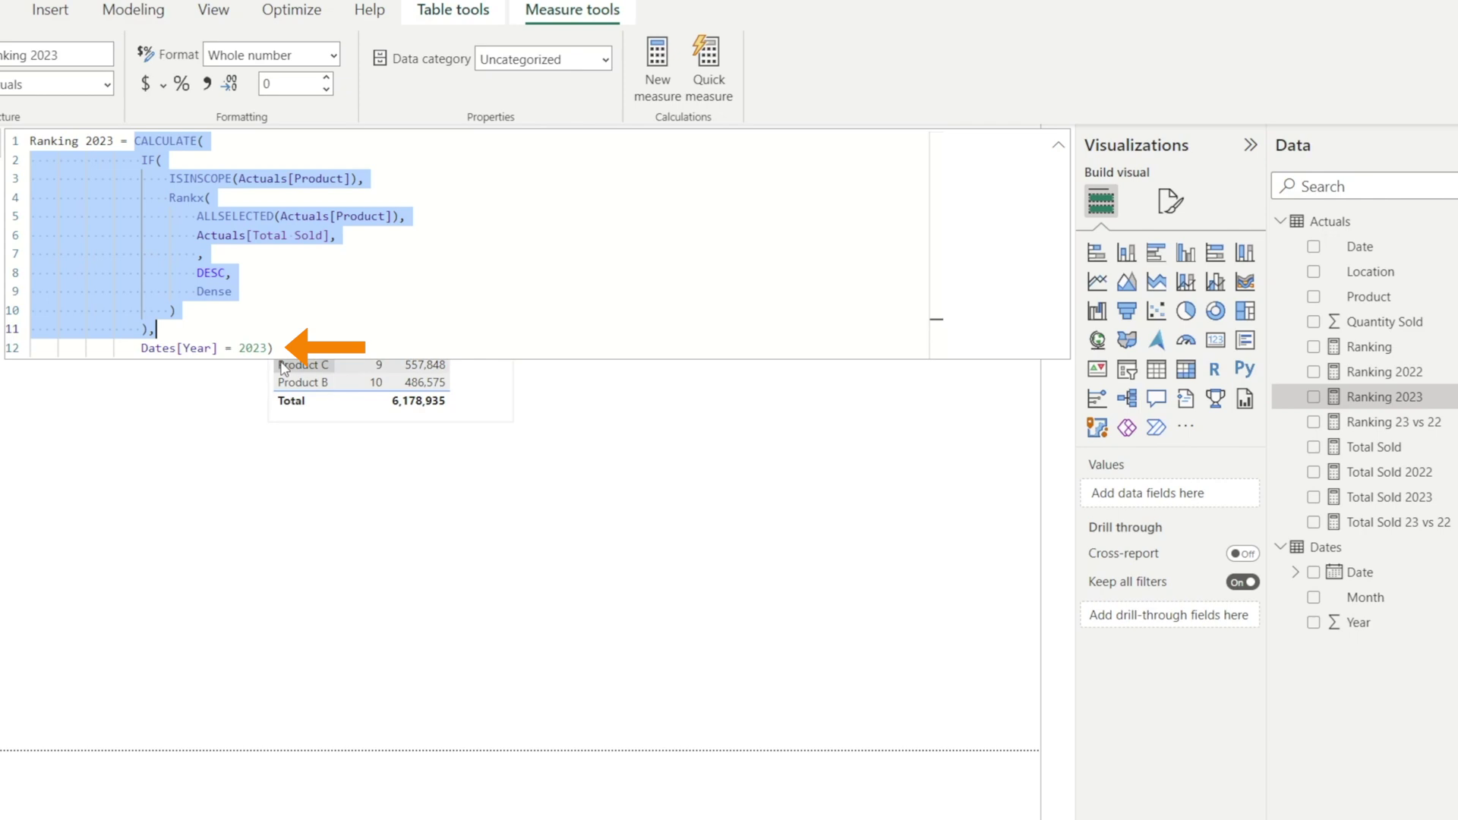
pyautogui.click(1415, 430)
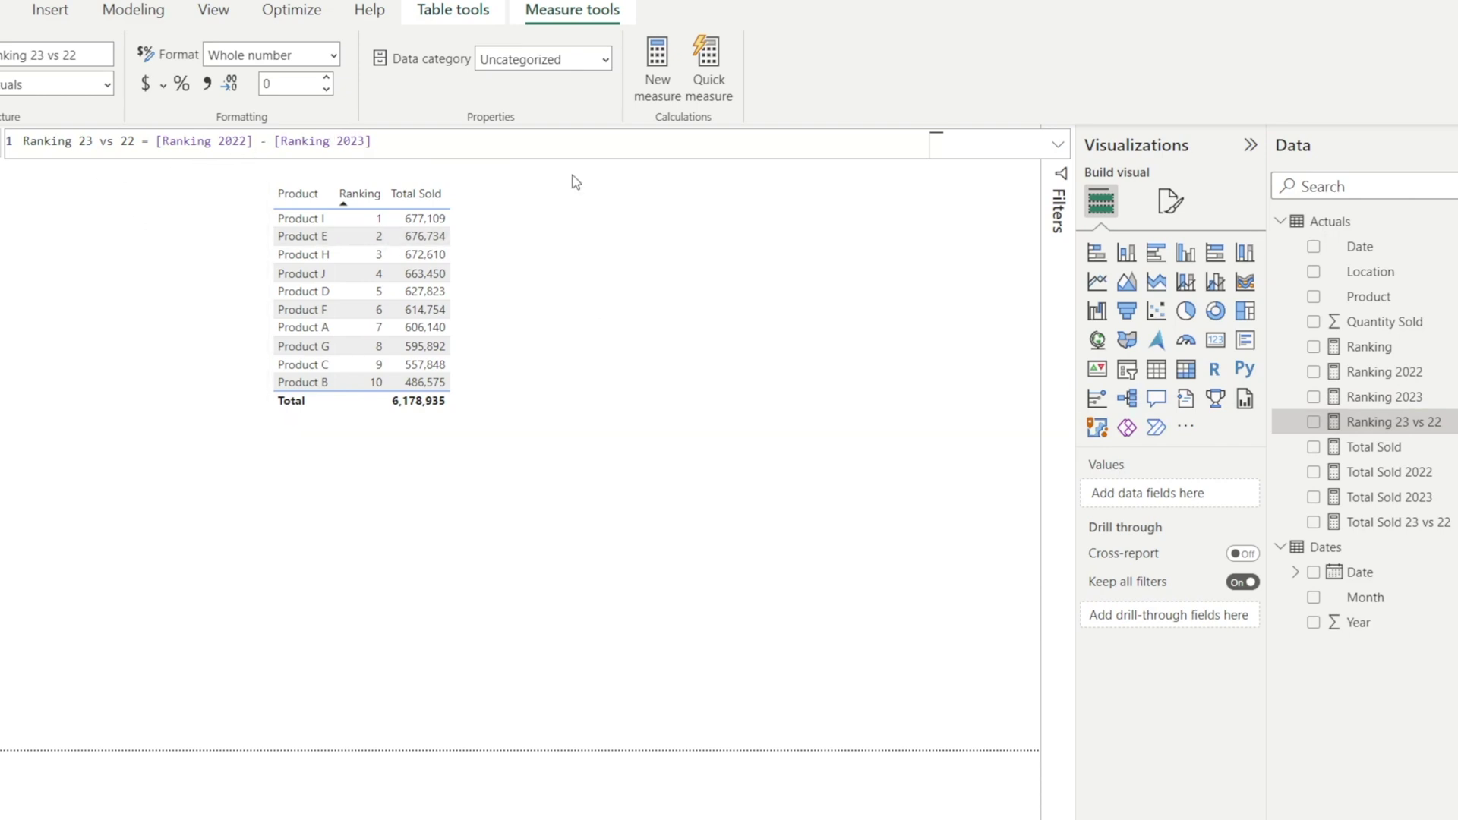
# Review the Total Sold 2022, 2023 and 23 vs 22 formulas, noting the 2023 year filter.
pyautogui.click(1389, 474)
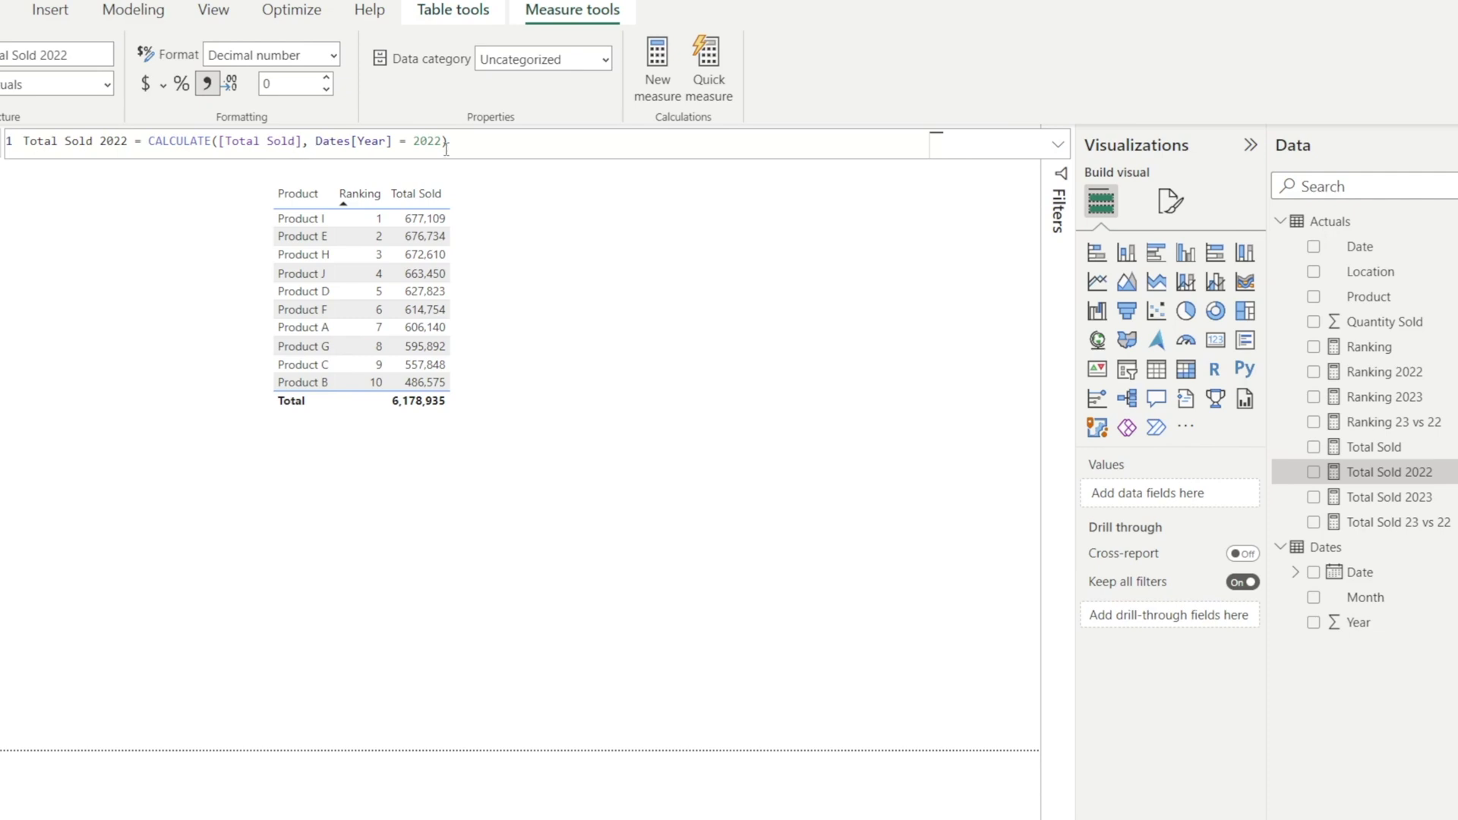
pyautogui.click(1398, 498)
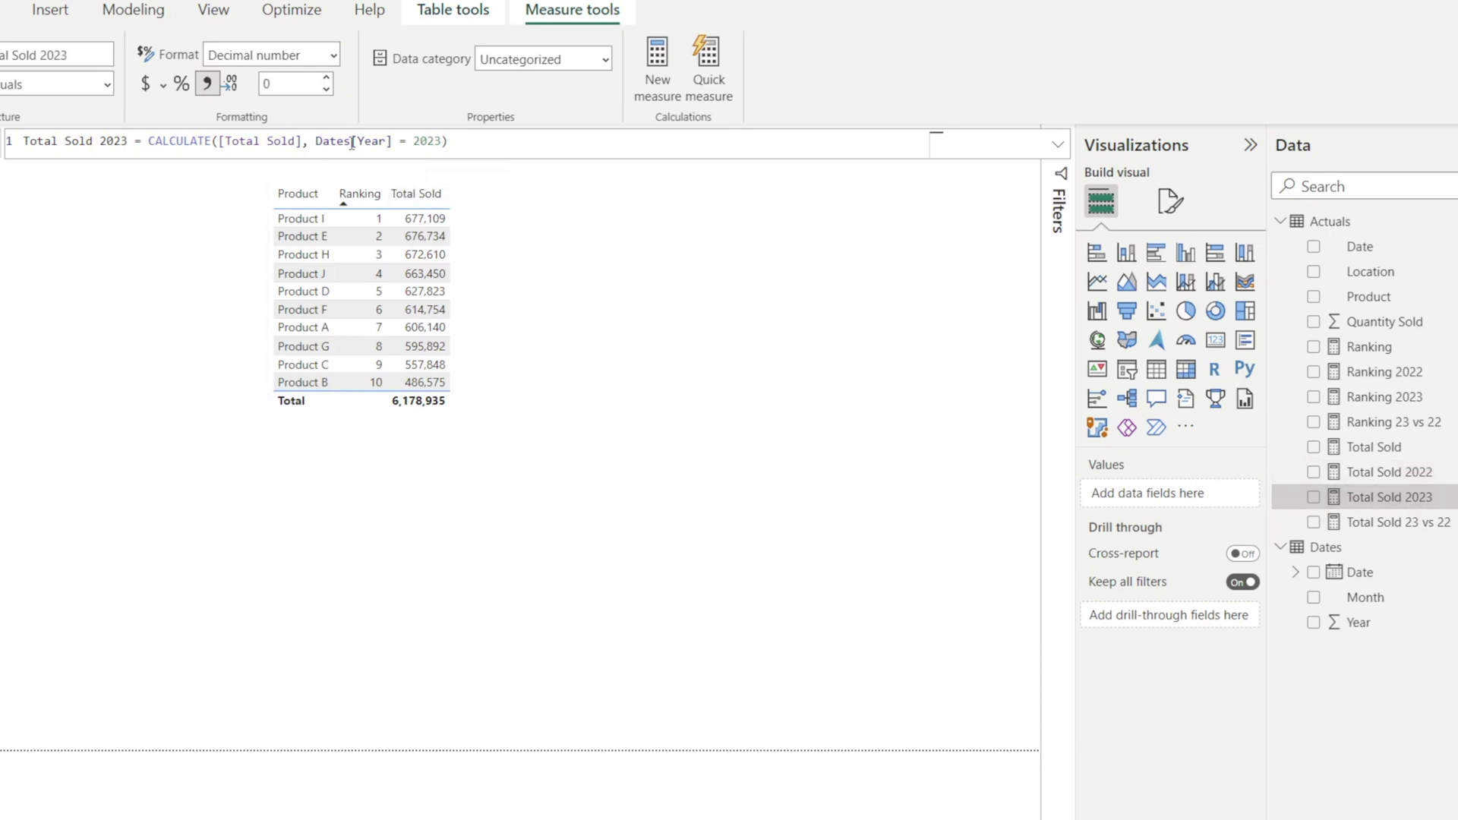
pyautogui.moveTo(413, 146); pyautogui.dragTo(445, 143)
pyautogui.click(1359, 532)
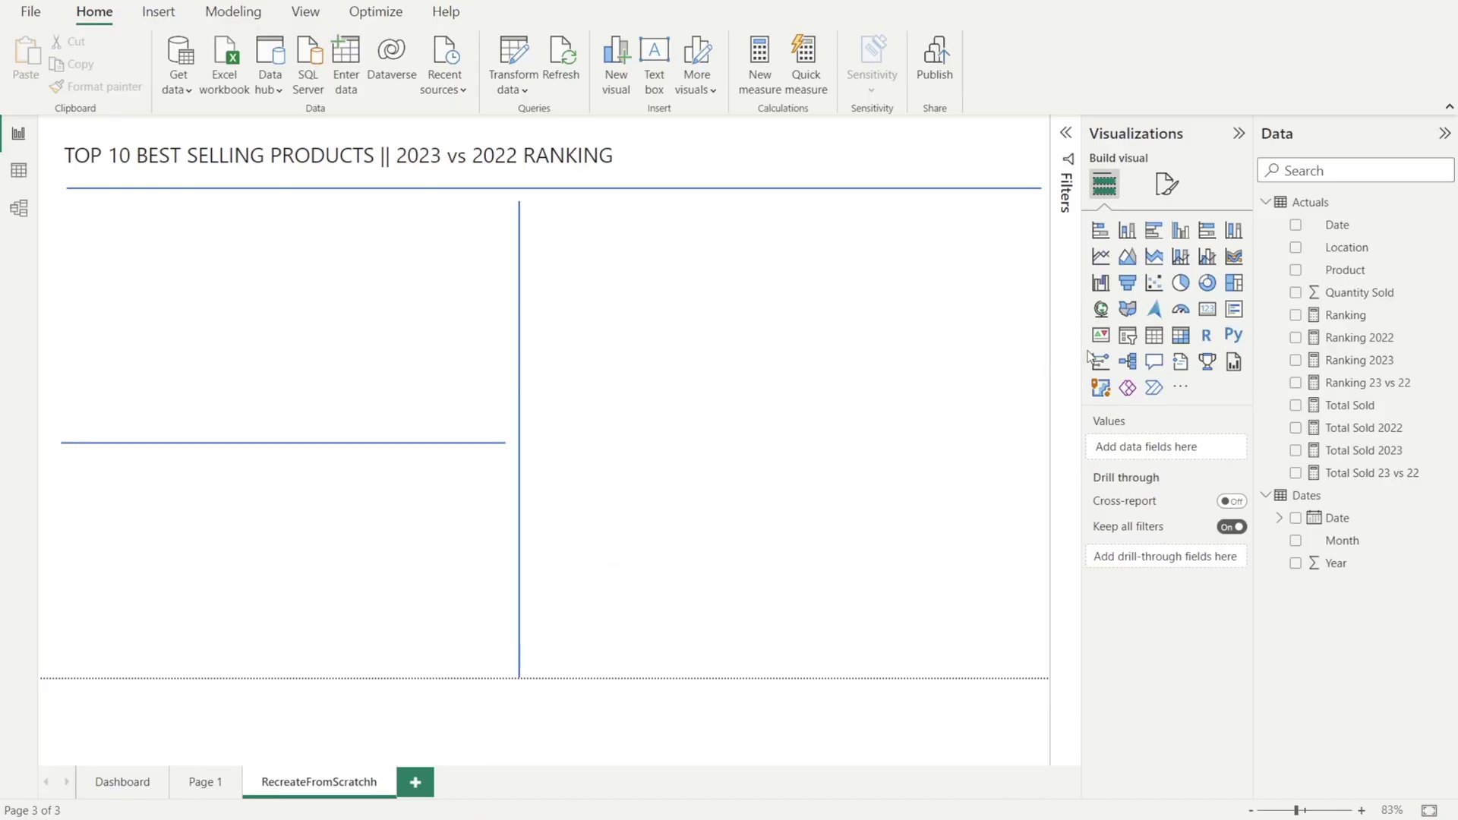
# Add a table under the title with Ranking 2023 and Product columns.
pyautogui.click(1153, 334)
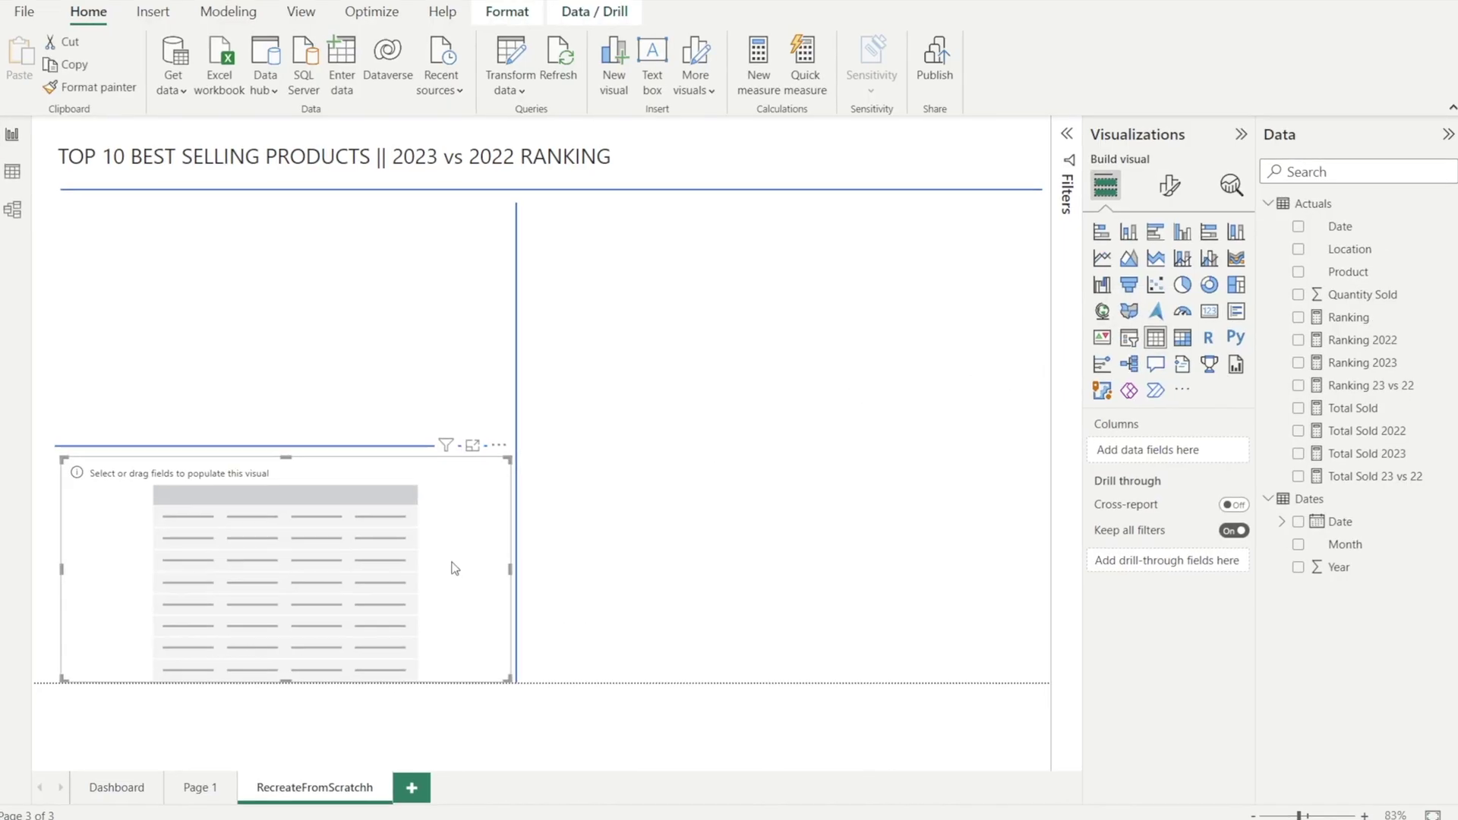
pyautogui.moveTo(454, 568); pyautogui.dragTo(453, 313)
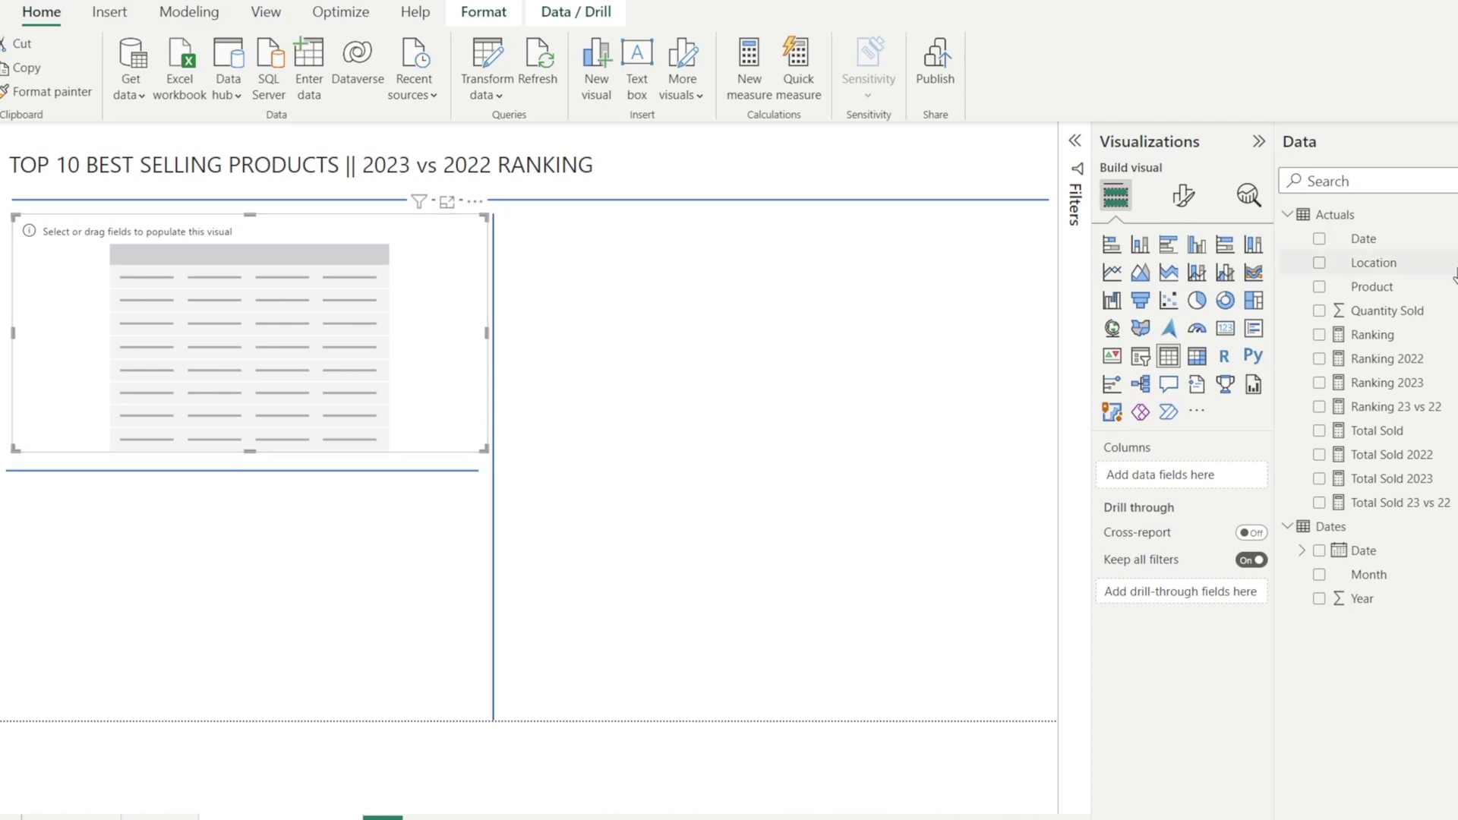
pyautogui.click(1393, 182)
pyautogui.write('rank')
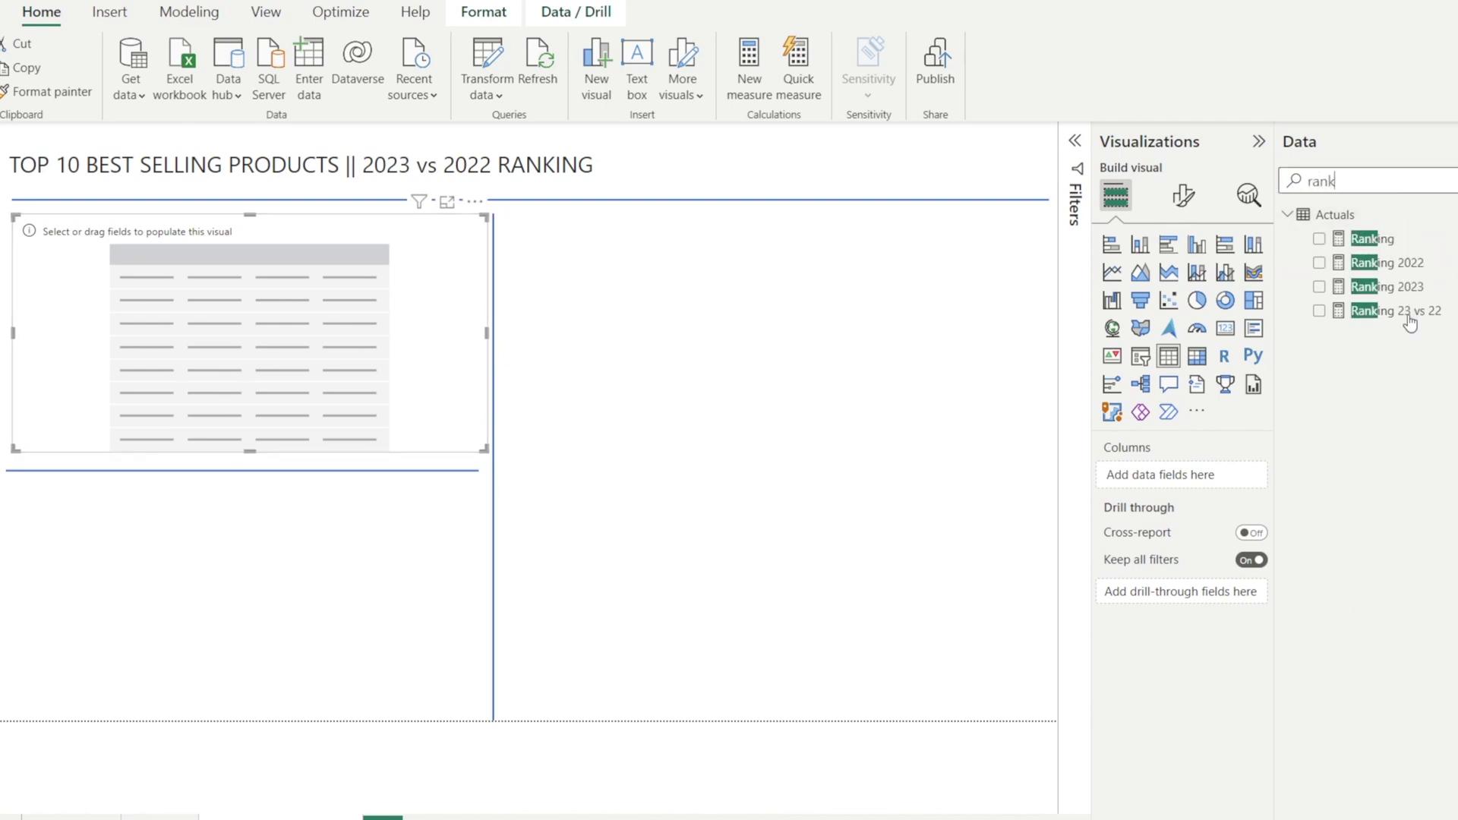
pyautogui.moveTo(1390, 287); pyautogui.dragTo(1215, 478)
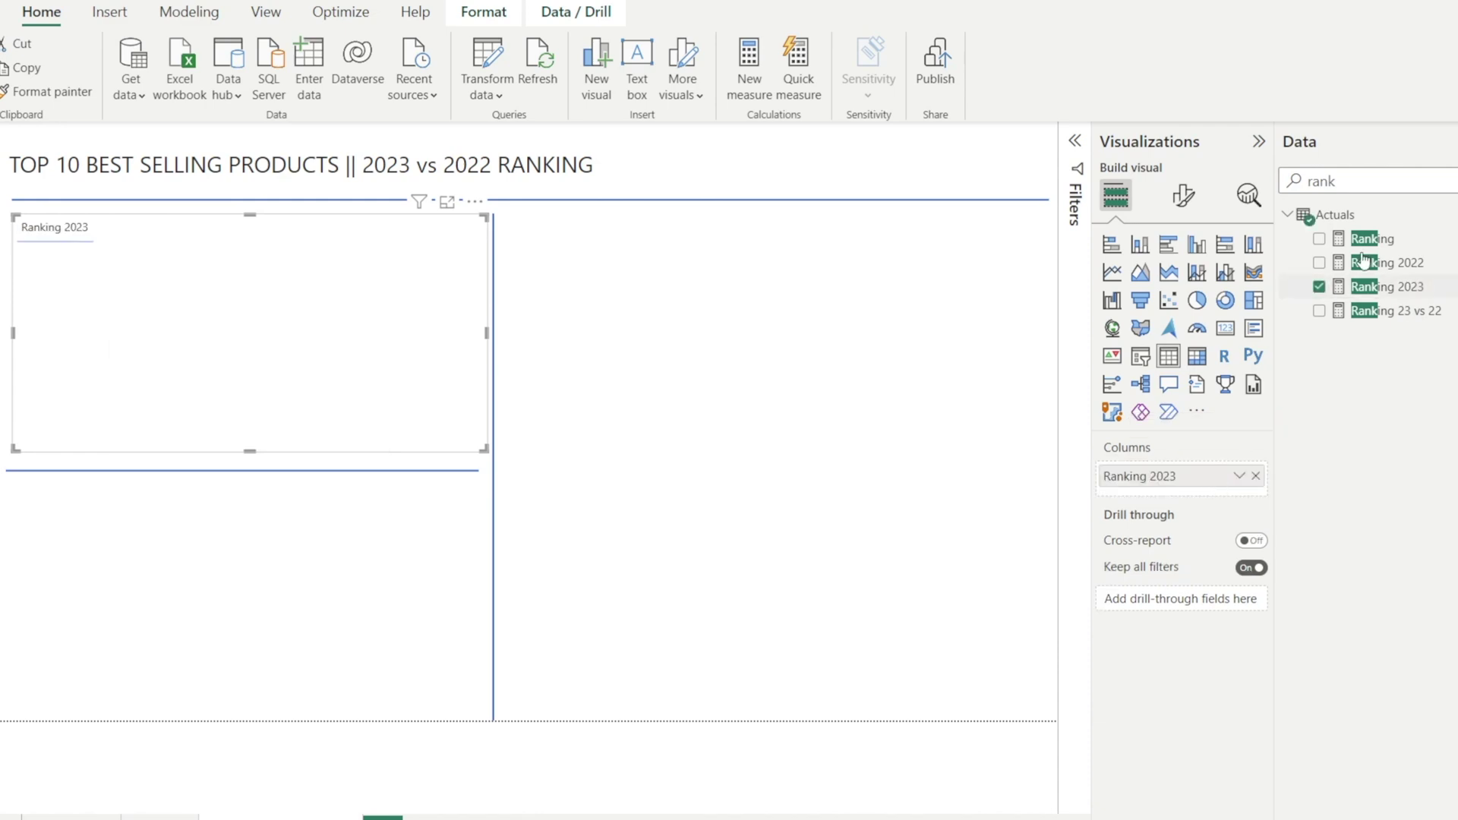
pyautogui.press('BackSpace')
pyautogui.press('BackSpace')
pyautogui.press('BackSpace')
pyautogui.press('BackSpace')
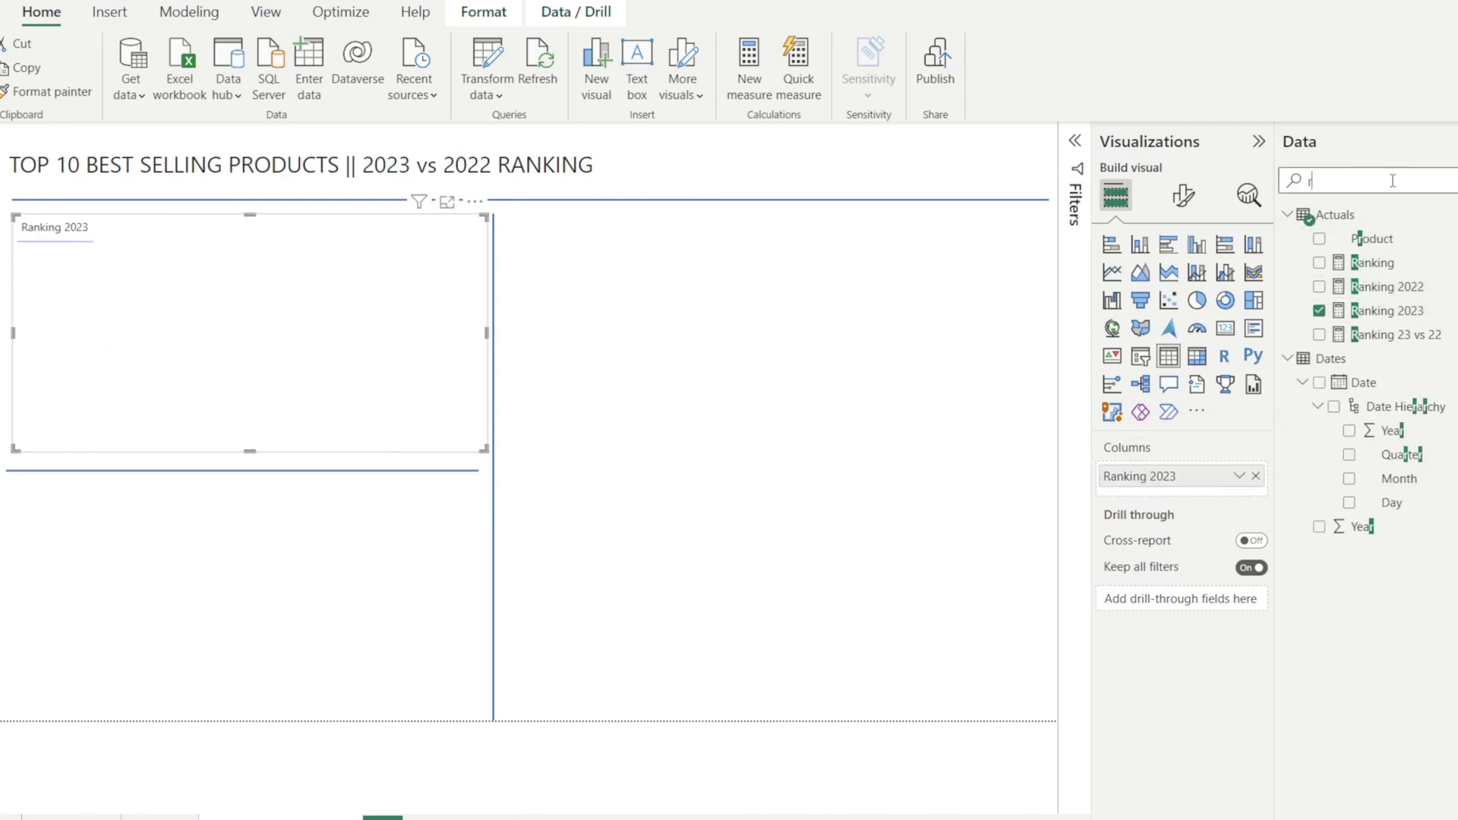
pyautogui.write('produ')
pyautogui.moveTo(1363, 240); pyautogui.dragTo(1210, 498)
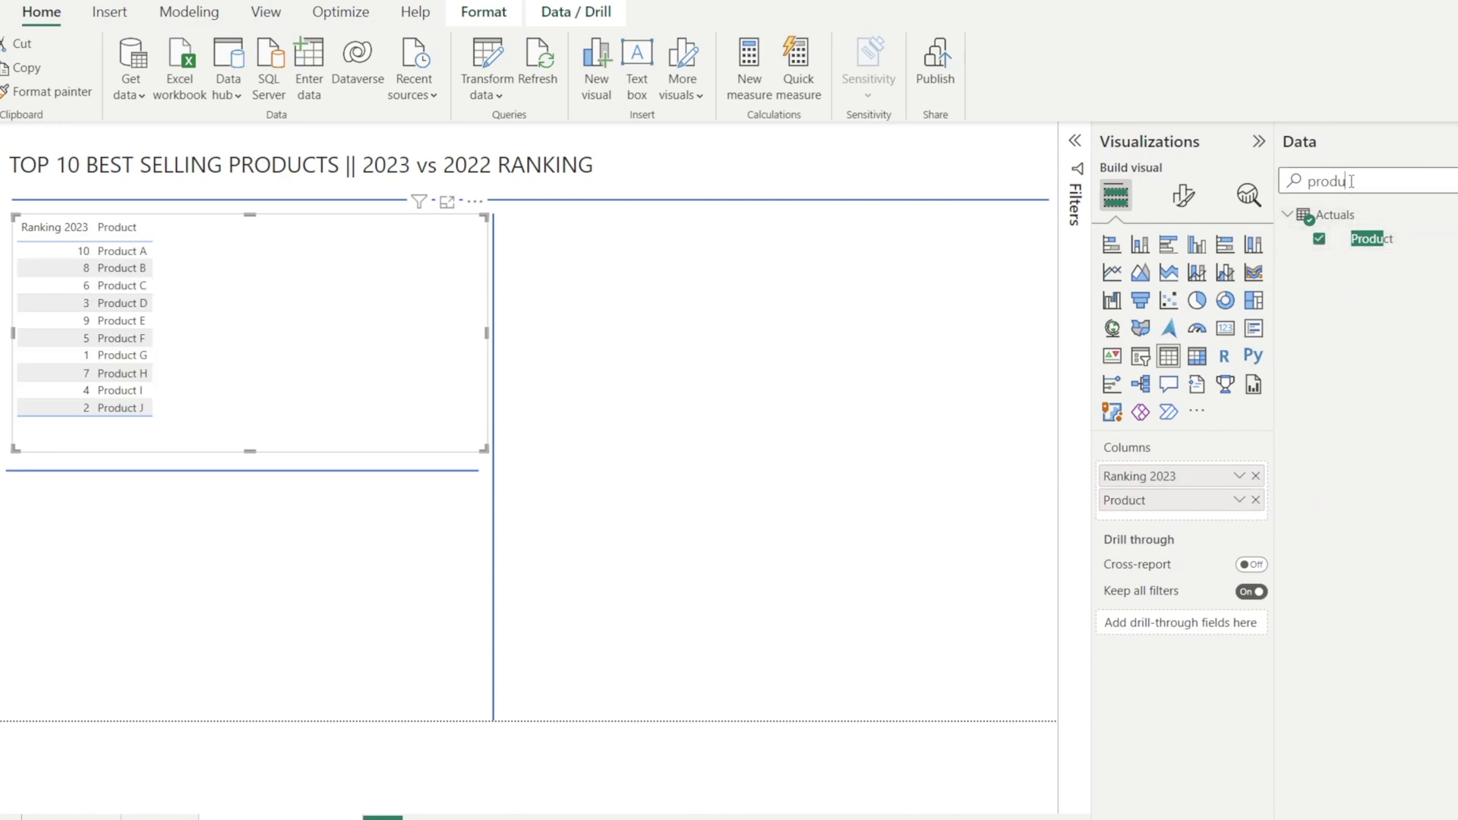
# Add Ranking 23 vs 22 and Total Sold 2022, 2023, 23 vs 22 columns, then narrow Ranking 23 vs 22.
pyautogui.press('BackSpace')
pyautogui.press('BackSpace')
pyautogui.press('BackSpace')
pyautogui.press('BackSpace')
pyautogui.press('BackSpace')
pyautogui.write('ranking')
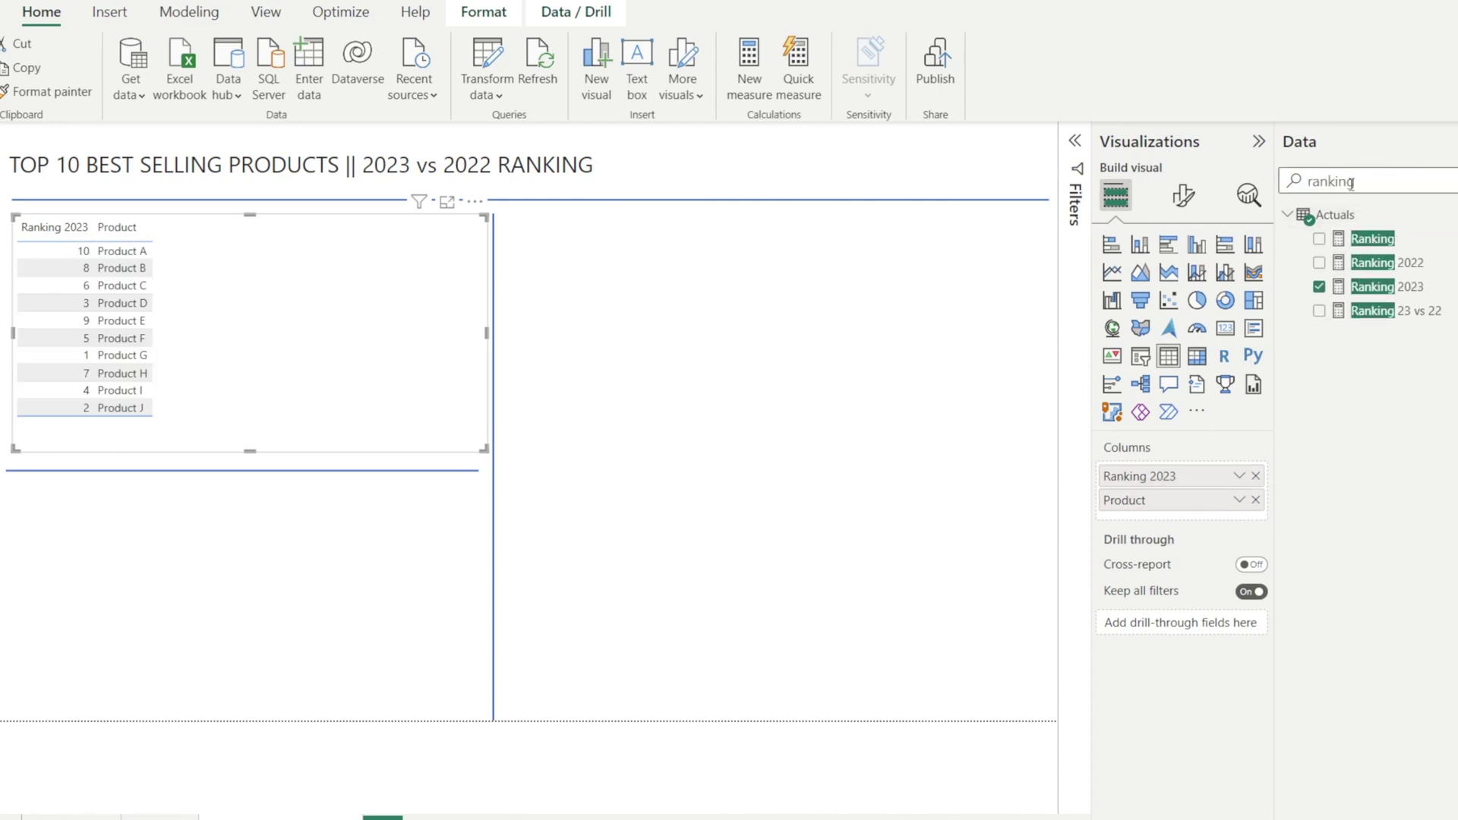
pyautogui.moveTo(1379, 312); pyautogui.dragTo(1233, 515)
pyautogui.doubleClick(1291, 180)
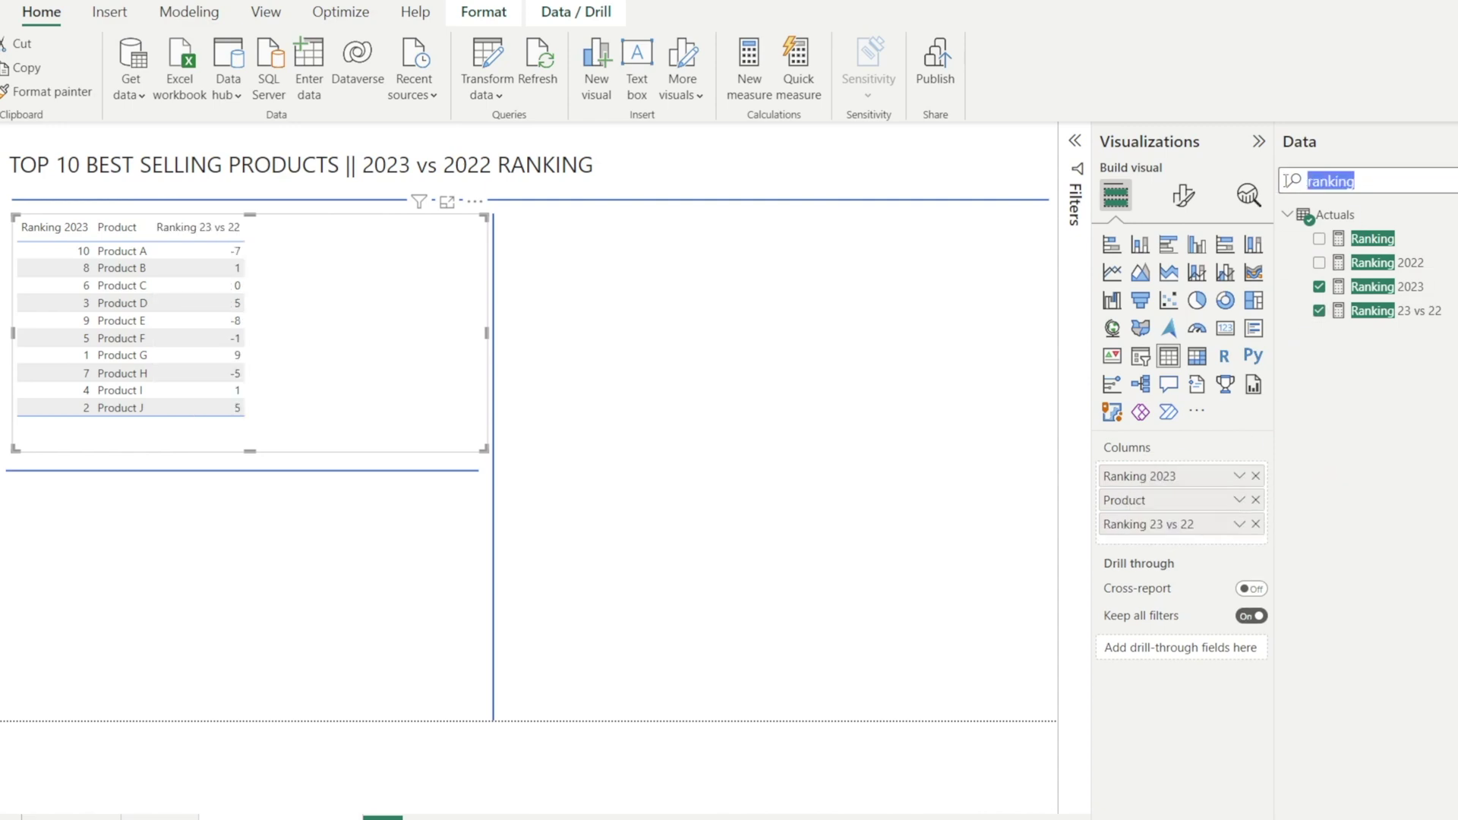
pyautogui.write('Total Sold')
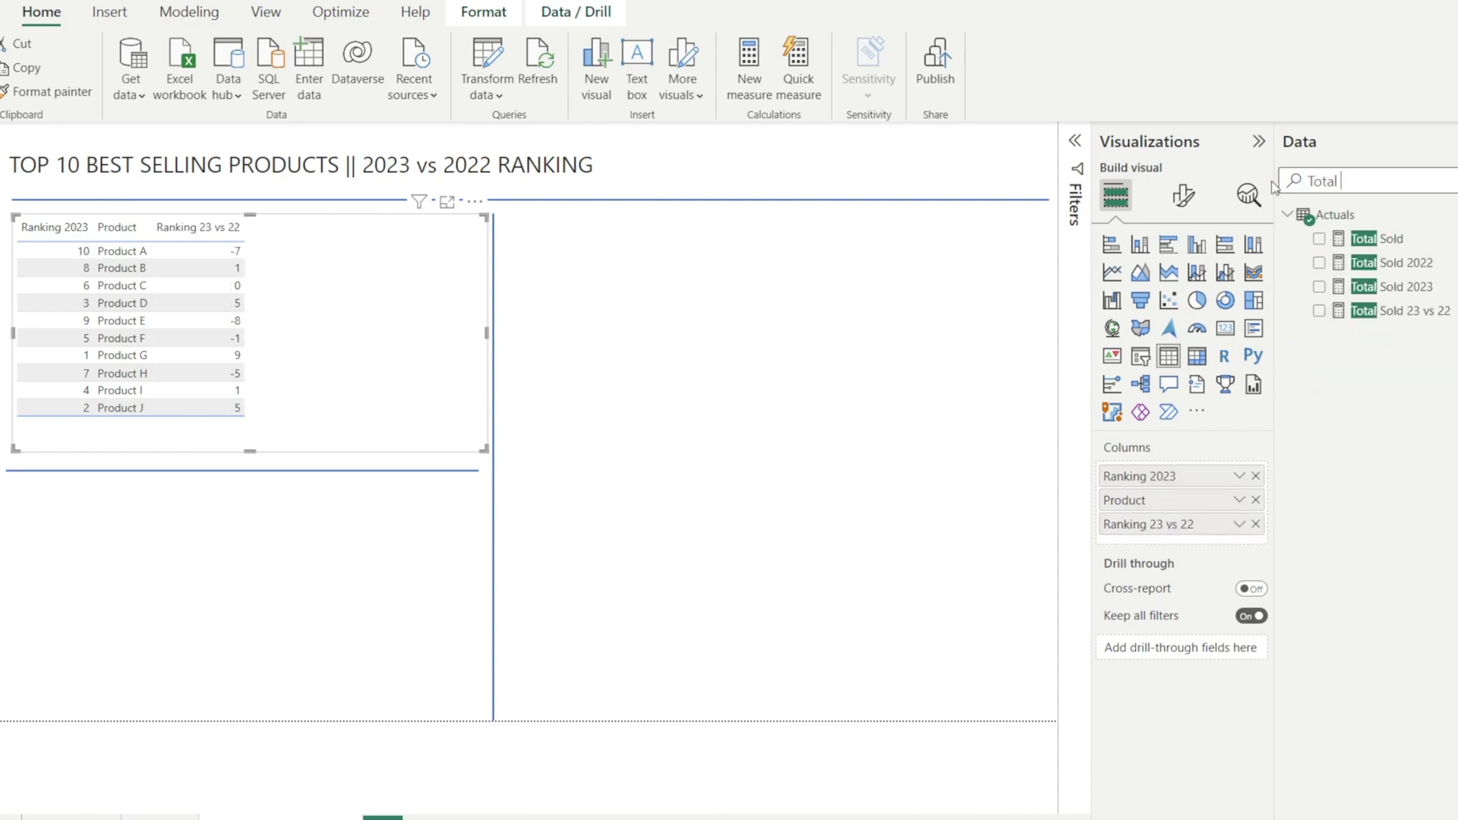
pyautogui.click(1319, 262)
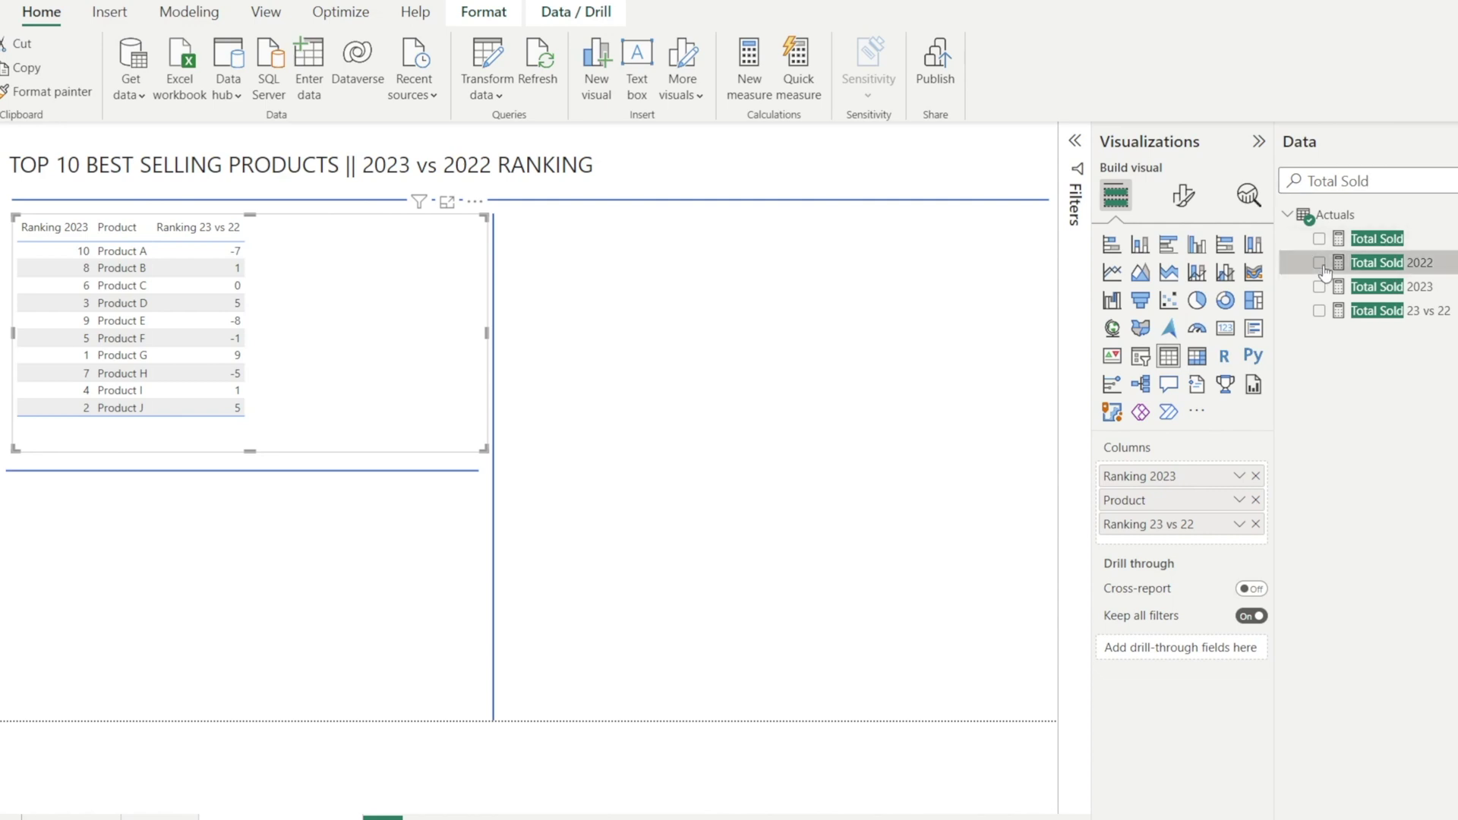
pyautogui.click(1319, 287)
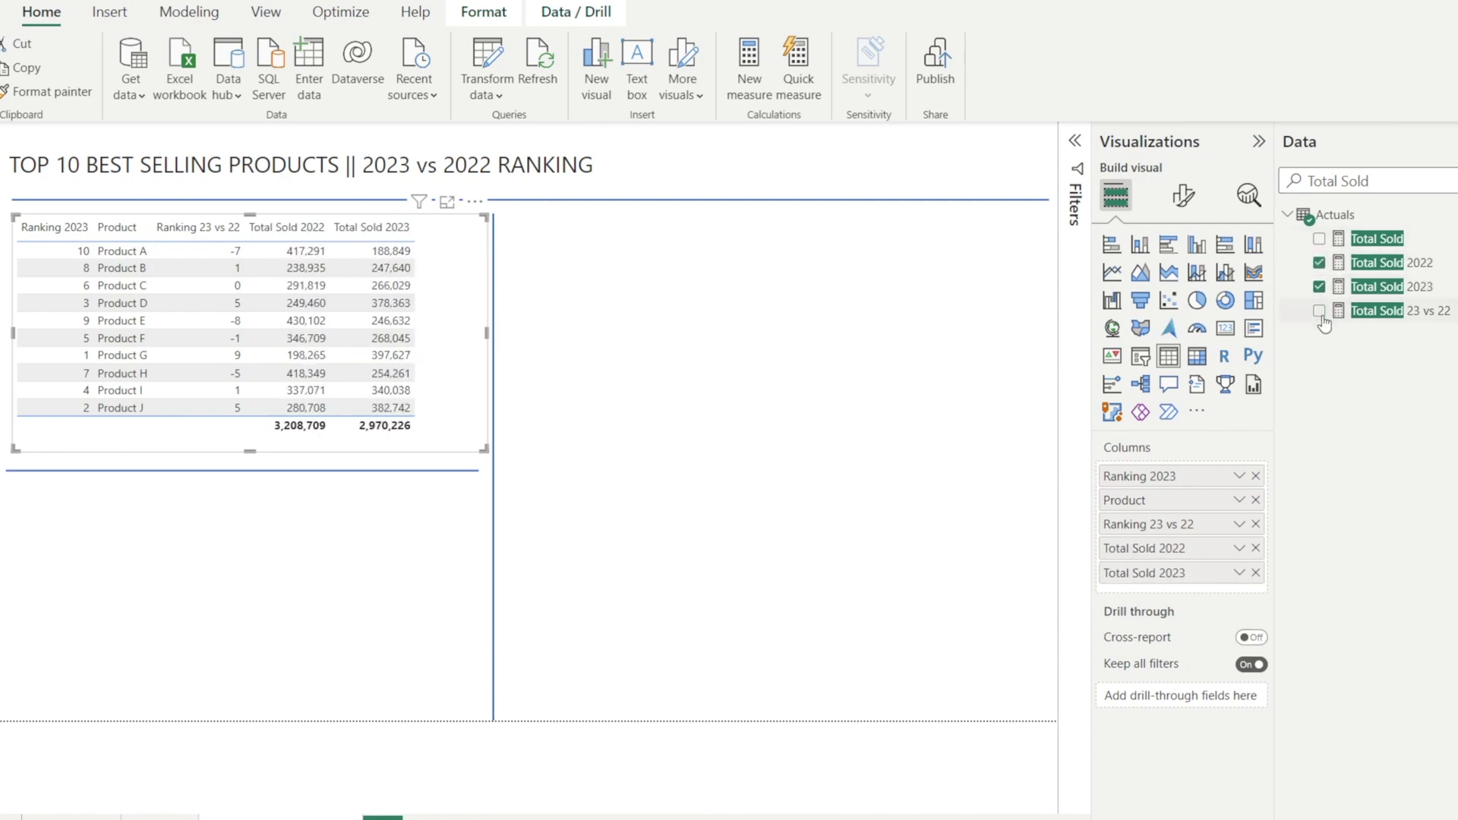
pyautogui.click(1321, 318)
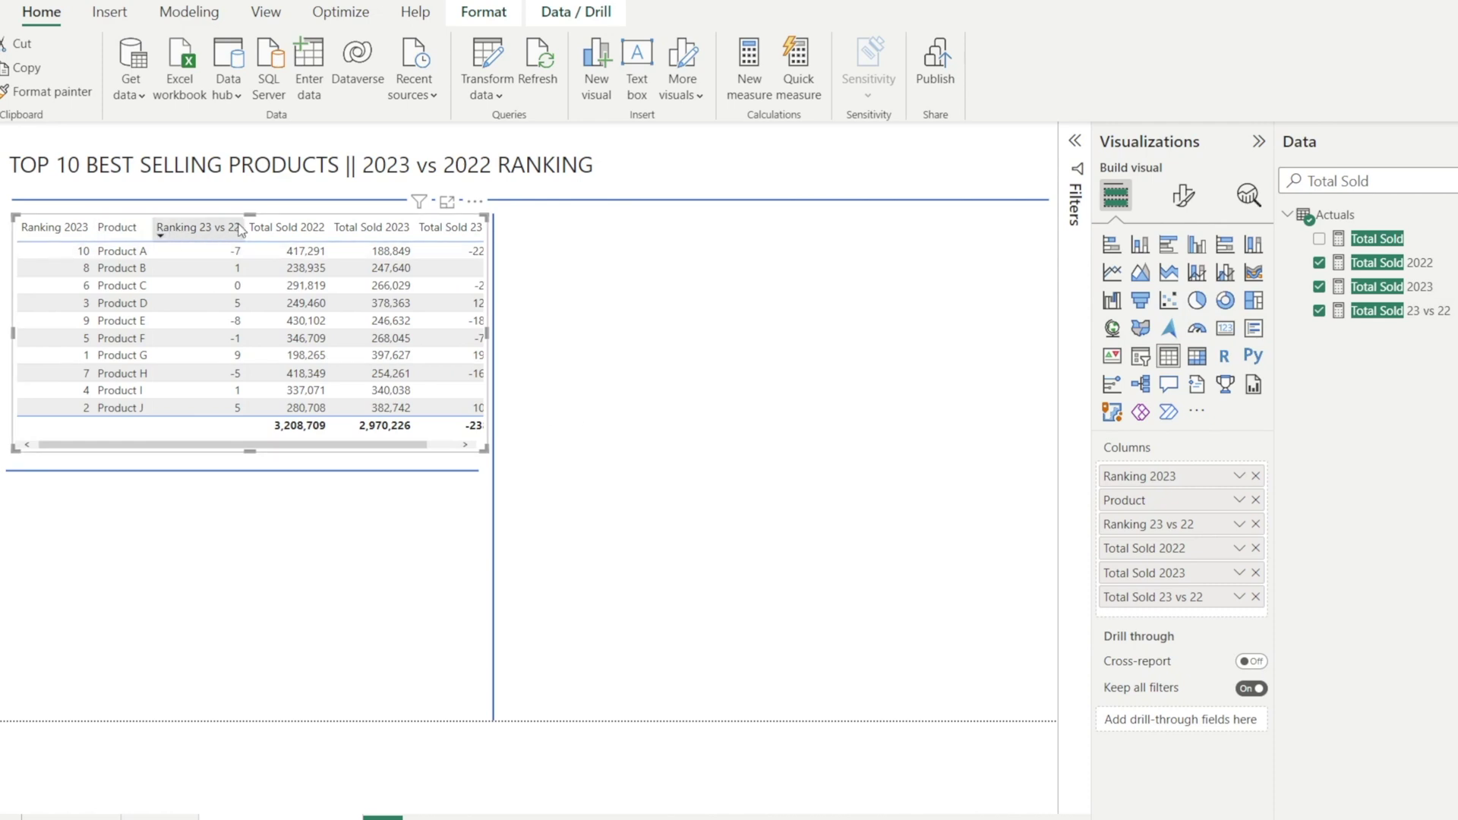
pyautogui.moveTo(245, 228); pyautogui.dragTo(420, 229)
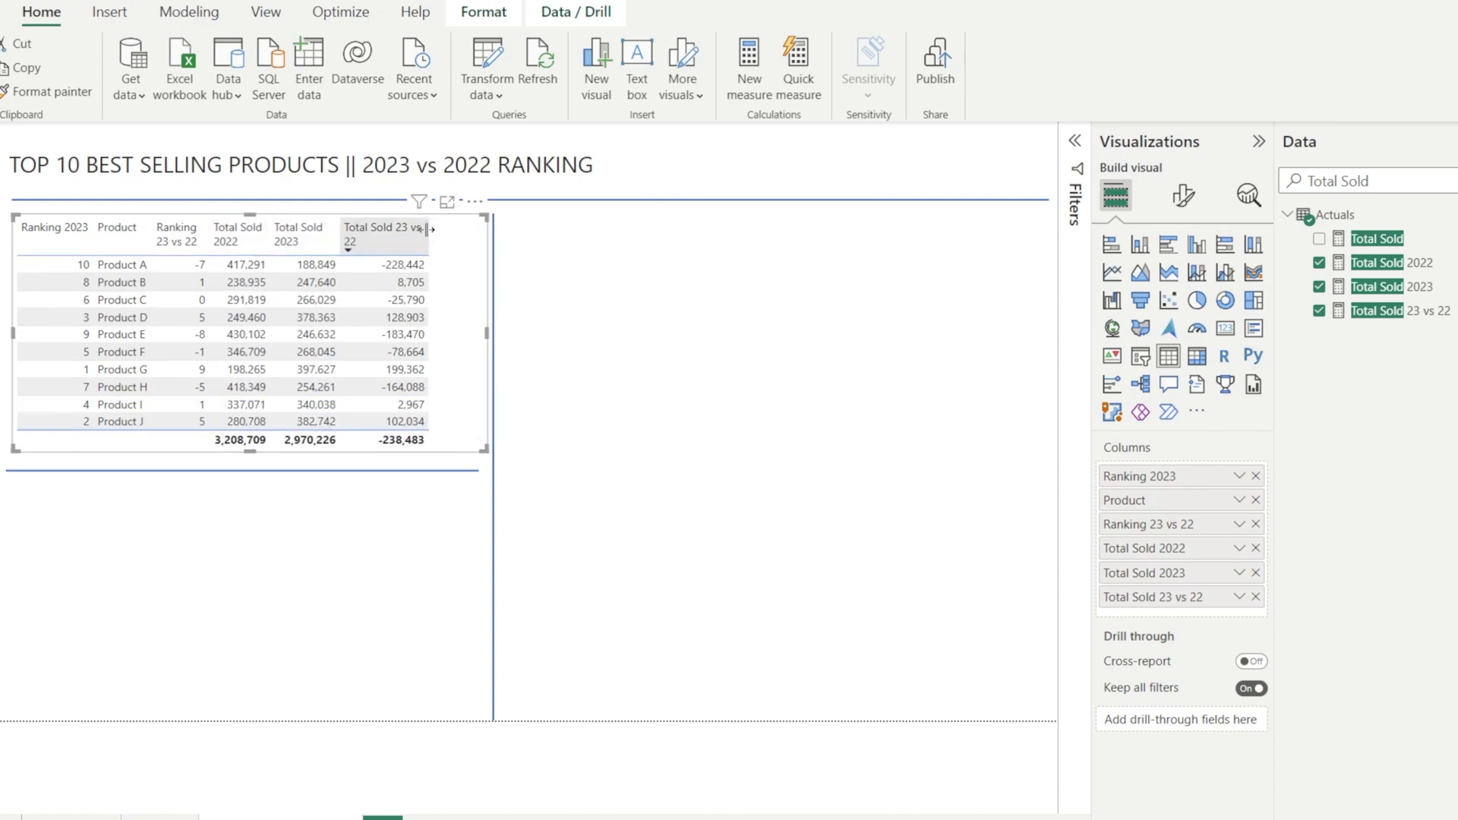
pyautogui.click(295, 537)
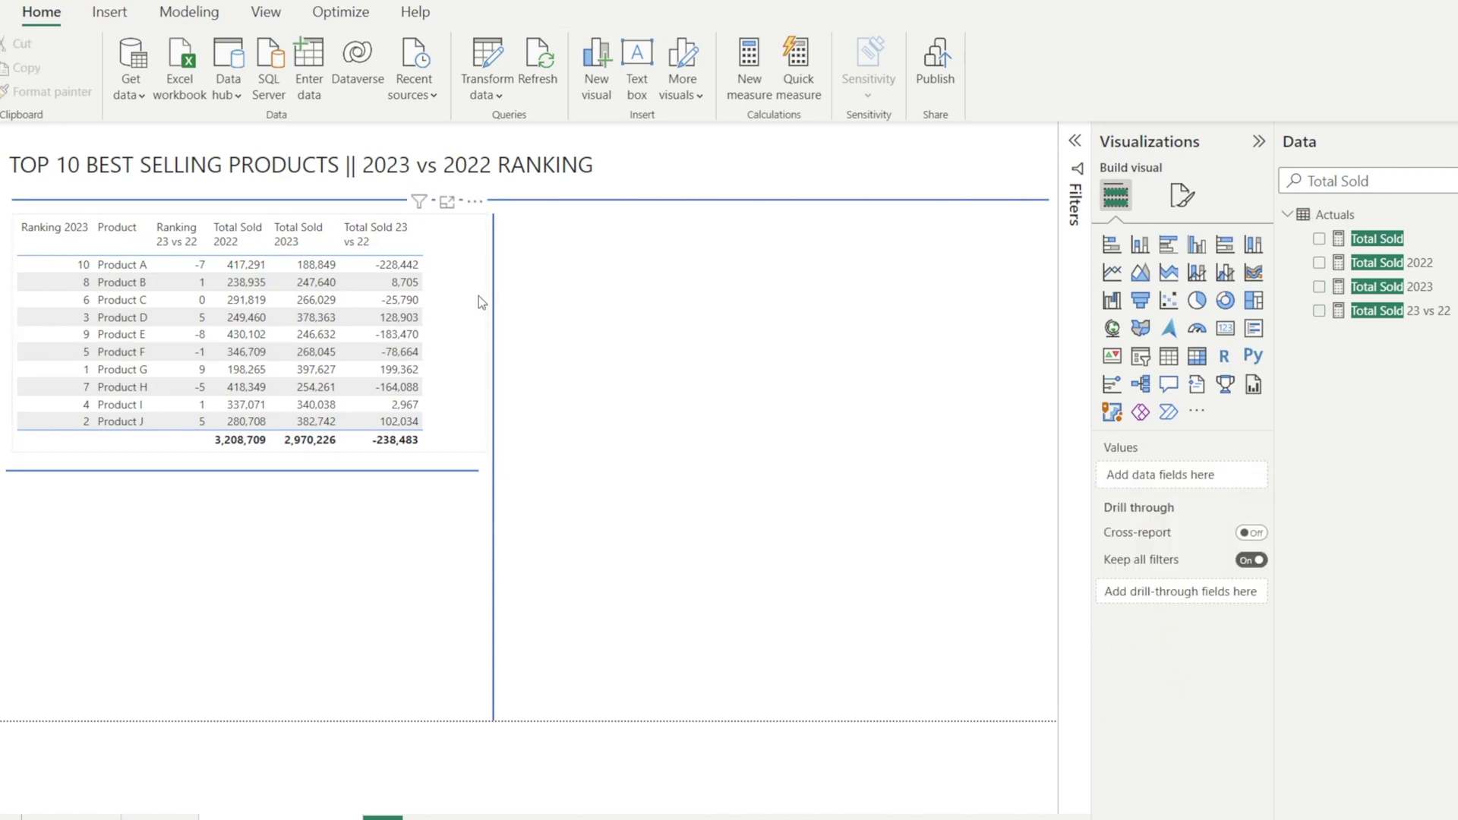
# Turn on the table title and set it to 'Top 10 Best Selling Product RANKING'.
pyautogui.click(431, 328)
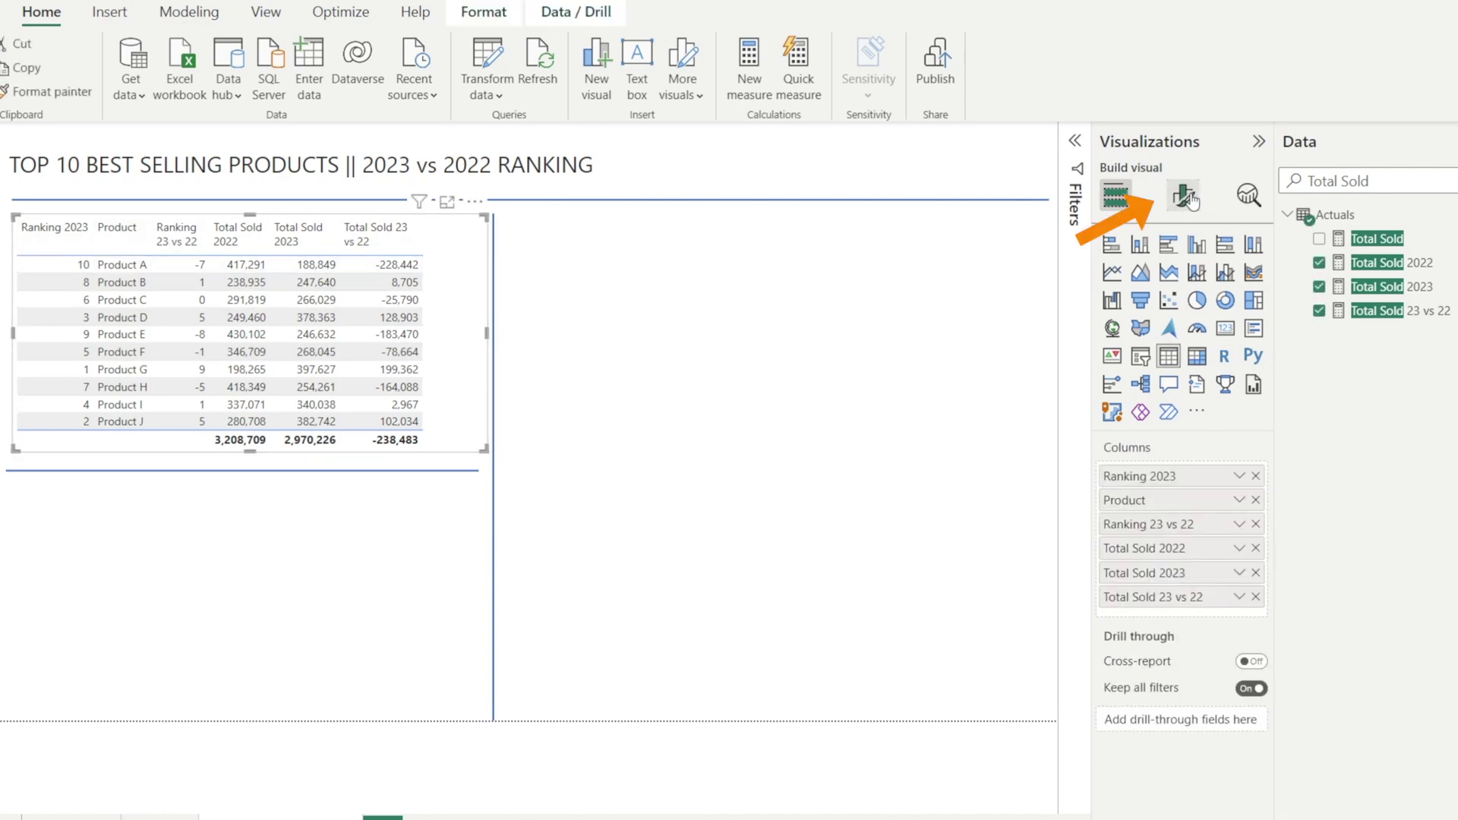
pyautogui.click(1189, 199)
pyautogui.click(1182, 285)
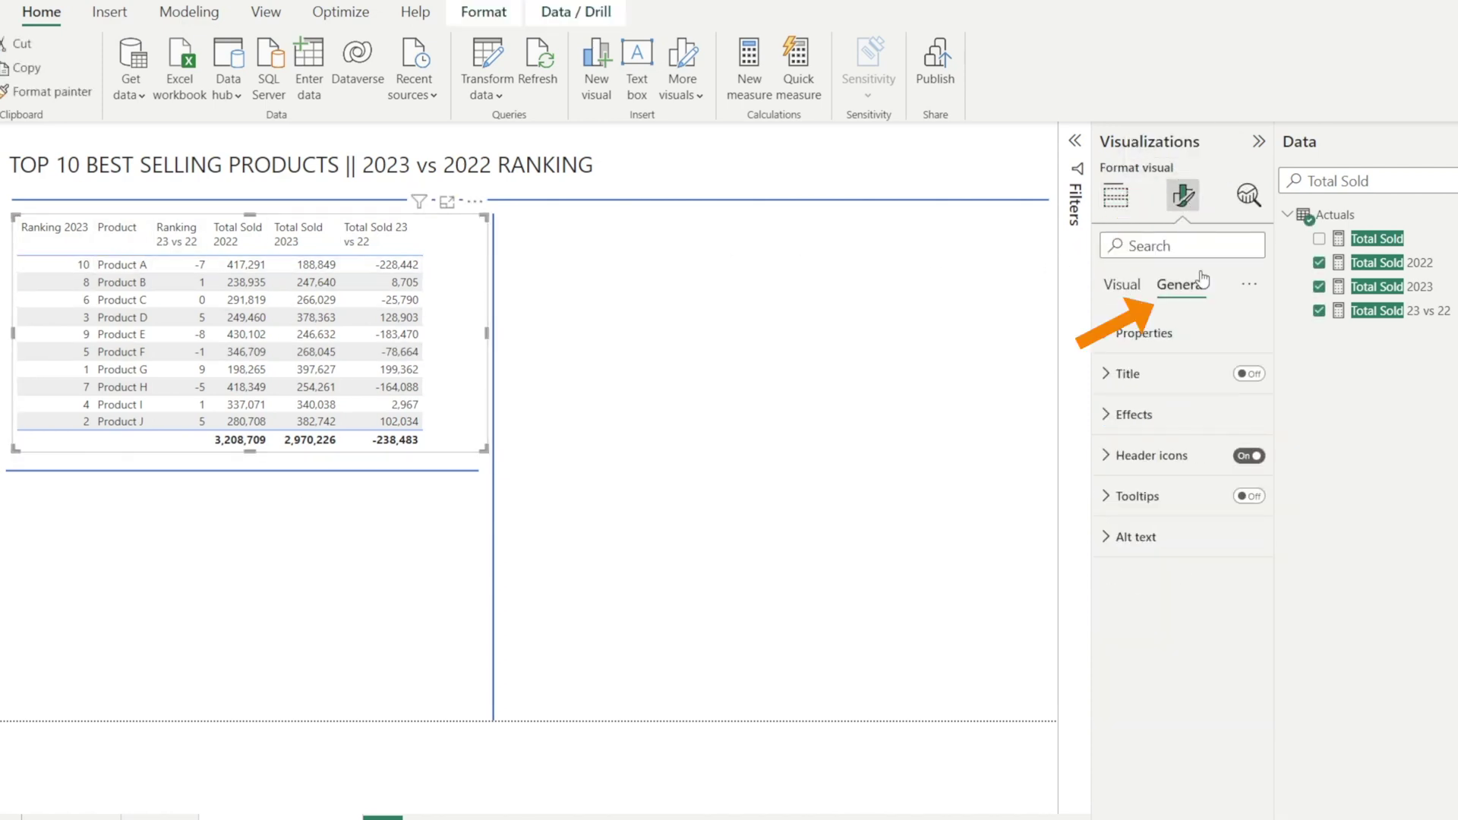
pyautogui.click(1105, 376)
pyautogui.click(1261, 380)
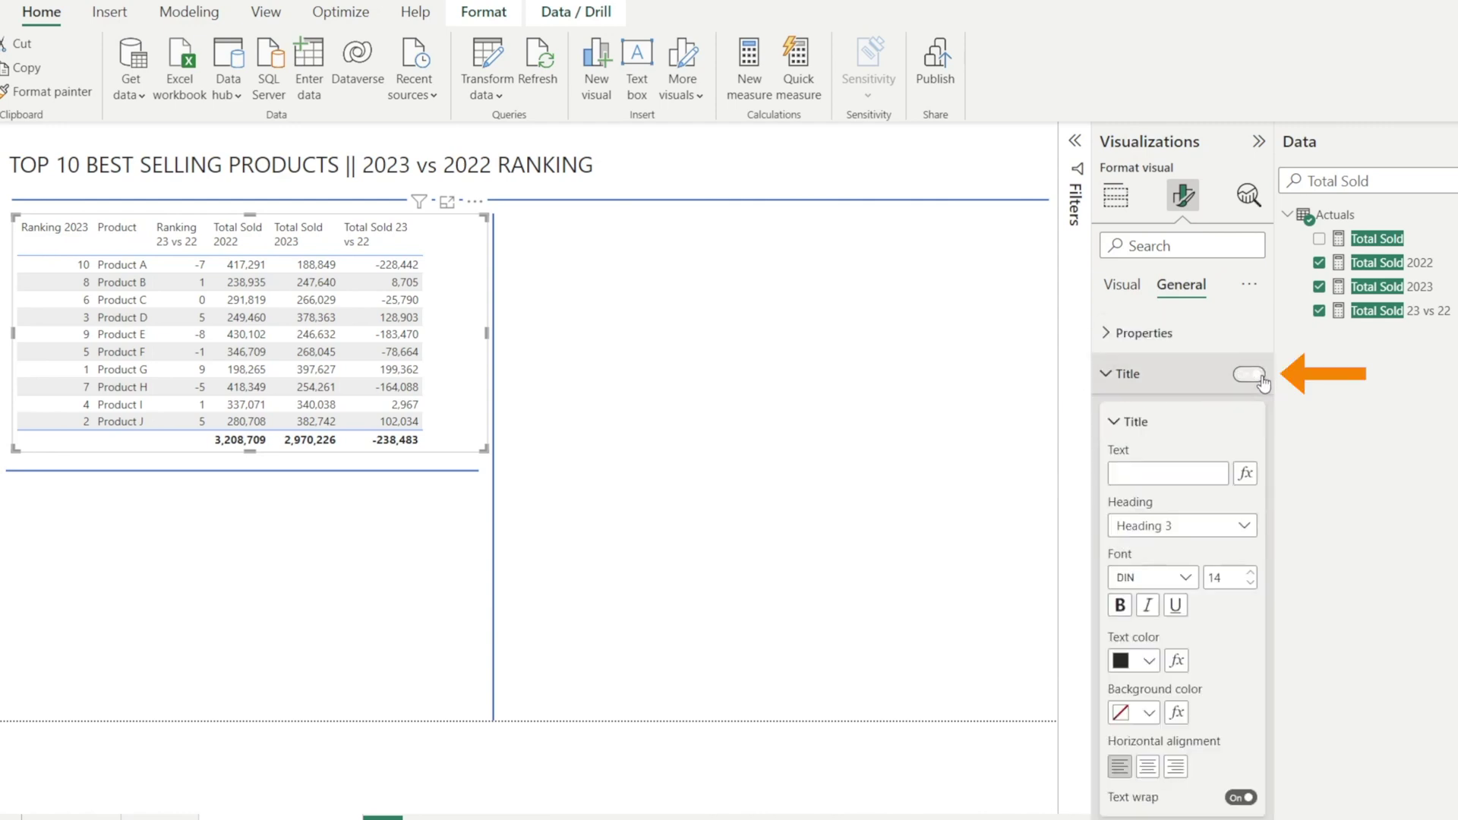
pyautogui.click(1261, 380)
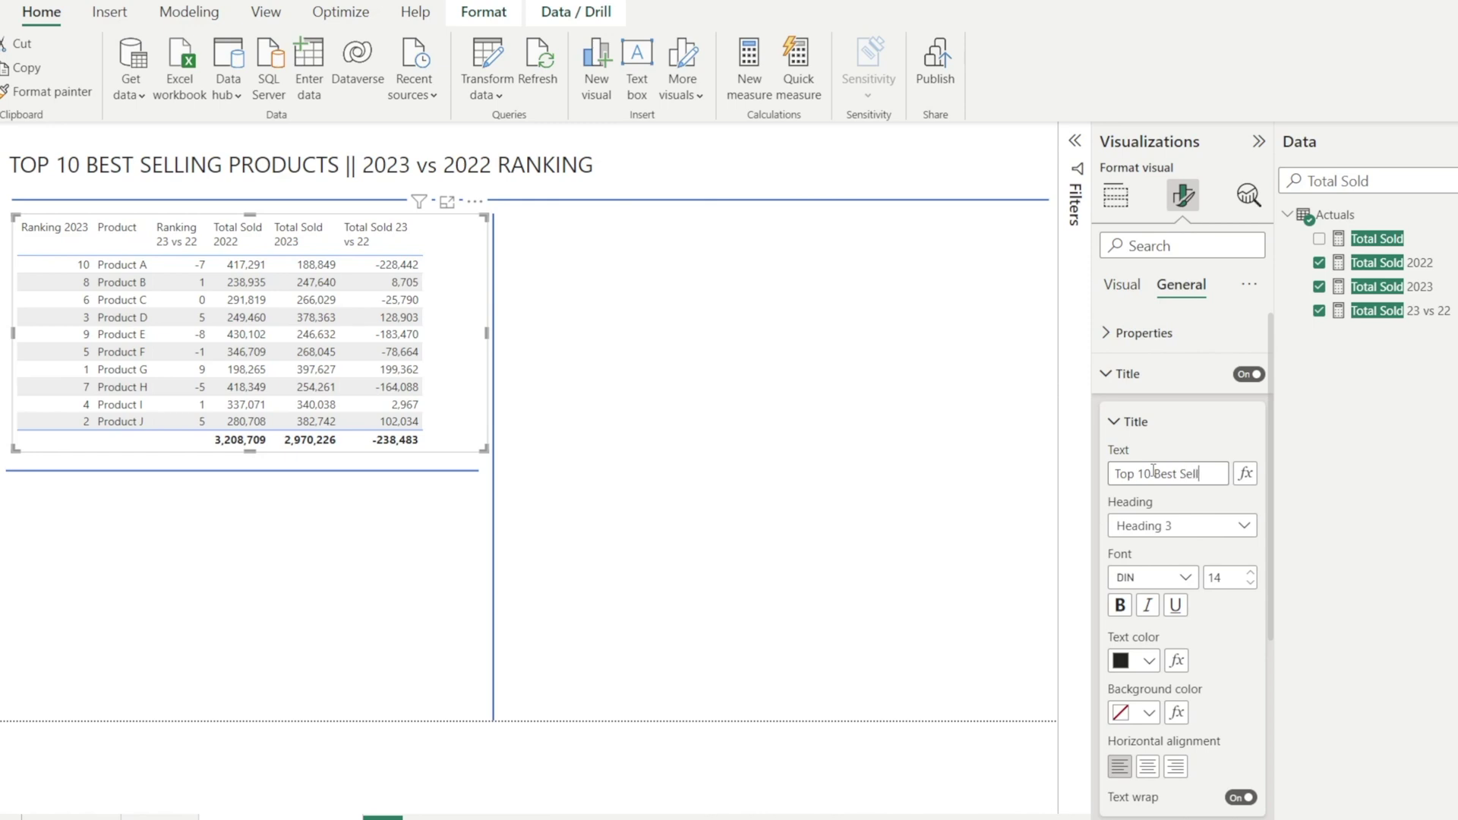
pyautogui.click(1153, 471)
pyautogui.write('Top 10 Best Selling Product RANKING')
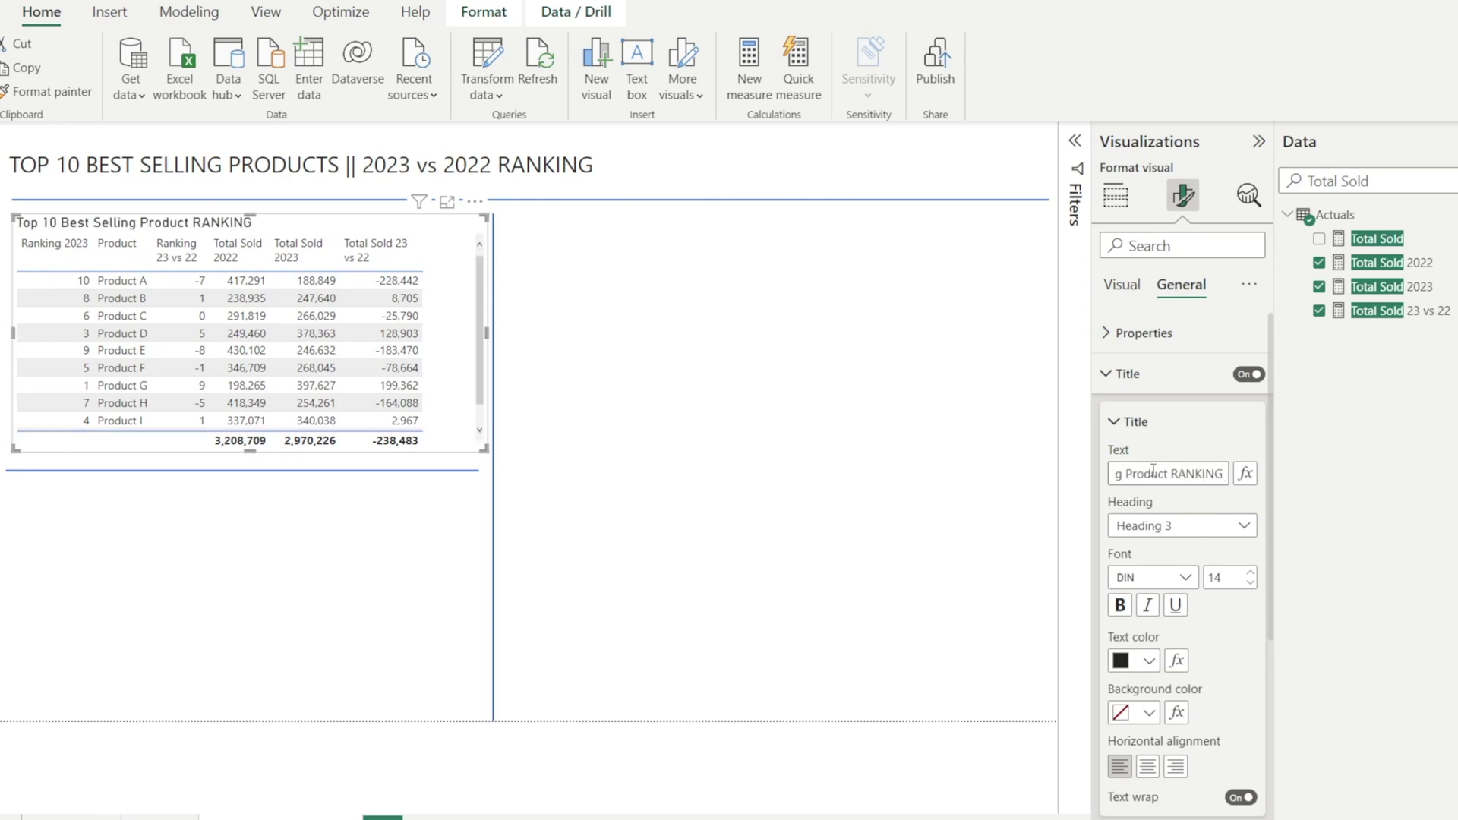
pyautogui.click(360, 556)
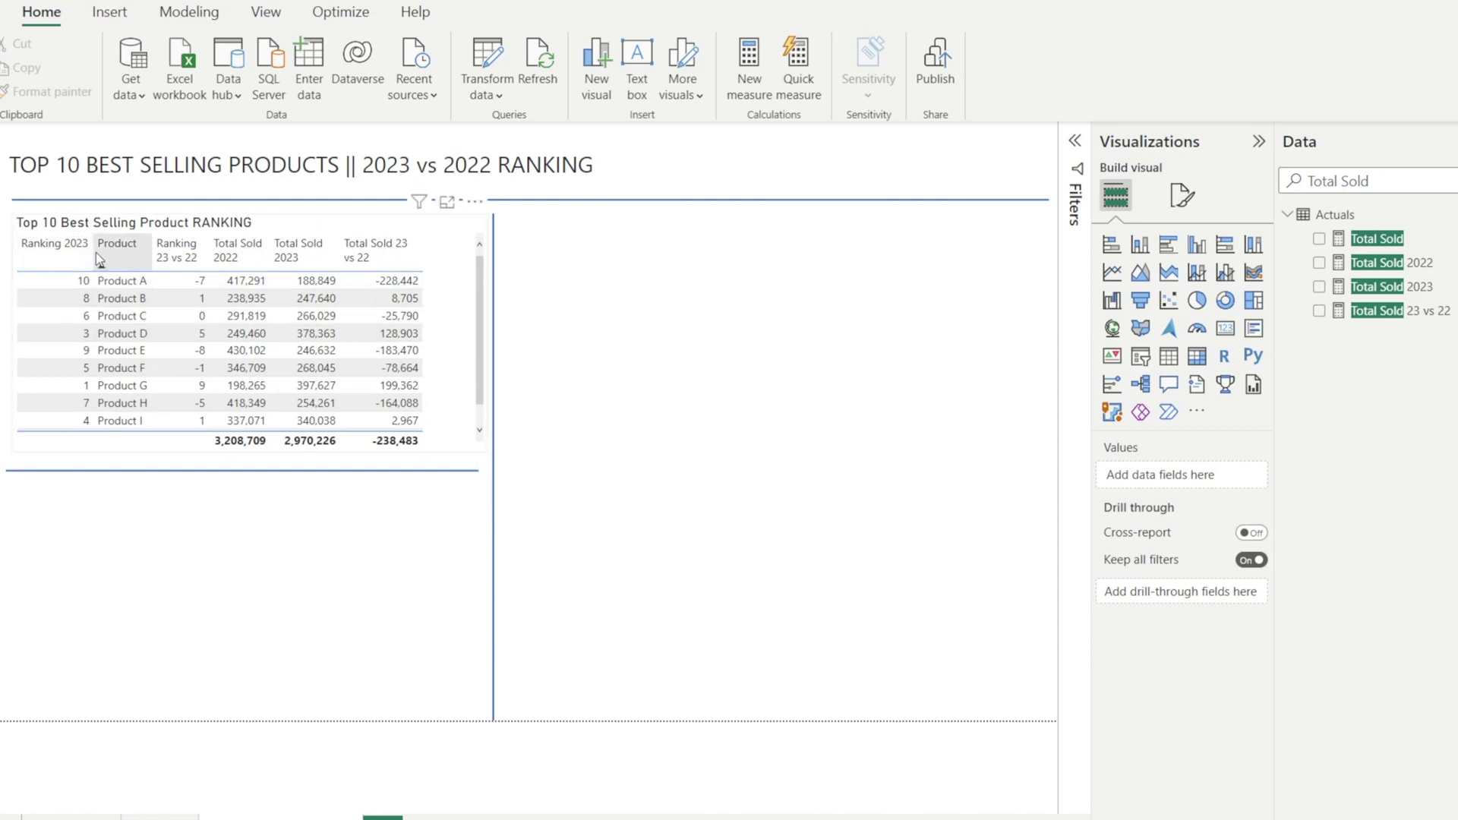
# Narrow the Ranking 2023 column, then add a narrow Ranking 2022 column to the table.
pyautogui.moveTo(92, 249); pyautogui.dragTo(74, 251)
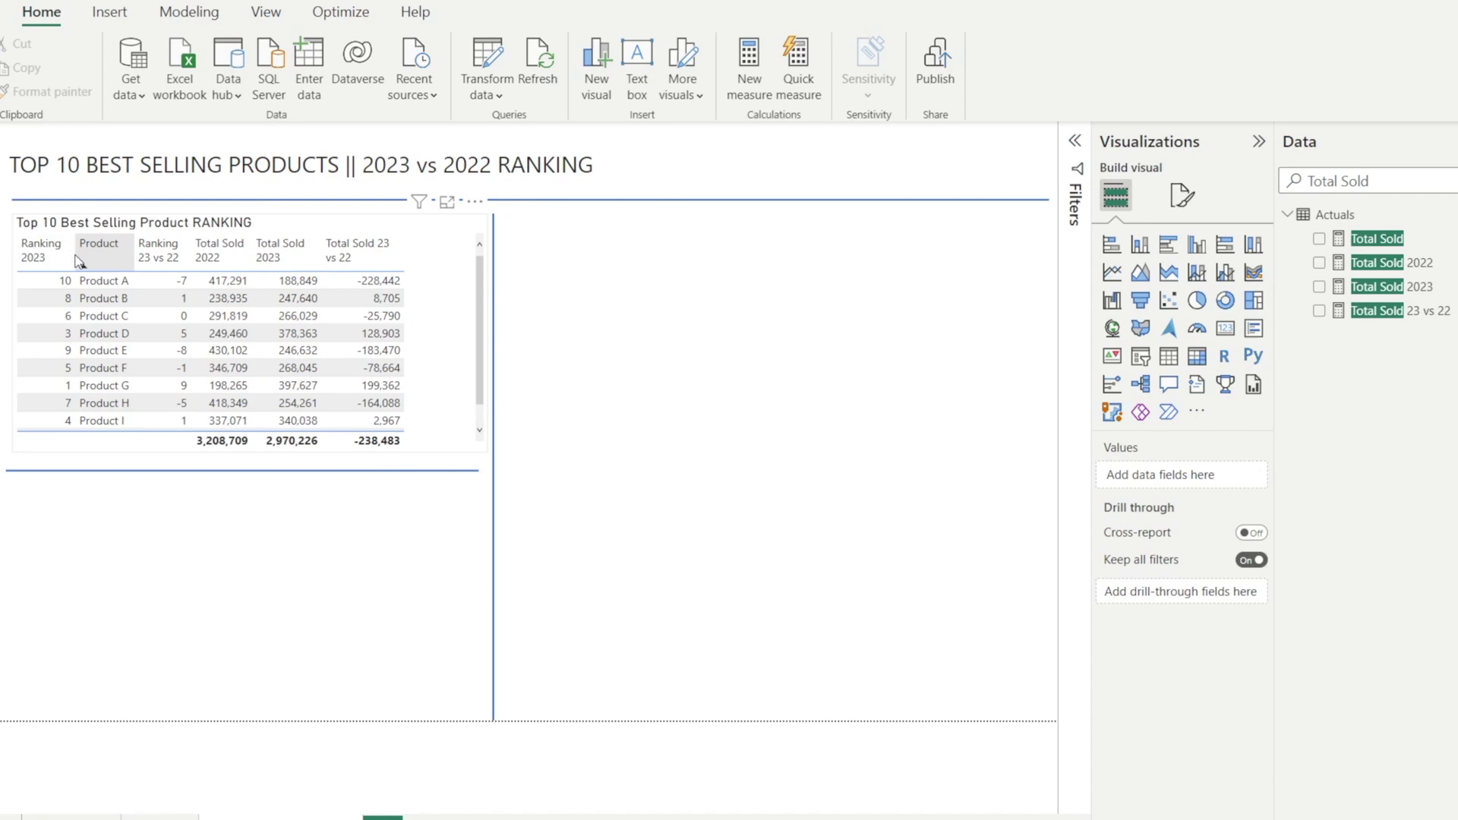
pyautogui.moveTo(1424, 181); pyautogui.dragTo(1278, 183)
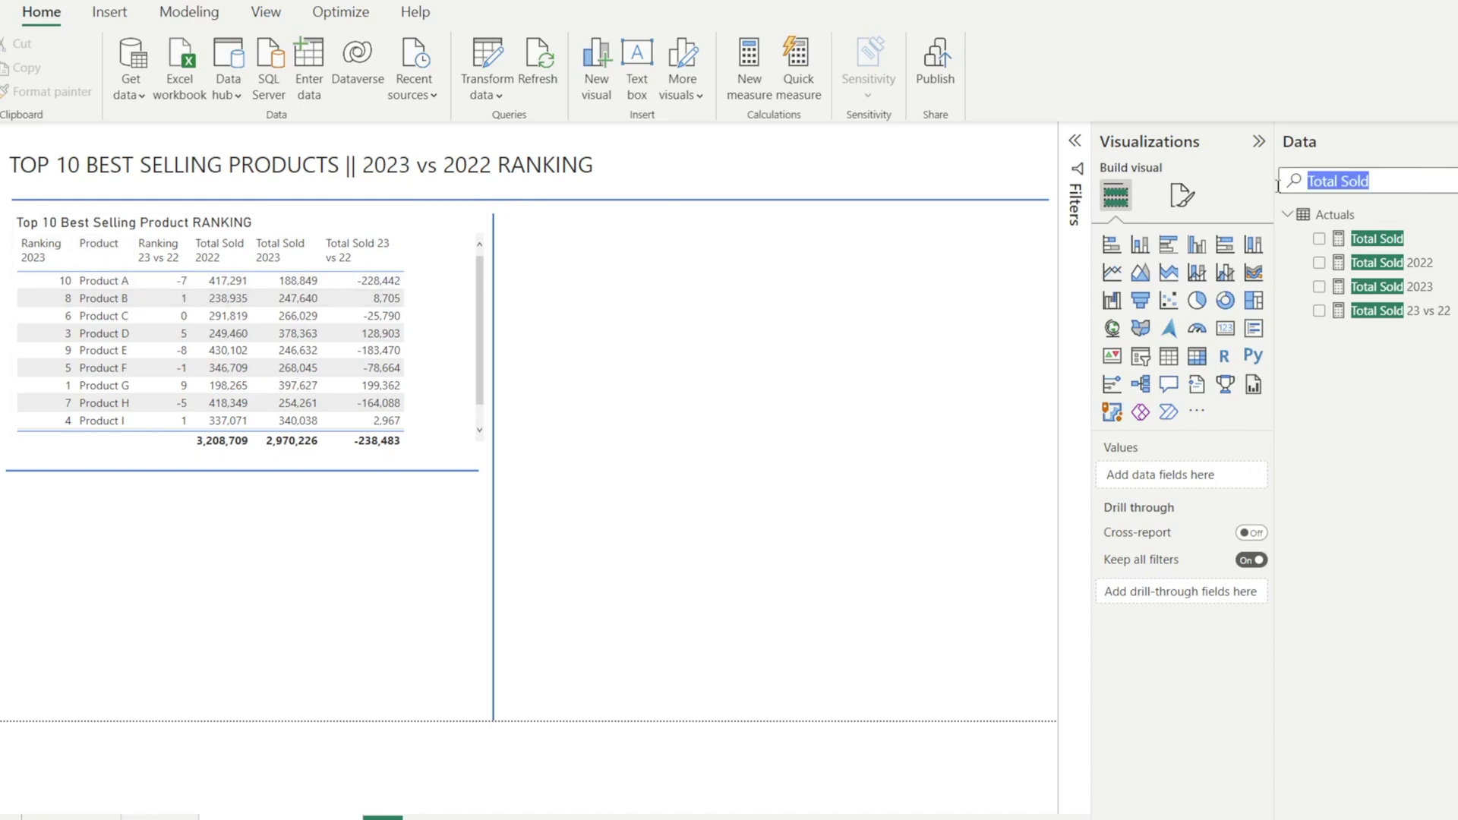
pyautogui.write('ranking')
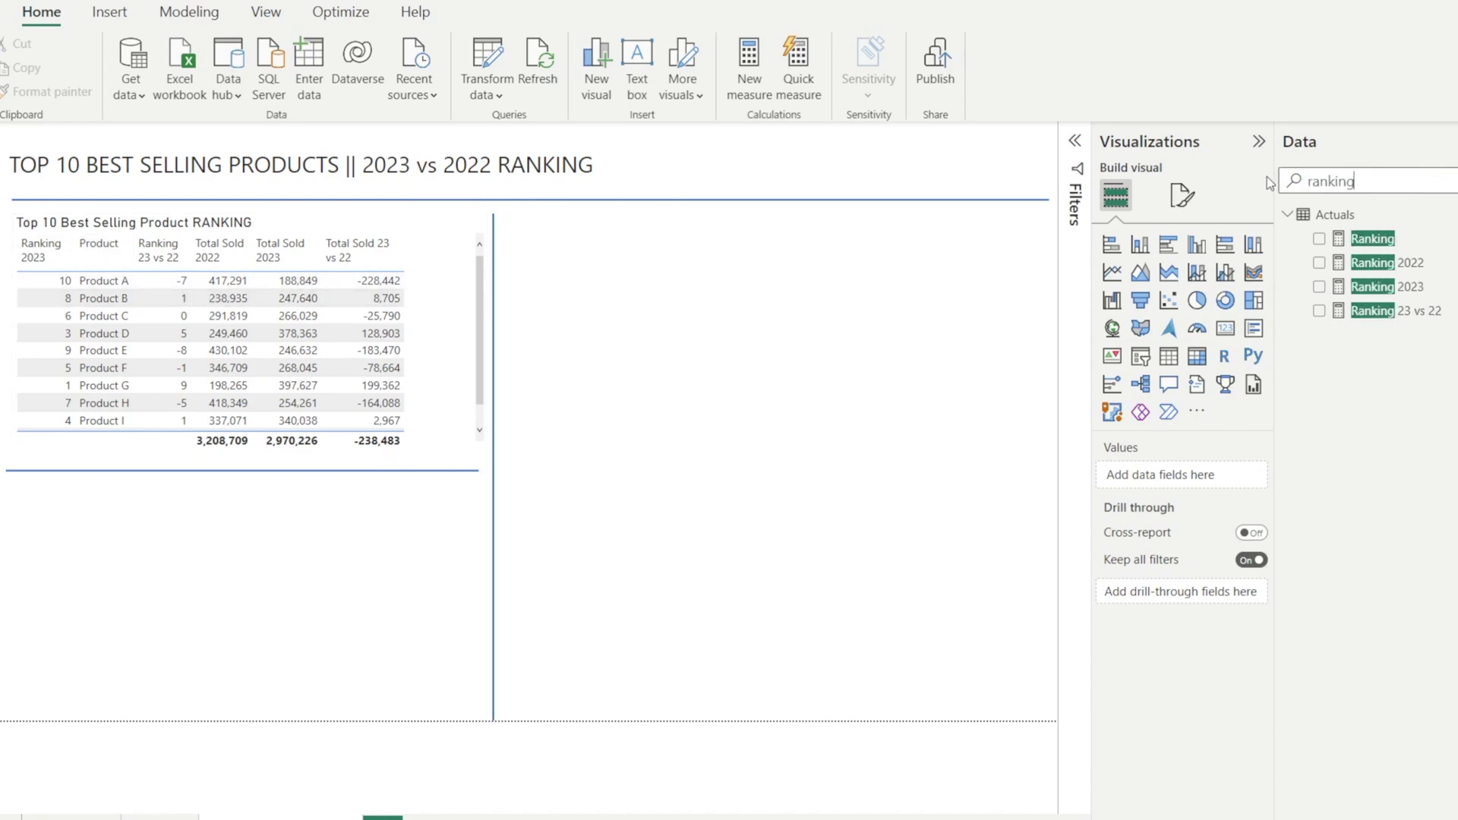
pyautogui.click(425, 251)
pyautogui.moveTo(1387, 262); pyautogui.dragTo(1177, 571)
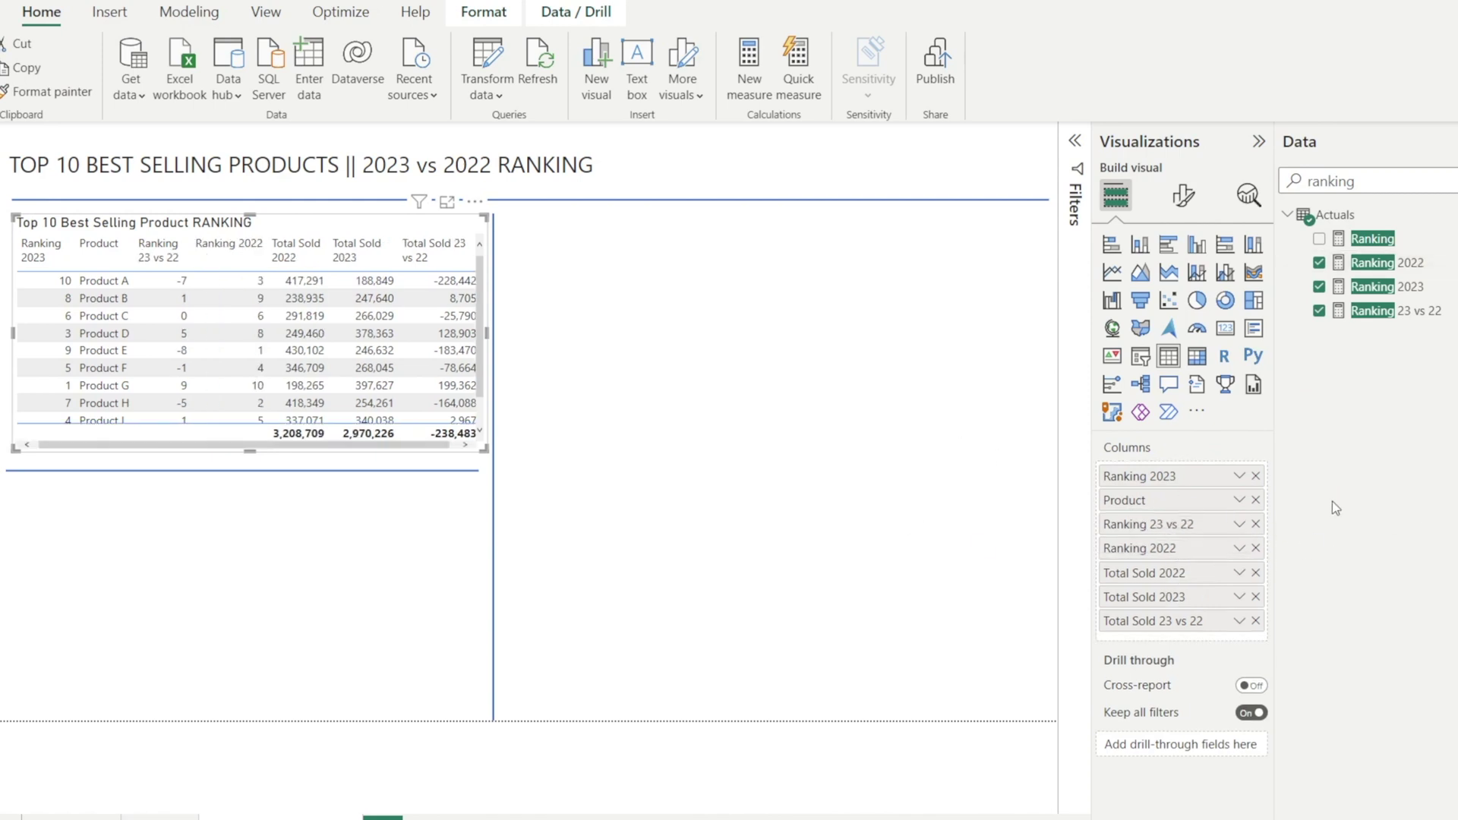
pyautogui.moveTo(266, 251); pyautogui.dragTo(240, 251)
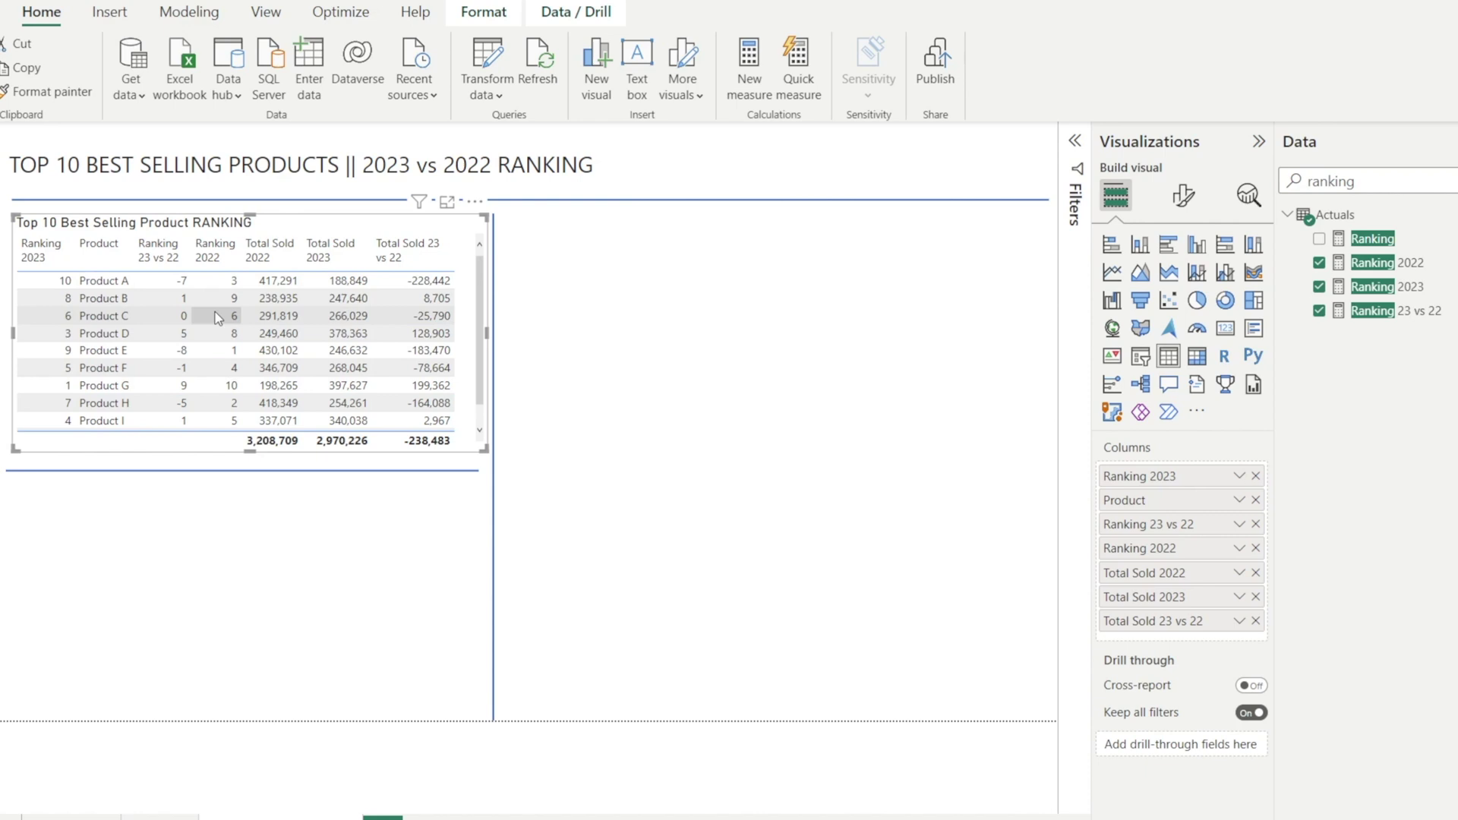
# Centre the values of the Ranking 23 vs 22, Ranking 2023 and Ranking 2022 columns.
pyautogui.click(1187, 200)
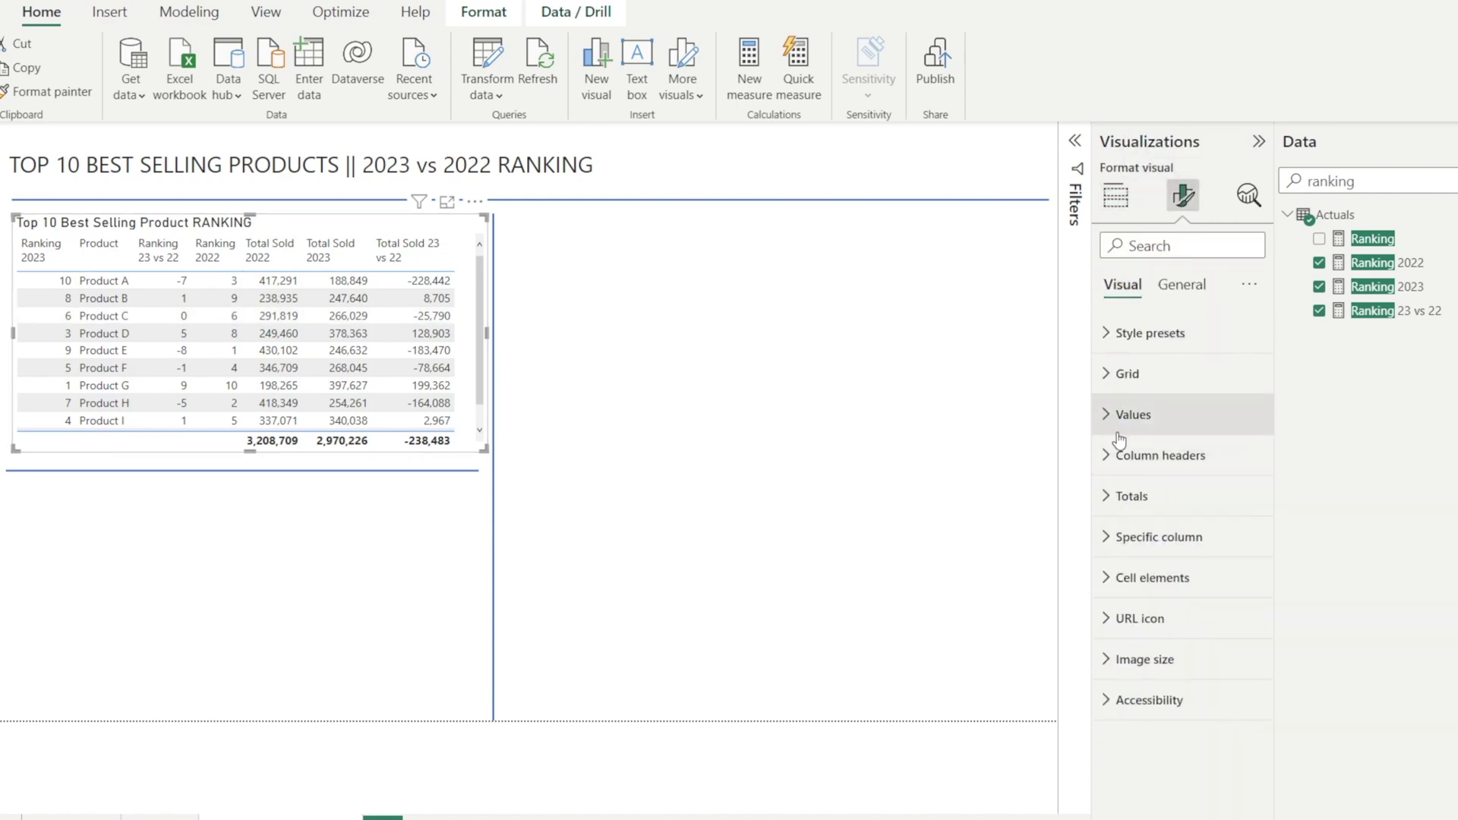
pyautogui.click(1108, 538)
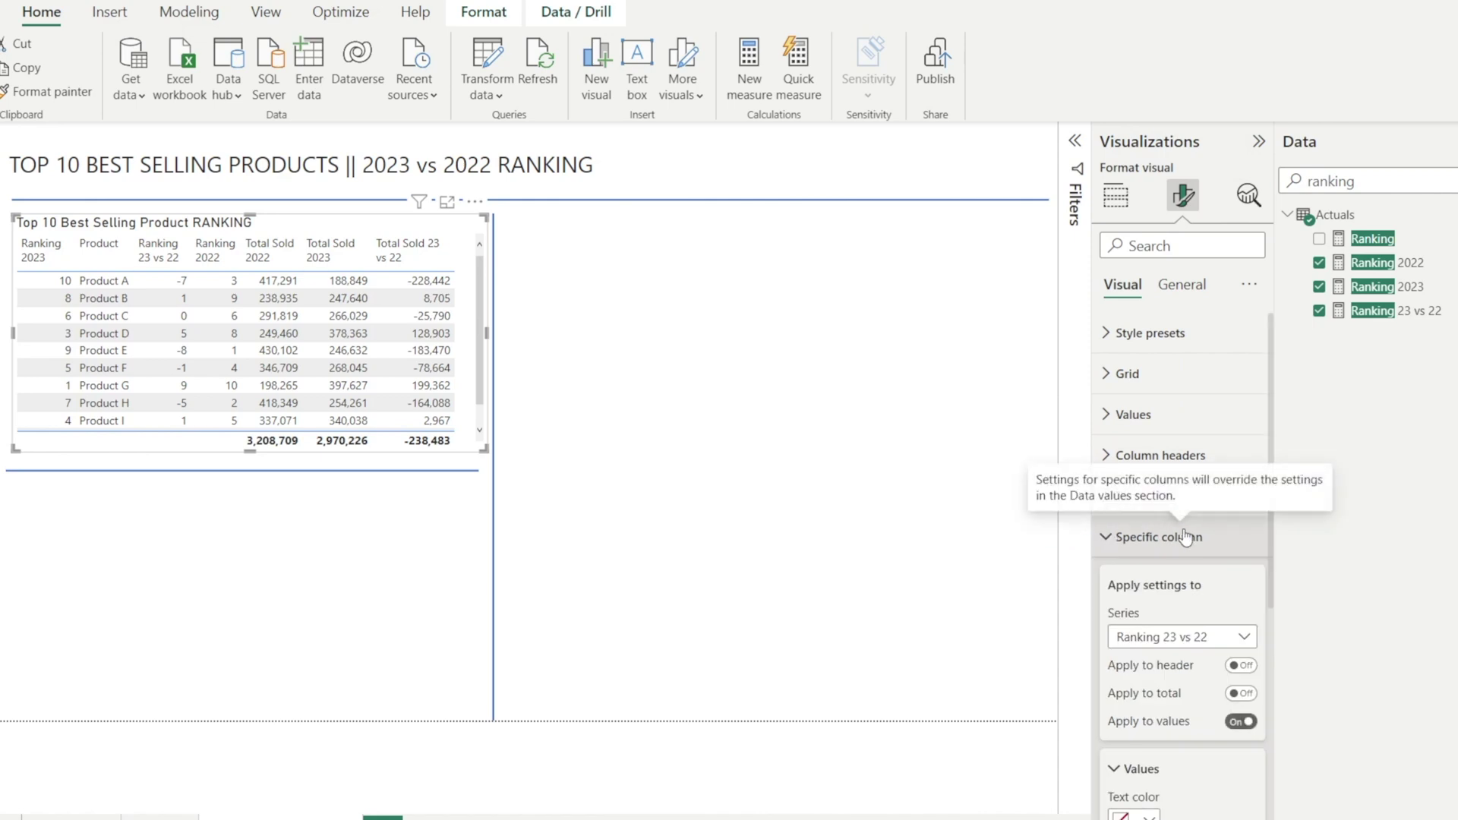
pyautogui.scroll(-3, 1187, 537)
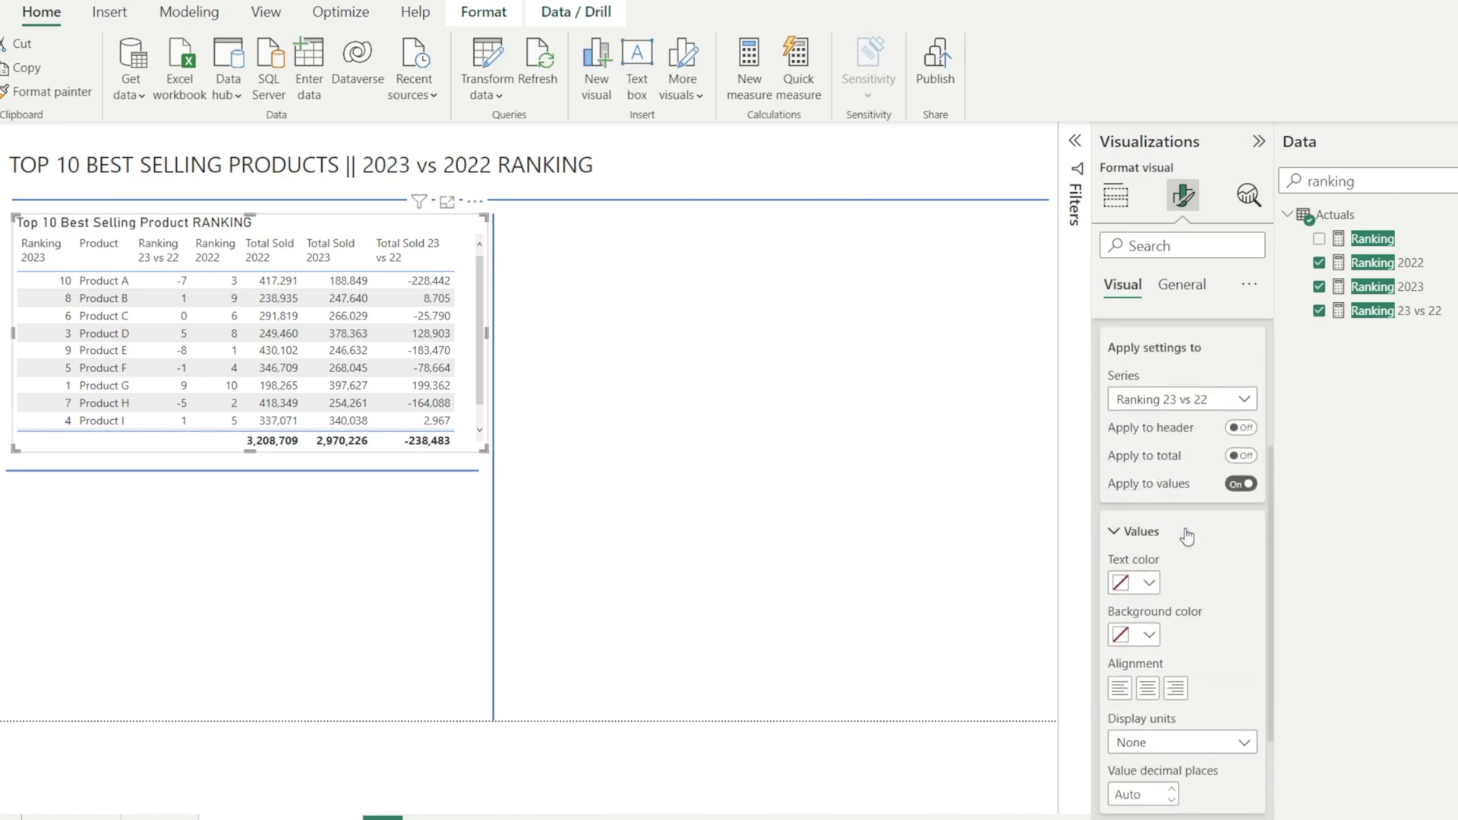
pyautogui.click(1147, 691)
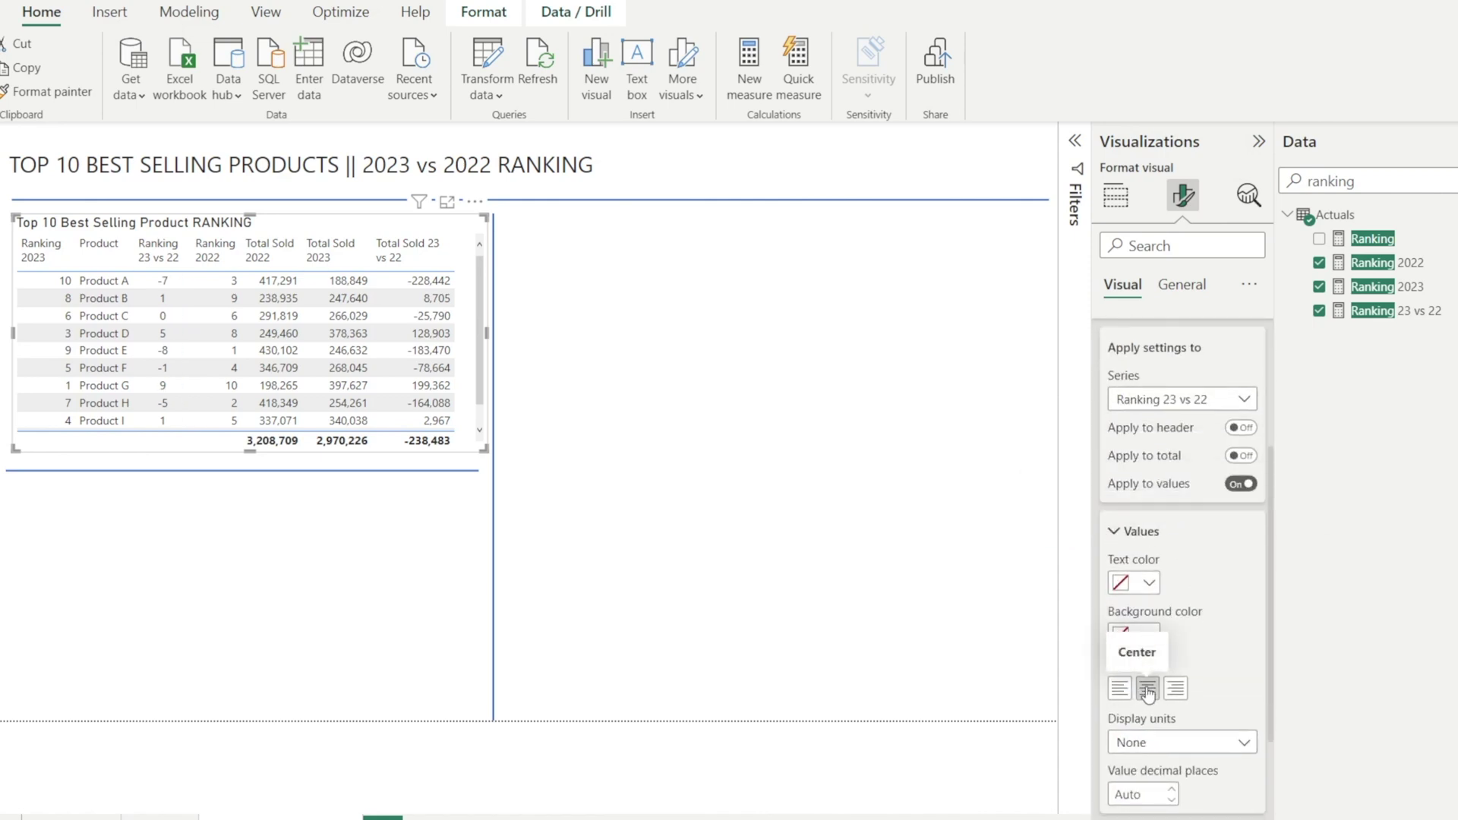
pyautogui.click(1244, 401)
pyautogui.click(1204, 424)
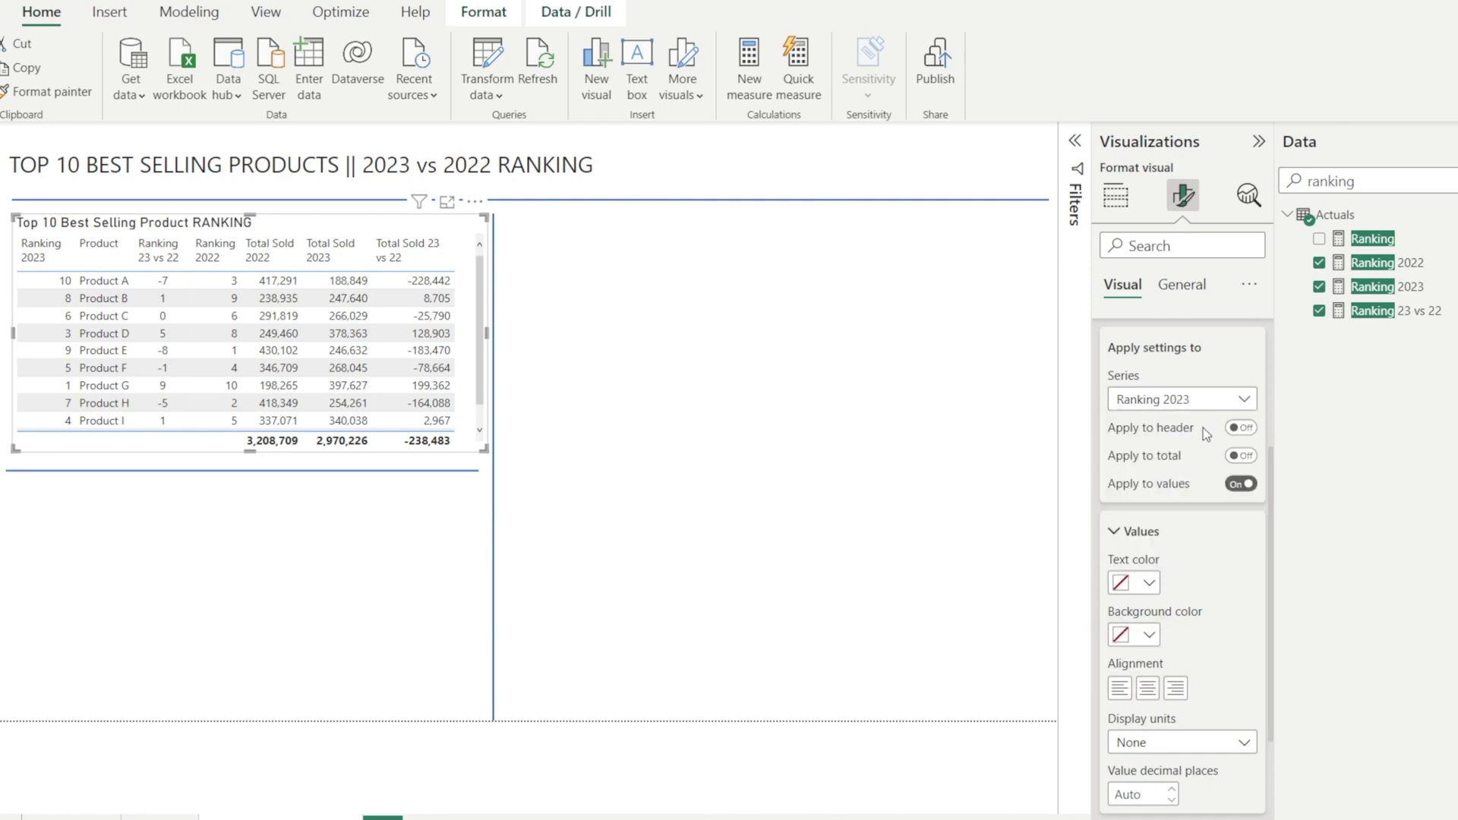
pyautogui.click(1149, 690)
pyautogui.click(1244, 400)
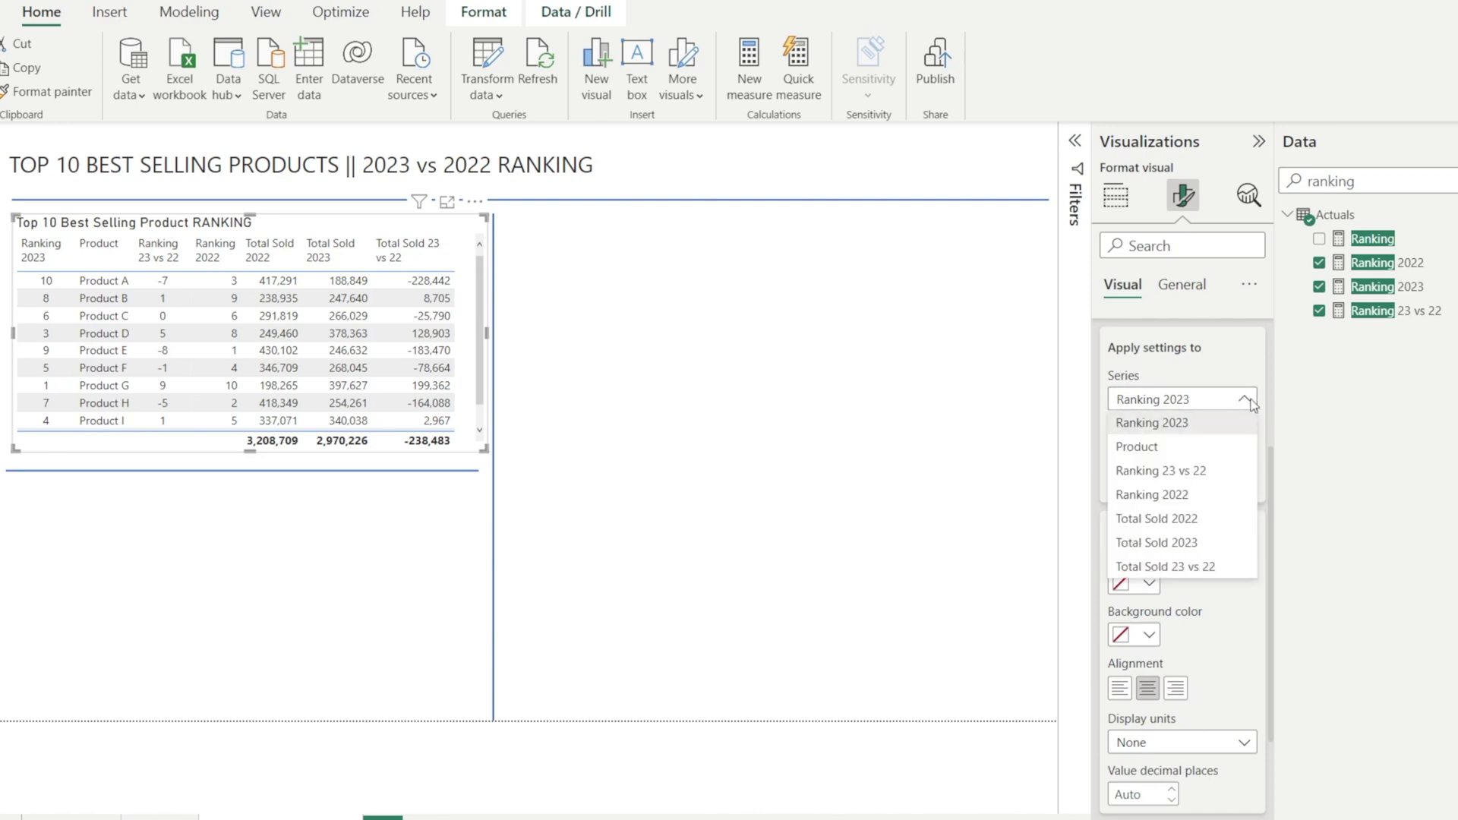
pyautogui.click(1209, 492)
pyautogui.click(1147, 689)
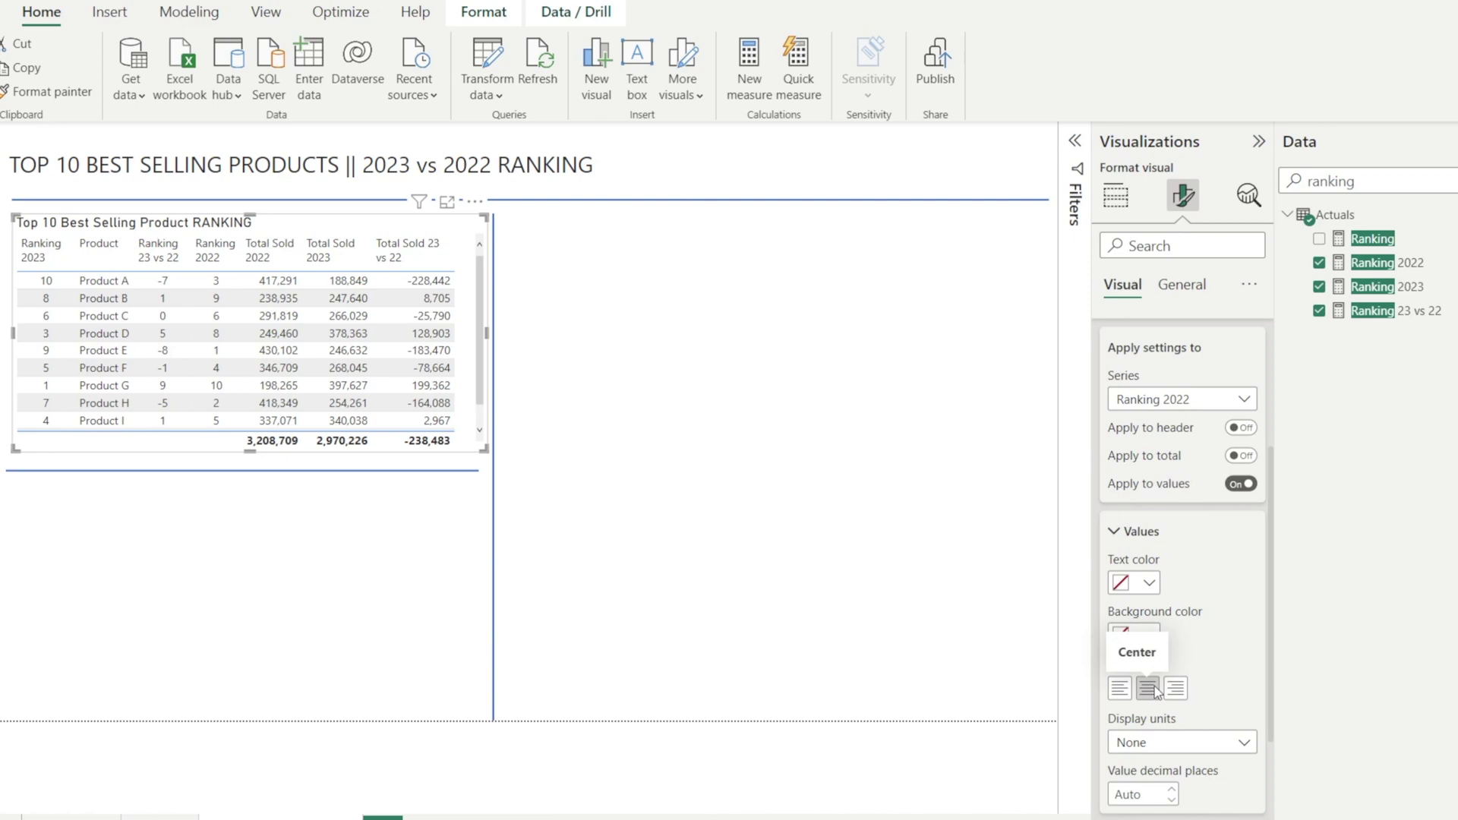
# Centre-align all of the table's column headers.
pyautogui.scroll(5, 1218, 669)
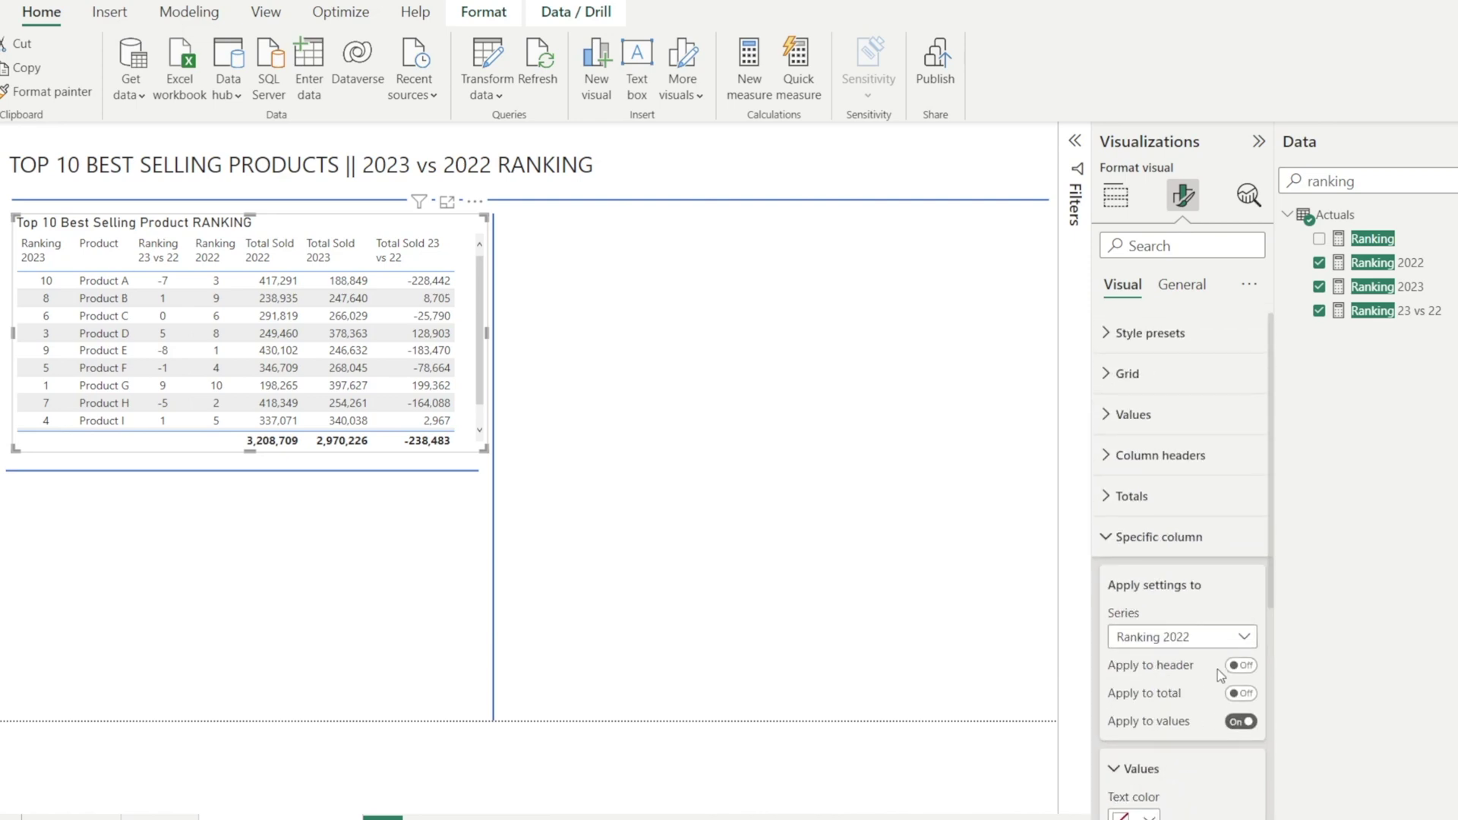
pyautogui.click(1133, 456)
pyautogui.scroll(-1, 1139, 486)
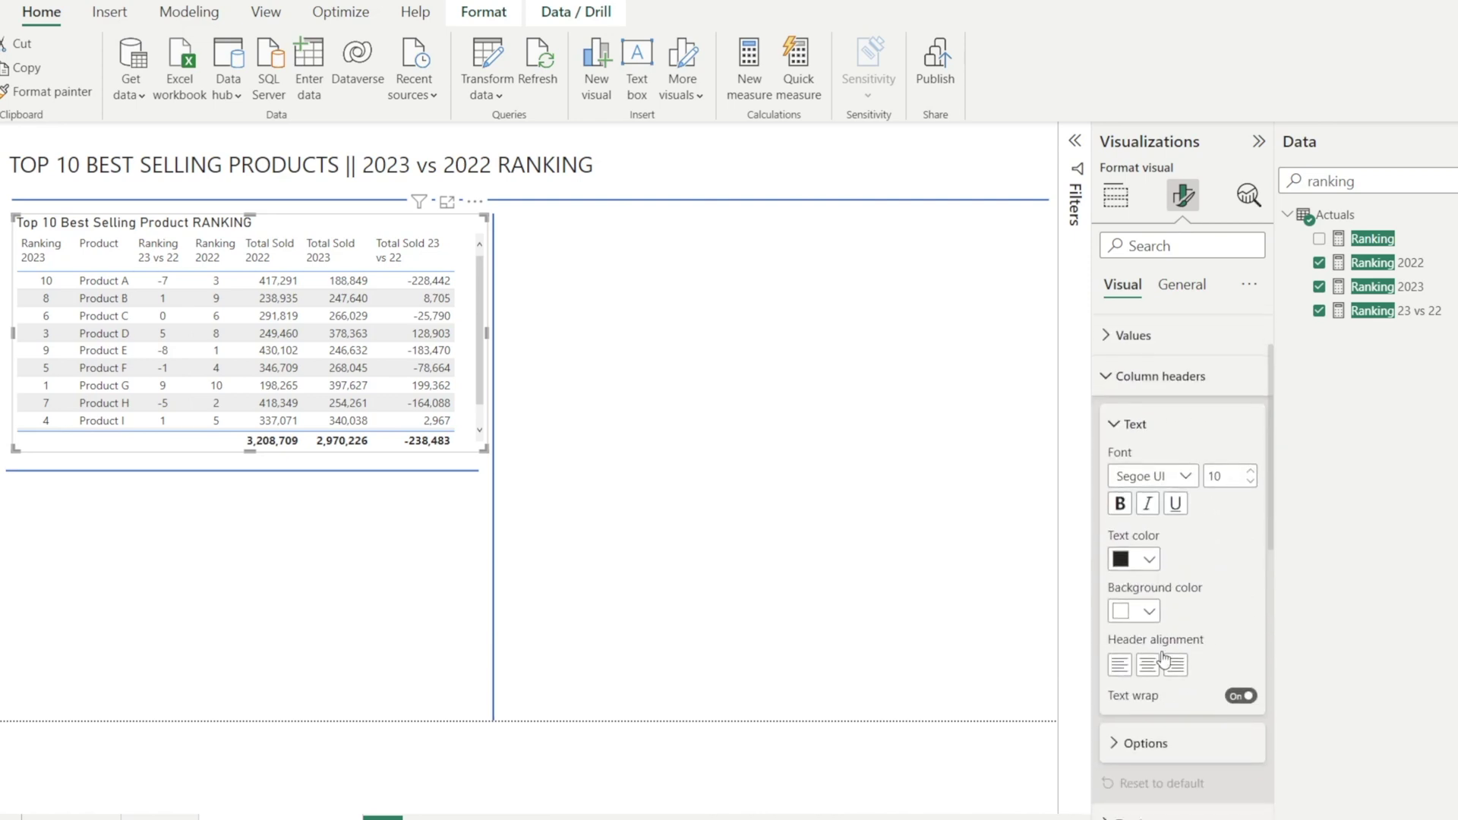
pyautogui.click(1153, 666)
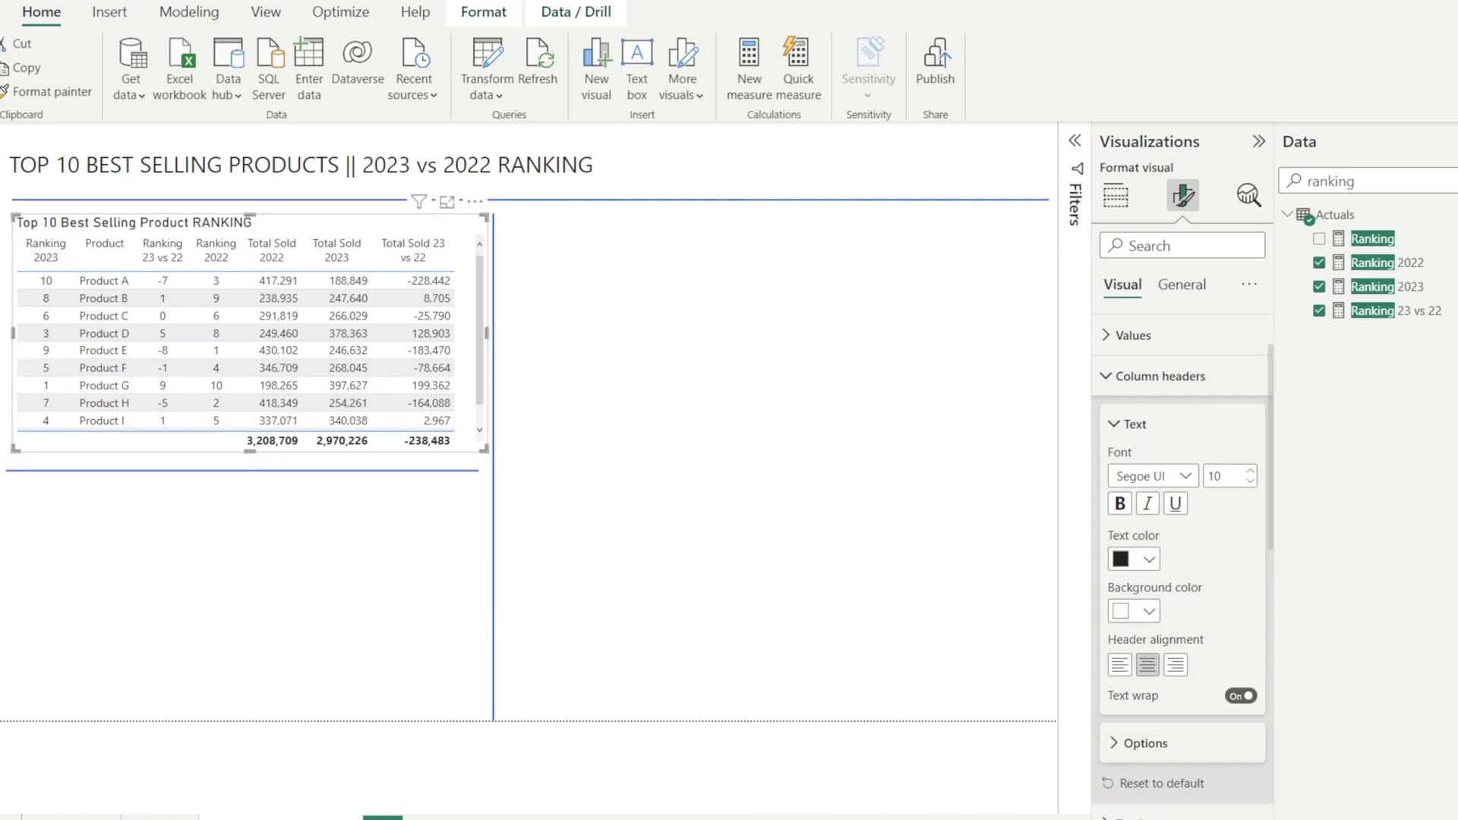
pyautogui.click(803, 559)
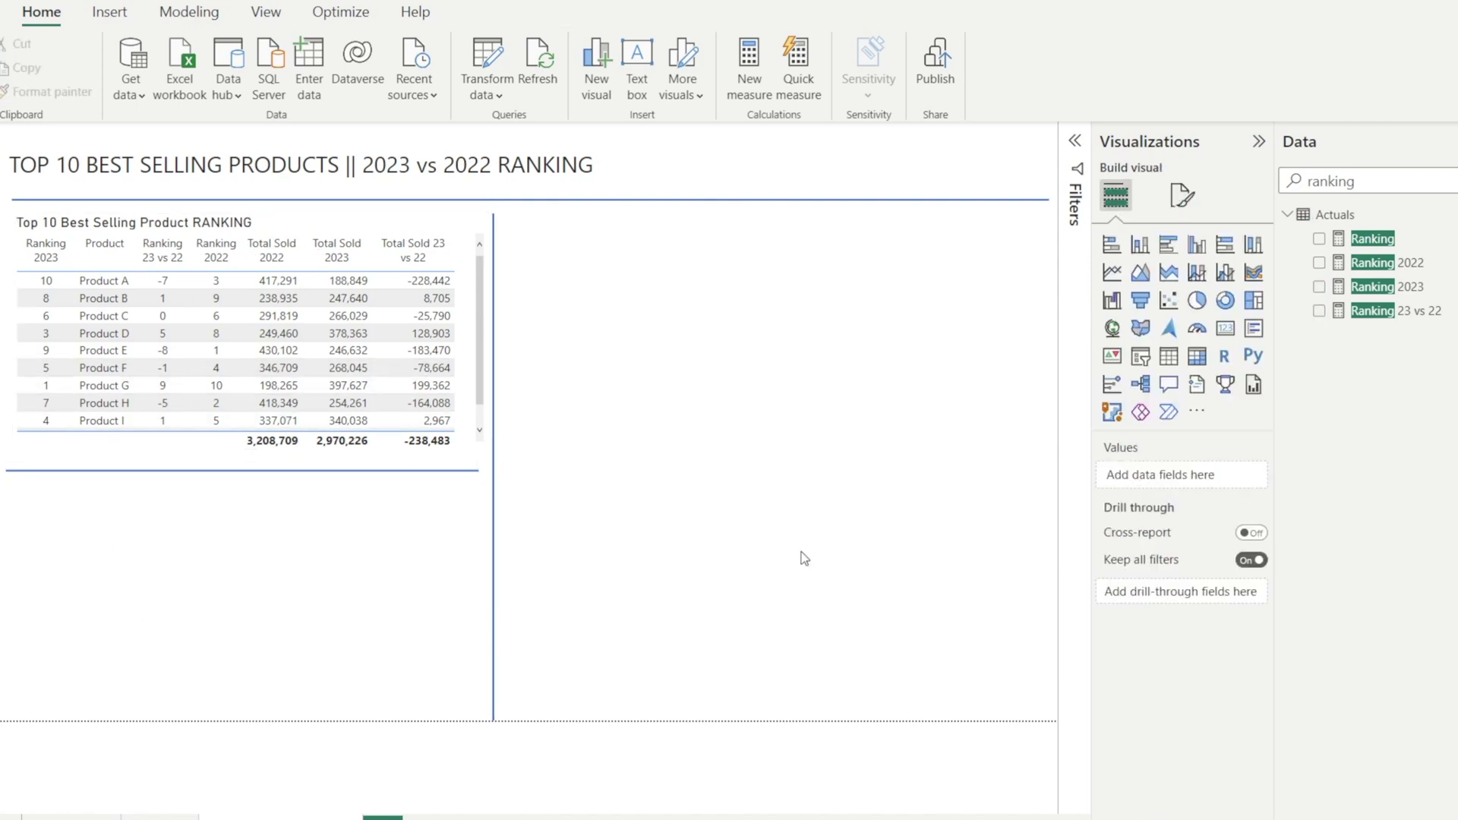
# Add a stacked column chart of Ranking 23 vs 22 by Product.
pyautogui.click(1140, 245)
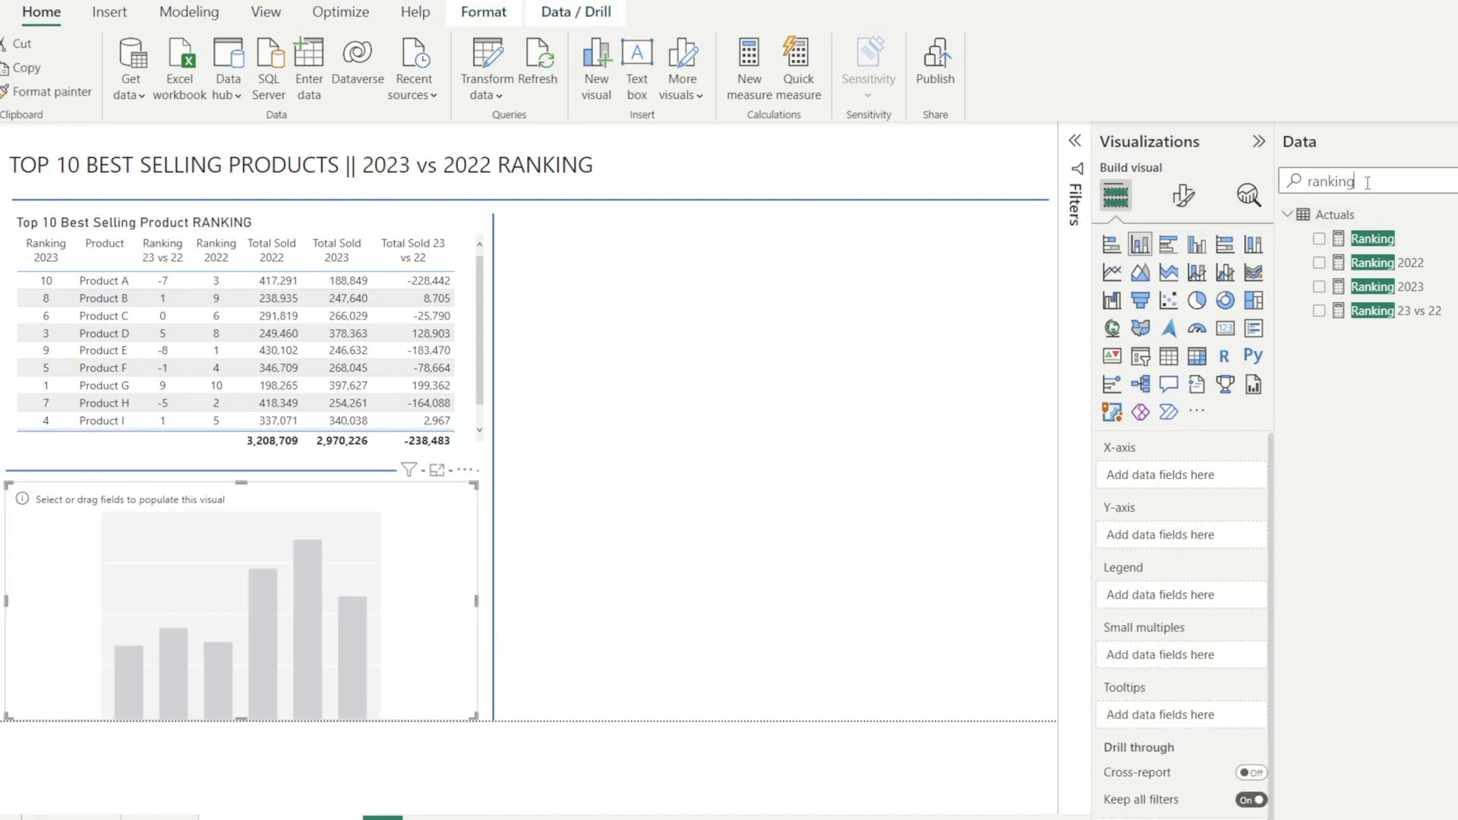
pyautogui.press('BackSpace')
pyautogui.press('BackSpace')
pyautogui.press('BackSpace')
pyautogui.press('BackSpace')
pyautogui.press('BackSpace')
pyautogui.press('BackSpace')
pyautogui.press('BackSpace')
pyautogui.write('P')
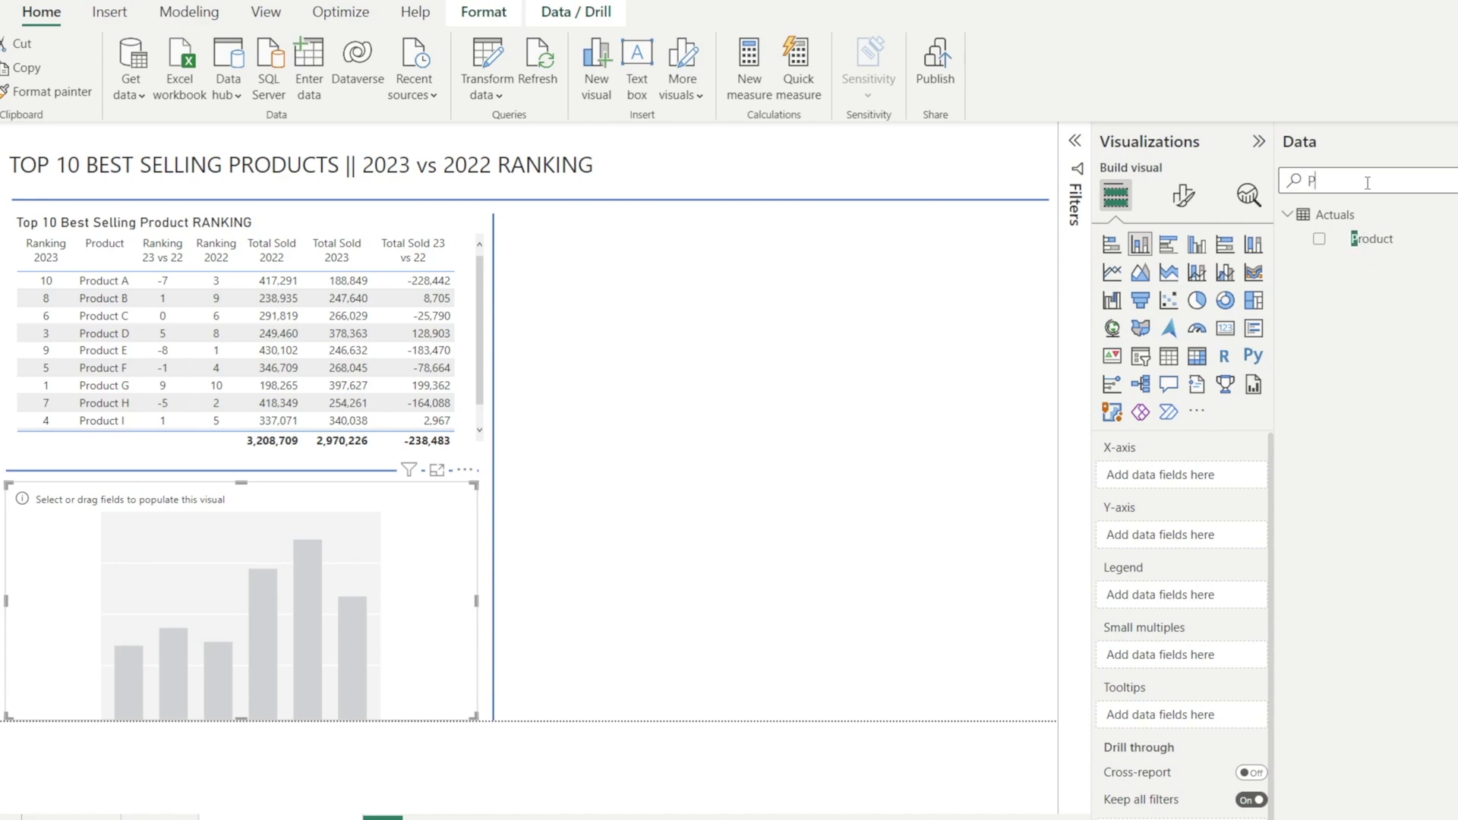
pyautogui.write('rodu')
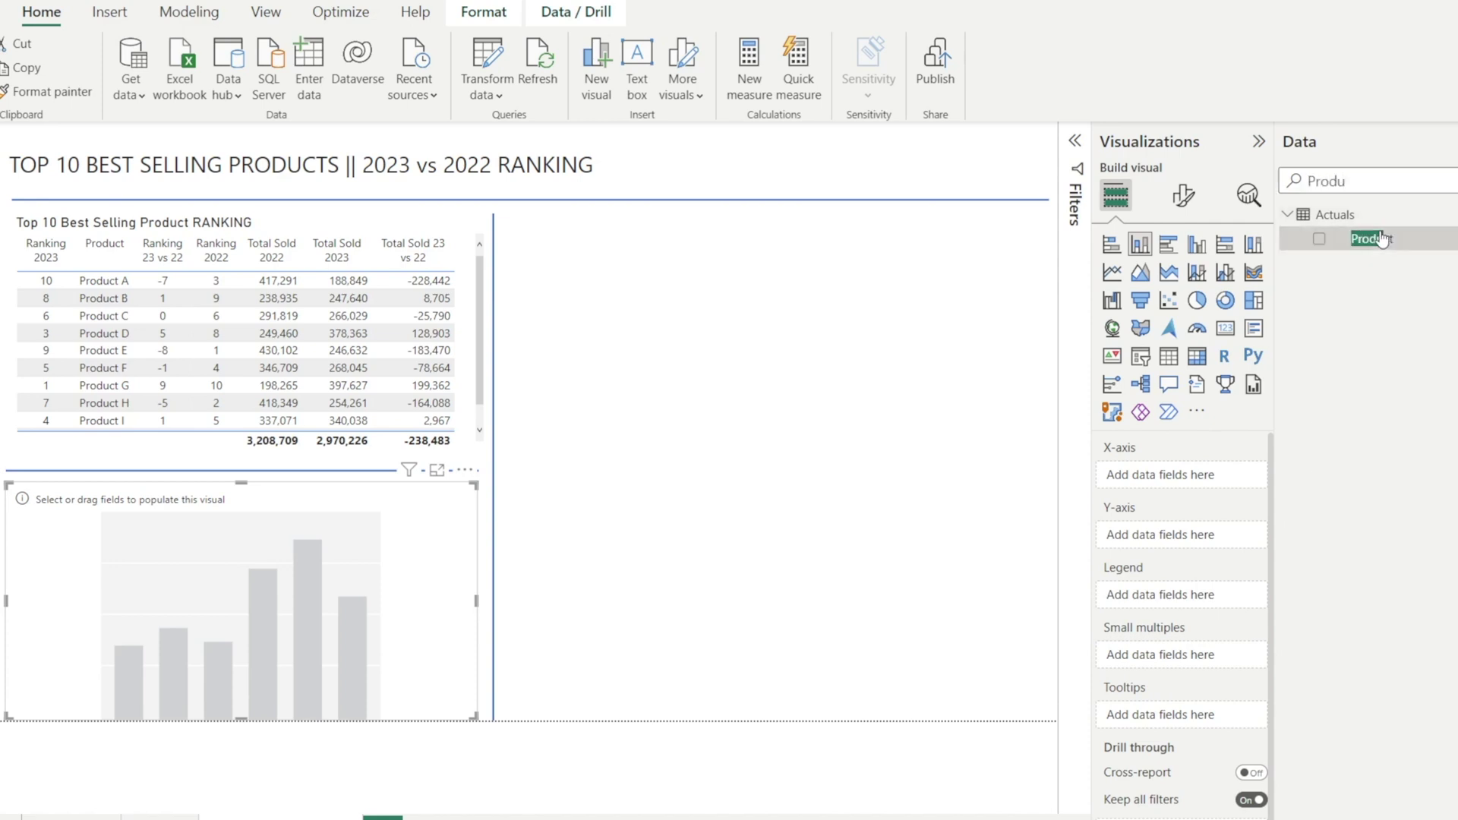
pyautogui.moveTo(1372, 239); pyautogui.dragTo(1208, 474)
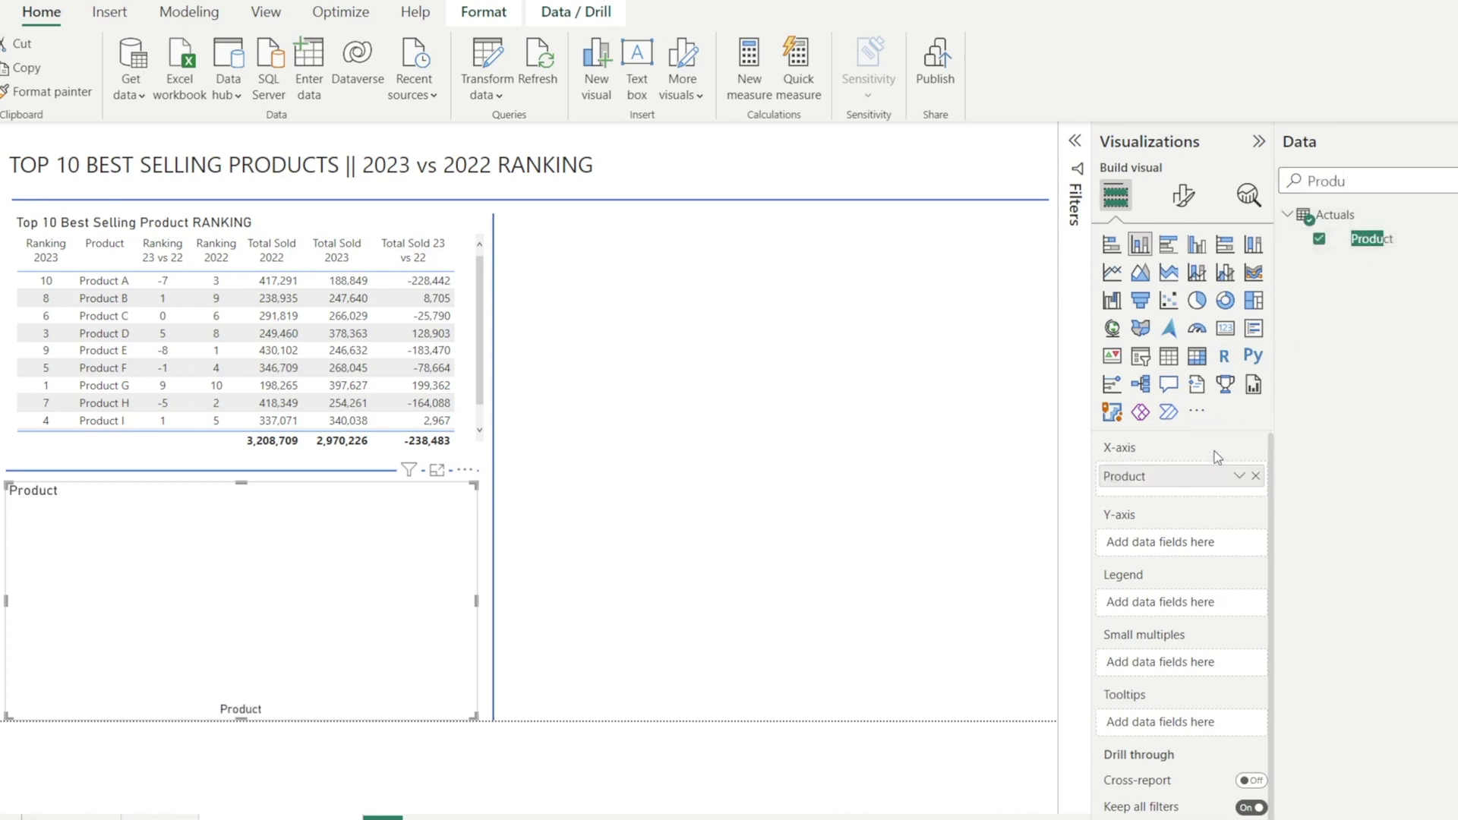
pyautogui.doubleClick(1376, 174)
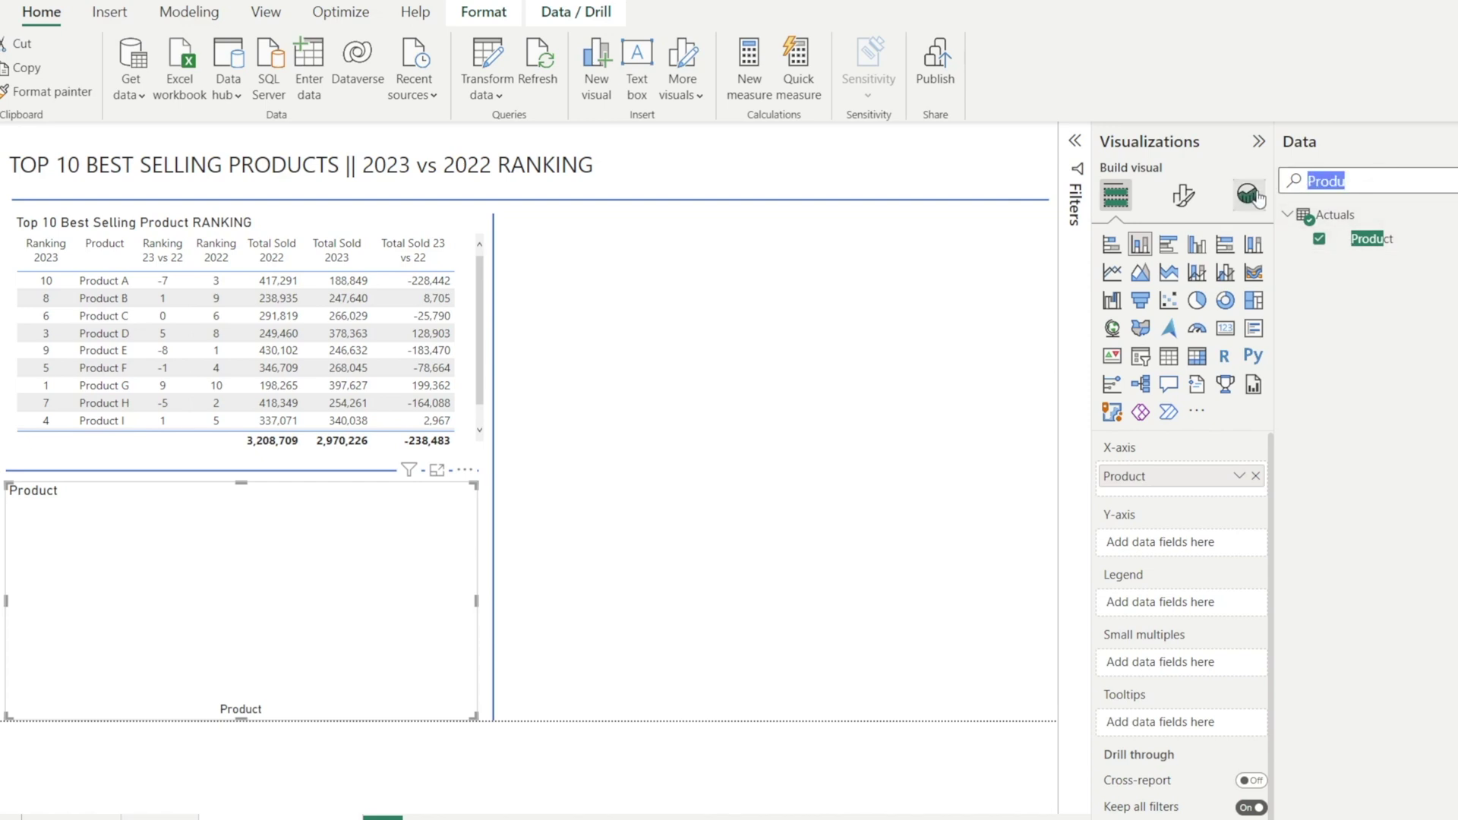
pyautogui.write('ranking')
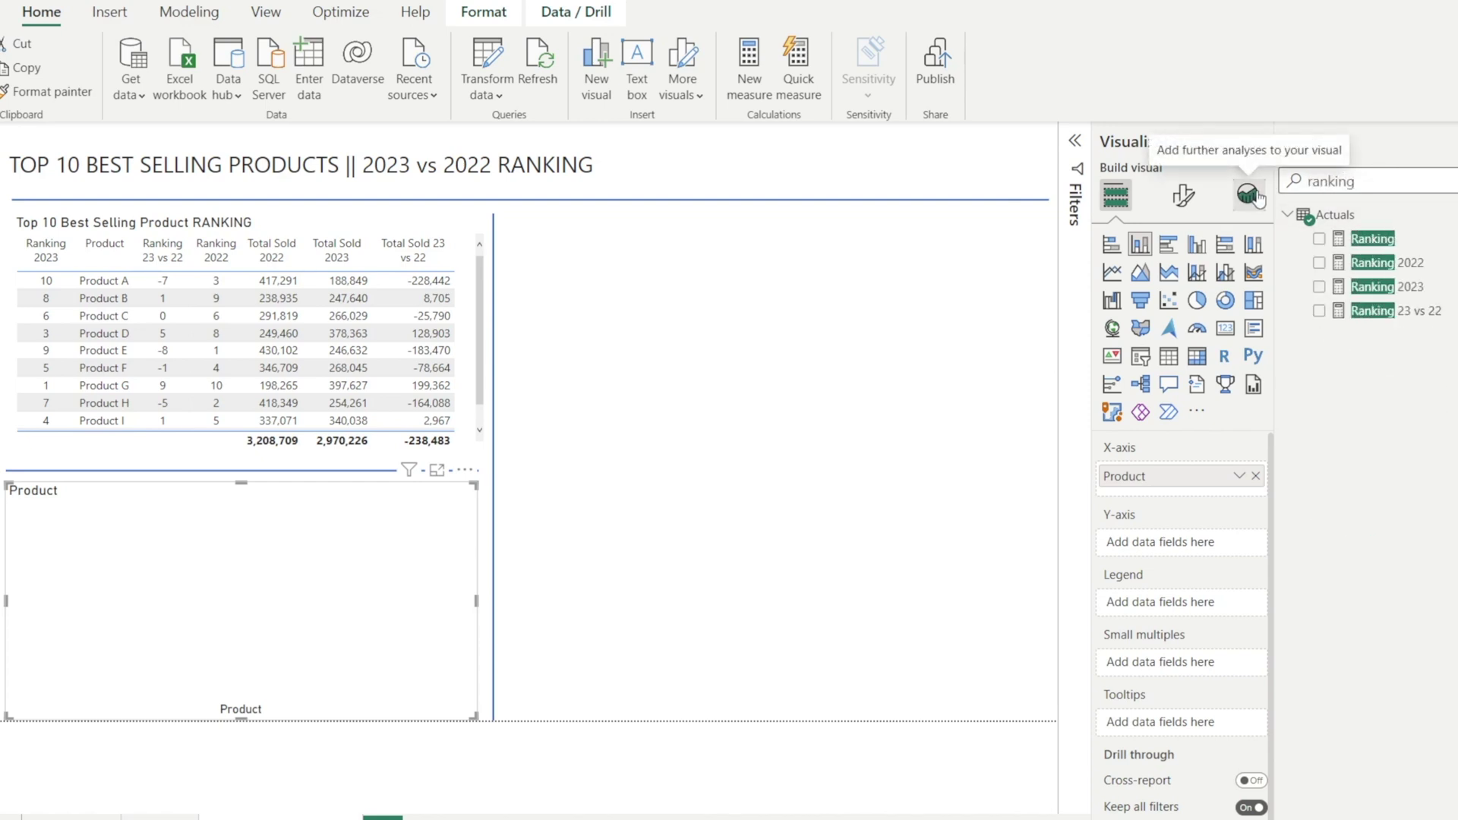
pyautogui.moveTo(1375, 311); pyautogui.dragTo(1206, 544)
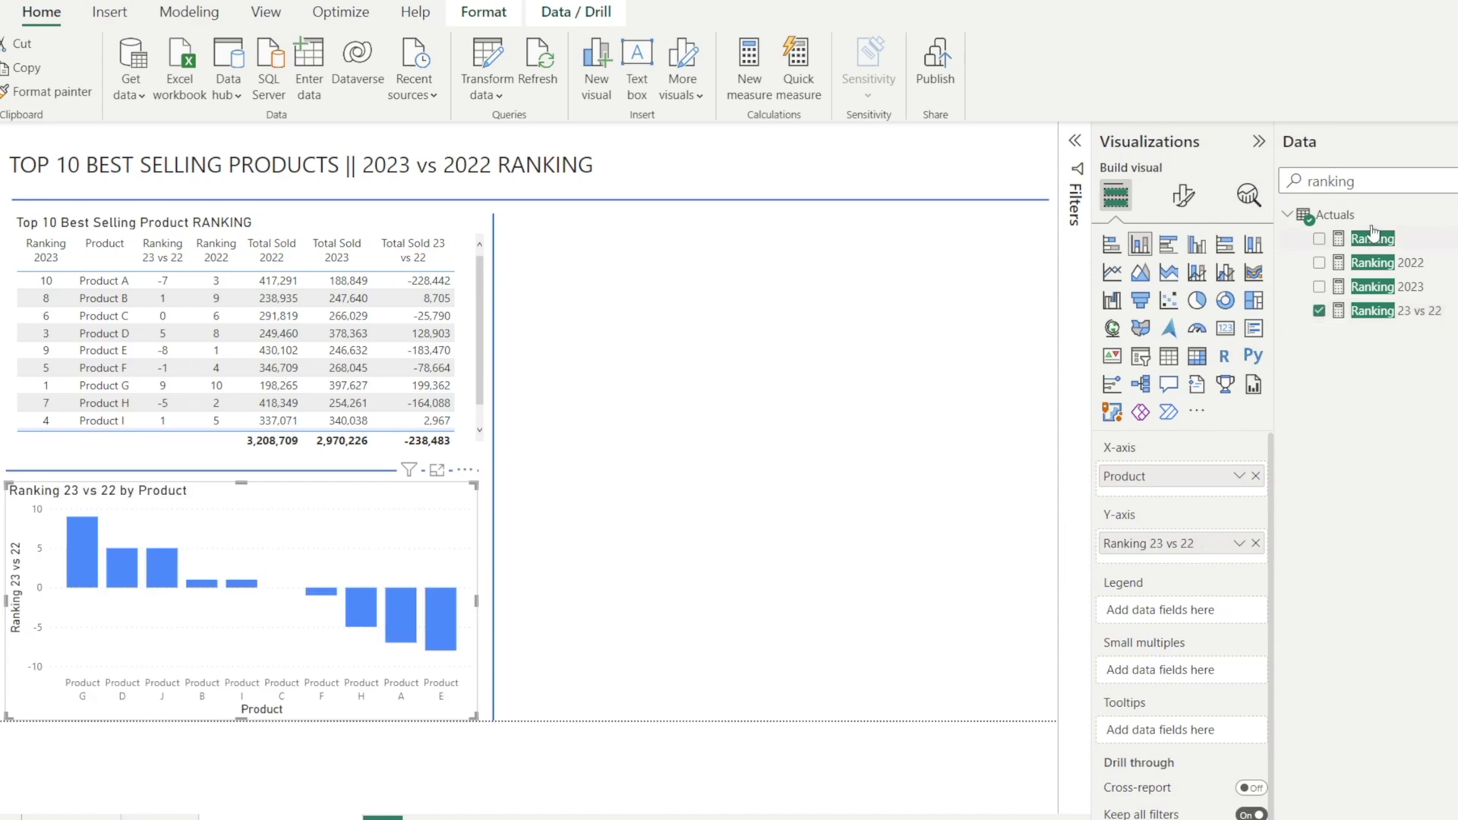
# Add Ranking 2023 and Ranking 2022 to the chart's tooltips.
pyautogui.doubleClick(1360, 181)
pyautogui.write('rank')
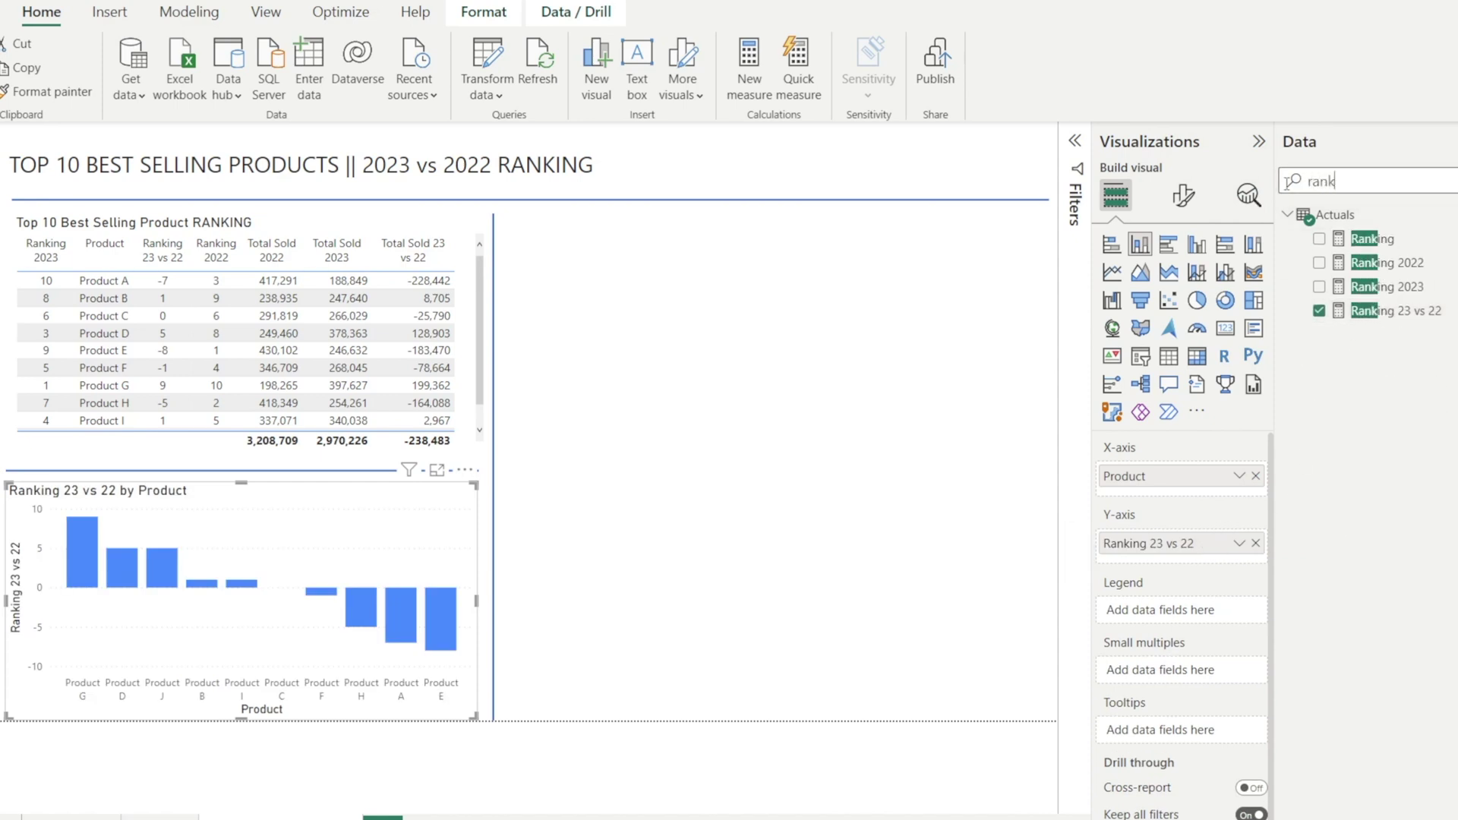
pyautogui.write('ing')
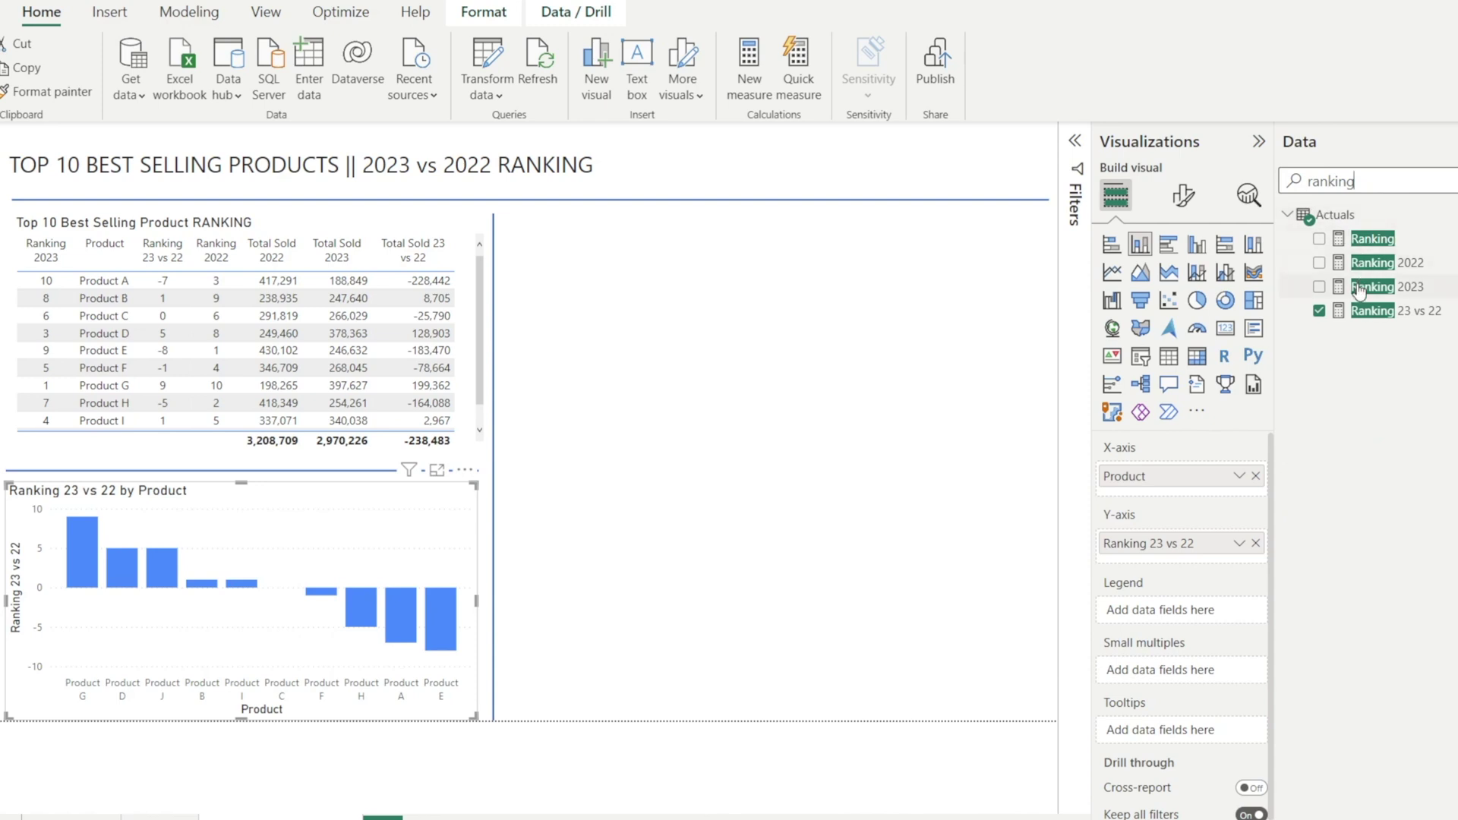
pyautogui.moveTo(1371, 287); pyautogui.dragTo(1173, 731)
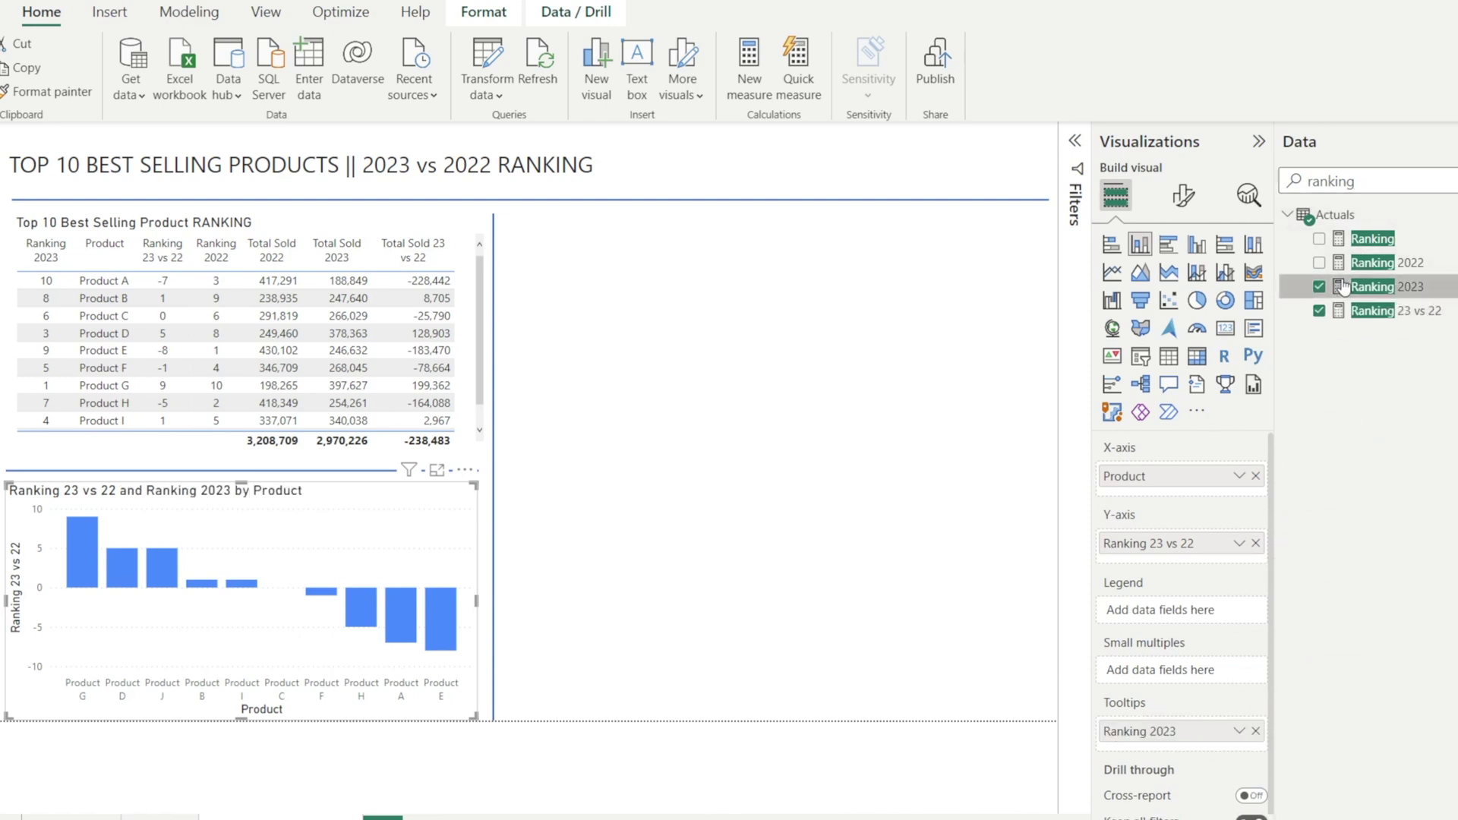
pyautogui.moveTo(1371, 263); pyautogui.dragTo(1162, 759)
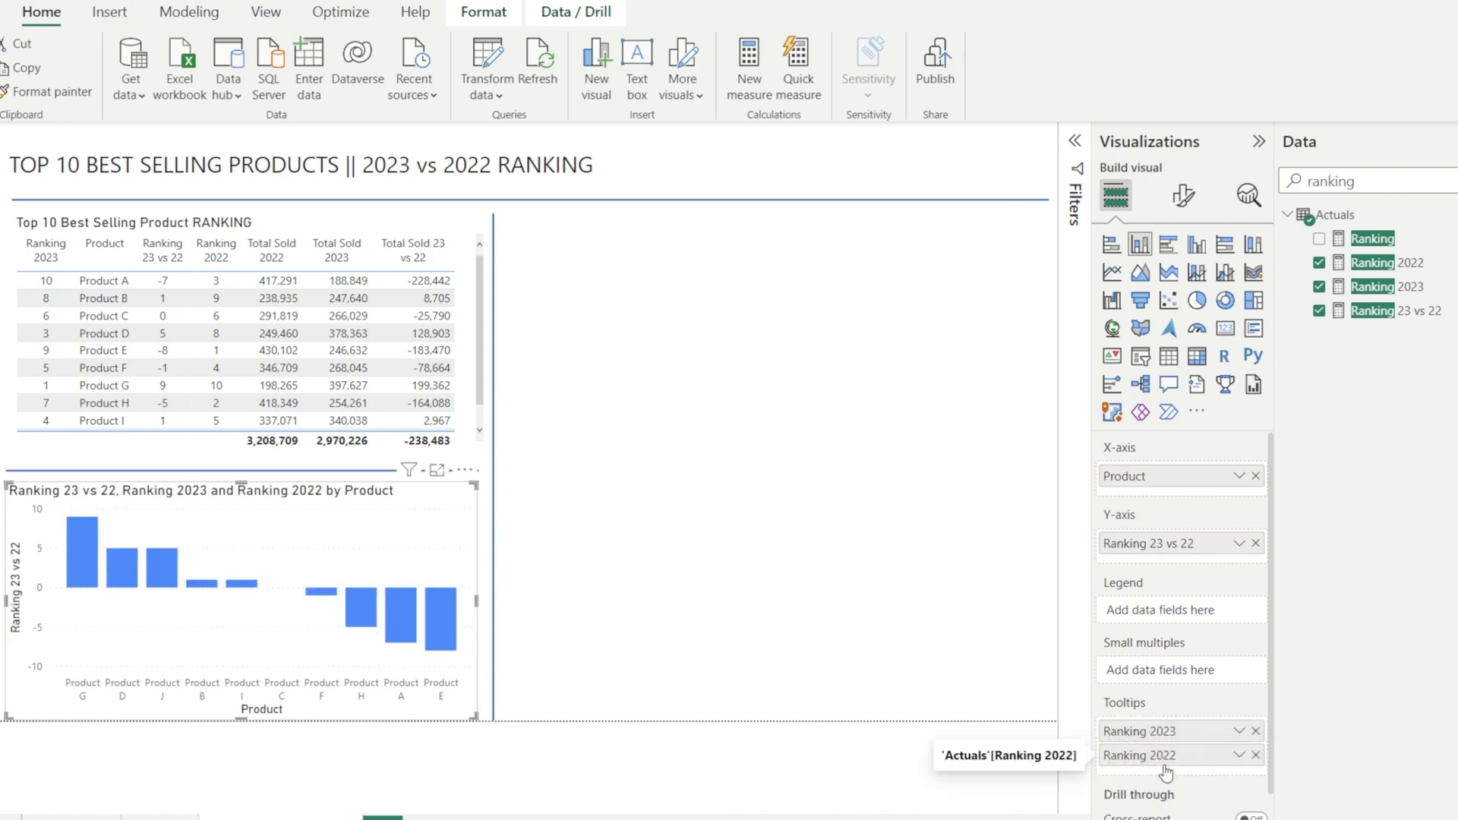
pyautogui.moveTo(412, 630)
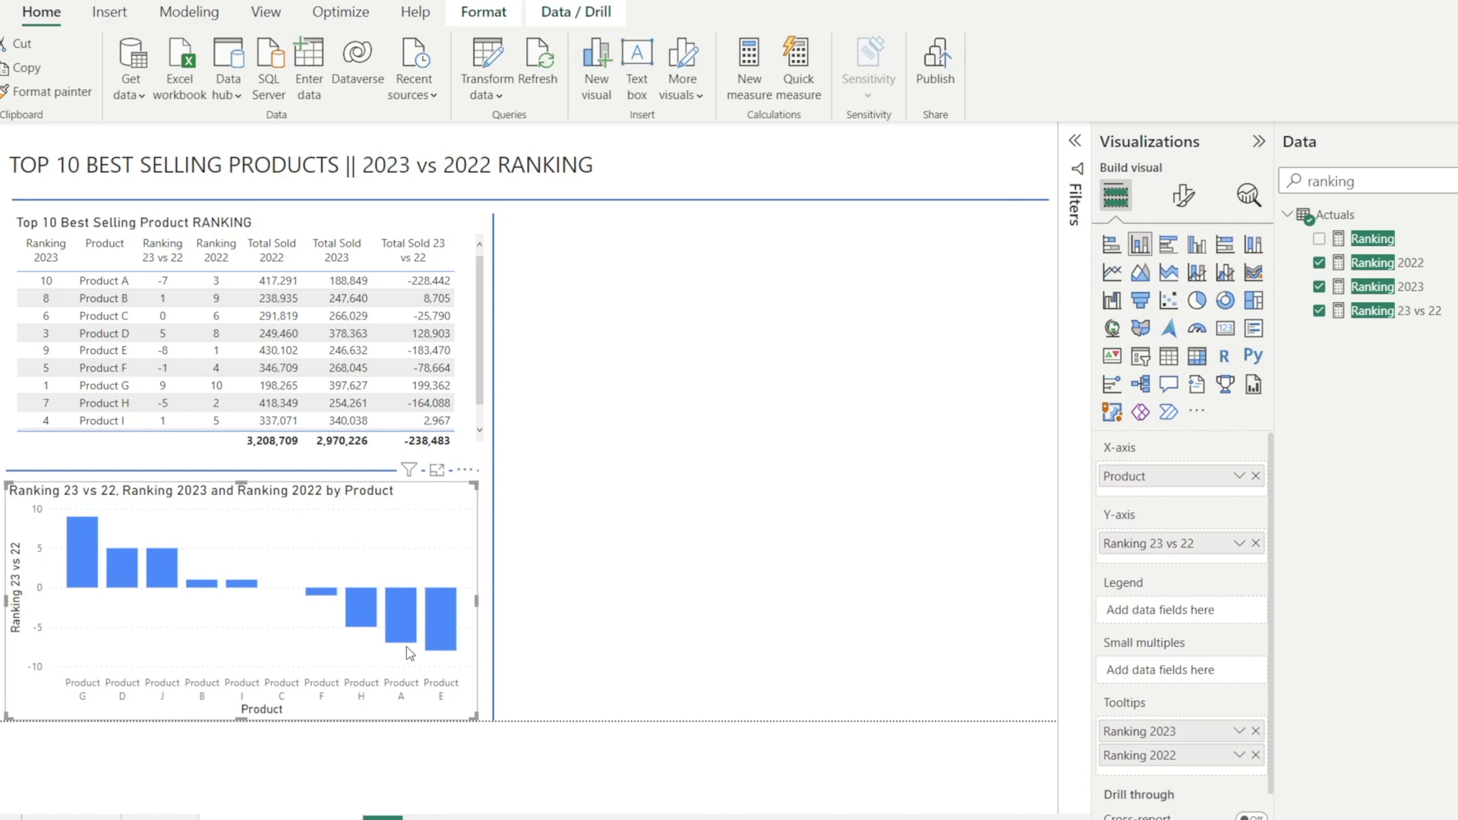
# Turn on data labels, hide the Y-axis and its title, and remove the X-axis Product title.
pyautogui.click(1181, 195)
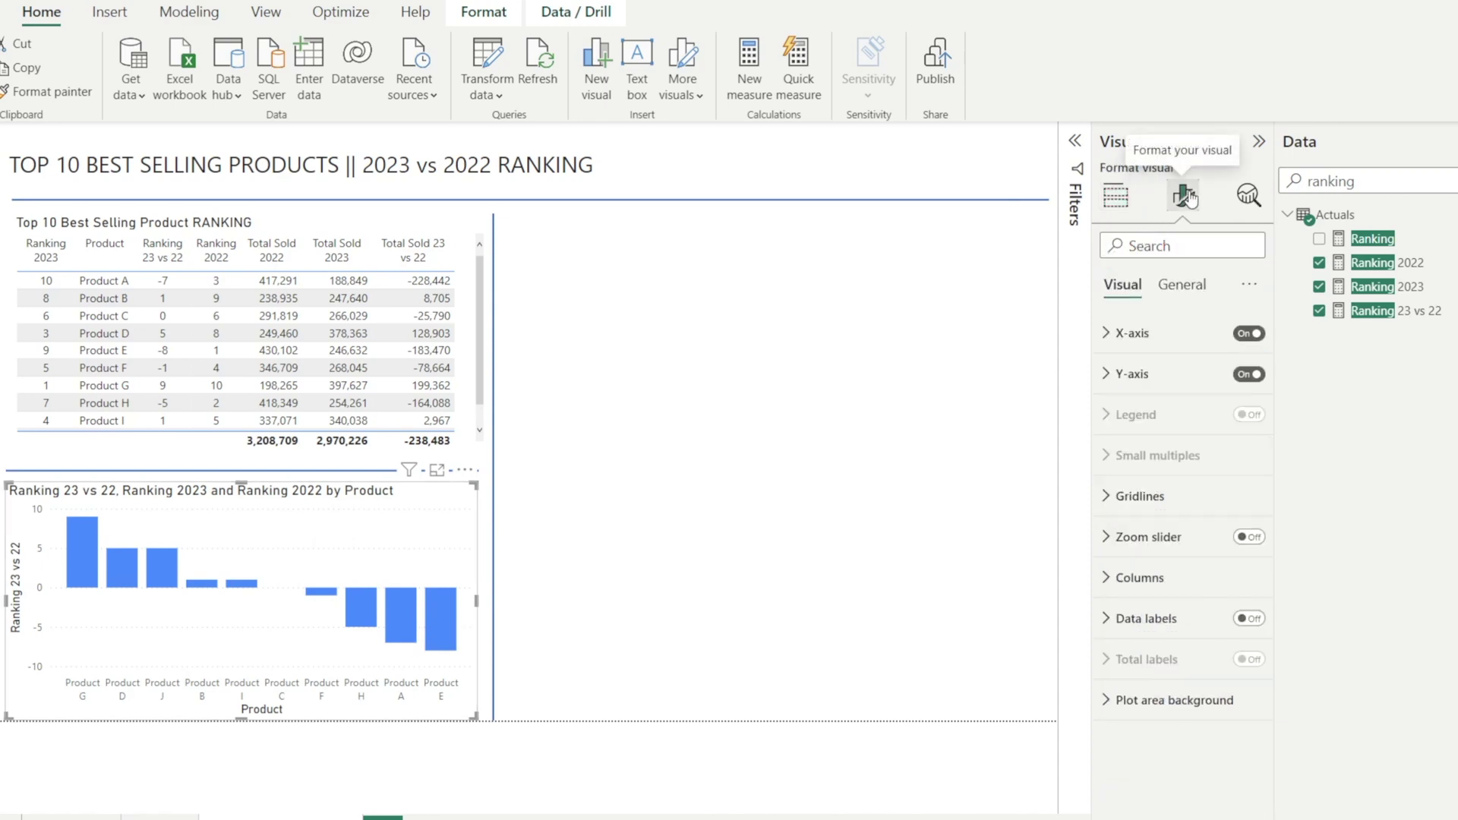
pyautogui.click(1257, 623)
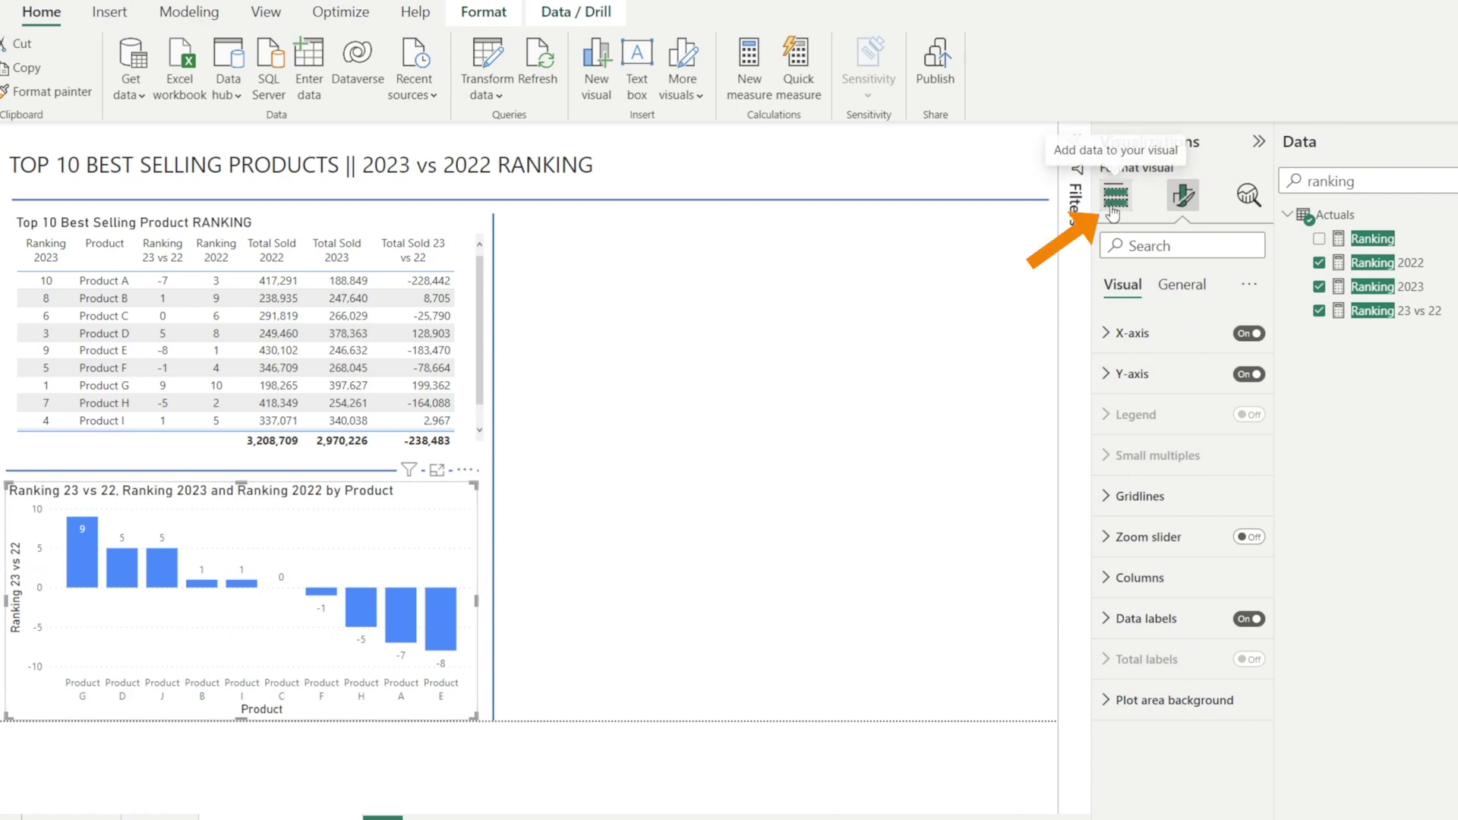
pyautogui.click(1131, 375)
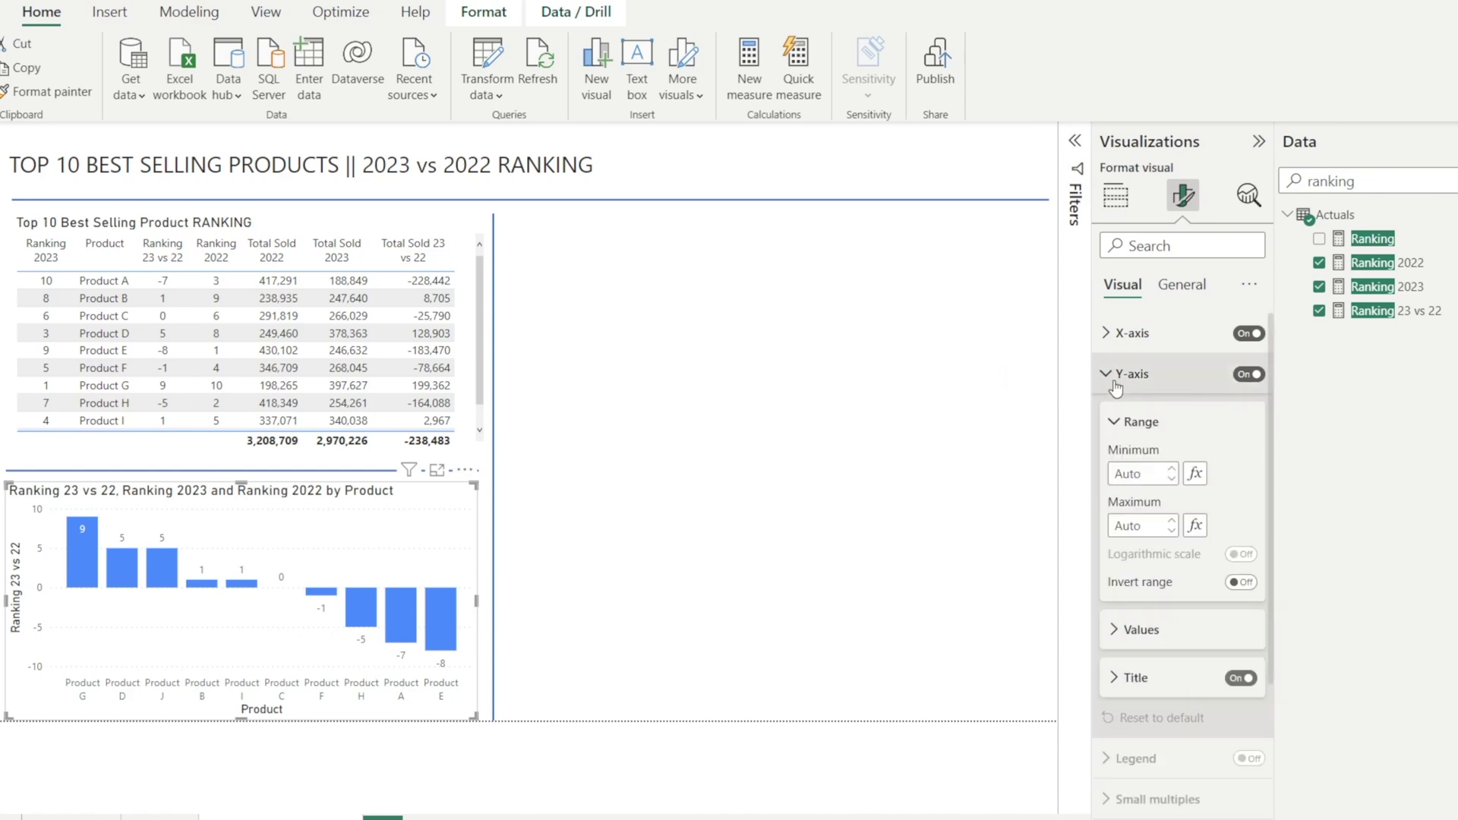
pyautogui.click(1232, 680)
pyautogui.click(1248, 374)
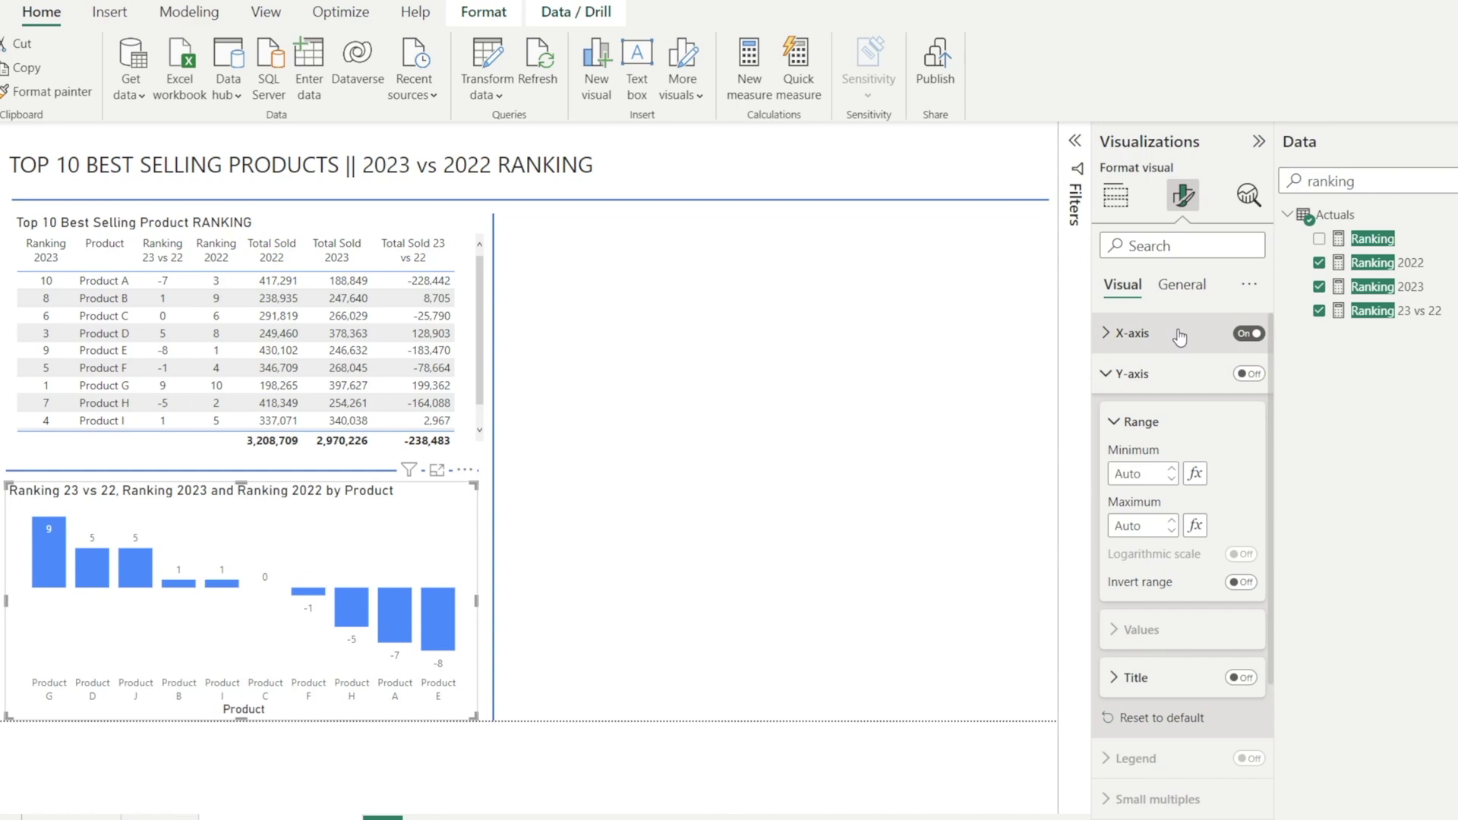
pyautogui.click(1113, 334)
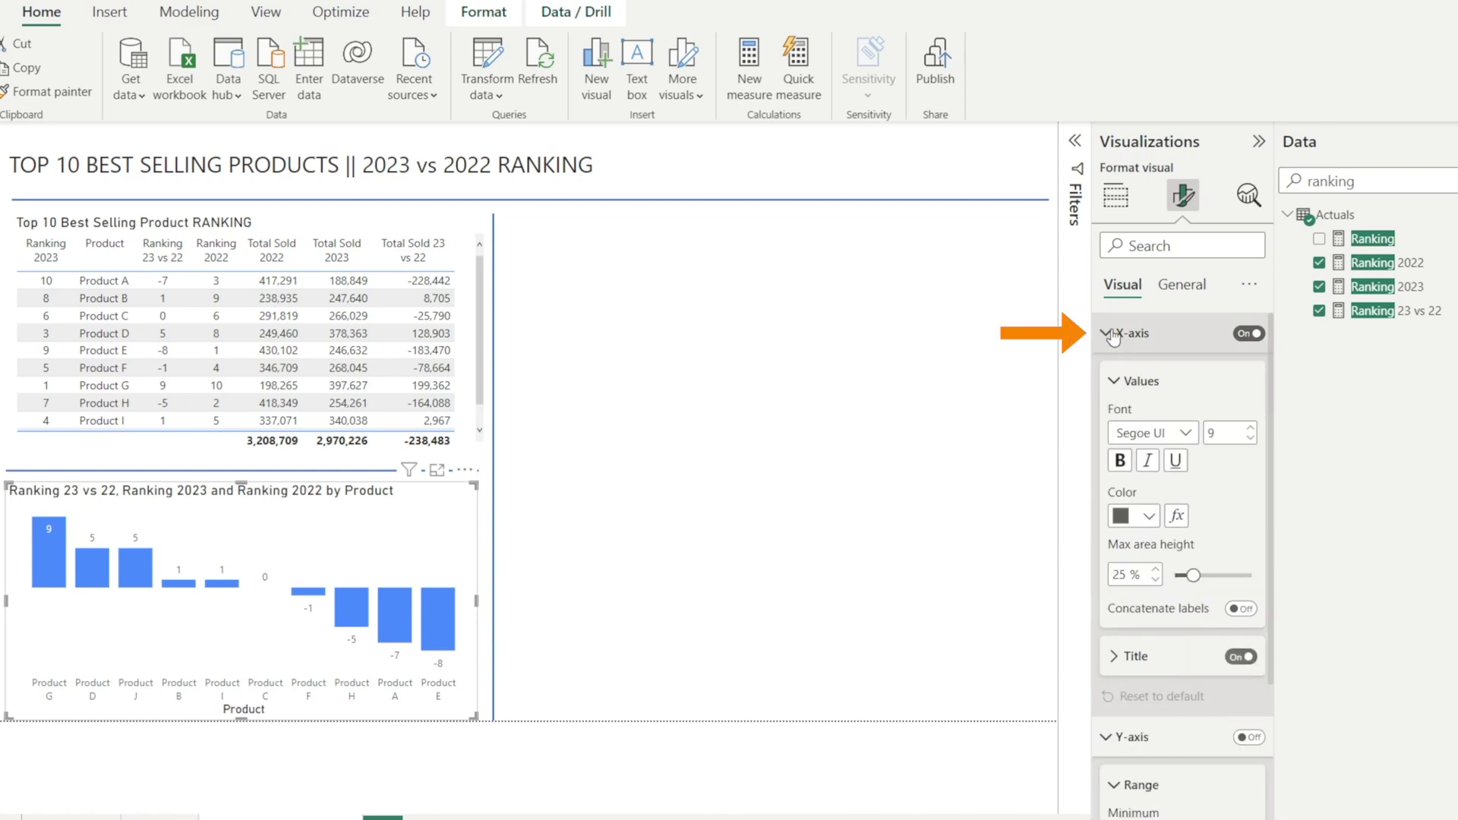
pyautogui.click(1233, 658)
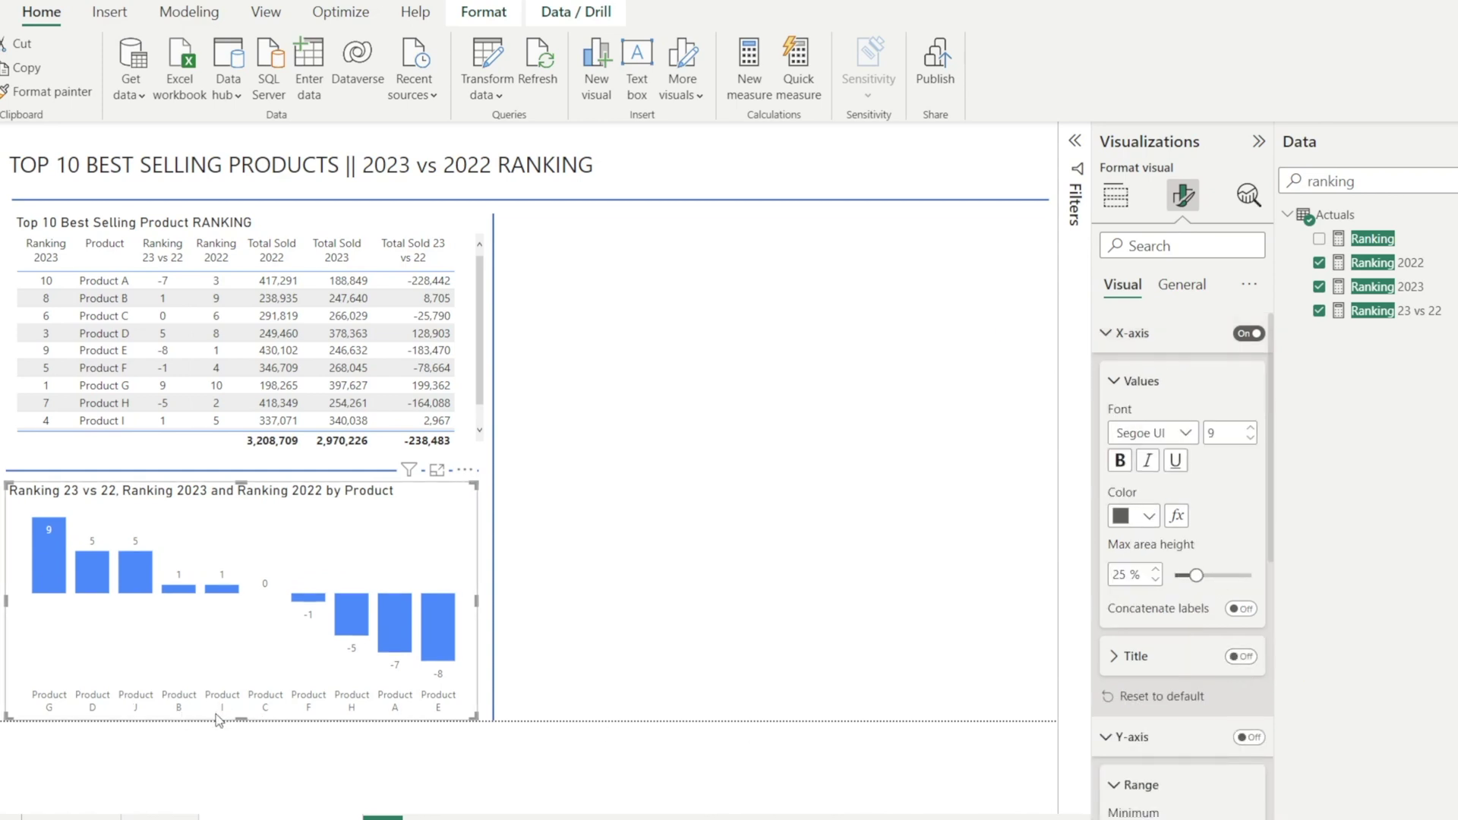
pyautogui.click(605, 587)
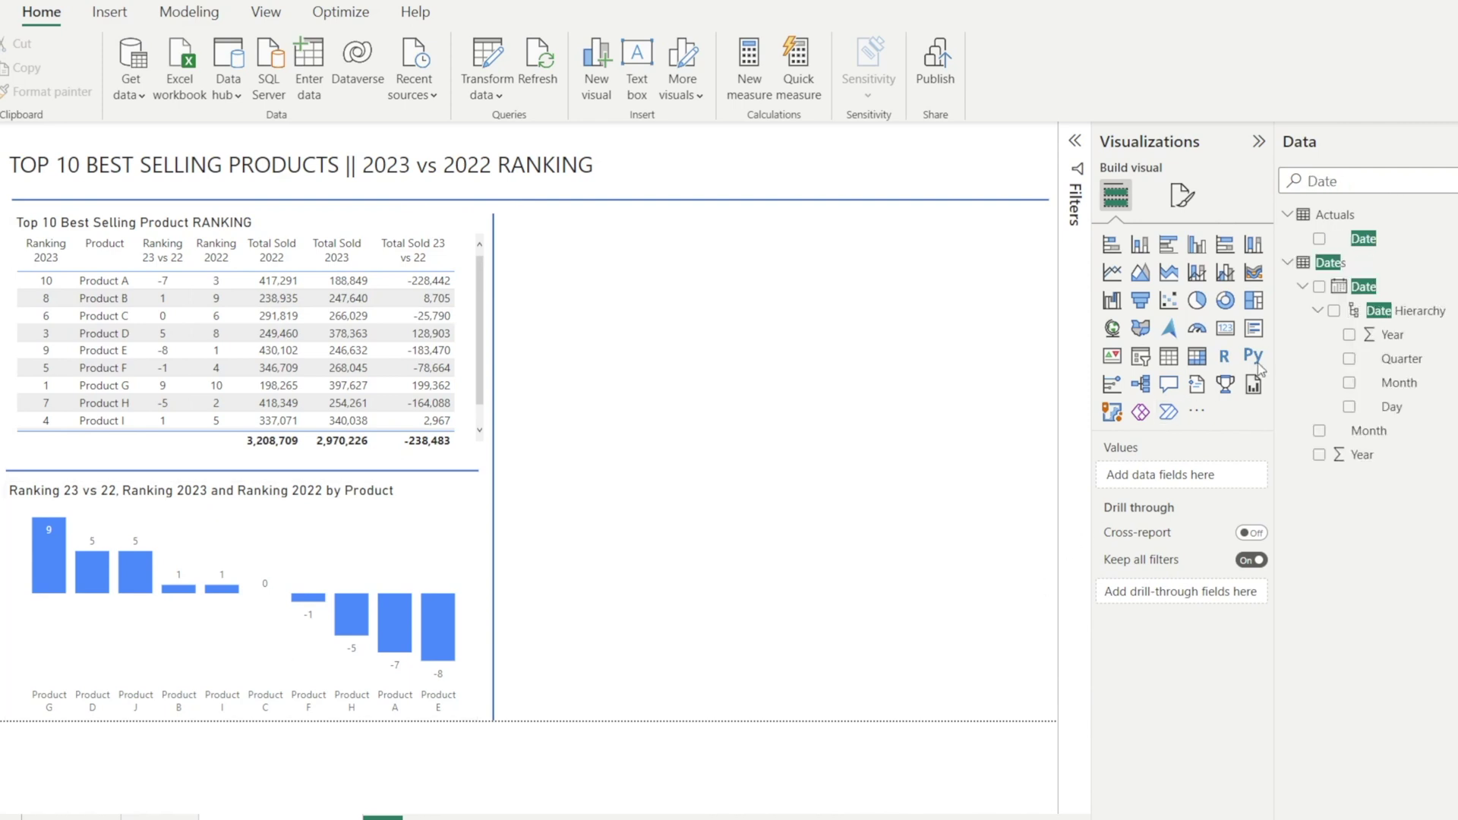
# Insert a ribbon chart of Total Sold by Date split by Product, expanded down to months.
pyautogui.click(1254, 274)
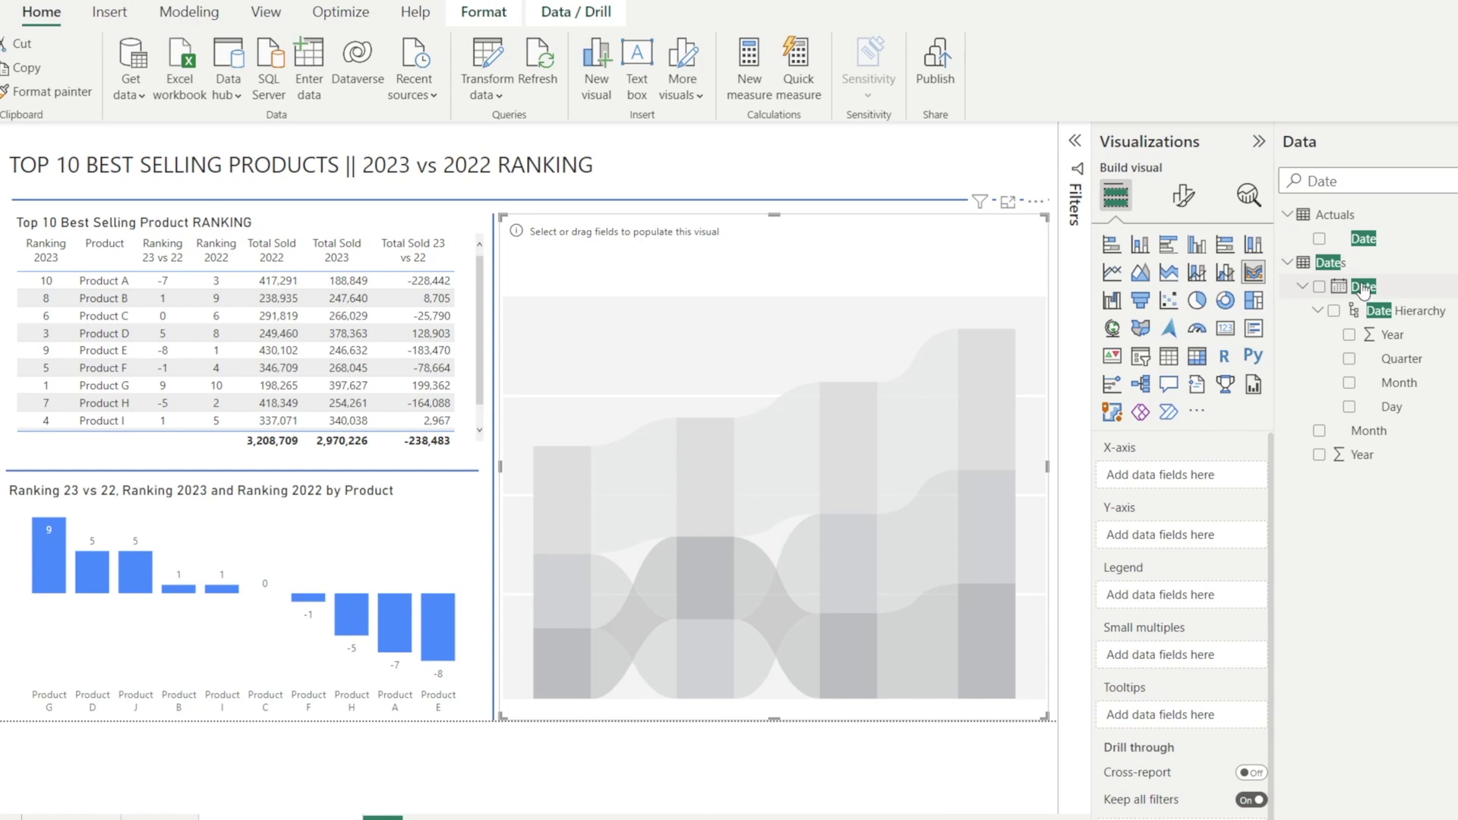
pyautogui.moveTo(1363, 287); pyautogui.dragTo(1185, 474)
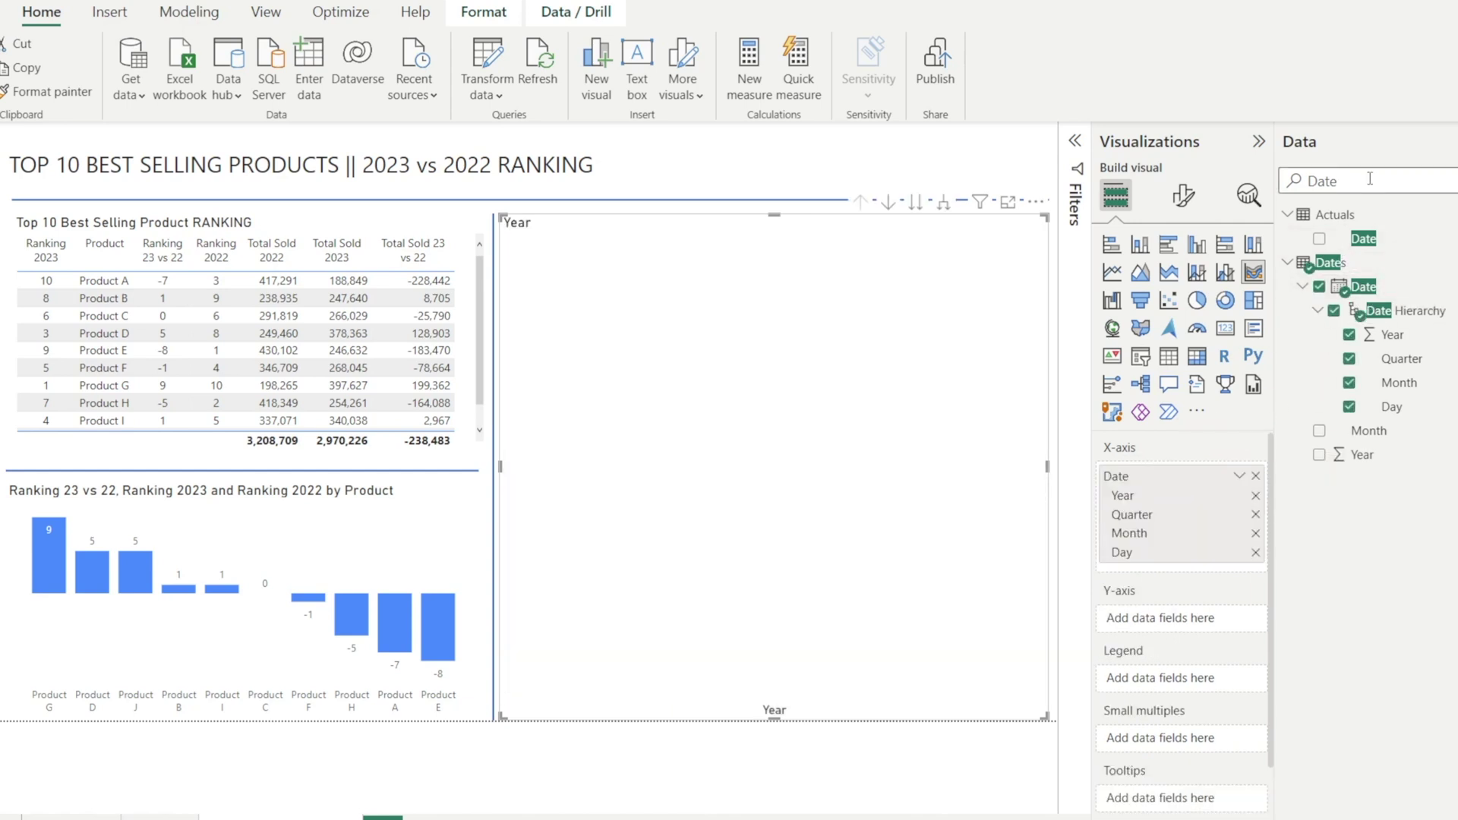
pyautogui.press('BackSpace')
pyautogui.press('BackSpace')
pyautogui.press('BackSpace')
pyautogui.press('BackSpace')
pyautogui.write('Total')
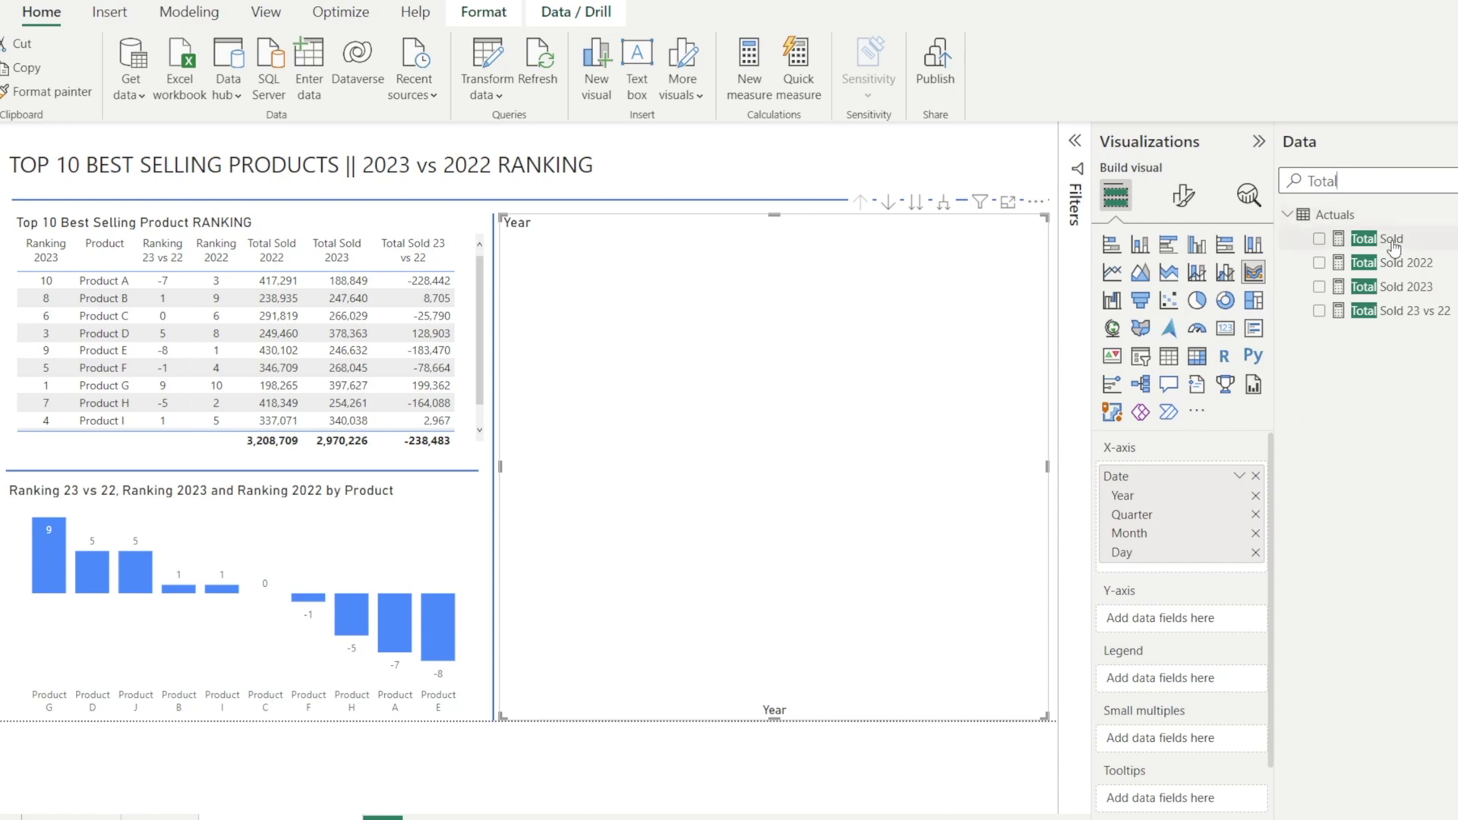
pyautogui.moveTo(1371, 239); pyautogui.dragTo(1232, 618)
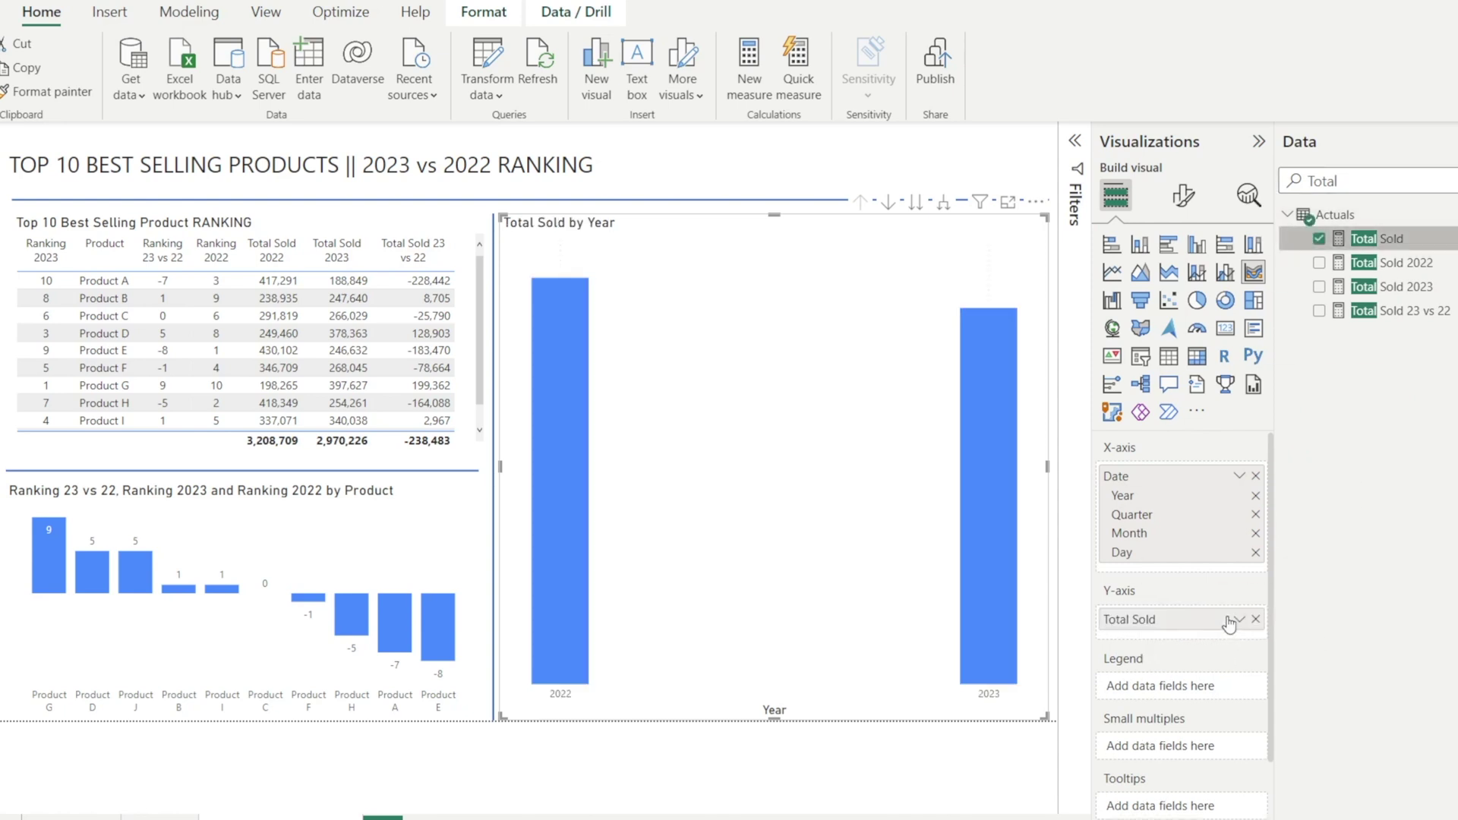
pyautogui.moveTo(1383, 183); pyautogui.dragTo(1253, 180)
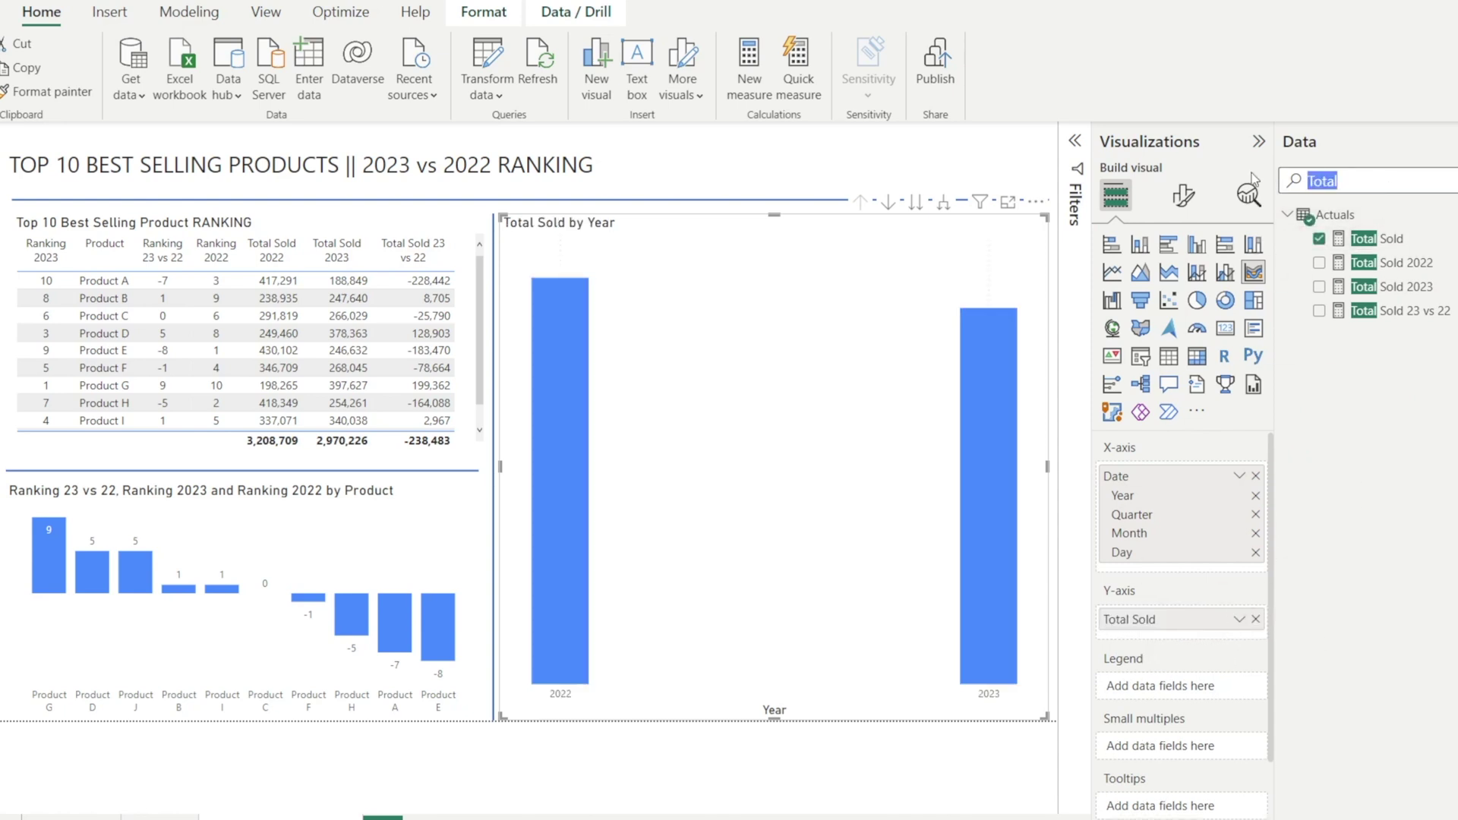
pyautogui.write('Product')
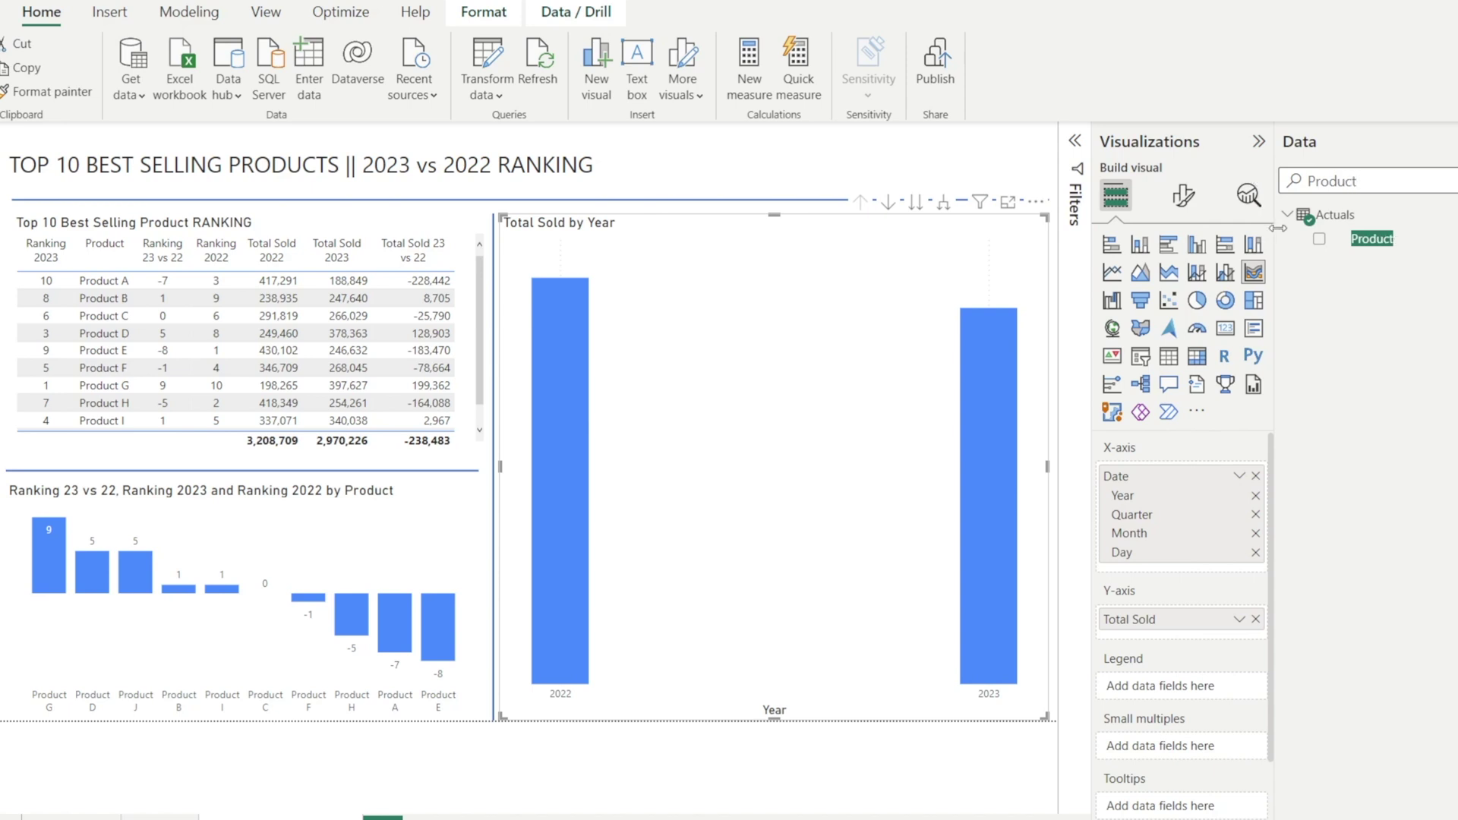
pyautogui.moveTo(1380, 254); pyautogui.dragTo(1200, 685)
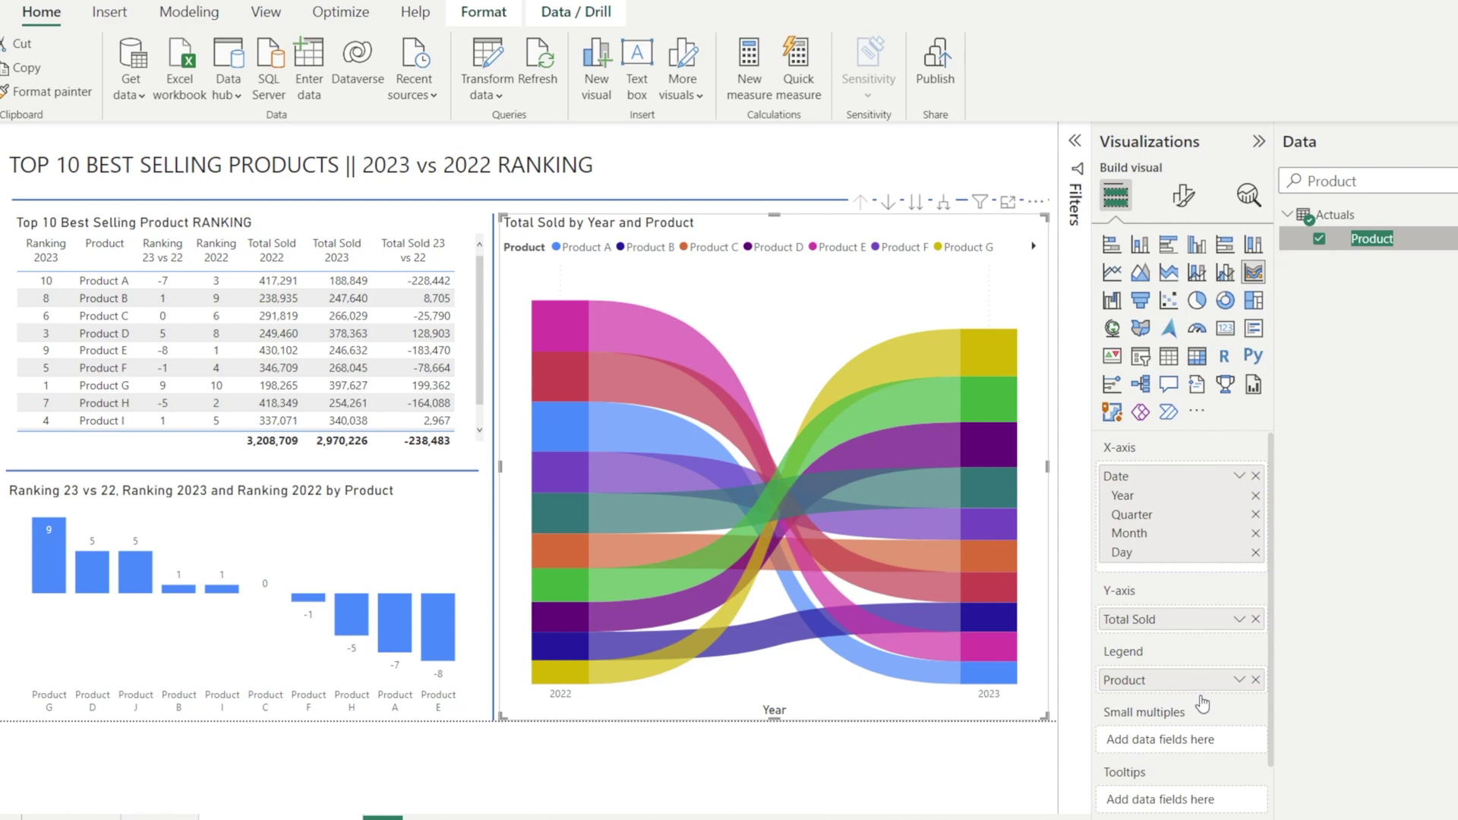
pyautogui.click(943, 203)
pyautogui.click(944, 210)
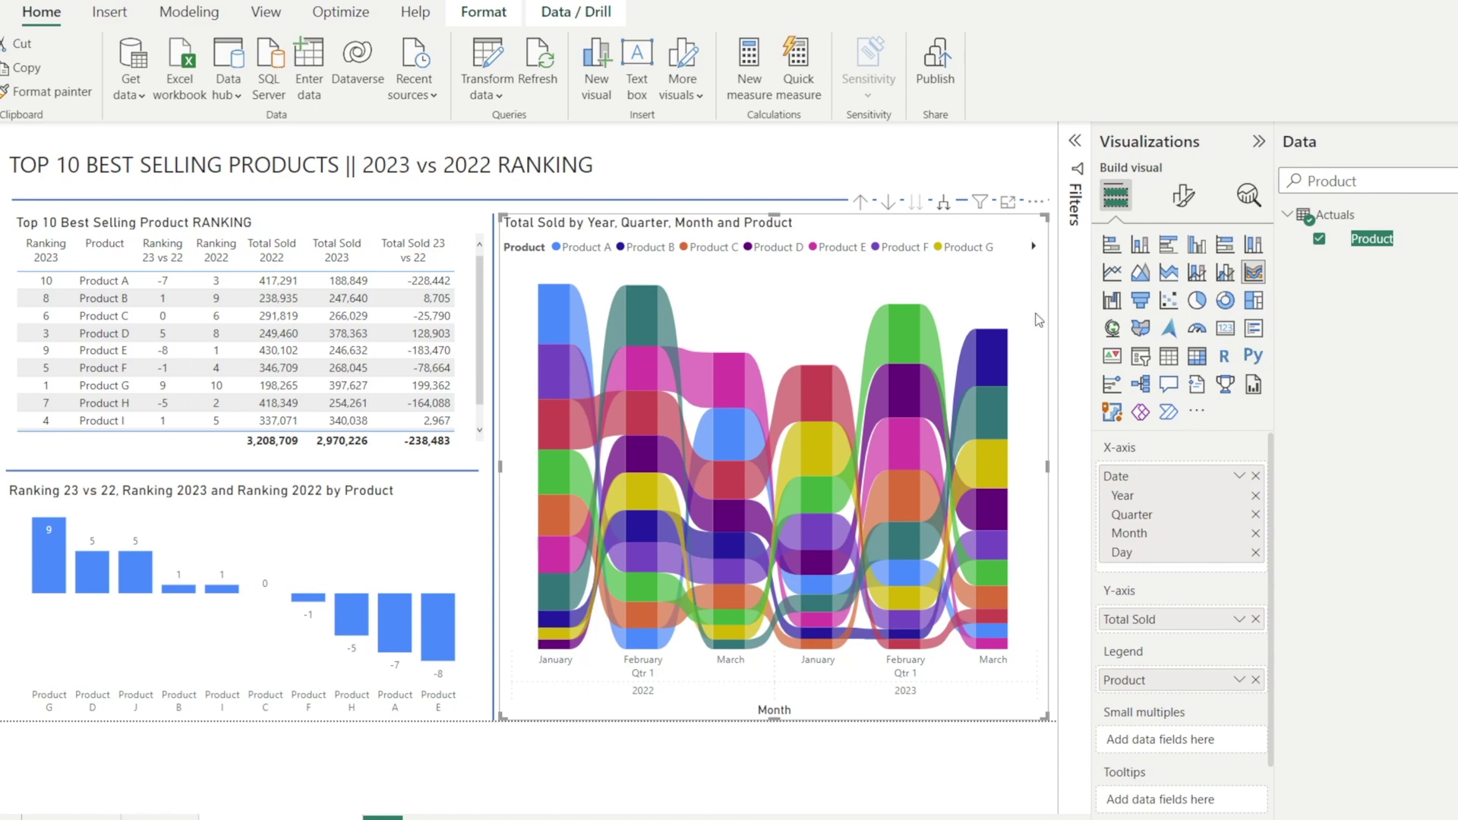
pyautogui.click(777, 160)
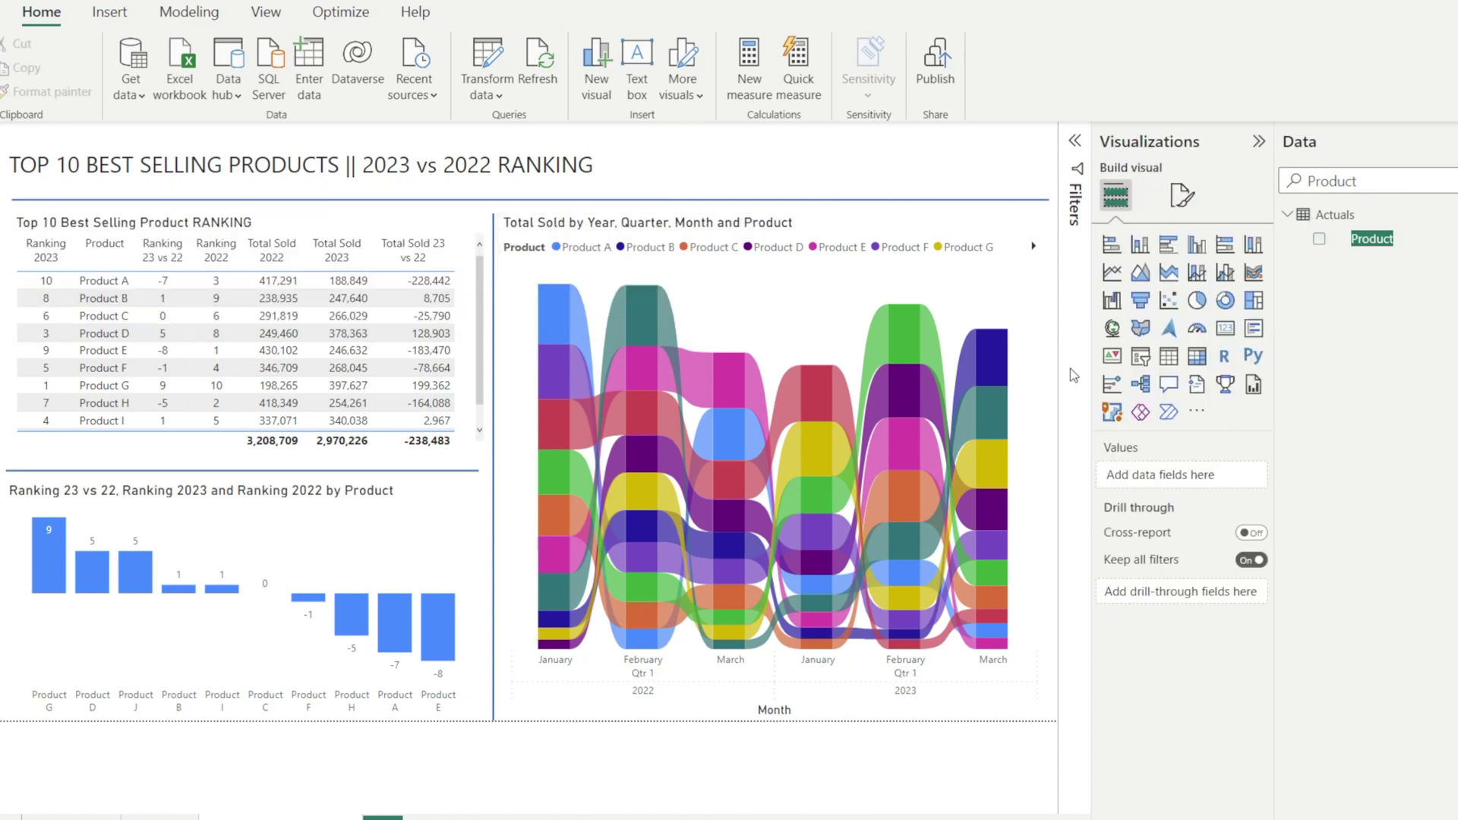
# Add a thin slicer at the top centre of the report with Location as its field.
pyautogui.click(1140, 355)
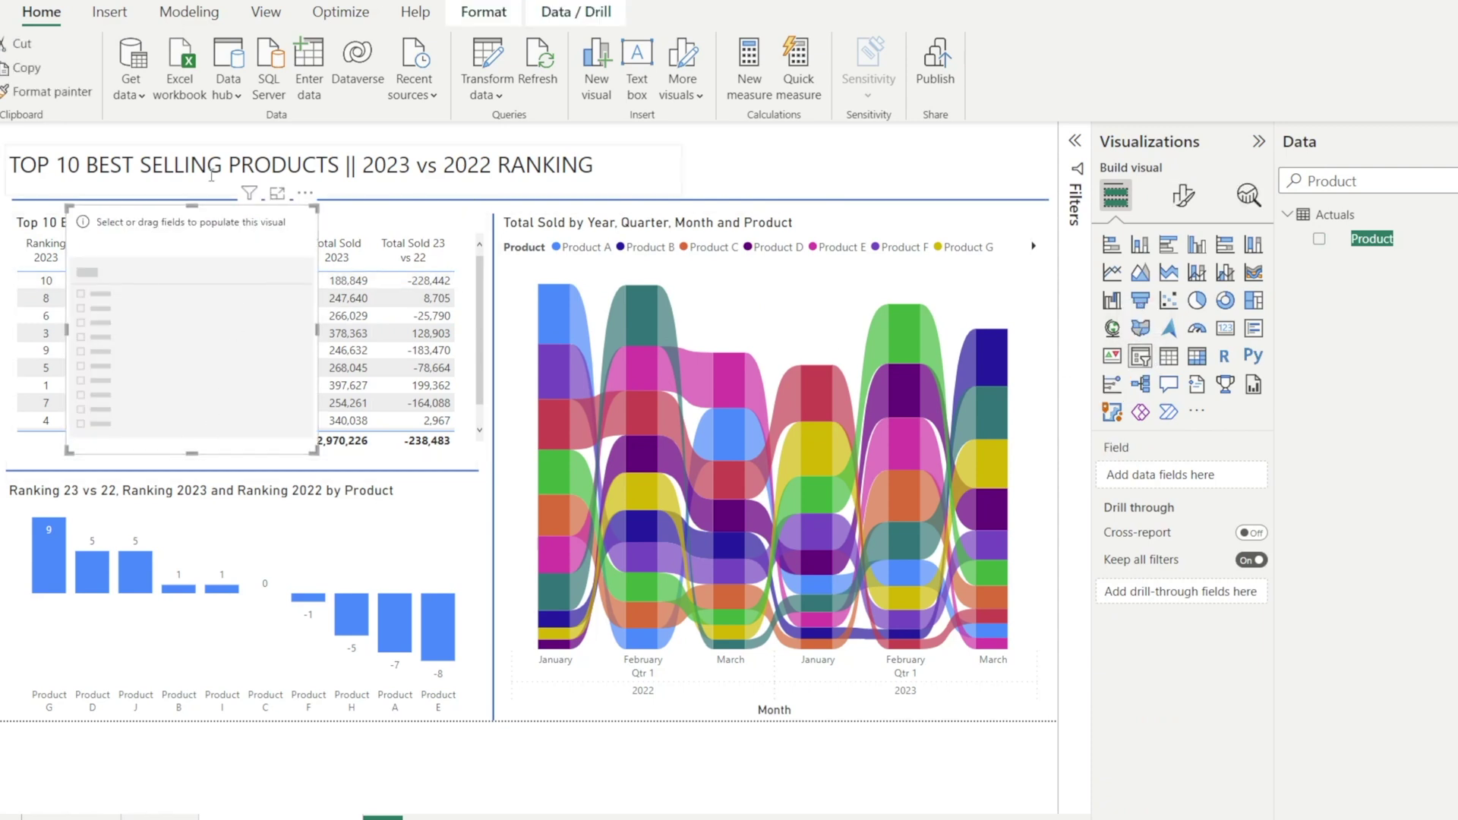
pyautogui.moveTo(245, 295); pyautogui.dragTo(819, 230)
pyautogui.moveTo(762, 395); pyautogui.dragTo(764, 187)
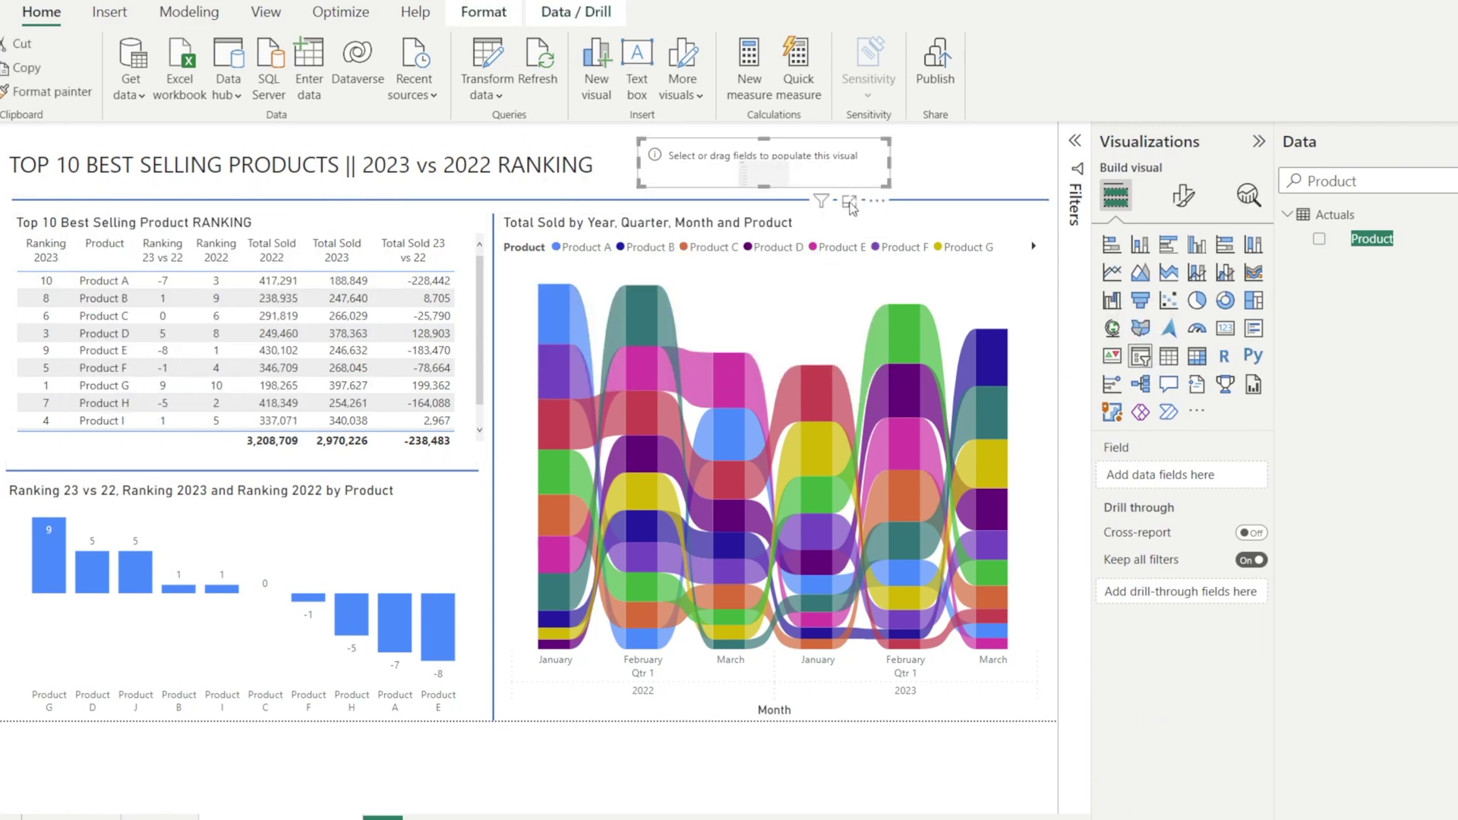
pyautogui.doubleClick(1377, 179)
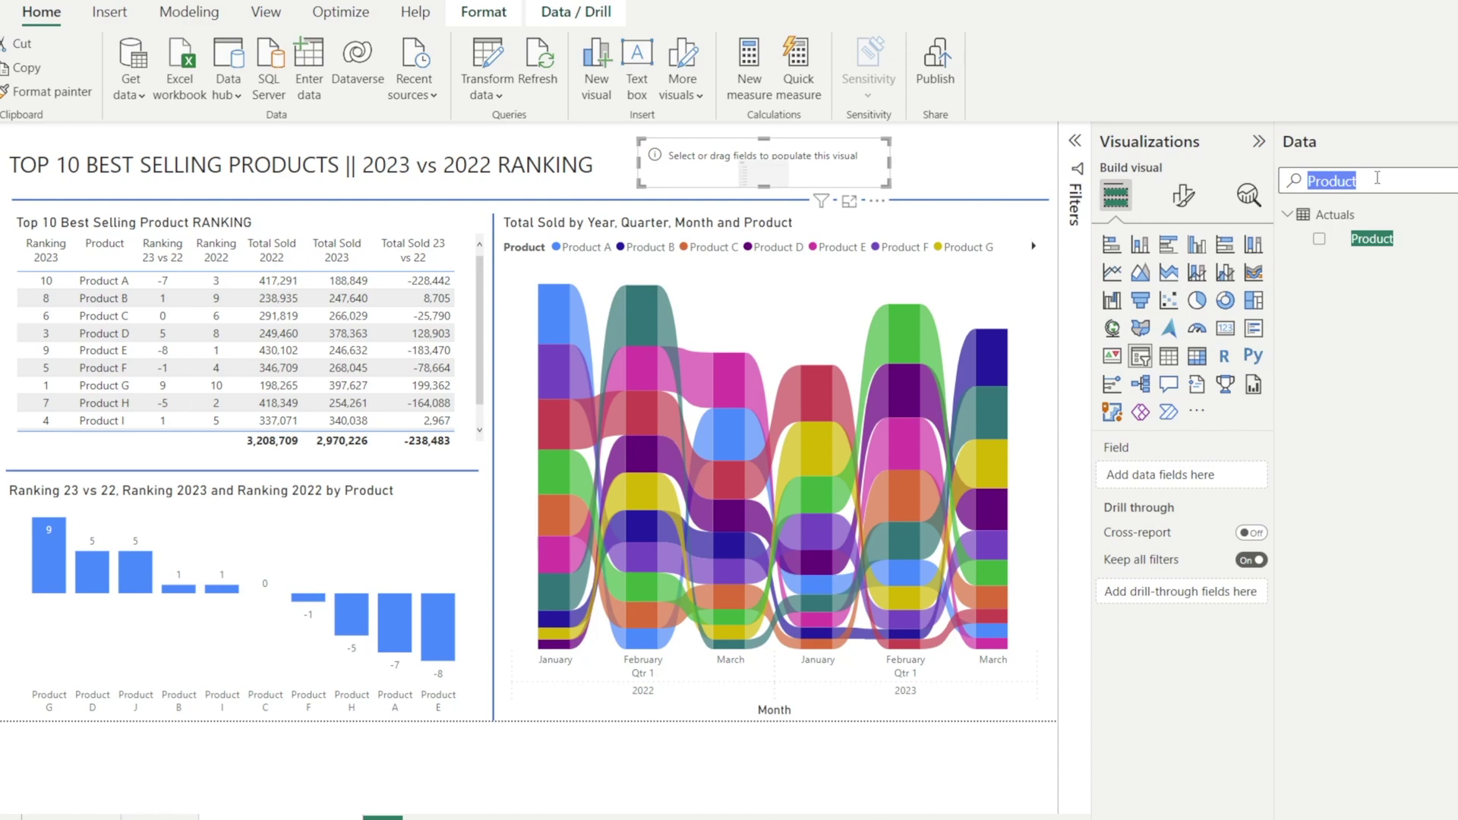
pyautogui.press('BackSpace')
pyautogui.write('location')
pyautogui.moveTo(1376, 239); pyautogui.dragTo(1185, 475)
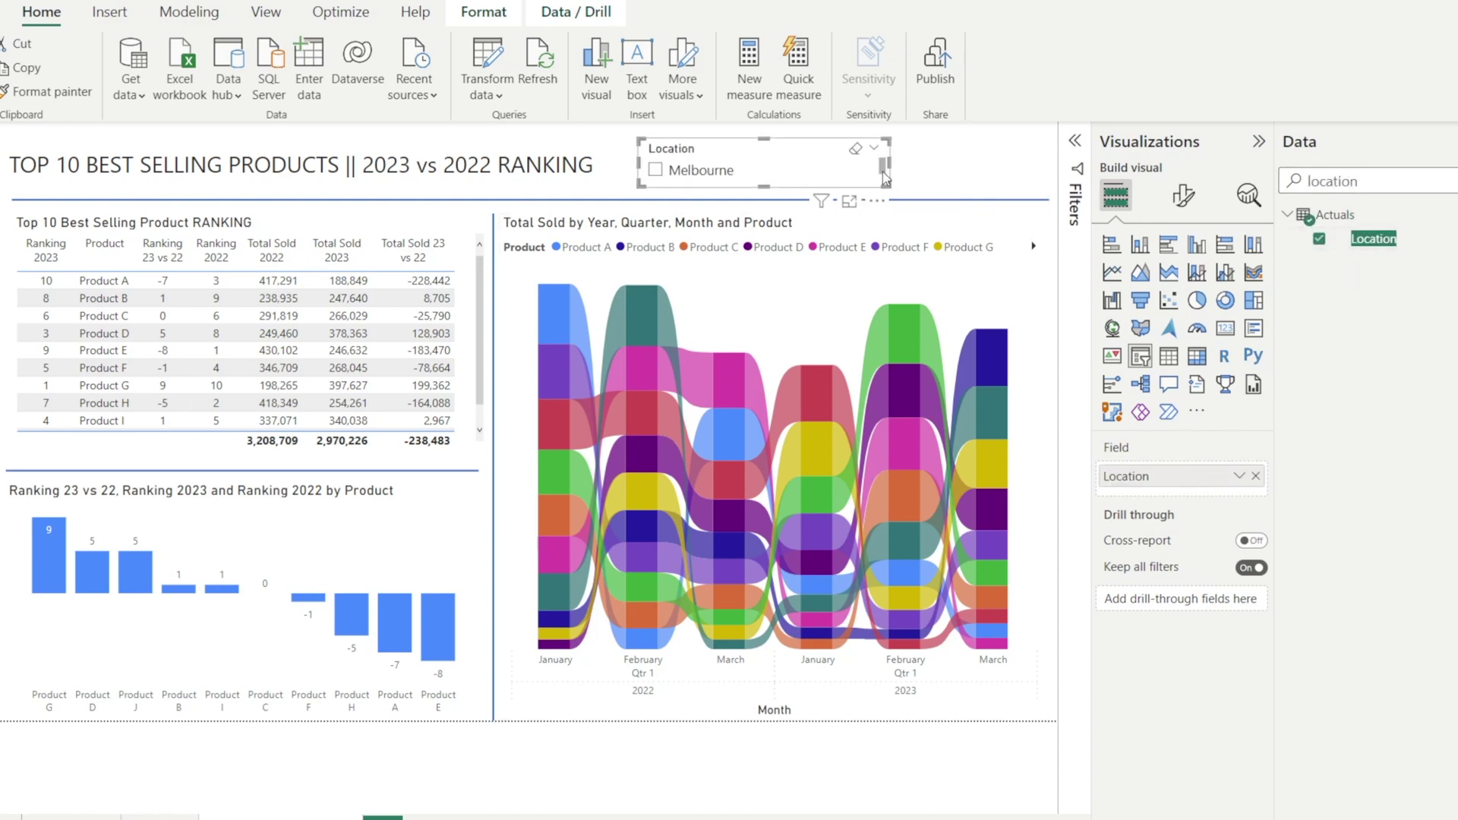
# Make the Location slicer a narrower dropdown.
pyautogui.click(1185, 196)
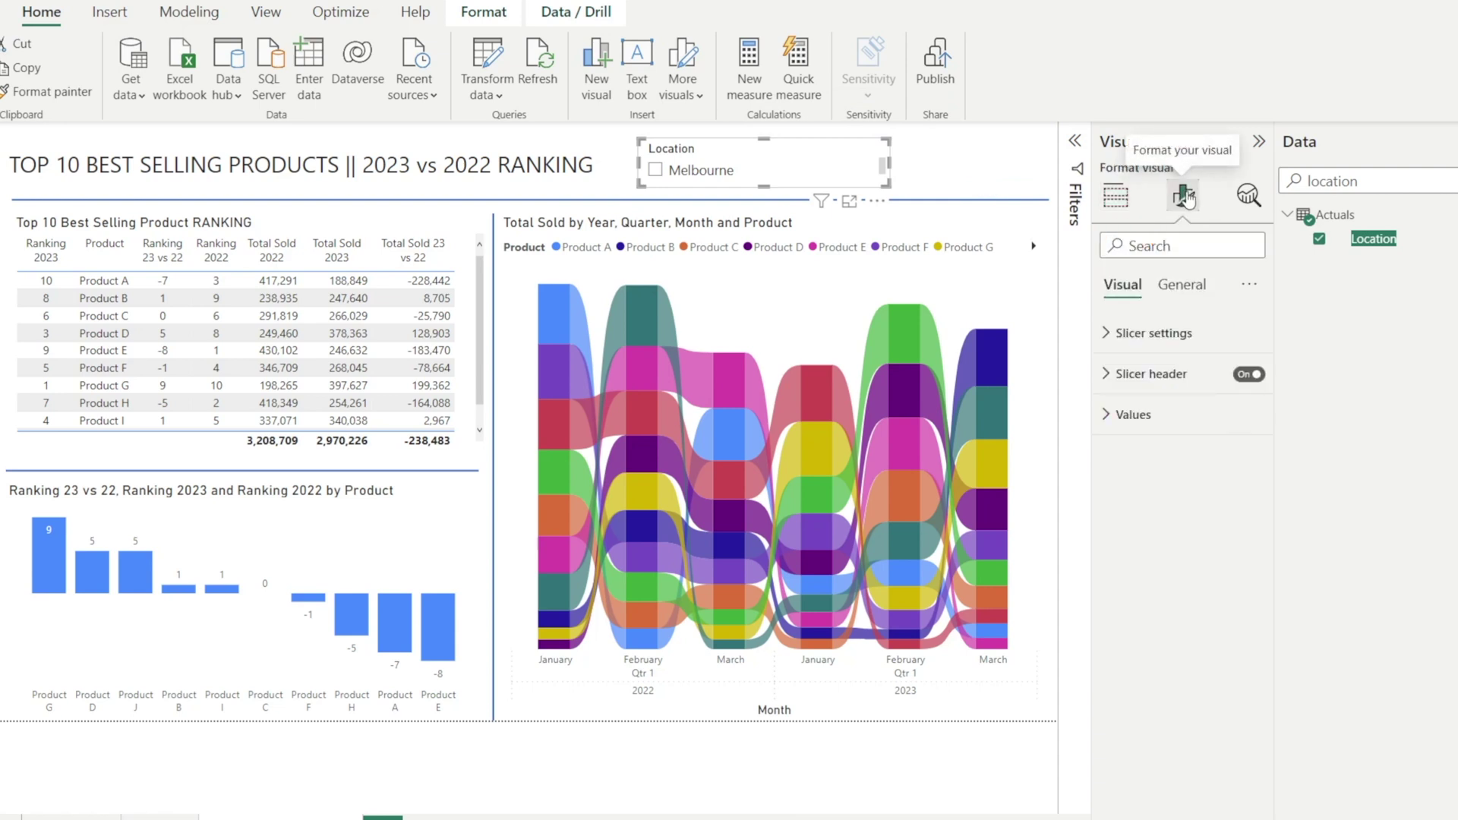
pyautogui.click(1116, 334)
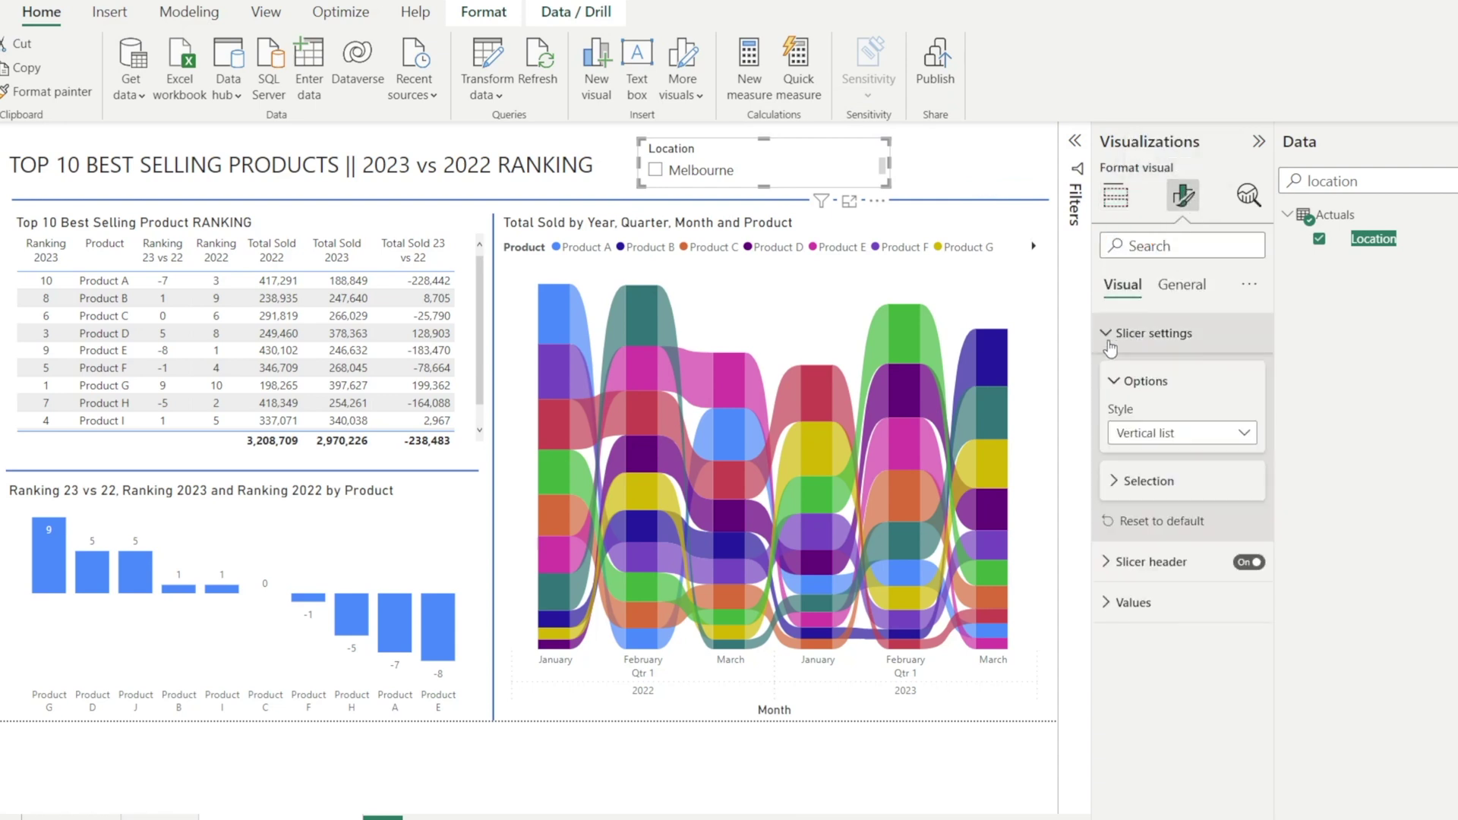
pyautogui.click(1245, 437)
pyautogui.click(1187, 507)
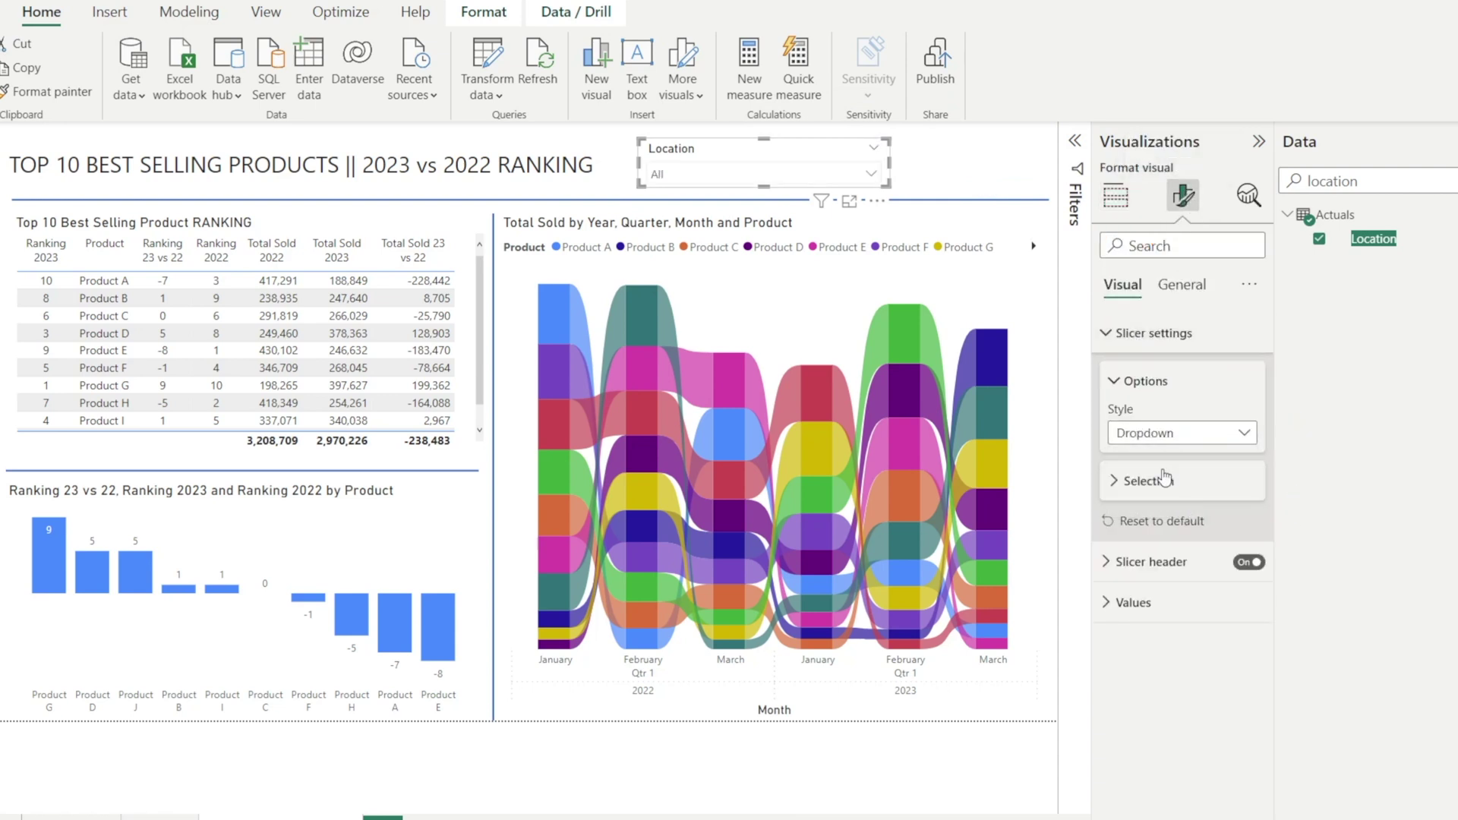
pyautogui.click(877, 177)
pyautogui.click(877, 176)
pyautogui.moveTo(888, 162); pyautogui.dragTo(810, 162)
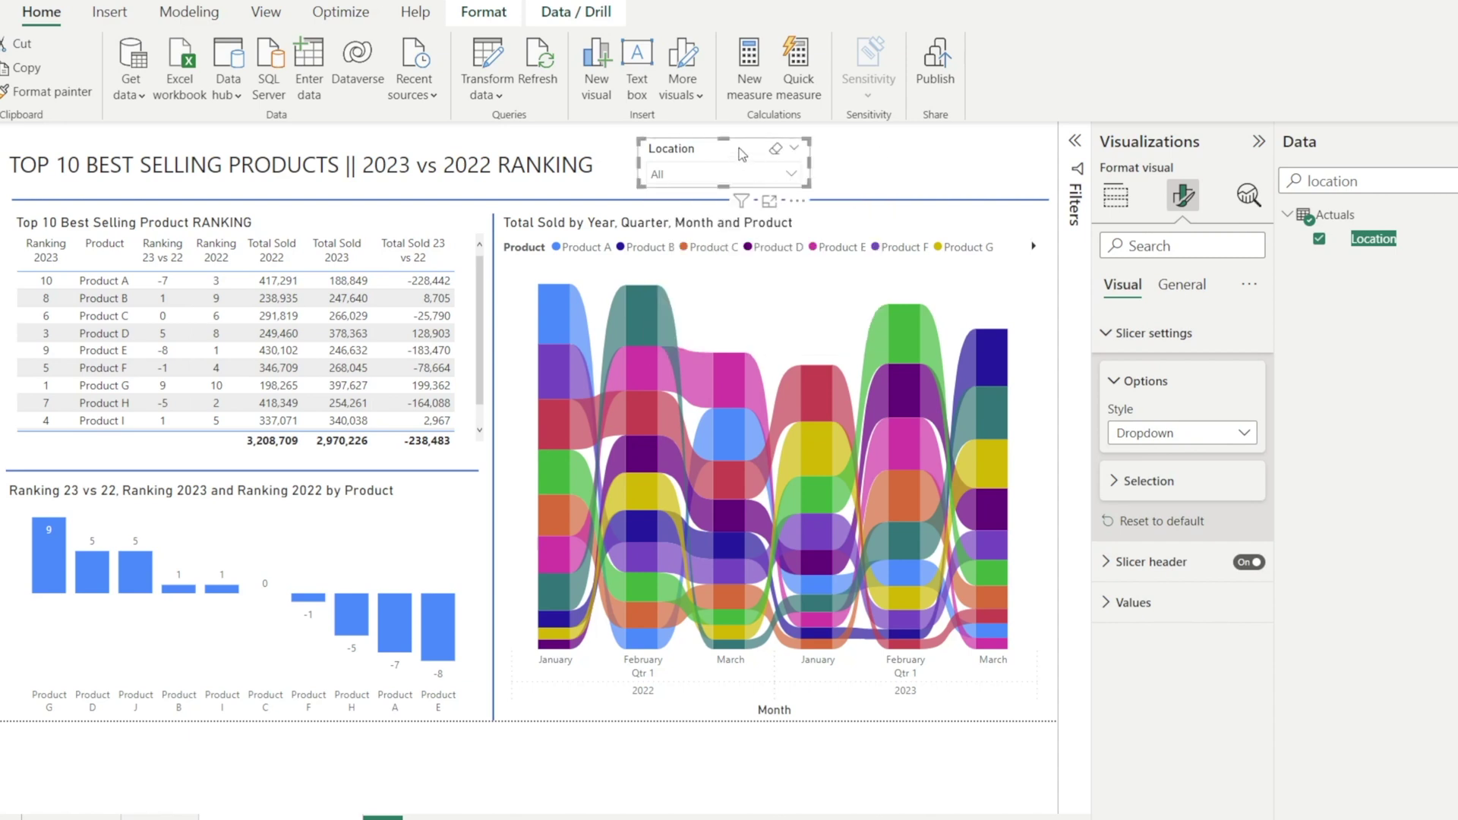
# Duplicate the Location slicer and swap the copy's field to Month.
pyautogui.hotkey('ctrl', 'c')
pyautogui.hotkey('ctrl', 'v')
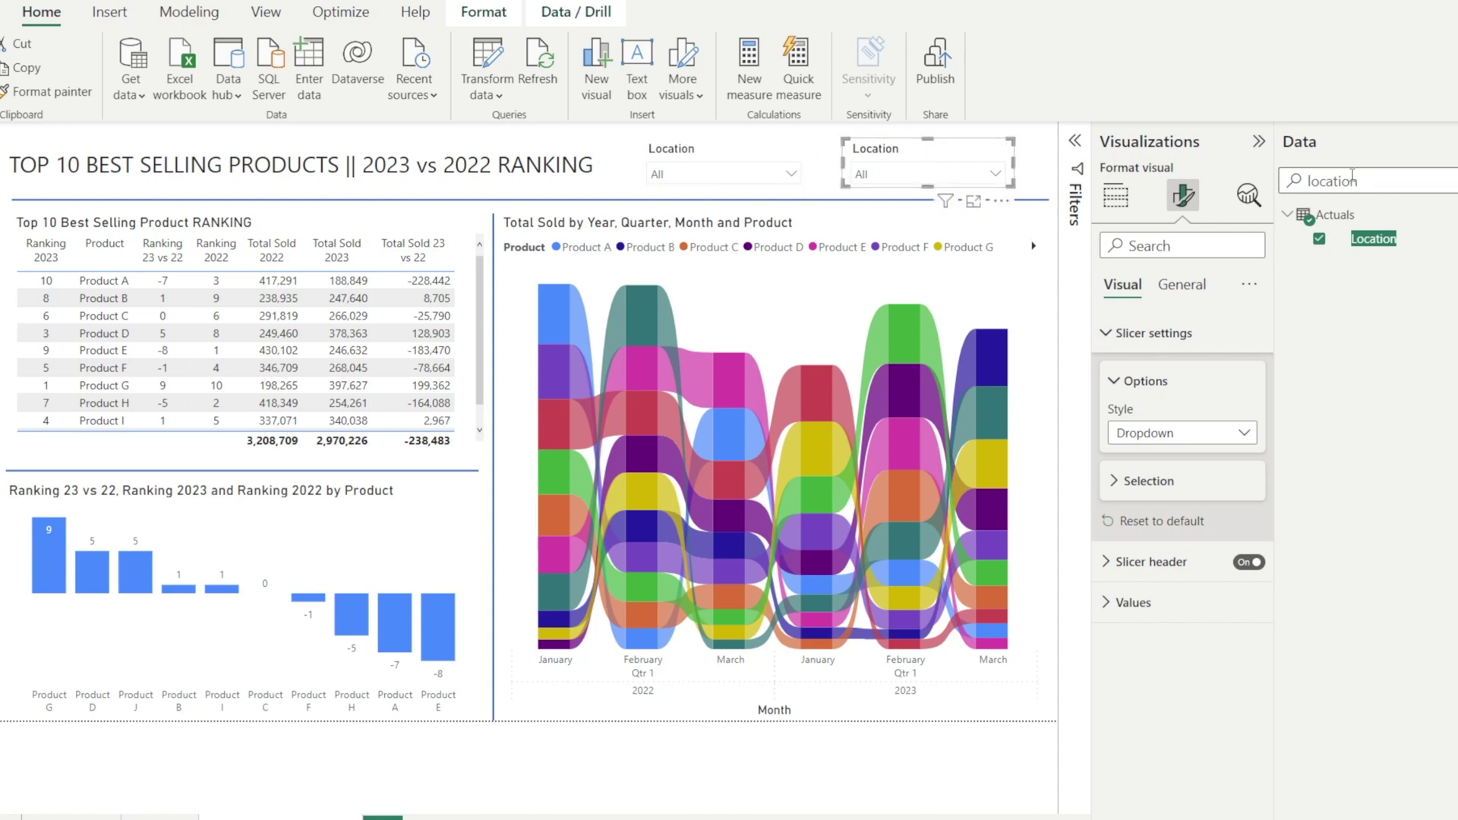
pyautogui.doubleClick(1352, 177)
pyautogui.write('mon')
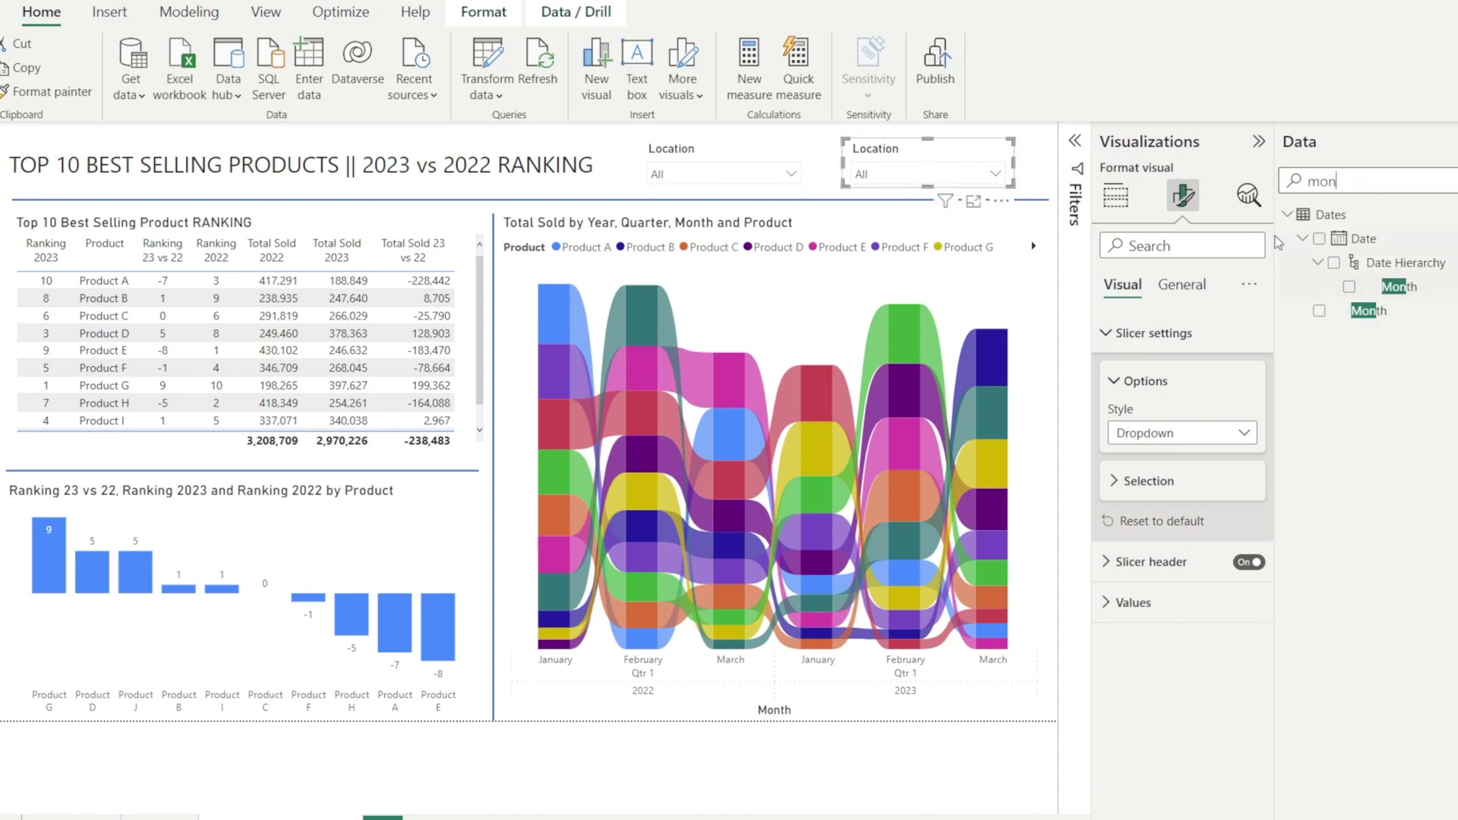
pyautogui.click(1116, 196)
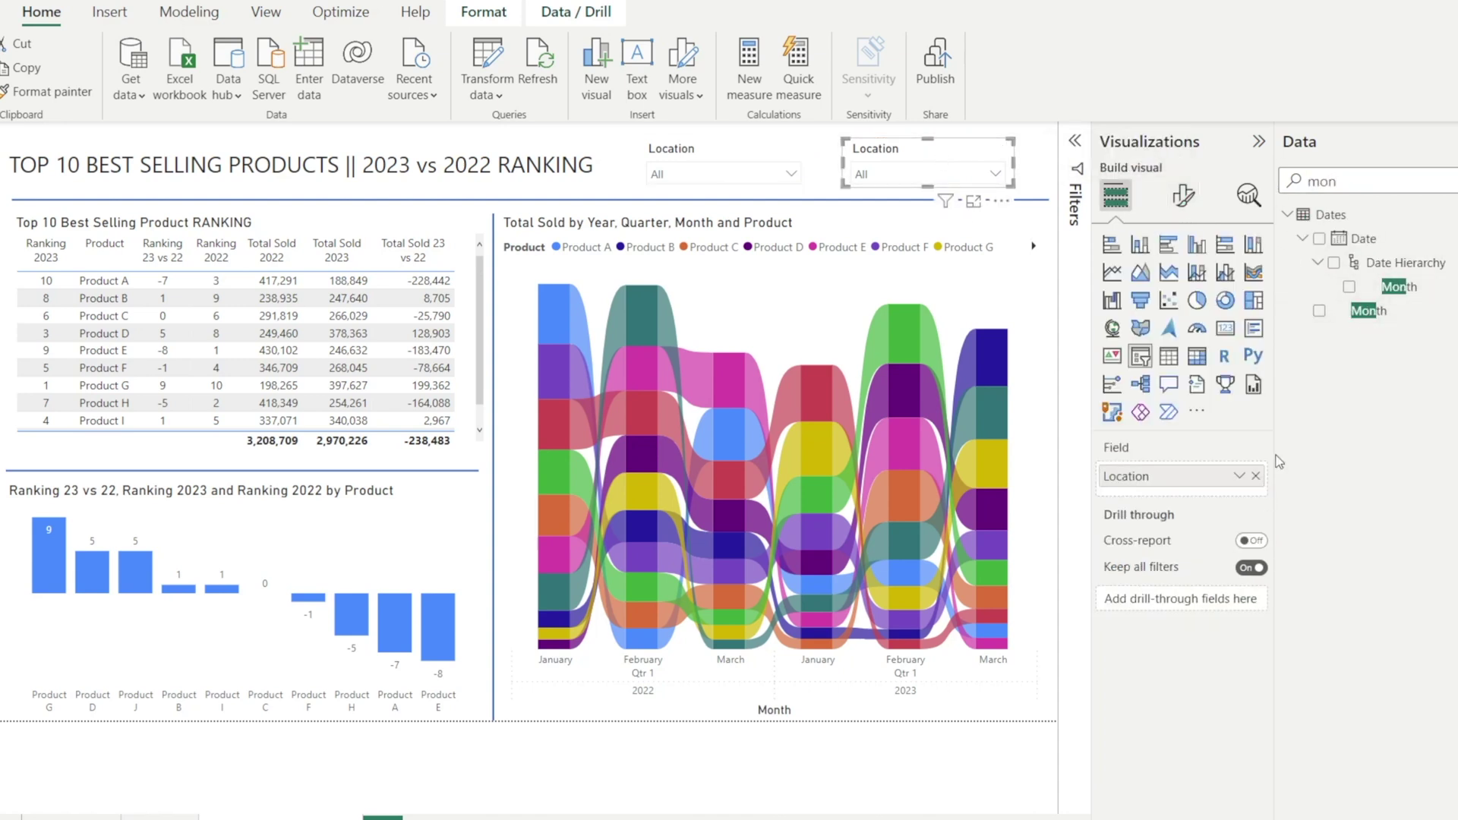
pyautogui.click(1255, 476)
pyautogui.moveTo(1367, 311); pyautogui.dragTo(1181, 475)
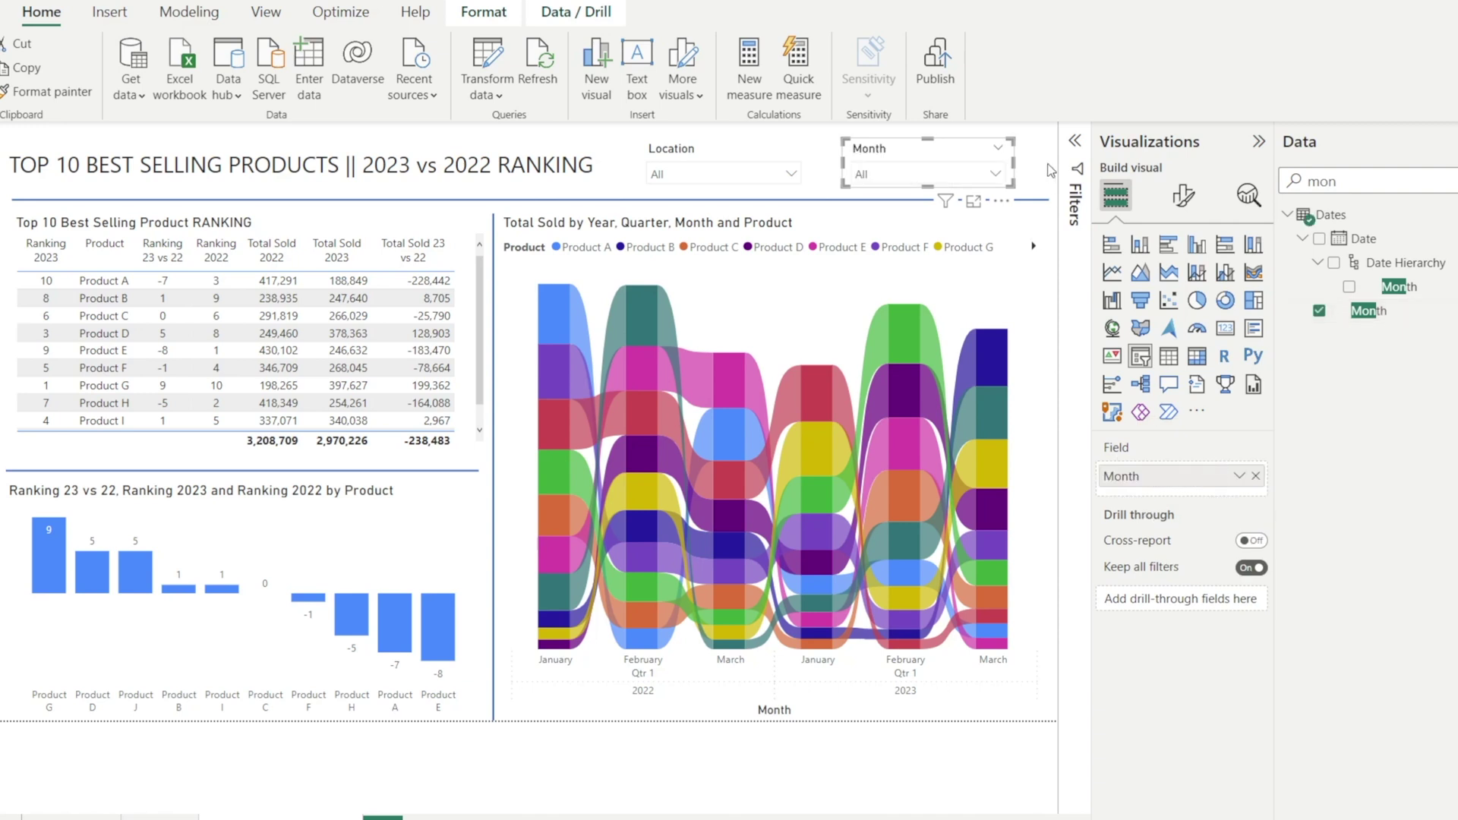
# Test the Month slicer on January, then clear it back to all months.
pyautogui.click(996, 177)
pyautogui.click(881, 229)
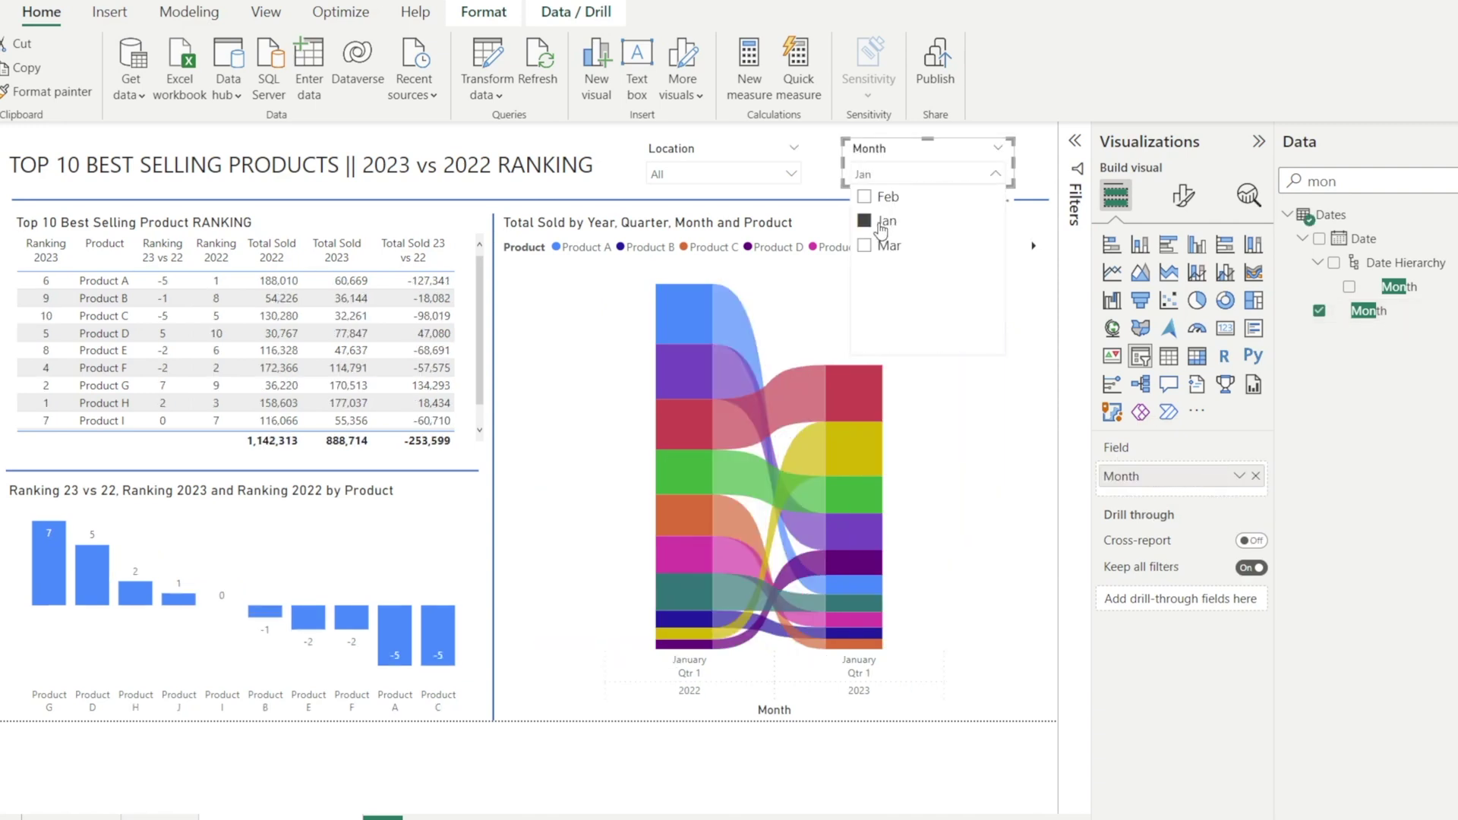
pyautogui.click(881, 229)
pyautogui.click(621, 147)
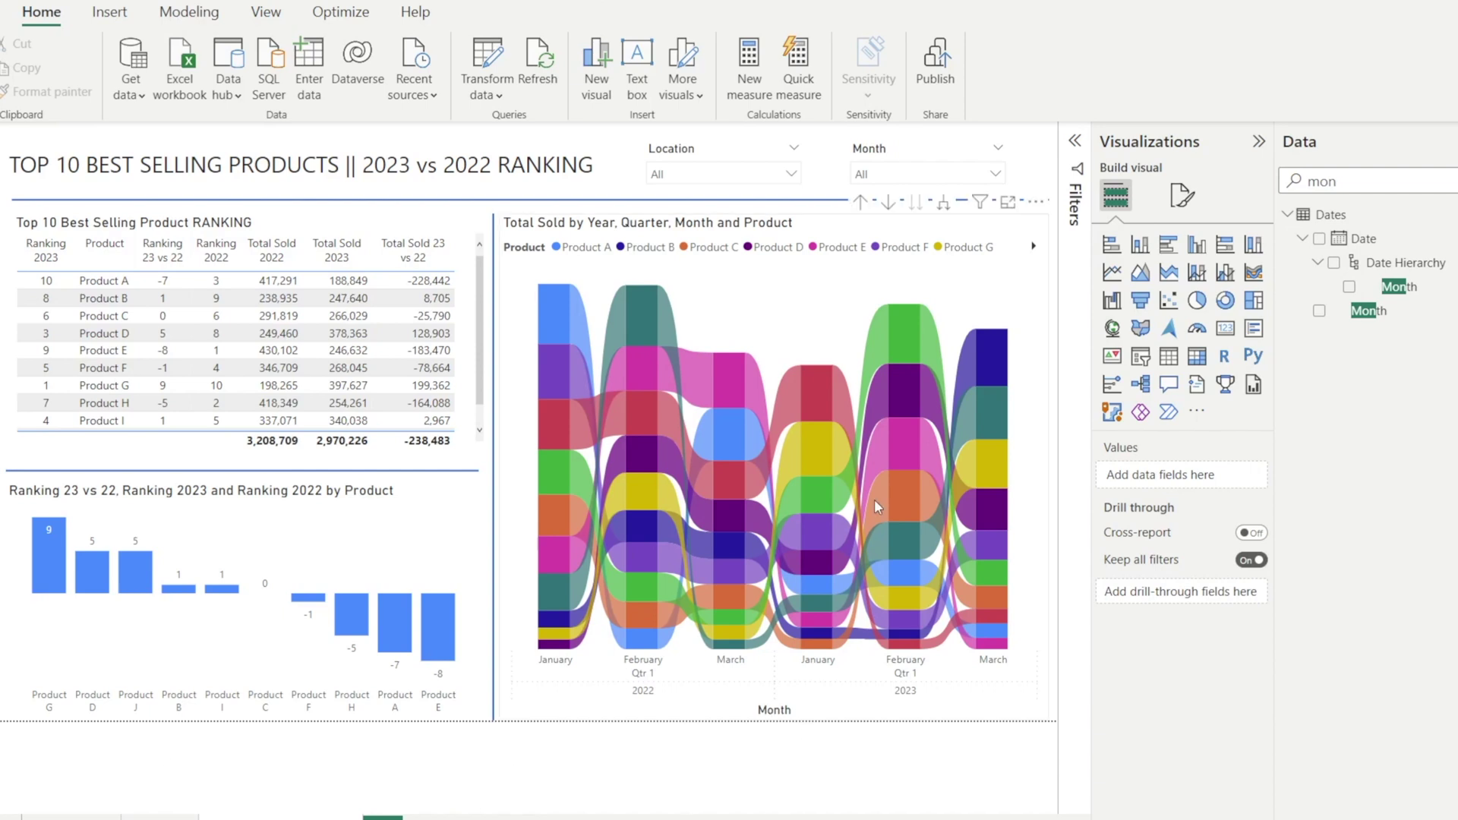
# Turn off the ribbon chart's Month X-axis title.
pyautogui.click(858, 299)
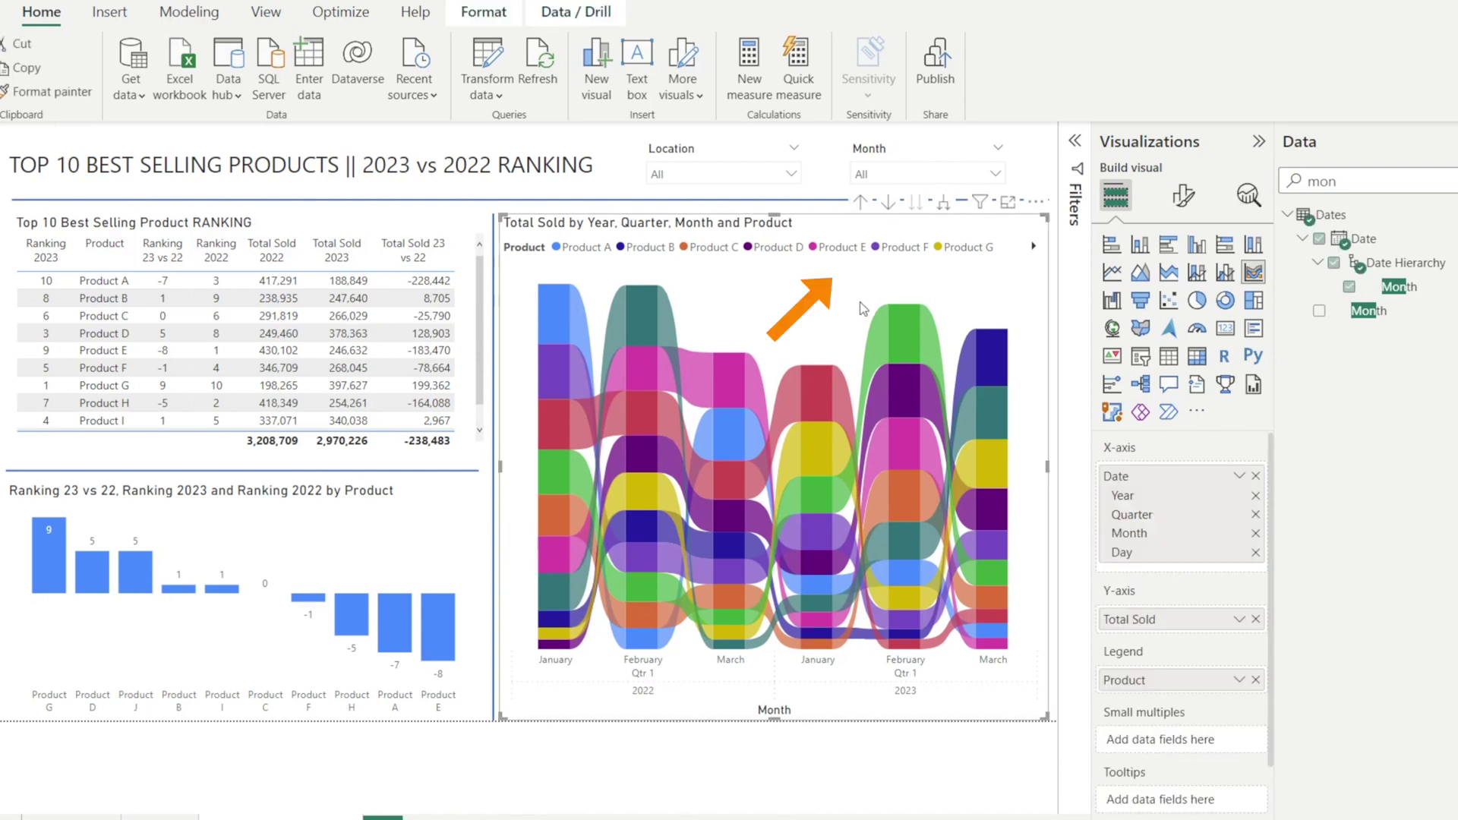
pyautogui.click(1191, 202)
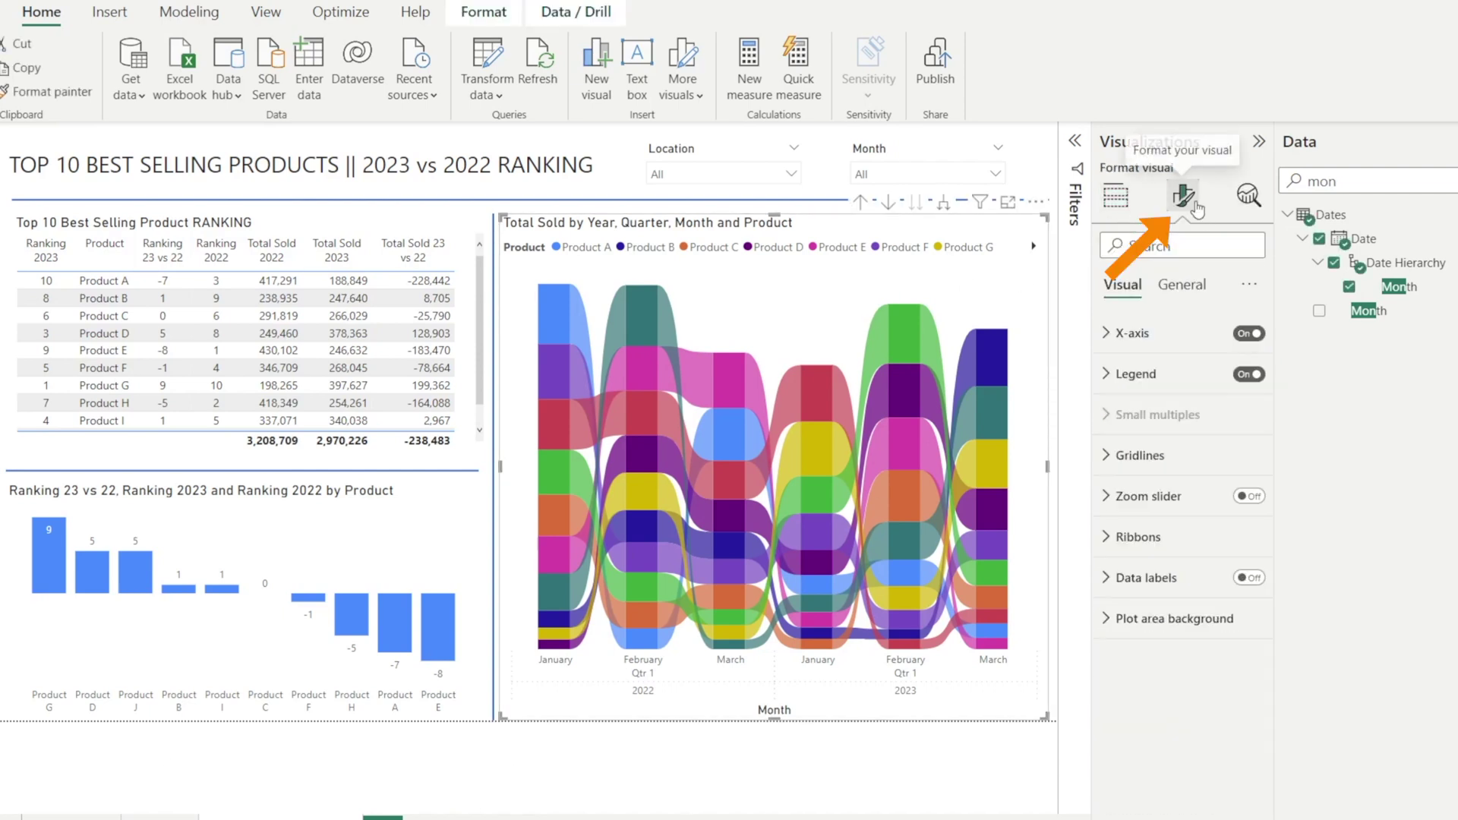
pyautogui.click(1113, 341)
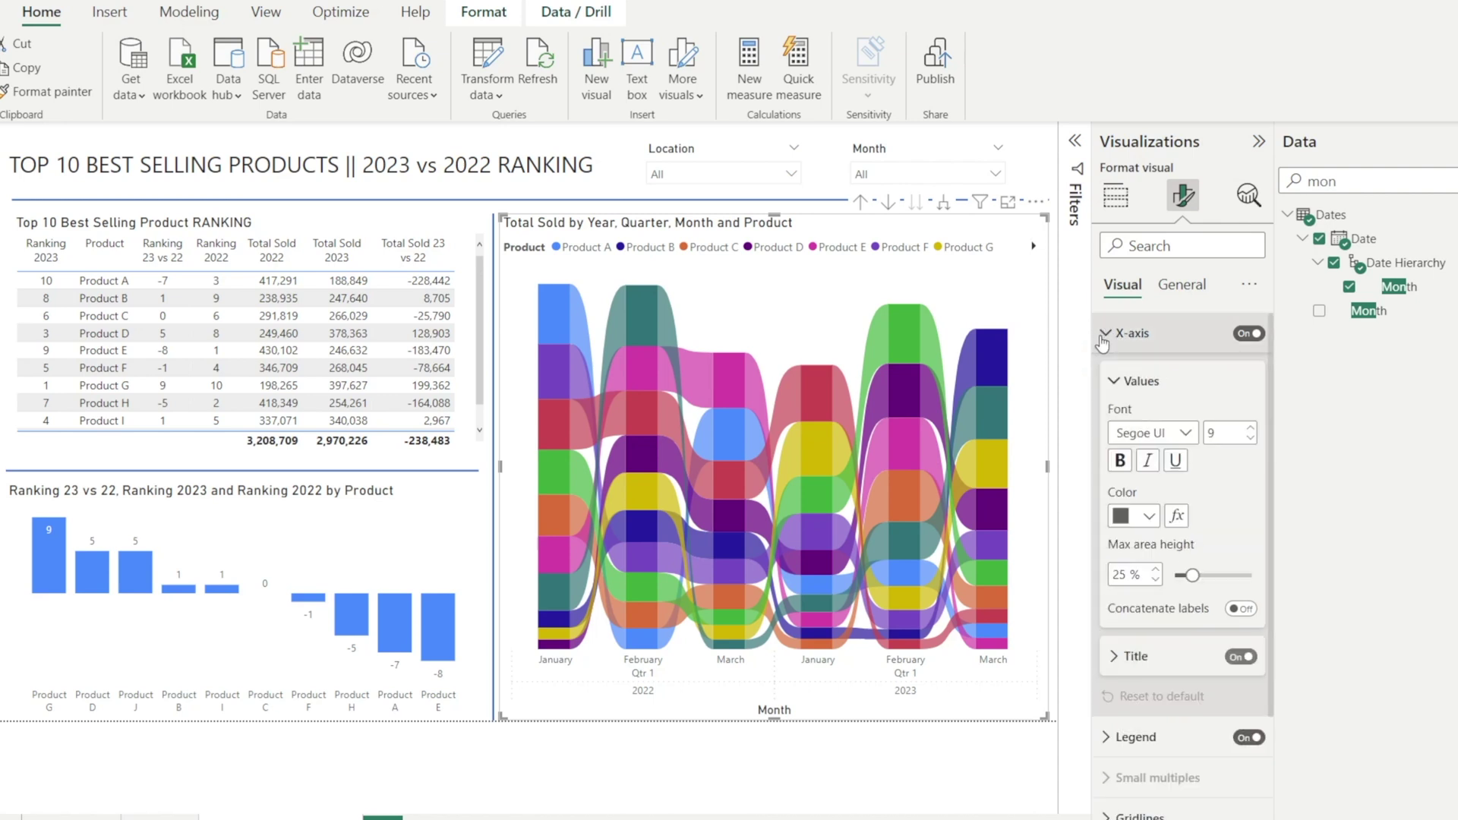
pyautogui.click(1239, 658)
pyautogui.click(934, 763)
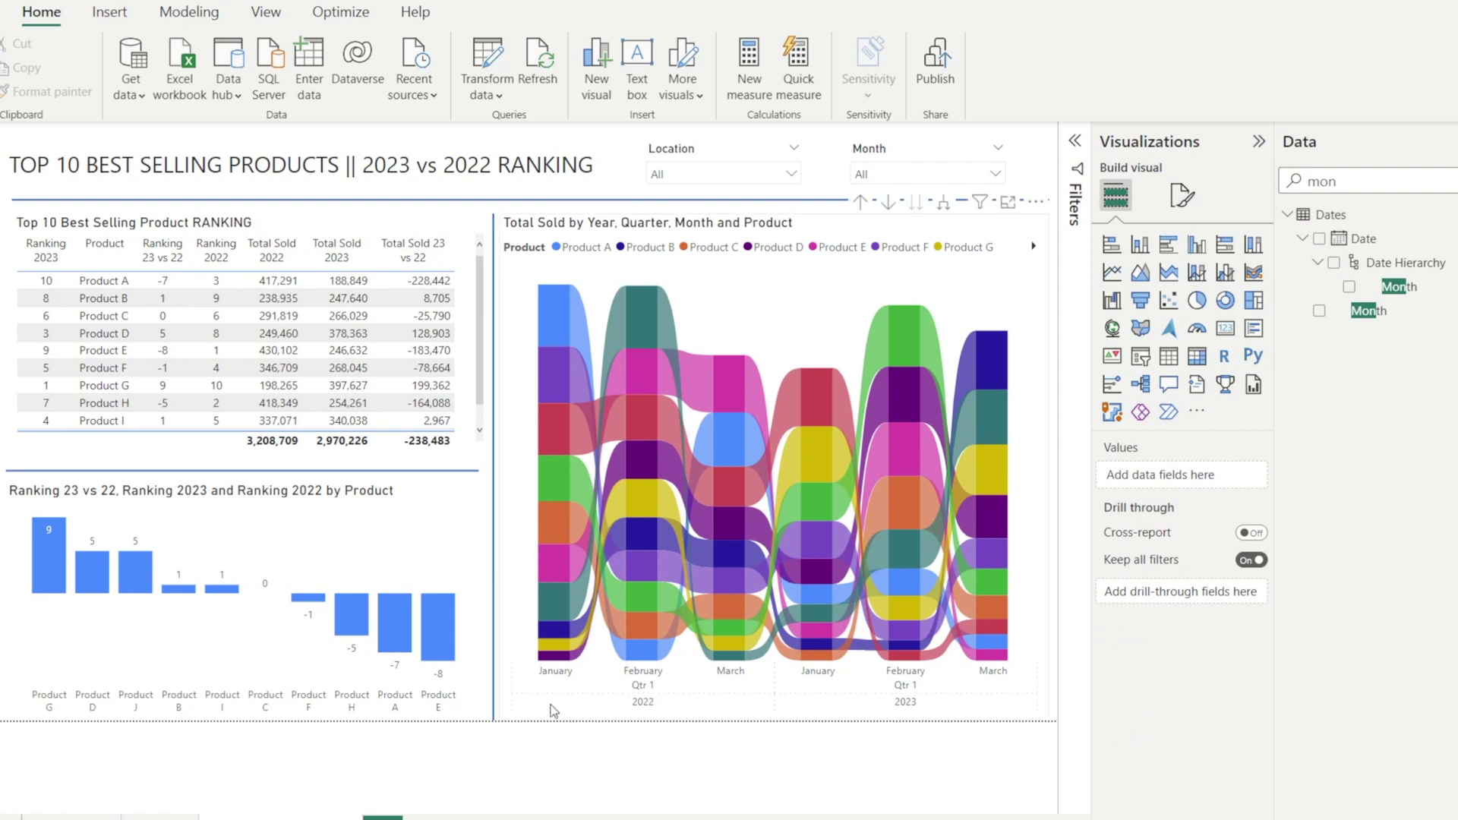
# Title the bar chart 'YOY Movement in Product Ranking'.
pyautogui.click(341, 521)
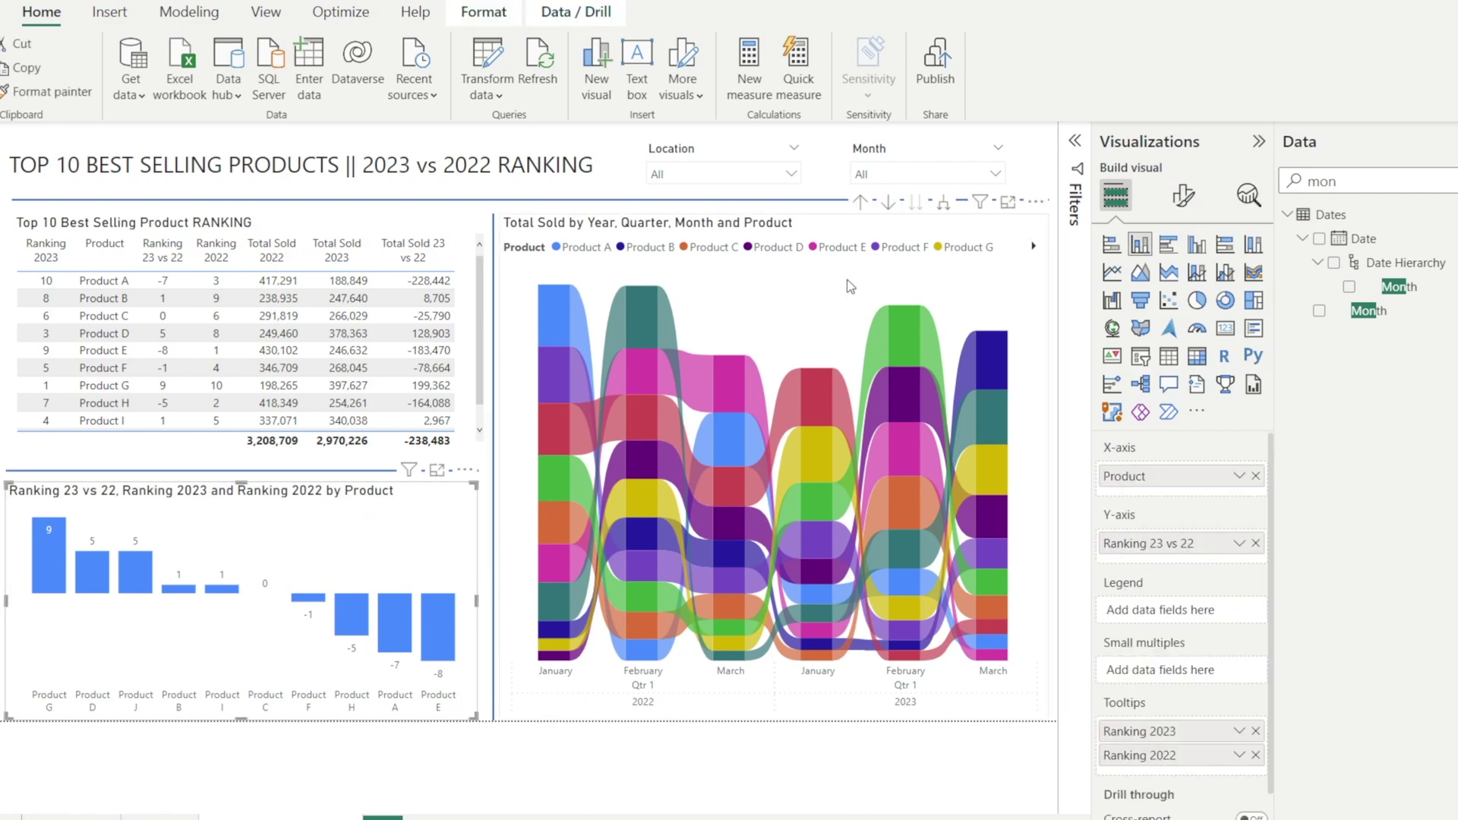
pyautogui.click(1189, 195)
pyautogui.click(1181, 285)
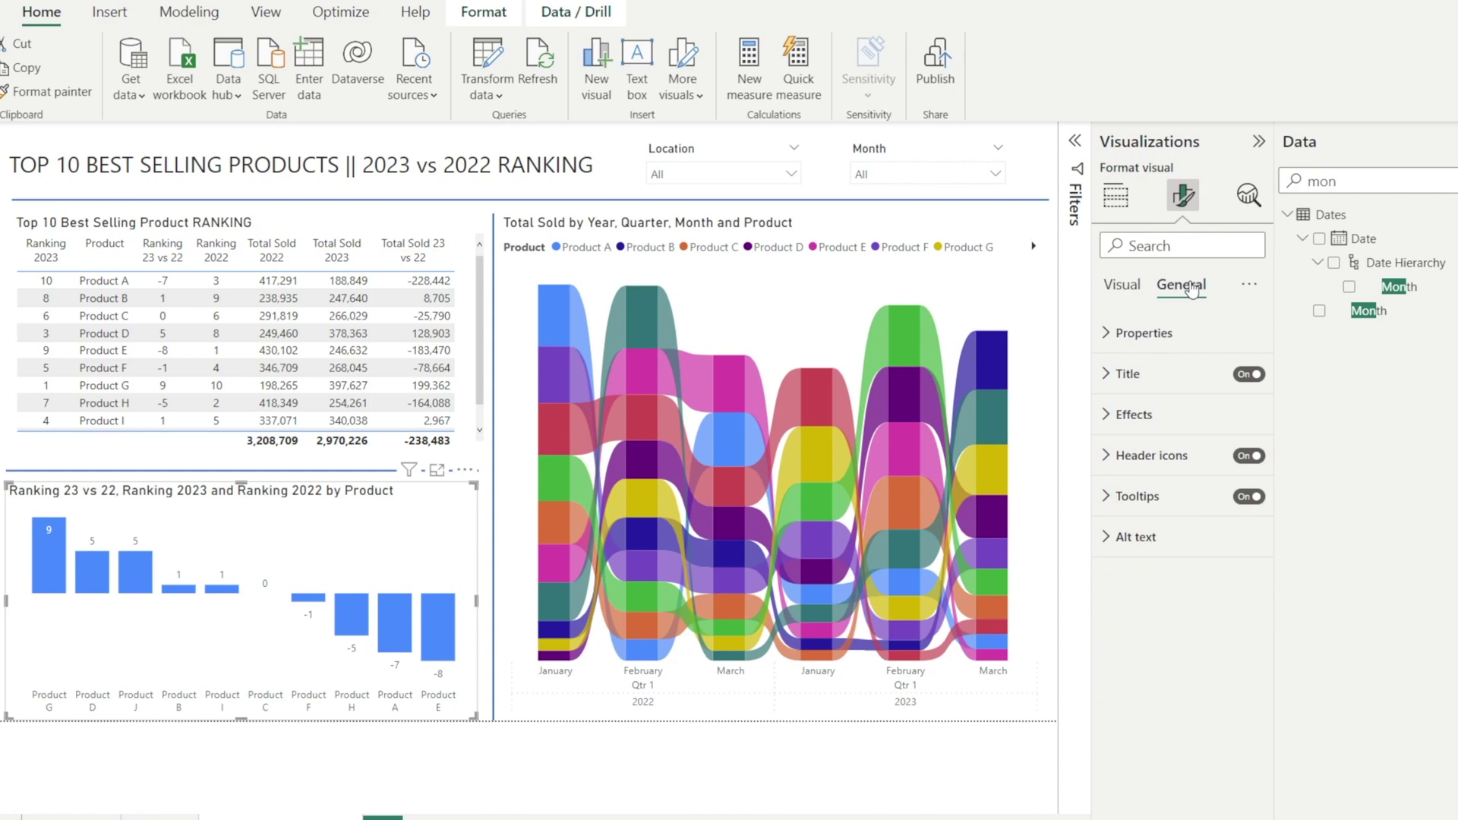
pyautogui.click(1110, 373)
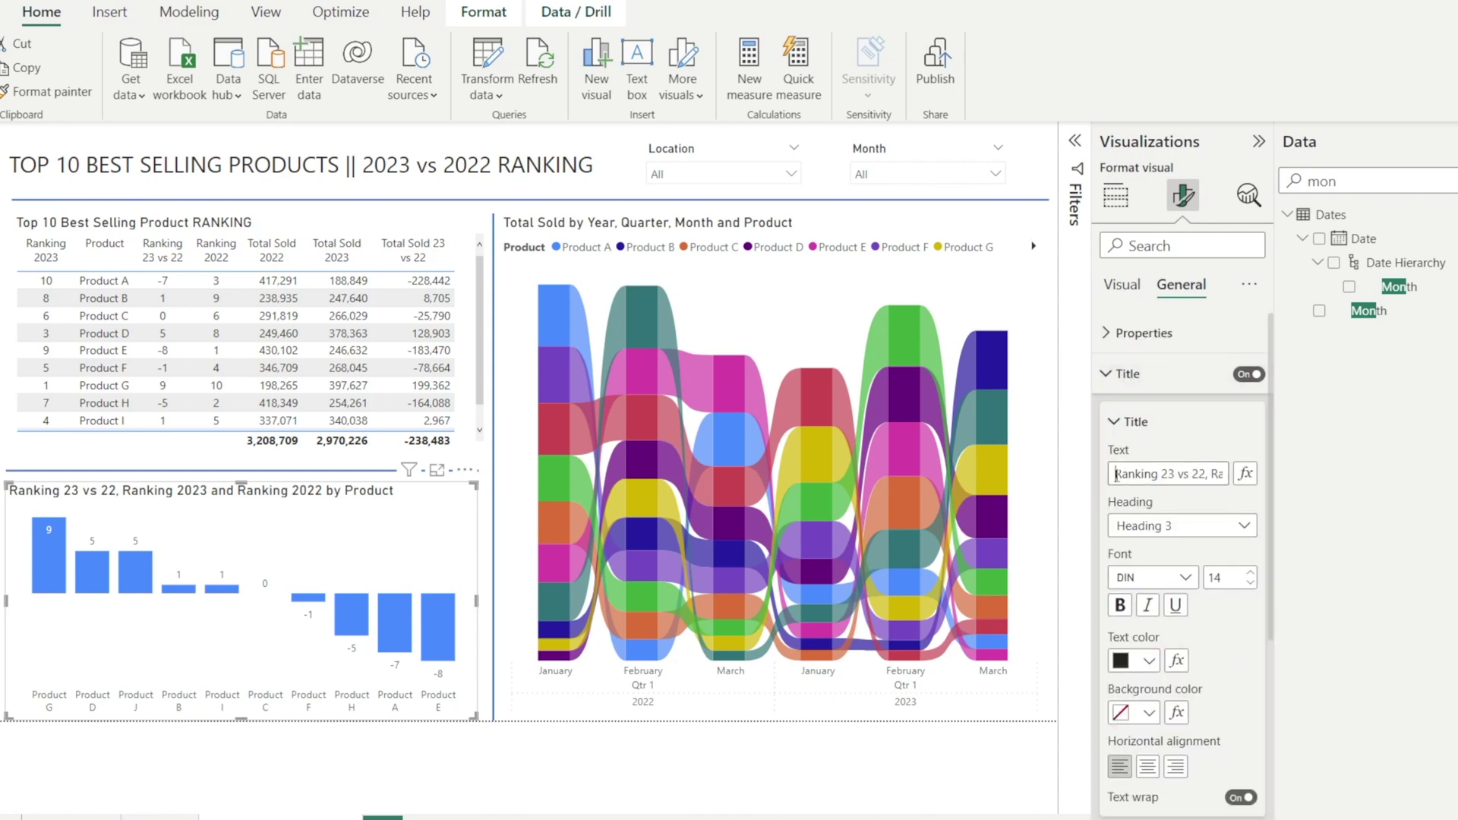
pyautogui.moveTo(1116, 475); pyautogui.dragTo(1354, 482)
pyautogui.write('YOY Movement in Product Ranking')
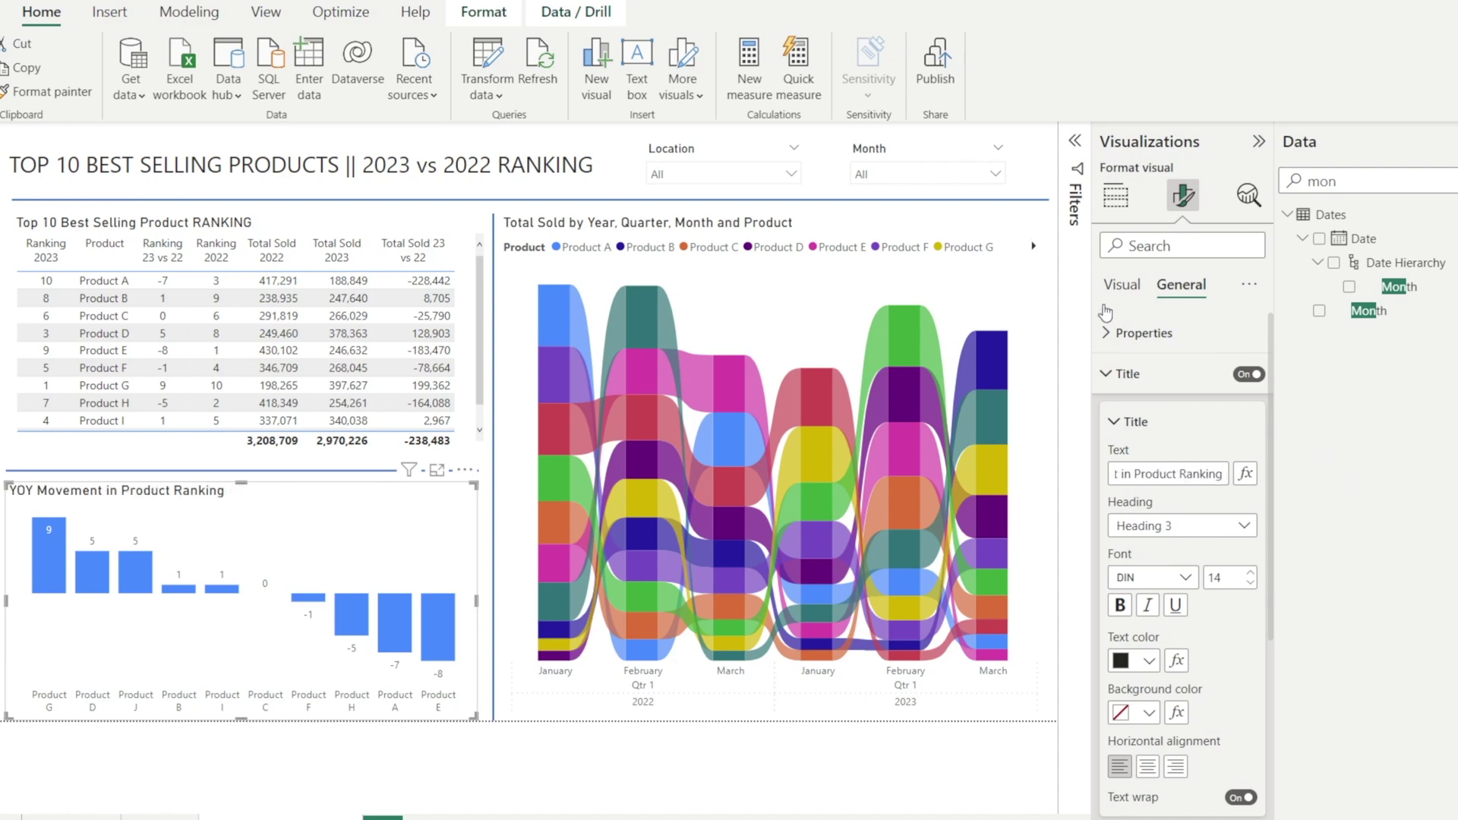
# Title the ribbon chart 'Top 10 Best Selling Products By Month'.
pyautogui.click(794, 228)
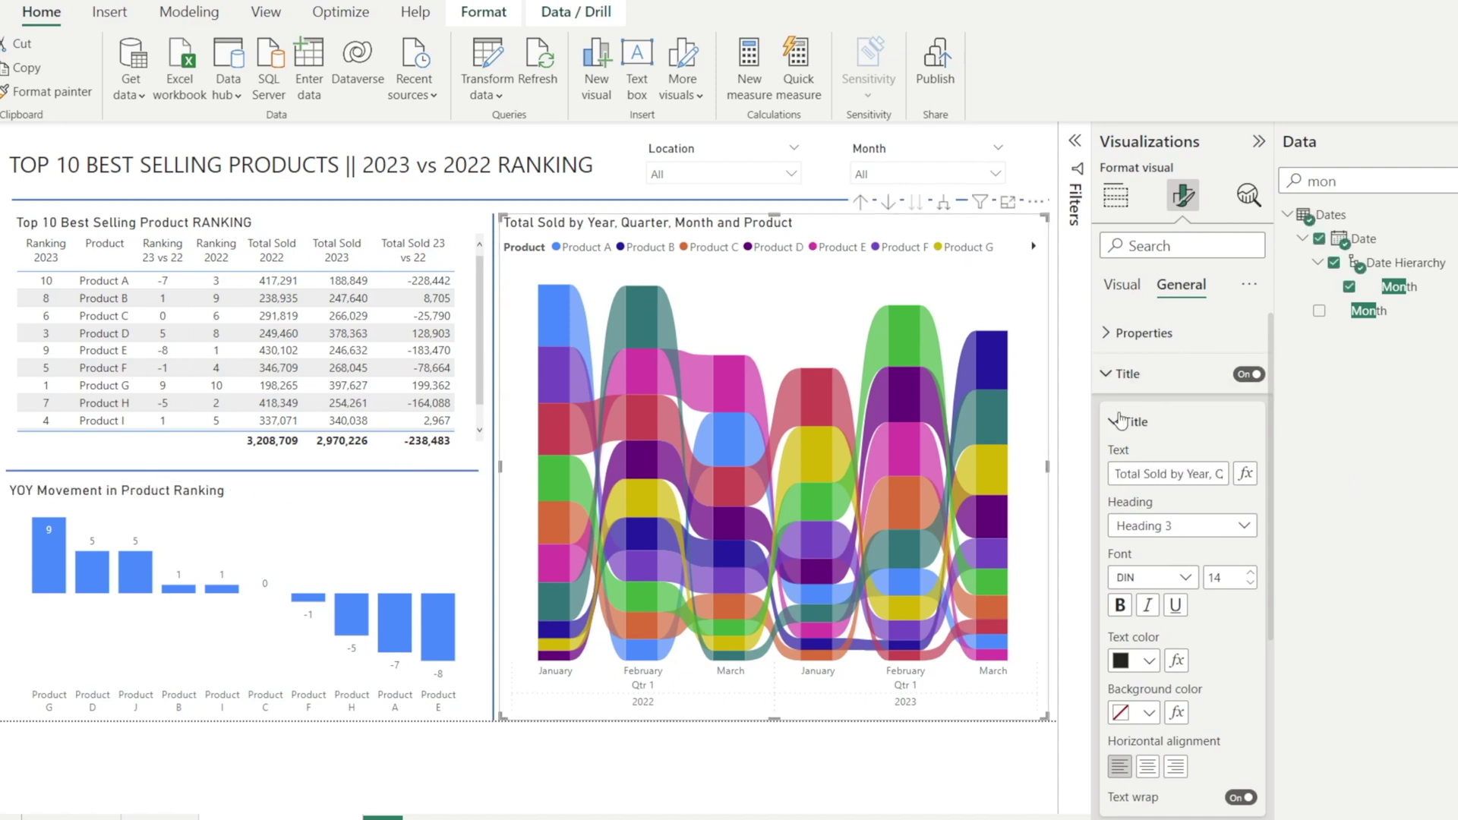
pyautogui.hotkey('ctrl', 'a')
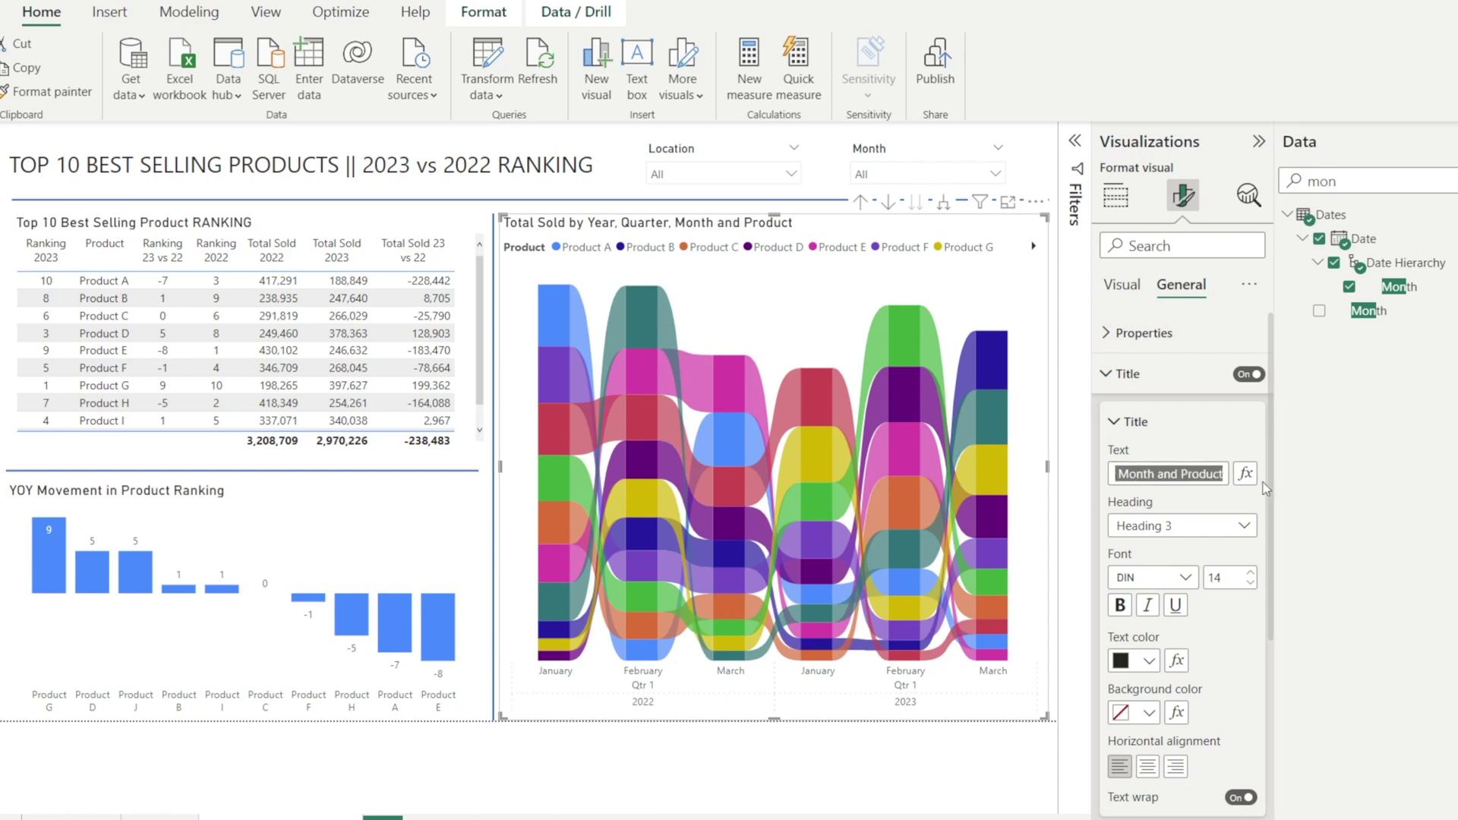
pyautogui.write('Top 10 Best Se')
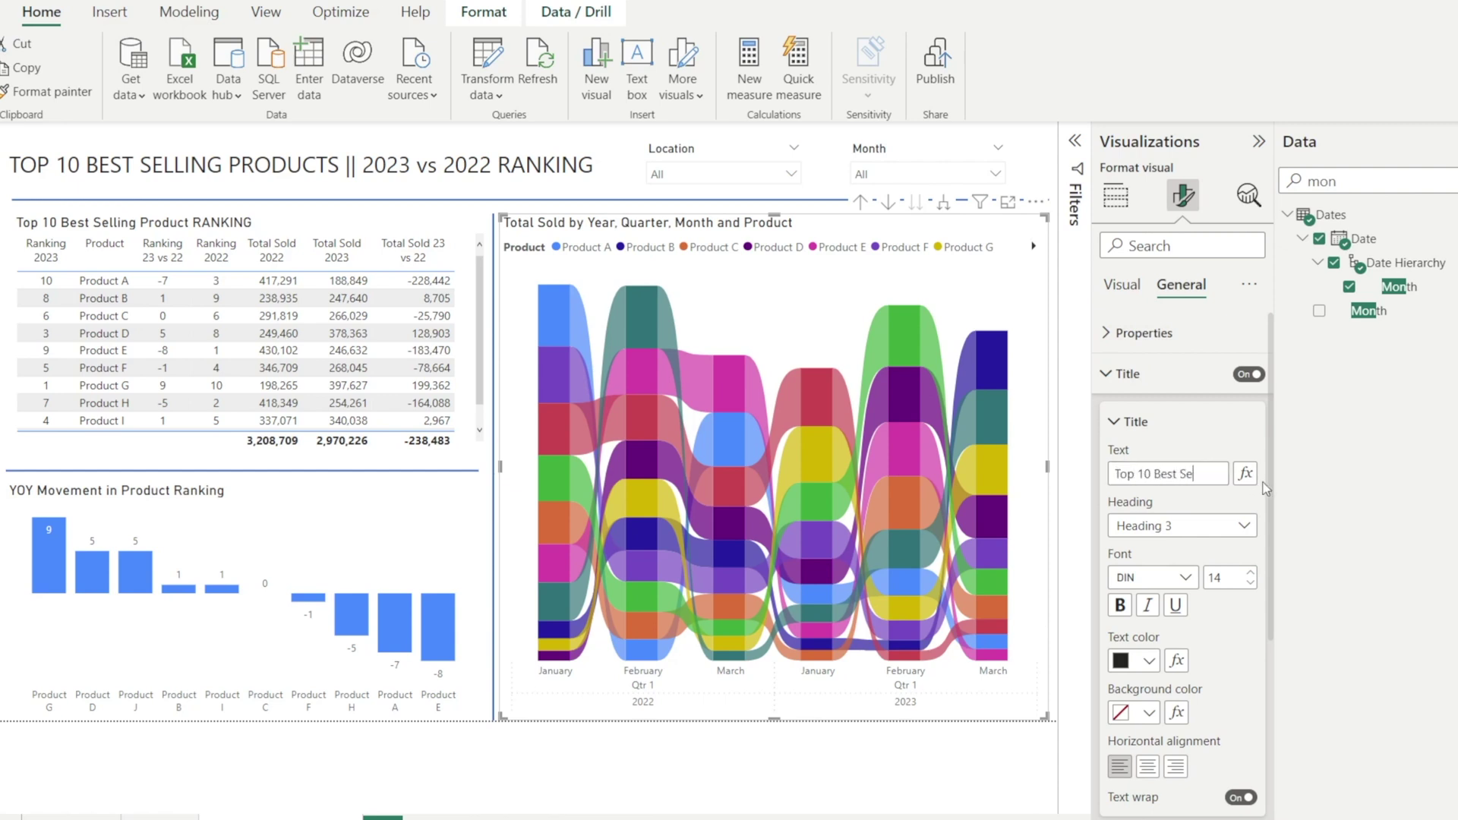
pyautogui.write('lling Product')
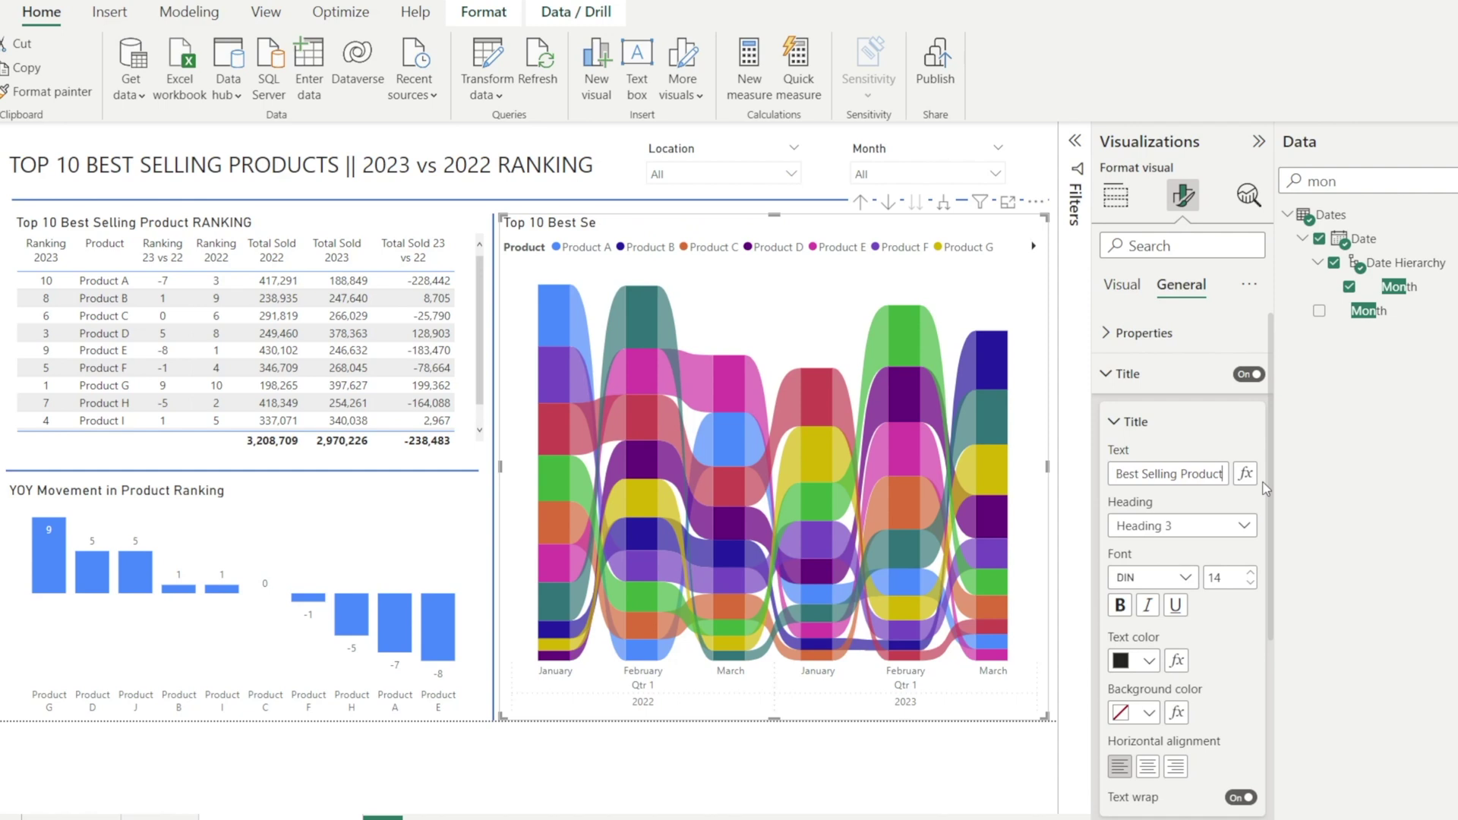
pyautogui.write('s By Month')
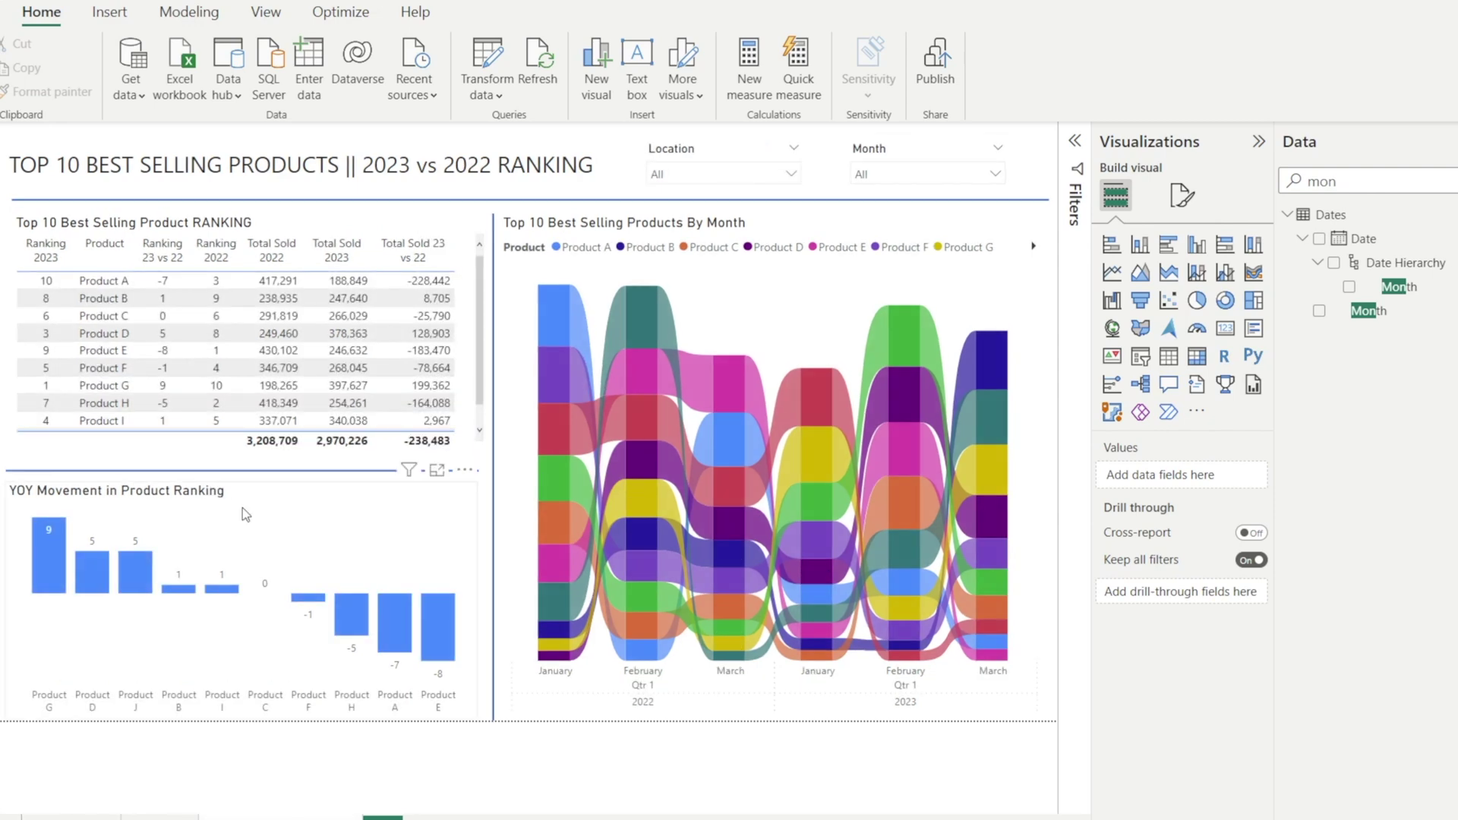
# Open Icons conditional formatting for the ranking table's Ranking 23 vs 22 column.
pyautogui.click(244, 228)
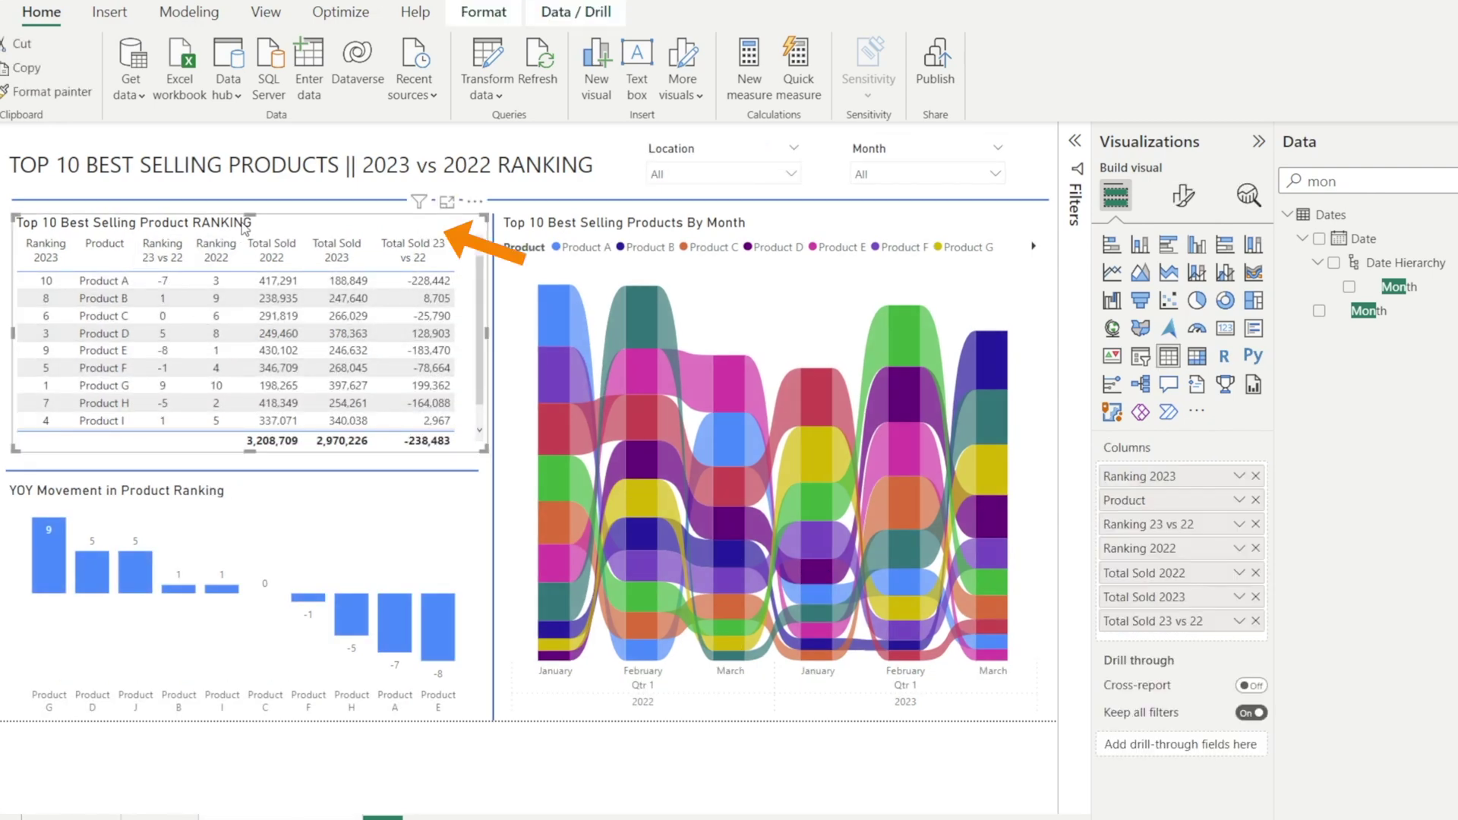
pyautogui.rightClick(1142, 538)
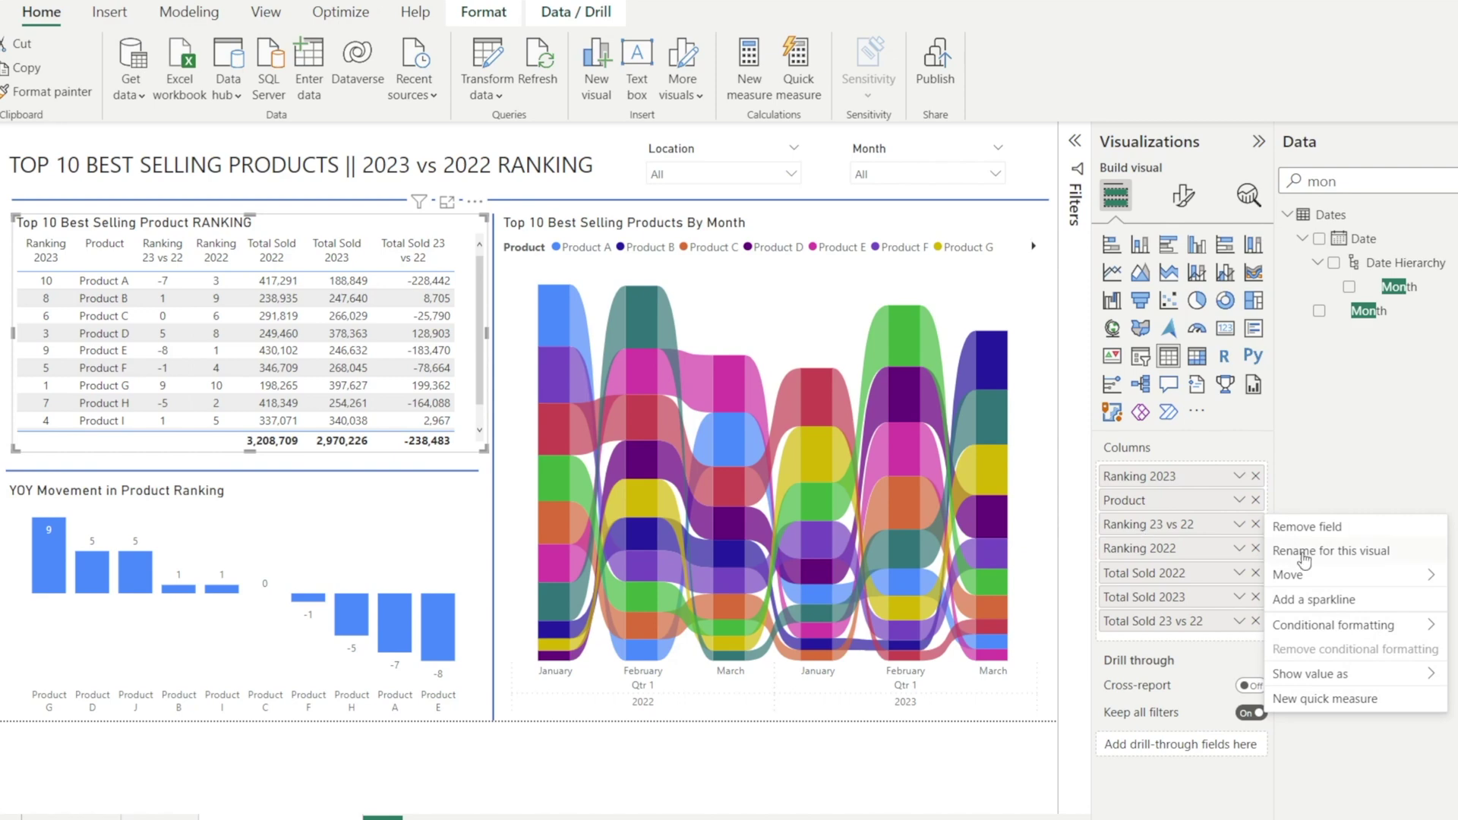
pyautogui.moveTo(1349, 636)
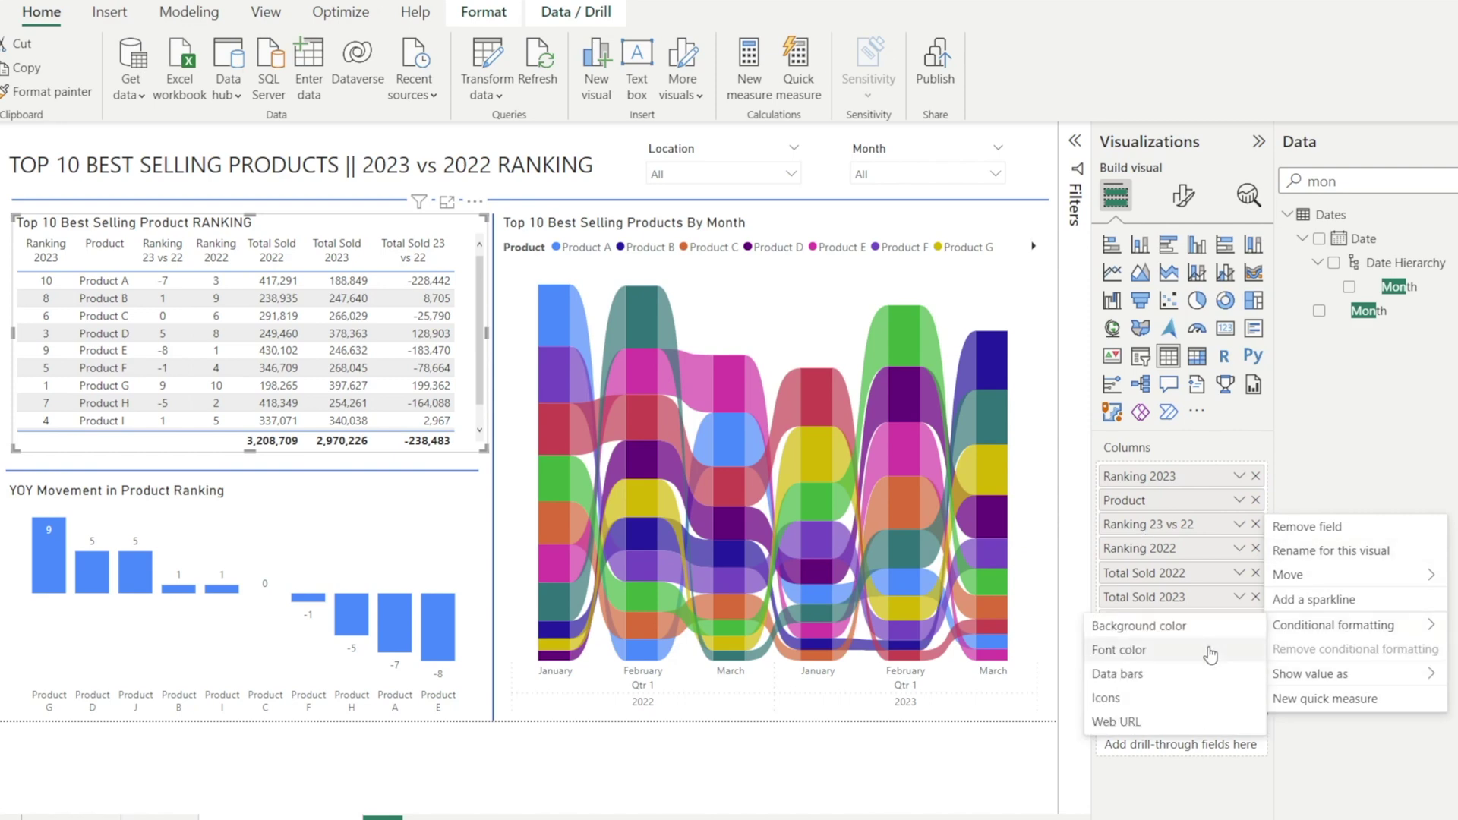
pyautogui.click(1176, 705)
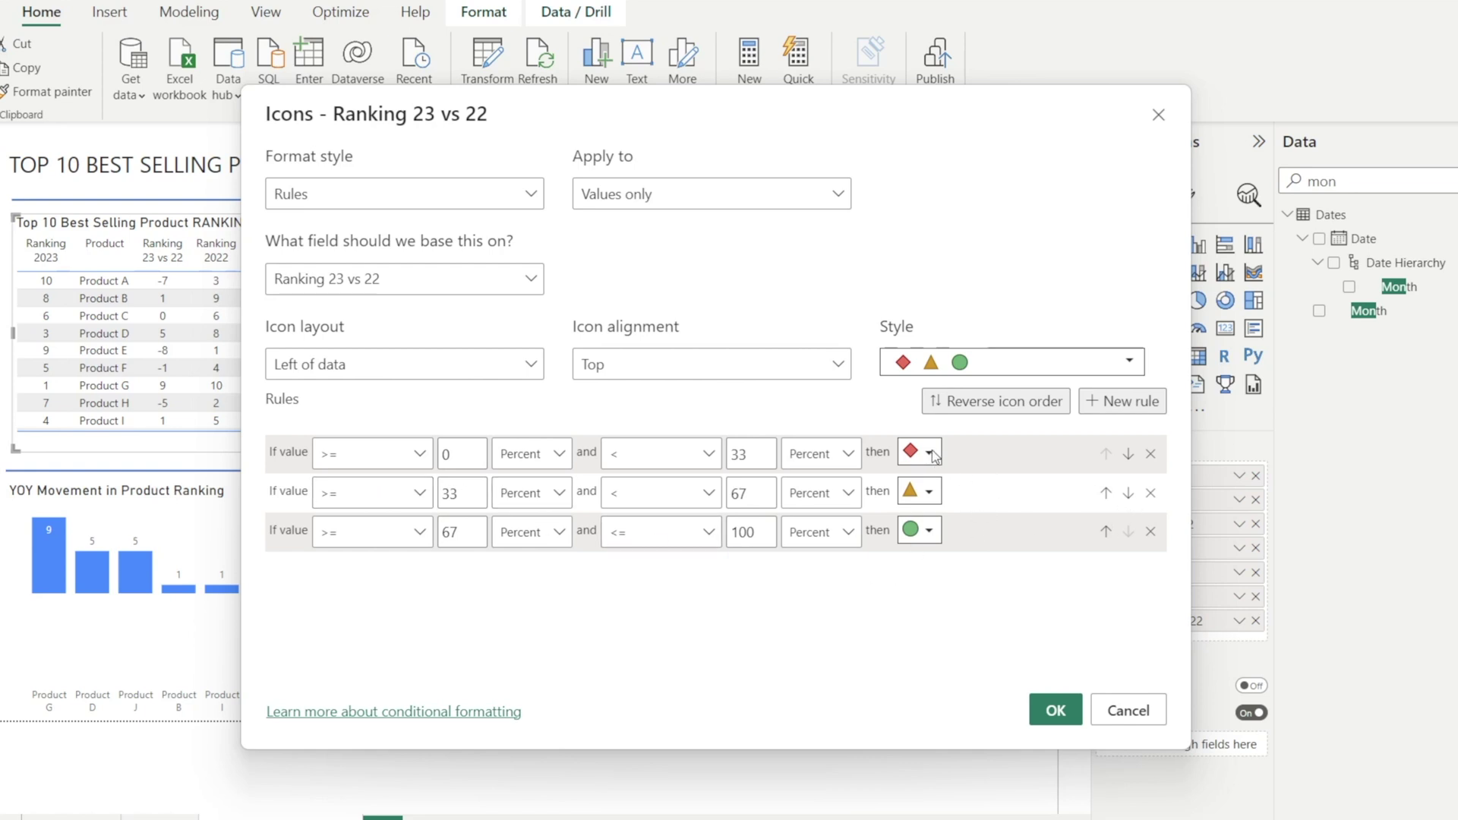
# Delete the middle triangle rule and flag negative numbers below 0 with a red X circle.
pyautogui.click(1150, 495)
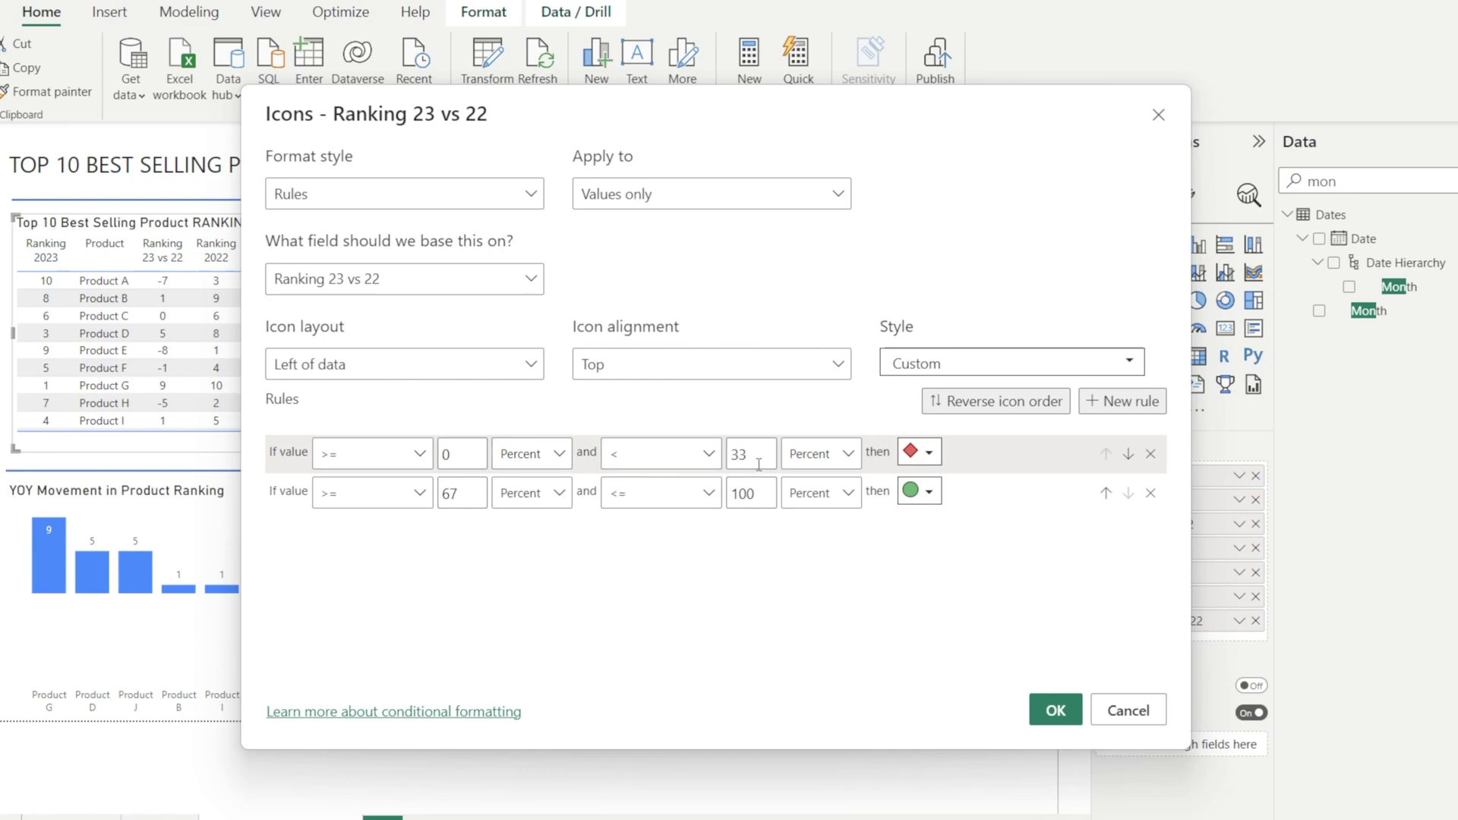
pyautogui.click(558, 456)
pyautogui.click(560, 486)
pyautogui.click(845, 454)
pyautogui.click(834, 486)
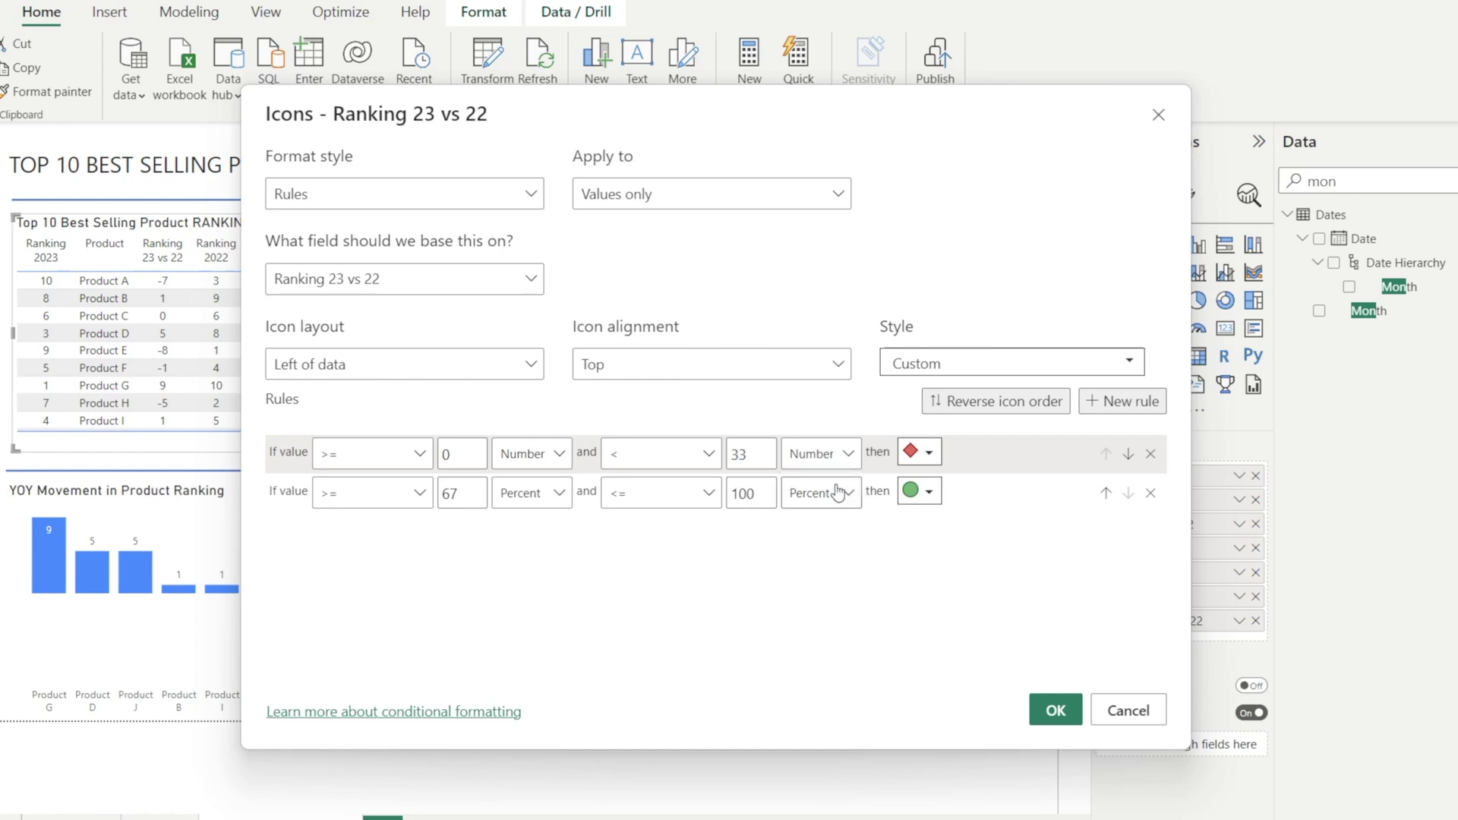
pyautogui.doubleClick(748, 453)
pyautogui.write('0')
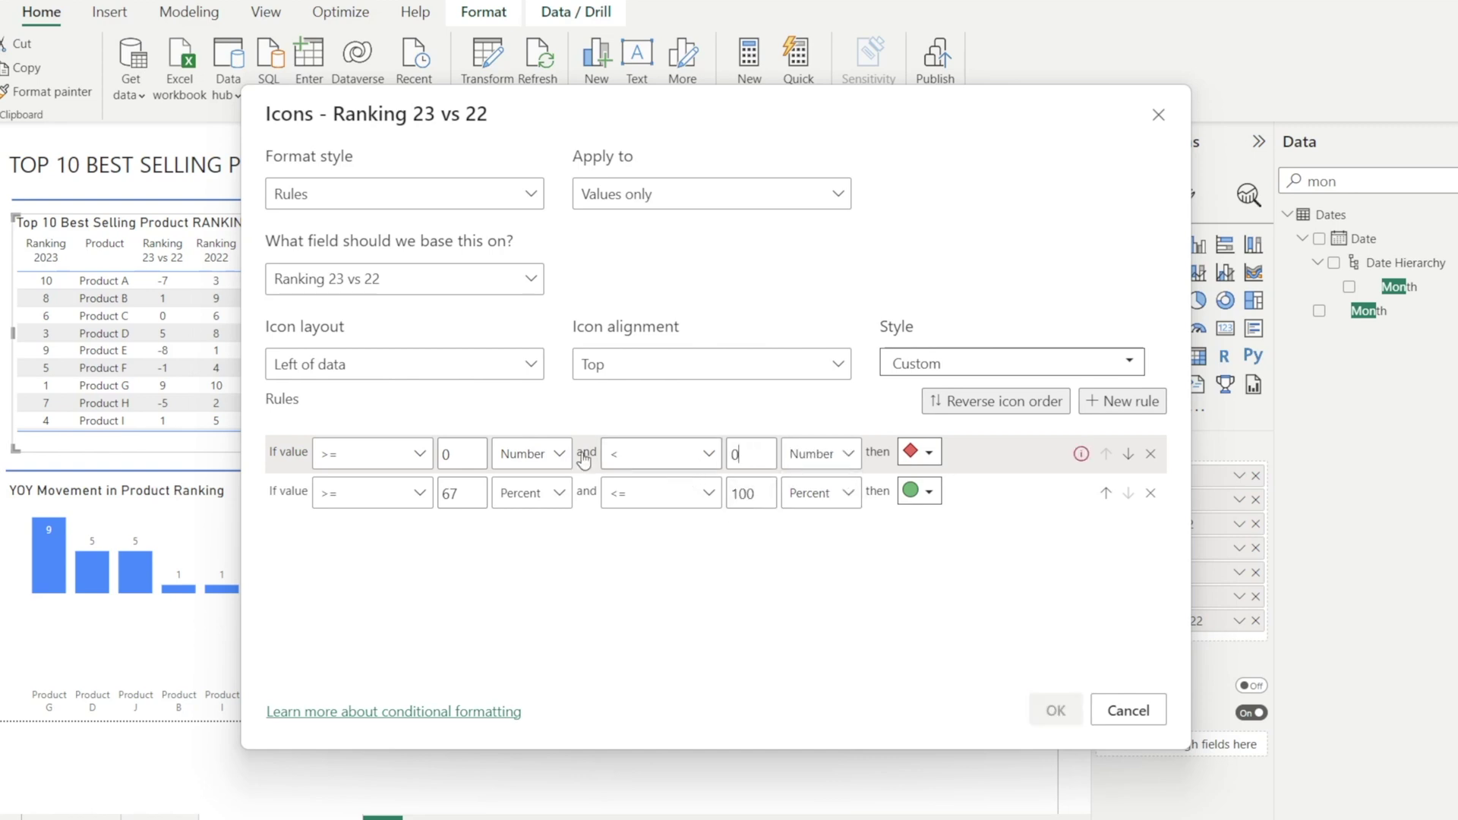
pyautogui.click(472, 454)
pyautogui.doubleClick(447, 455)
pyautogui.press('BackSpace')
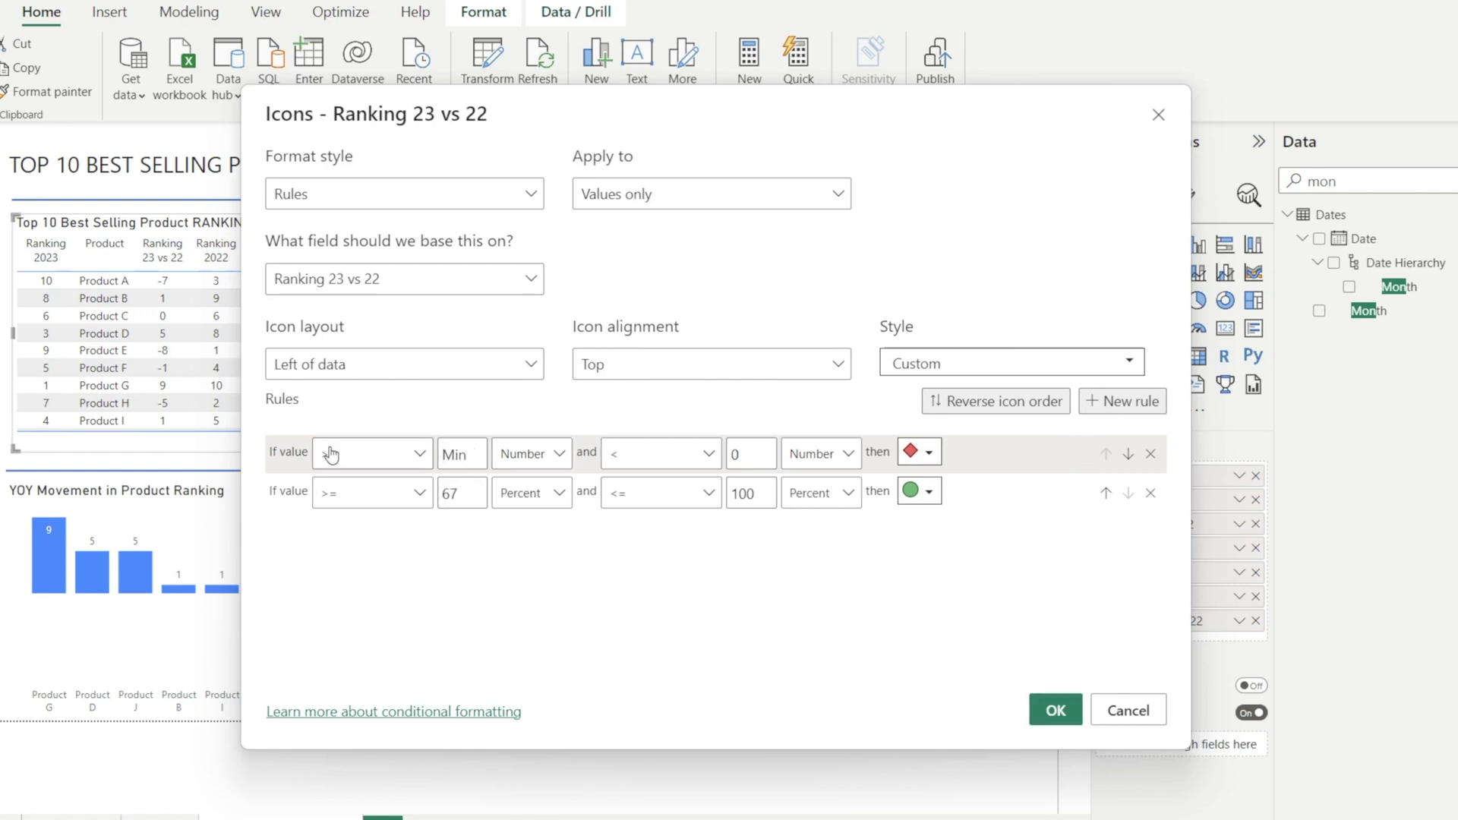
pyautogui.write('-100')
pyautogui.click(936, 457)
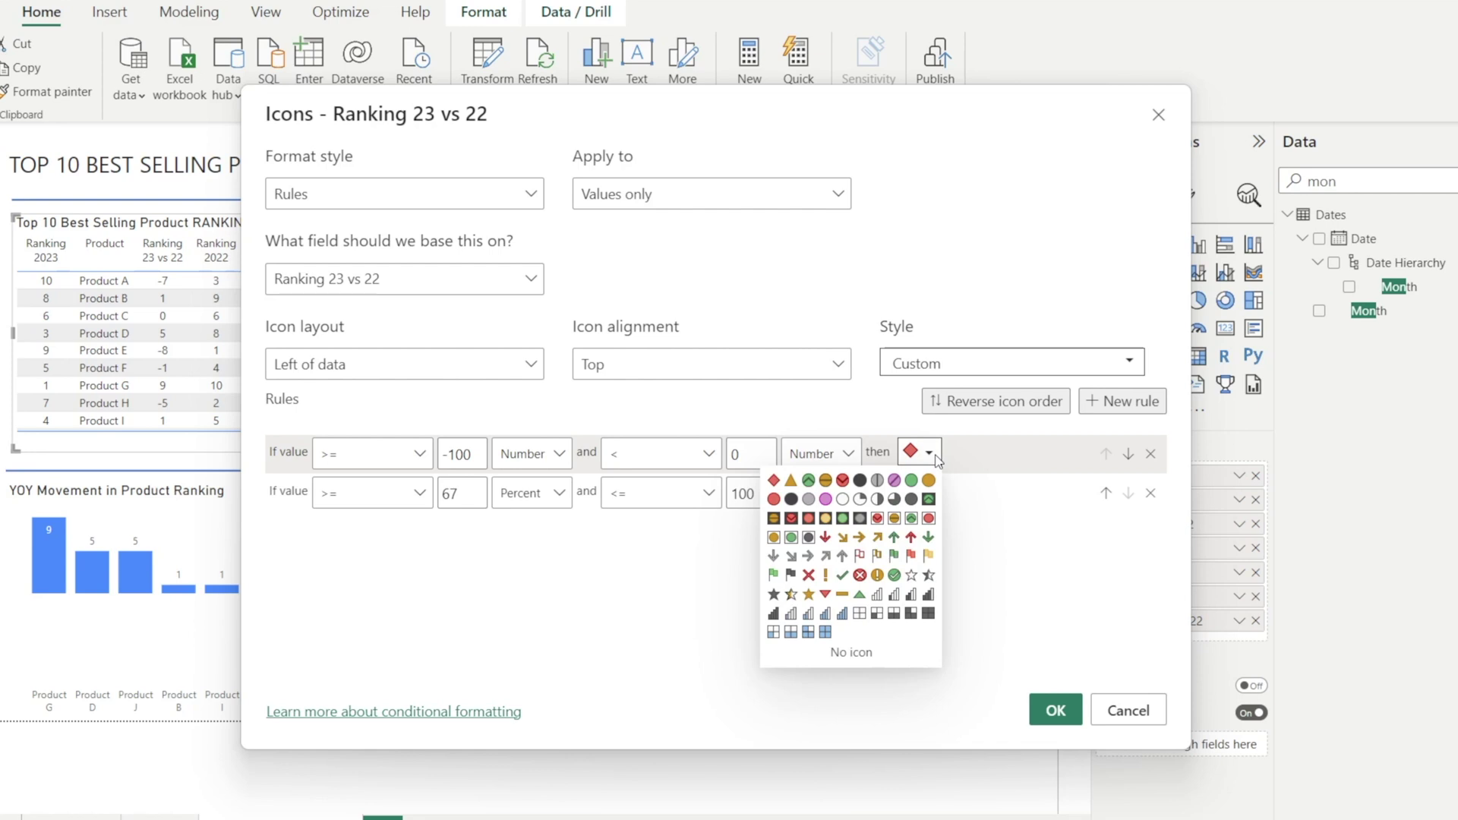
pyautogui.click(861, 577)
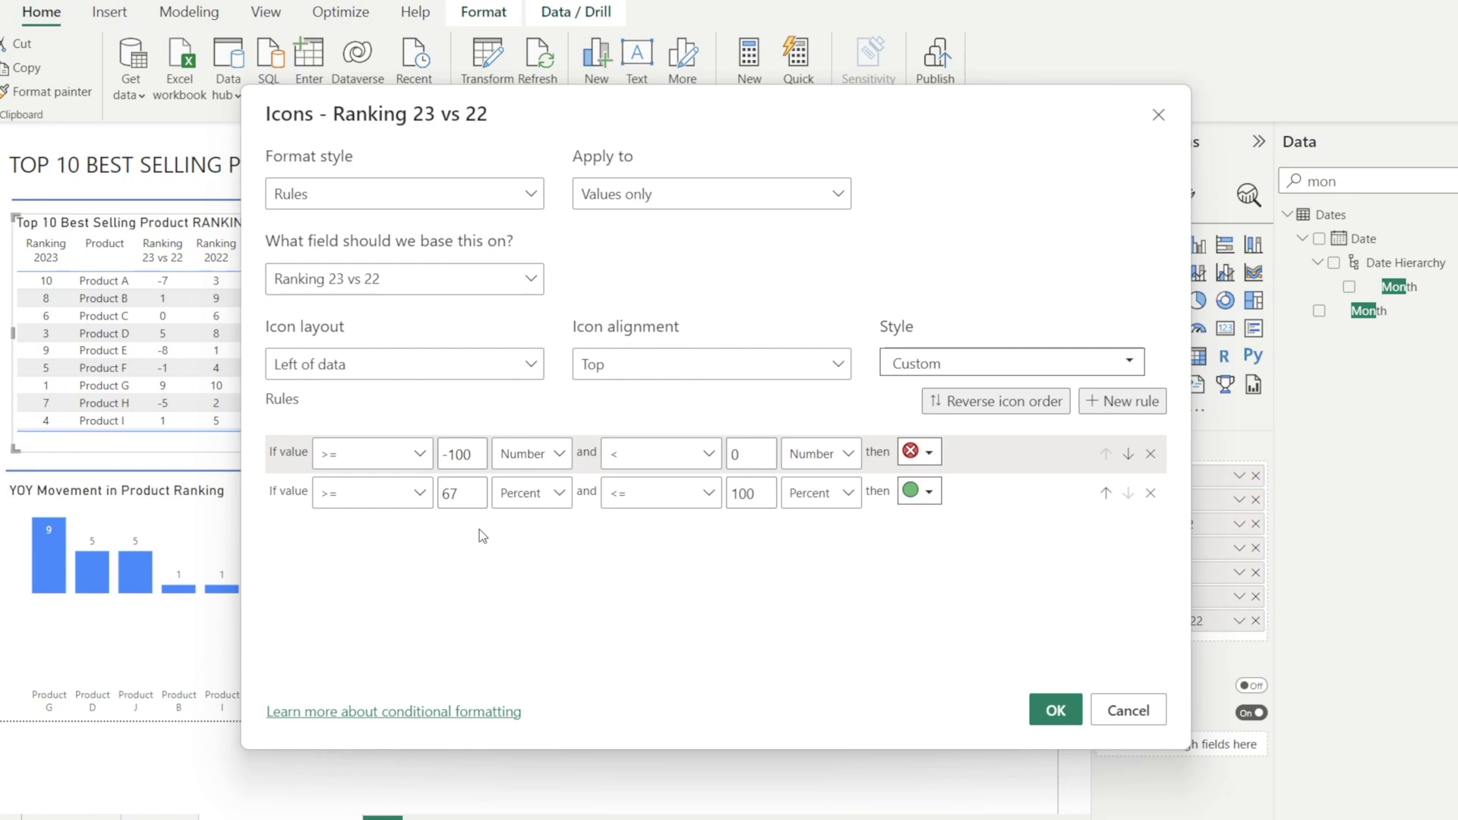
# Flag numbers strictly greater than 0 with a green check icon and apply the rules.
pyautogui.click(426, 498)
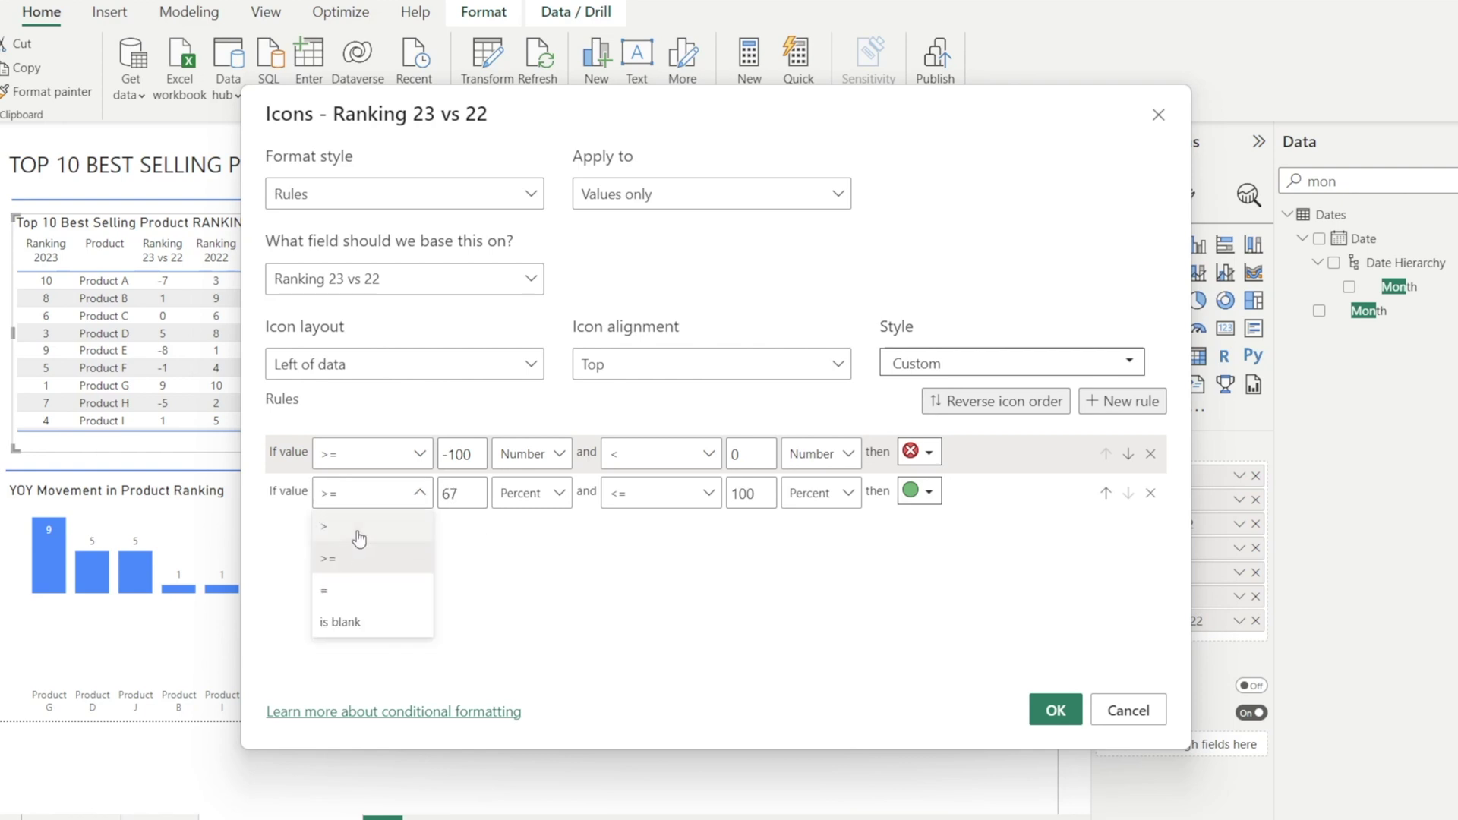
pyautogui.click(334, 586)
pyautogui.doubleClick(448, 494)
pyautogui.press('BackSpace')
pyautogui.write('0')
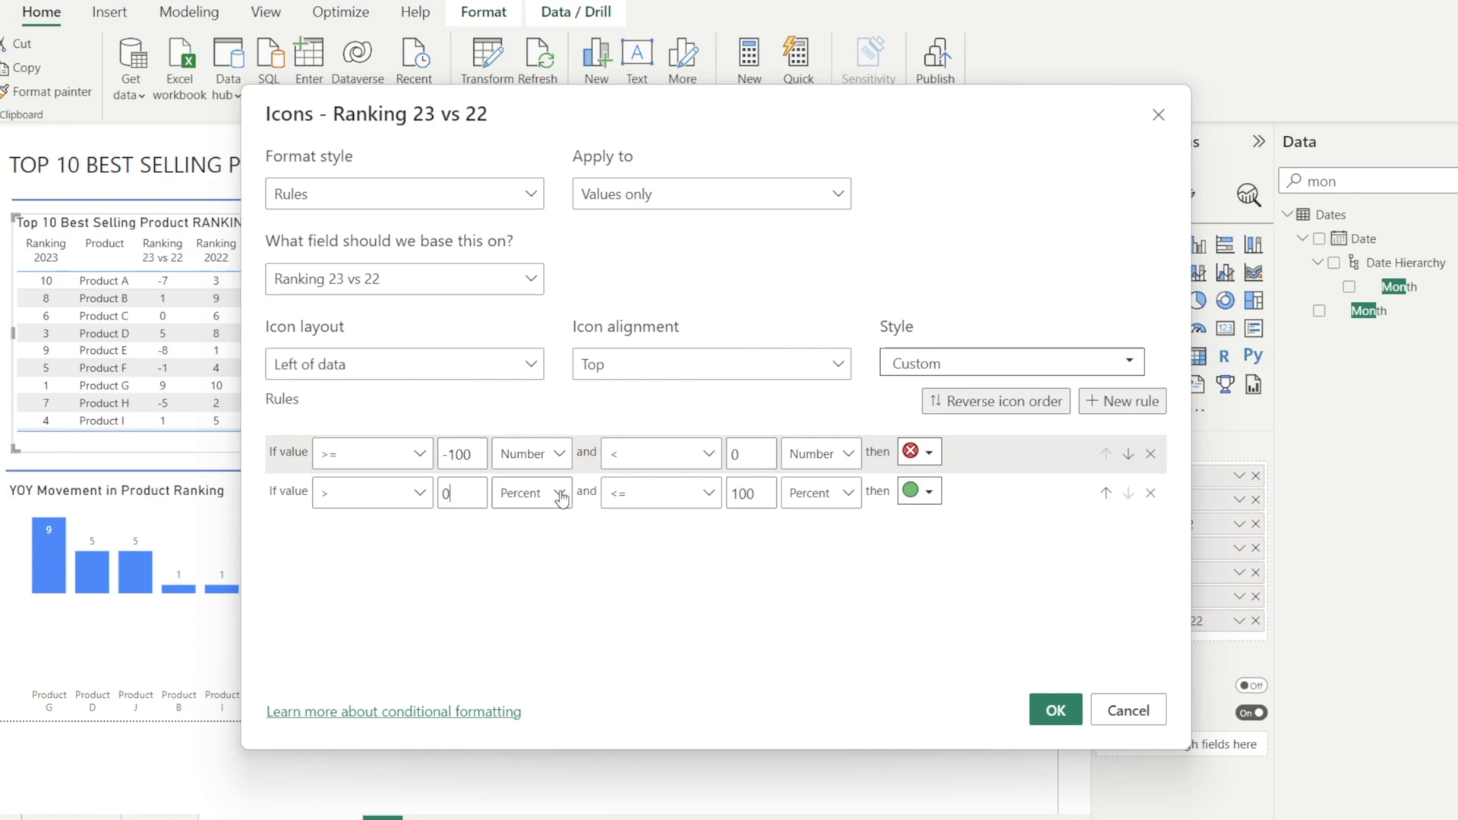
pyautogui.click(559, 494)
pyautogui.click(562, 524)
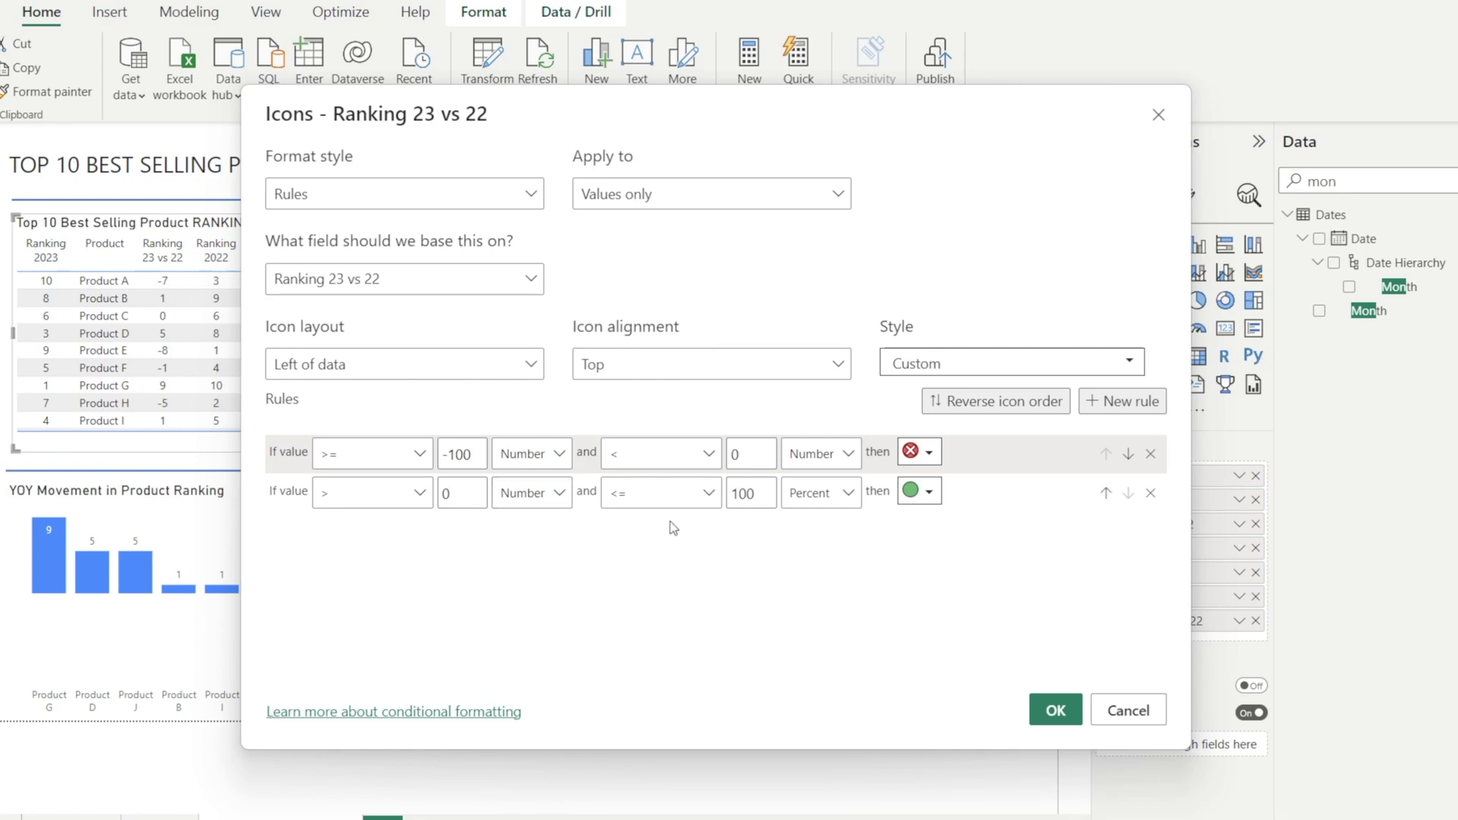
pyautogui.click(848, 498)
pyautogui.click(836, 524)
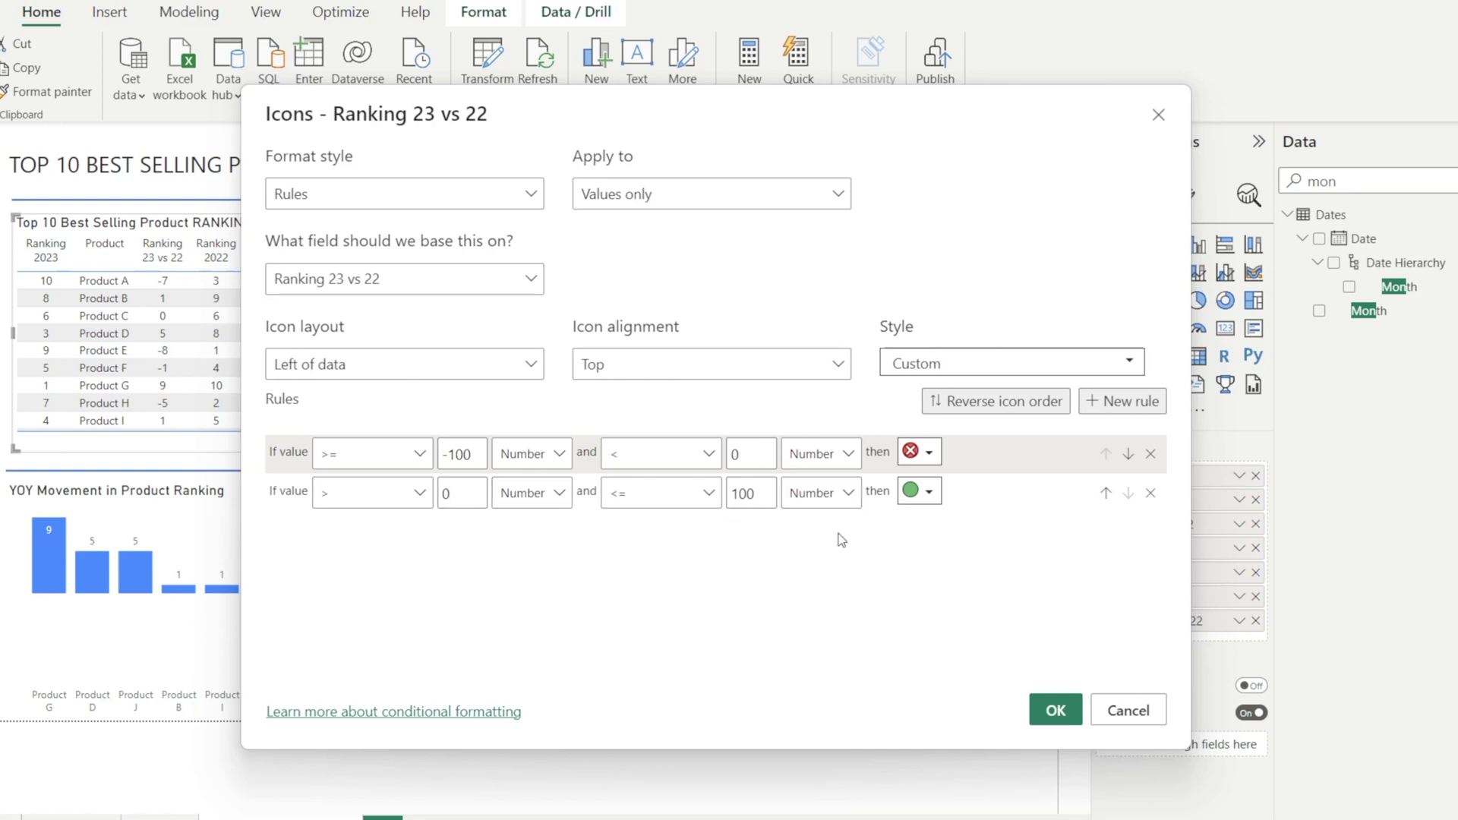
pyautogui.click(928, 494)
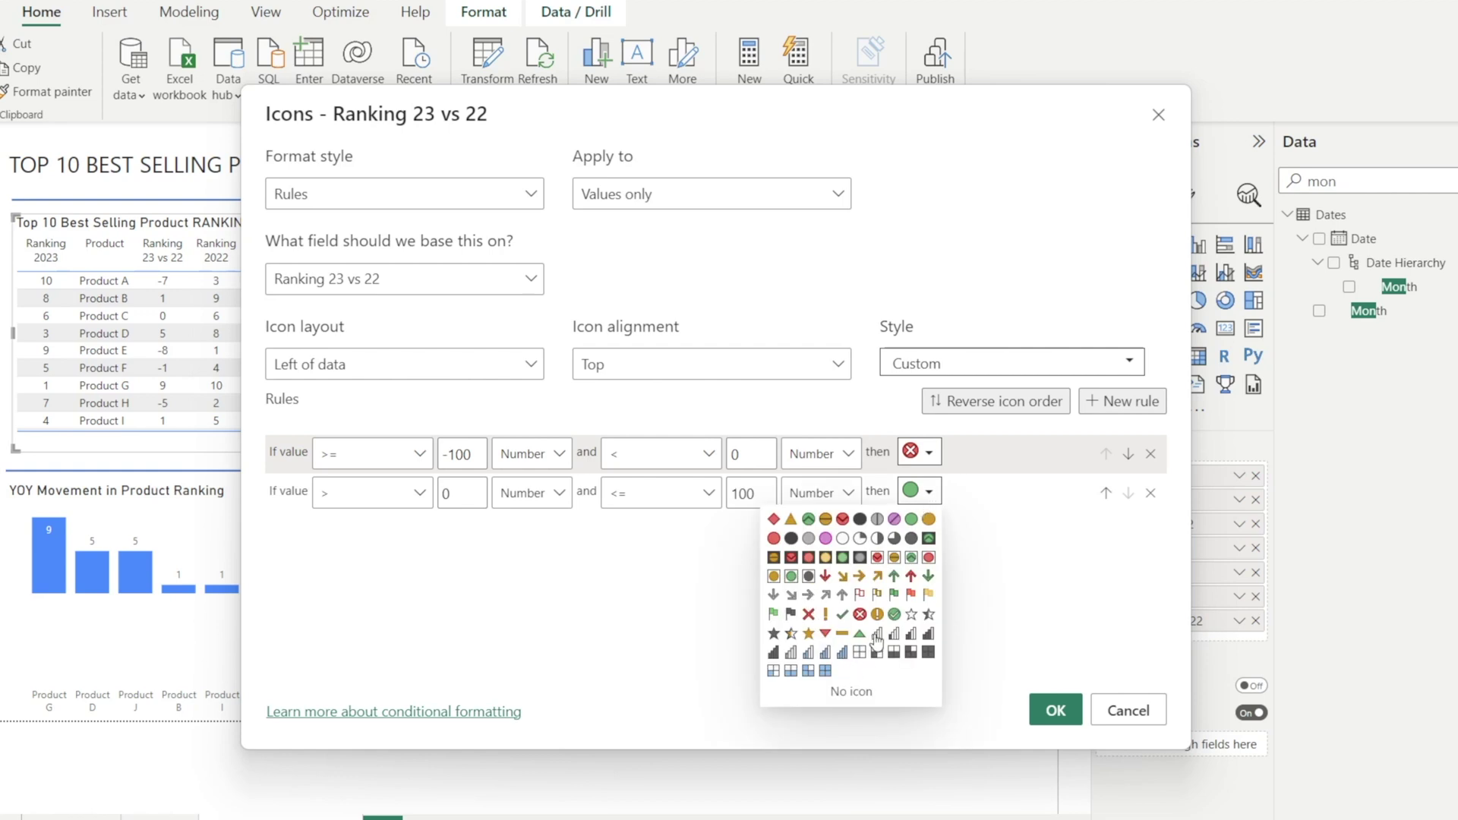
pyautogui.click(895, 615)
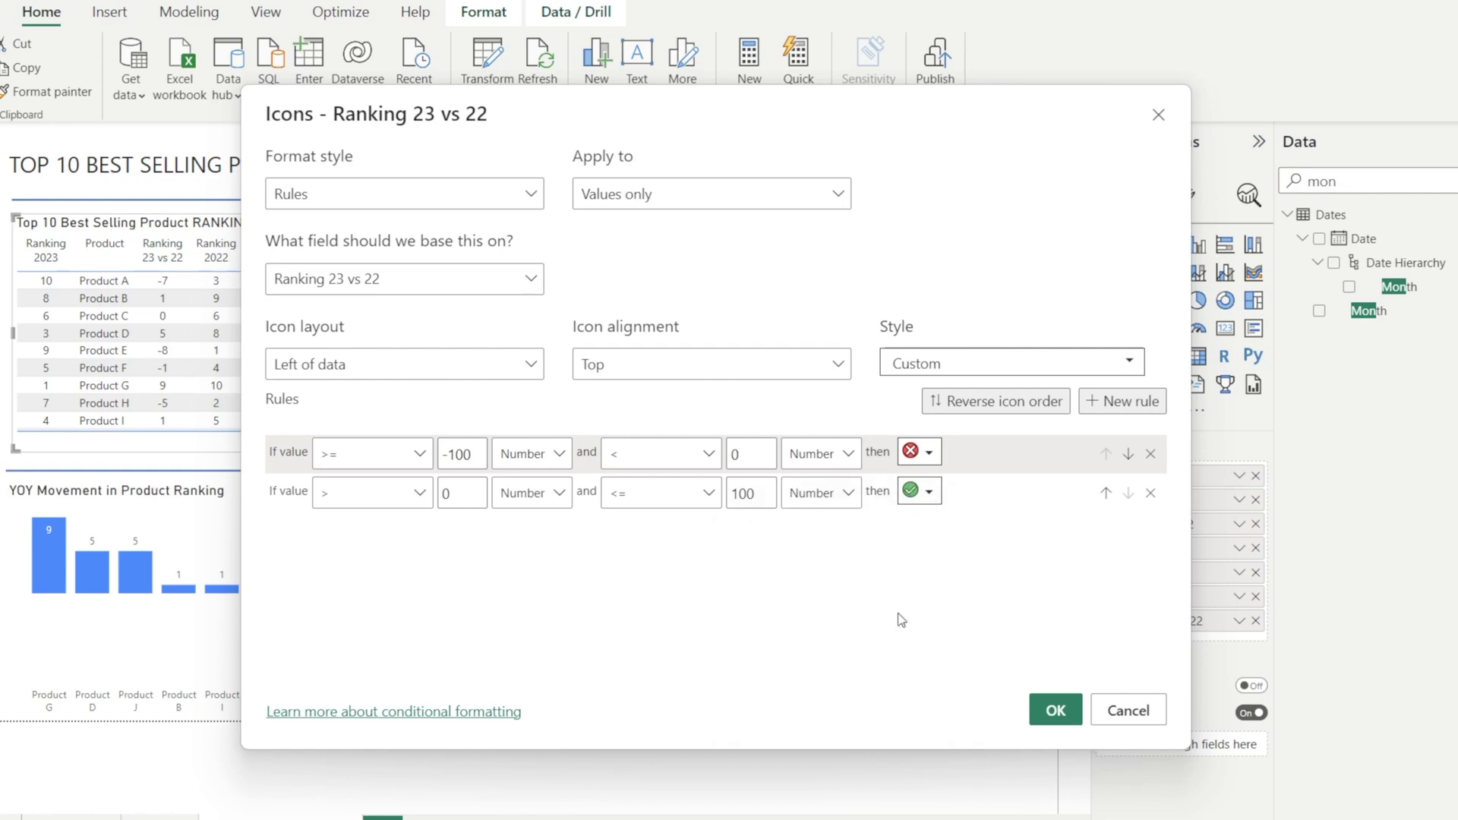
pyautogui.click(1055, 710)
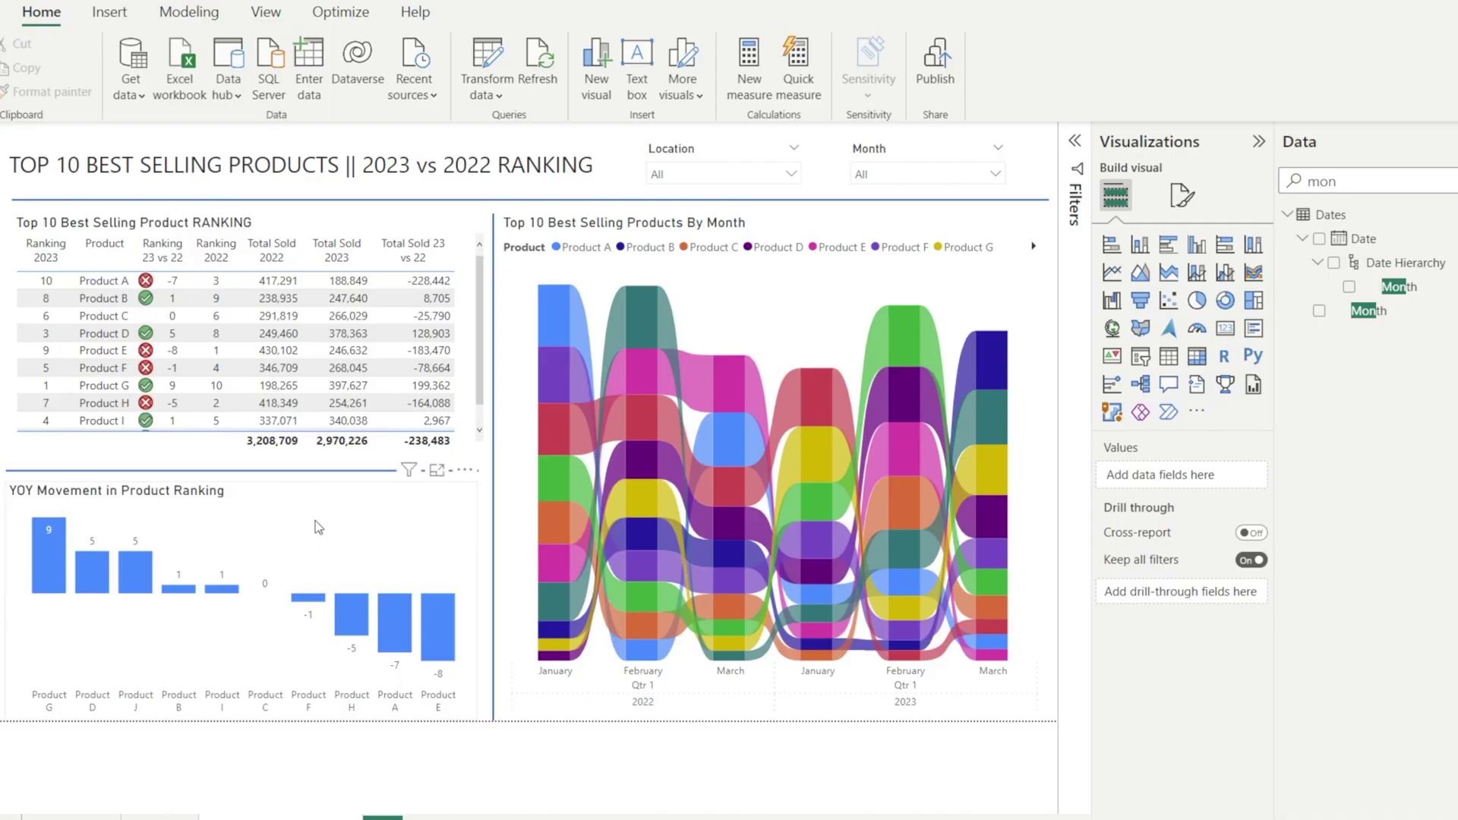
# Bring up the column colour settings in the YOY Movement chart's formatting options.
pyautogui.click(159, 651)
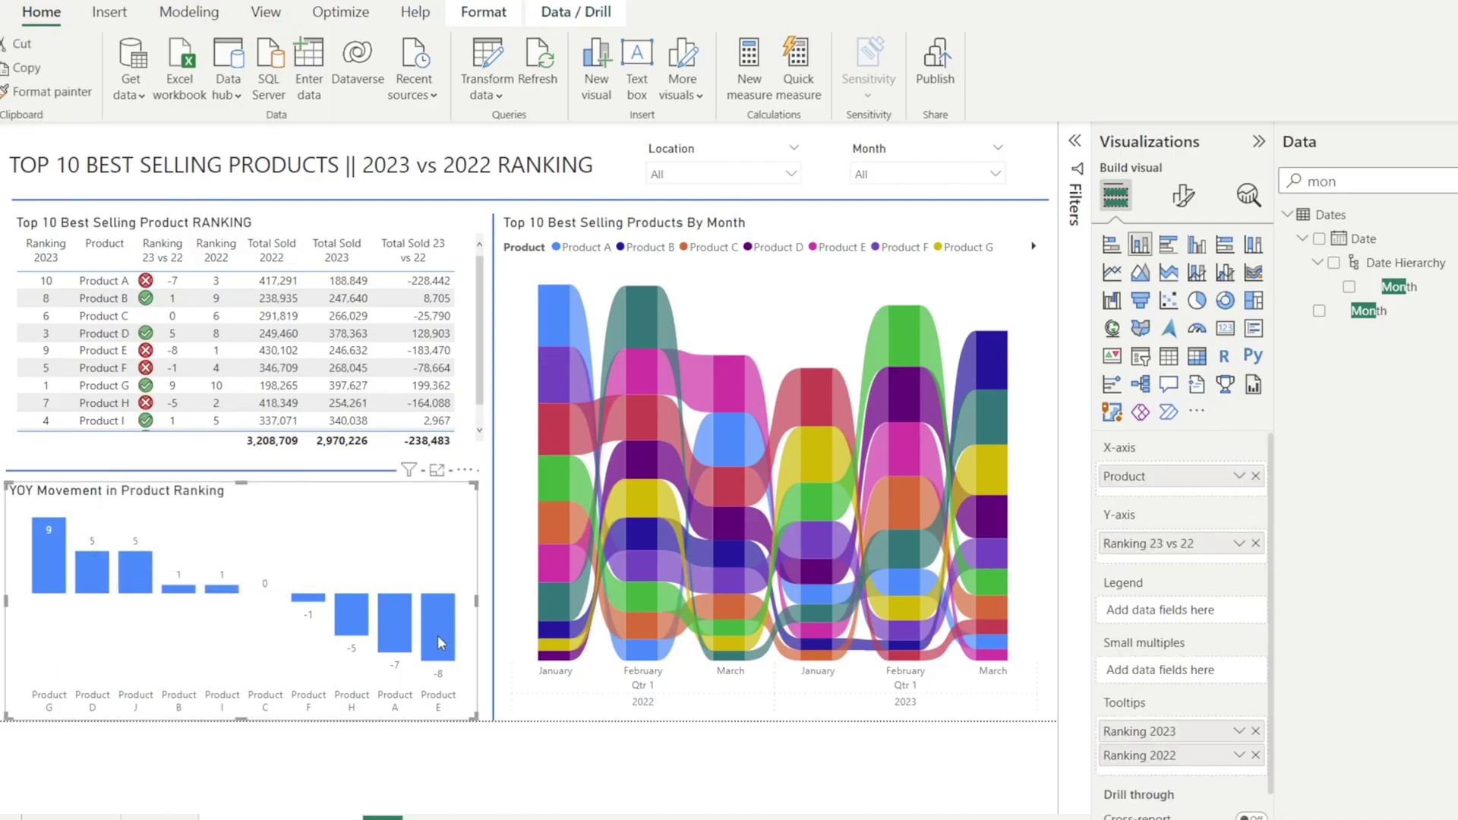
pyautogui.click(1179, 199)
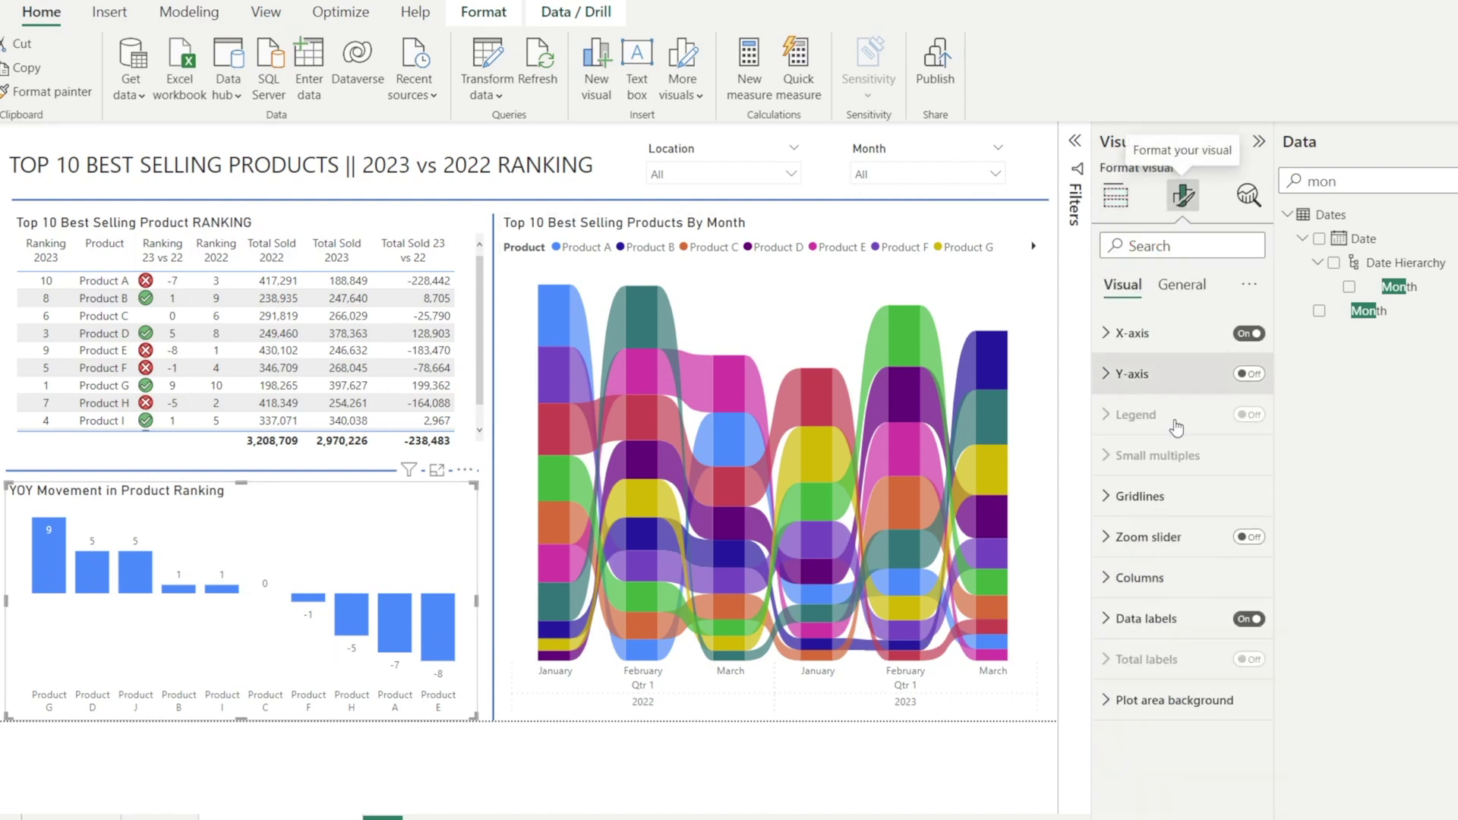
pyautogui.click(1115, 579)
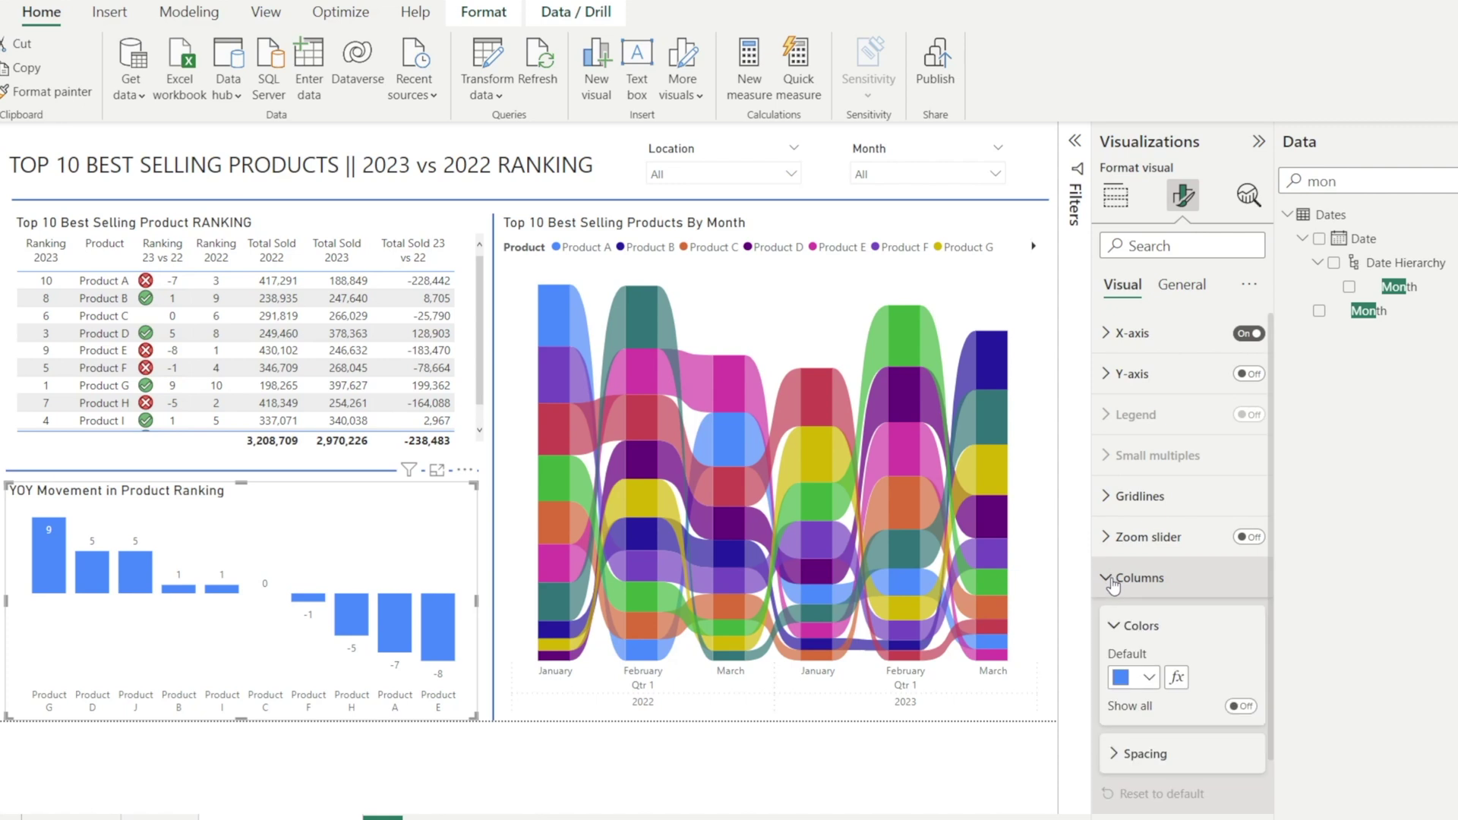
pyautogui.scroll(-1, 1207, 623)
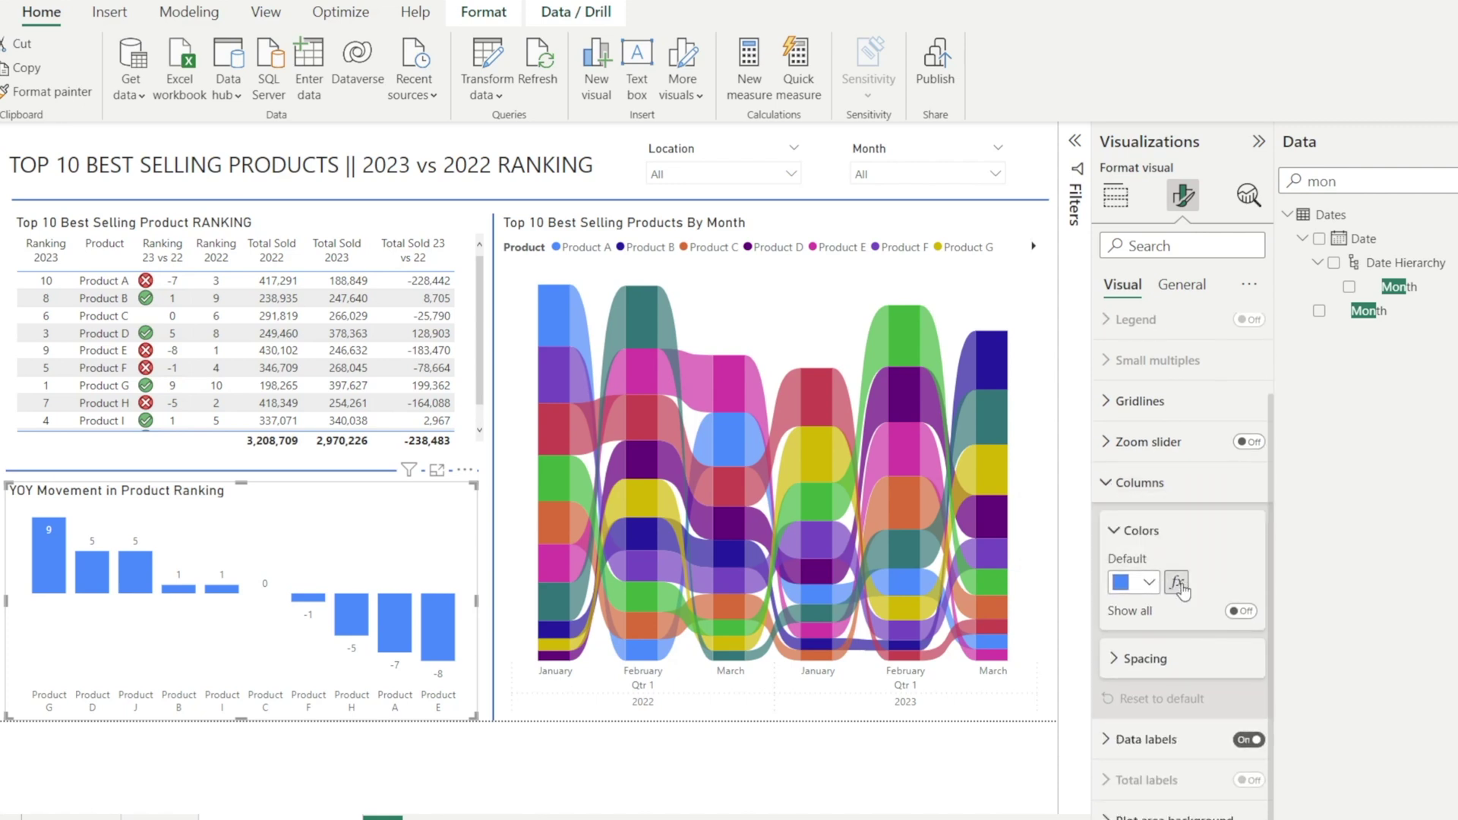
# Base the columns' rule-based colours on the Ranking 23 vs 22 field.
pyautogui.click(1177, 583)
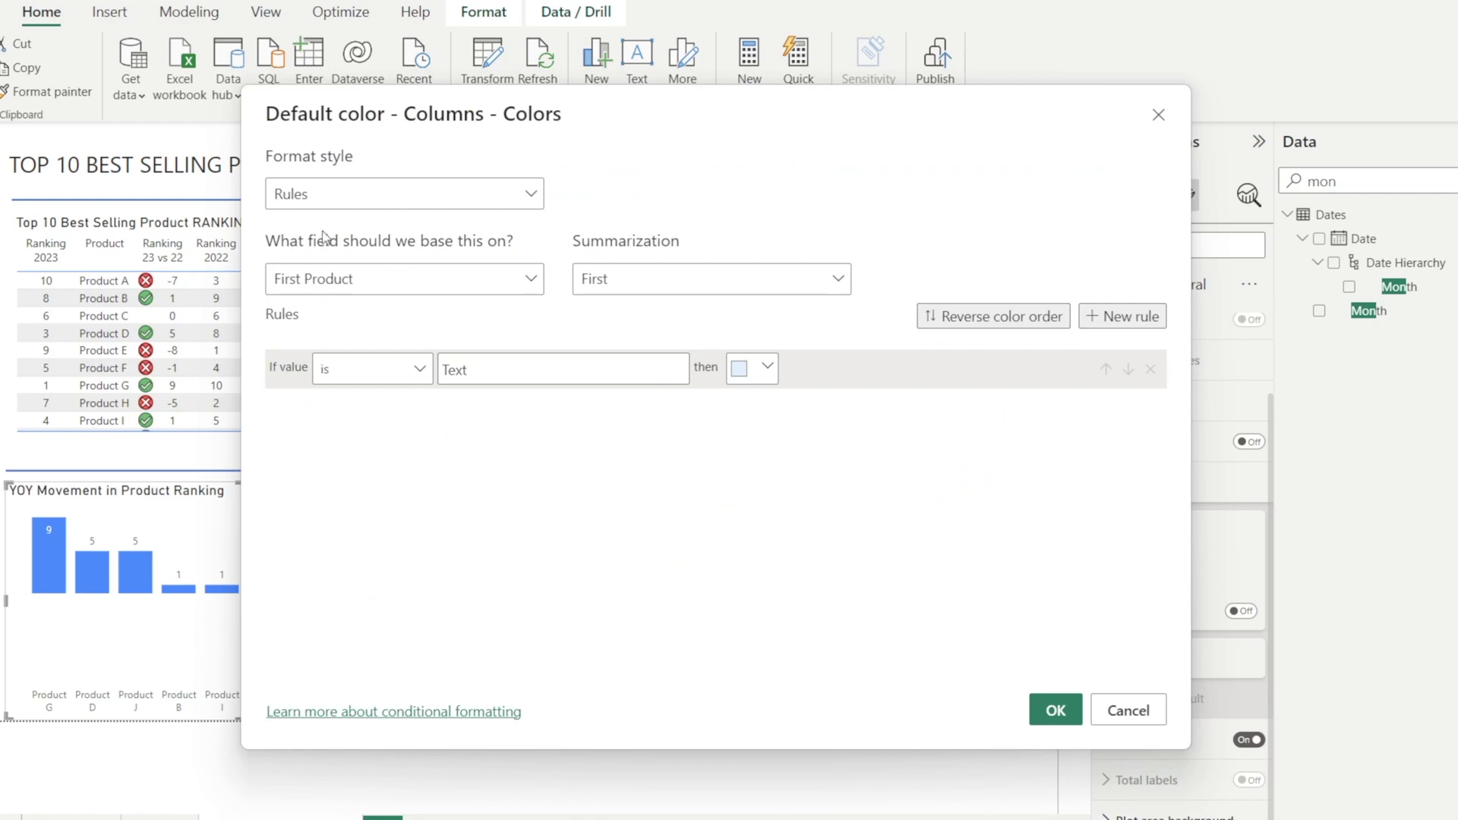
pyautogui.click(529, 287)
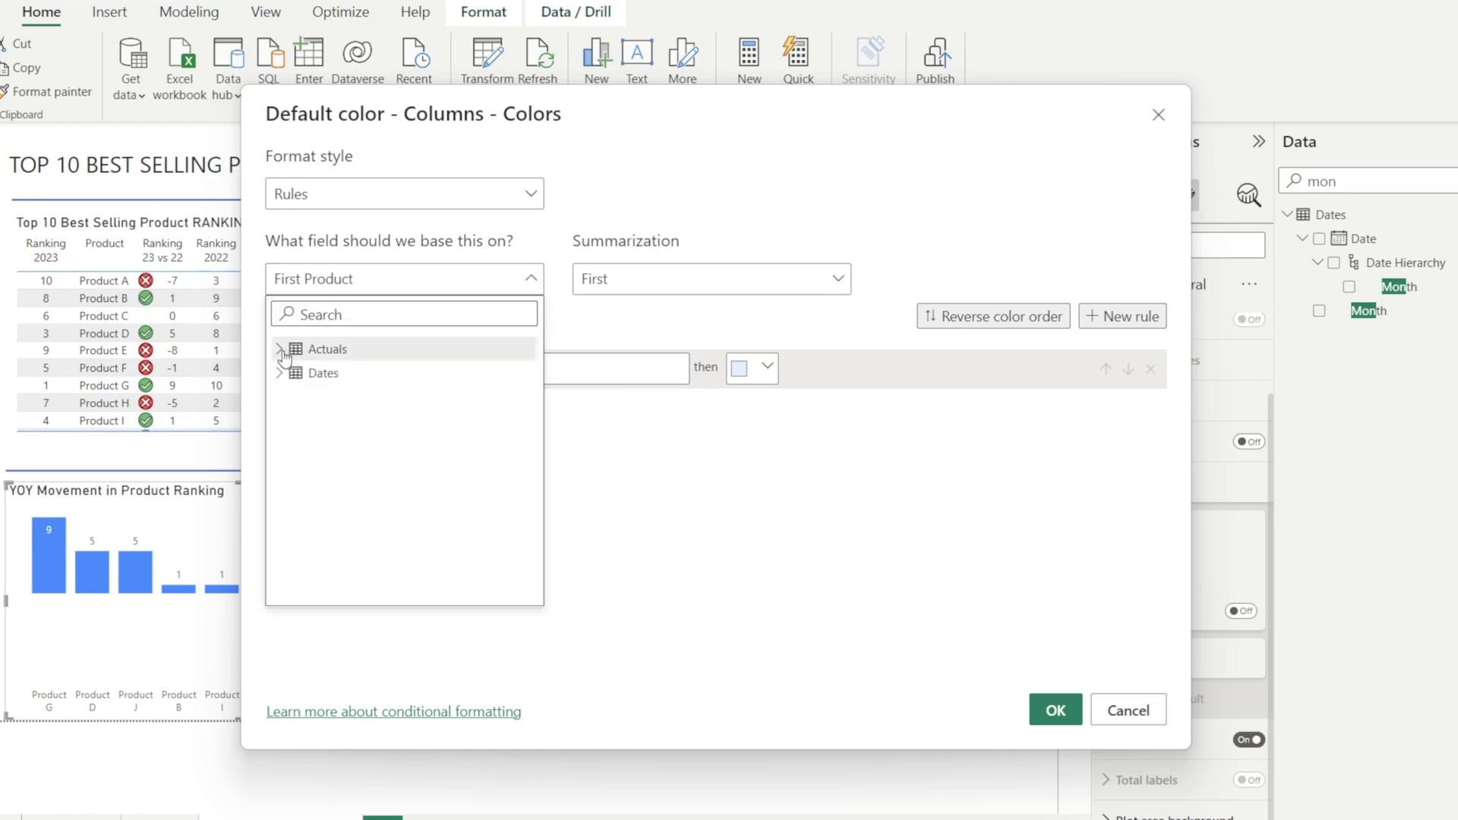
pyautogui.write('rank')
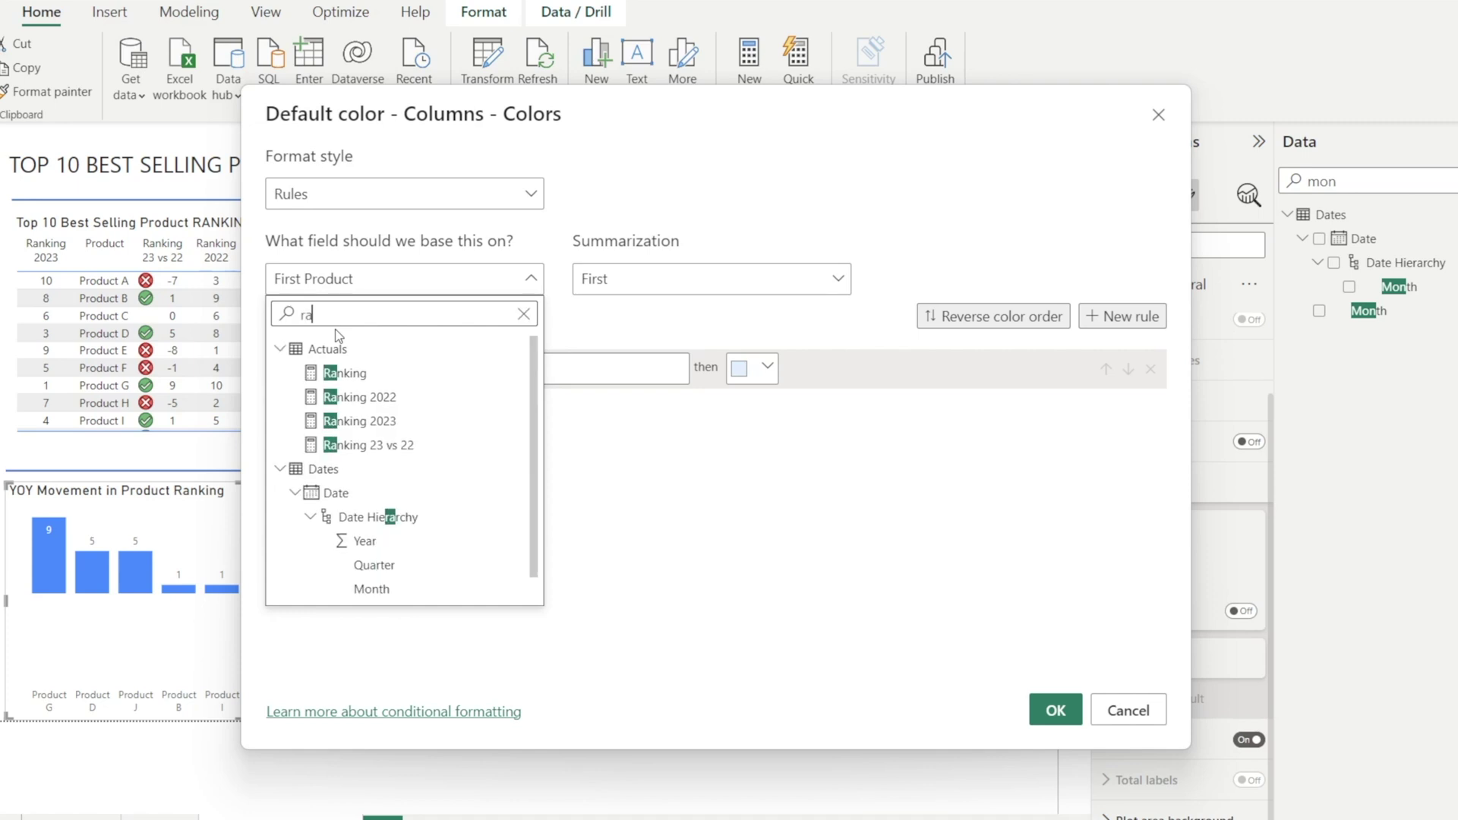
pyautogui.click(398, 446)
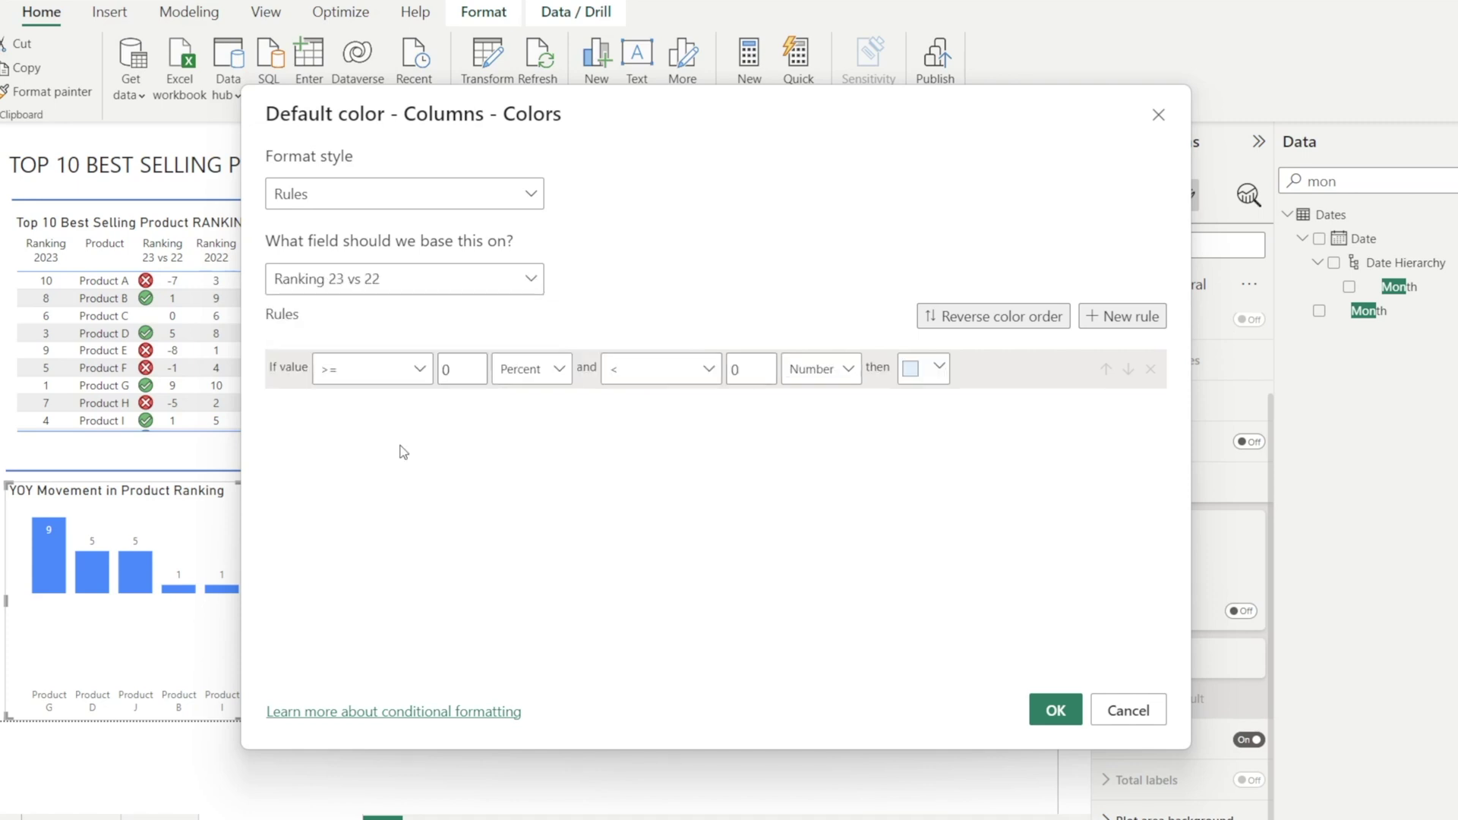
# Colour columns with ranking changes of 1 and above dark green.
pyautogui.click(420, 370)
pyautogui.click(423, 371)
pyautogui.doubleClick(454, 373)
pyautogui.write('1')
pyautogui.click(534, 373)
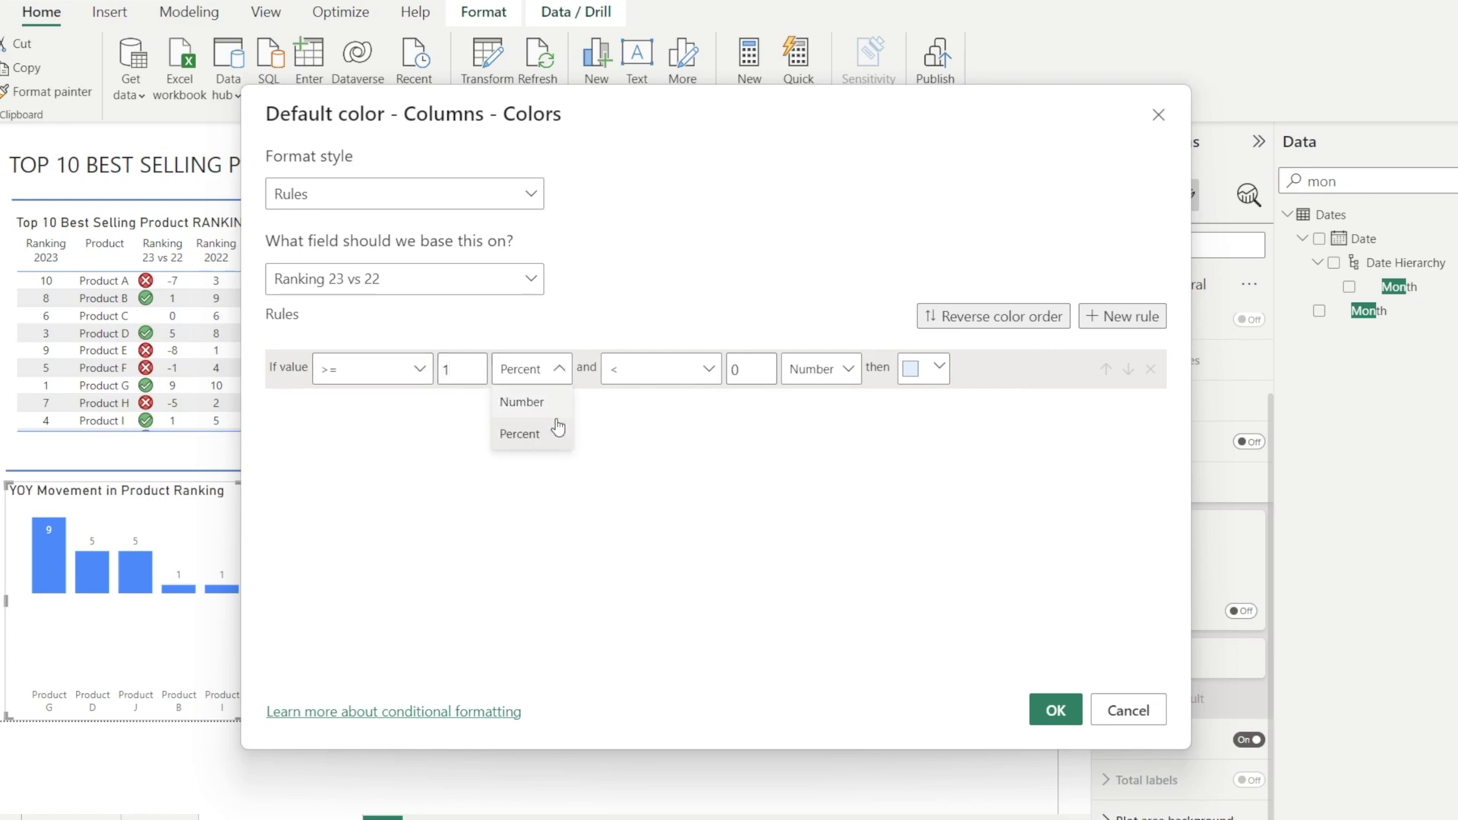
pyautogui.click(555, 408)
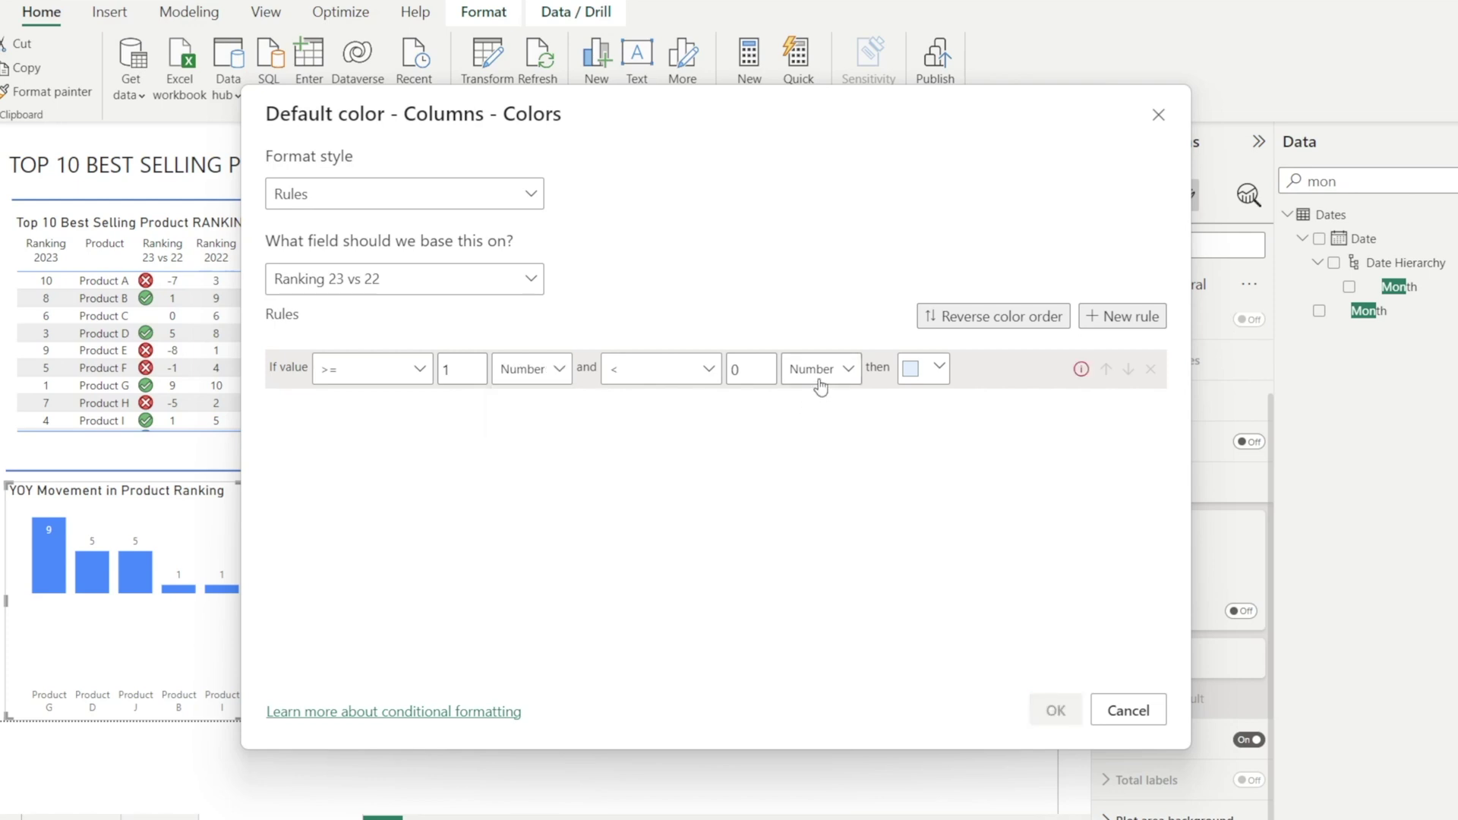
pyautogui.doubleClick(757, 364)
pyautogui.write('100')
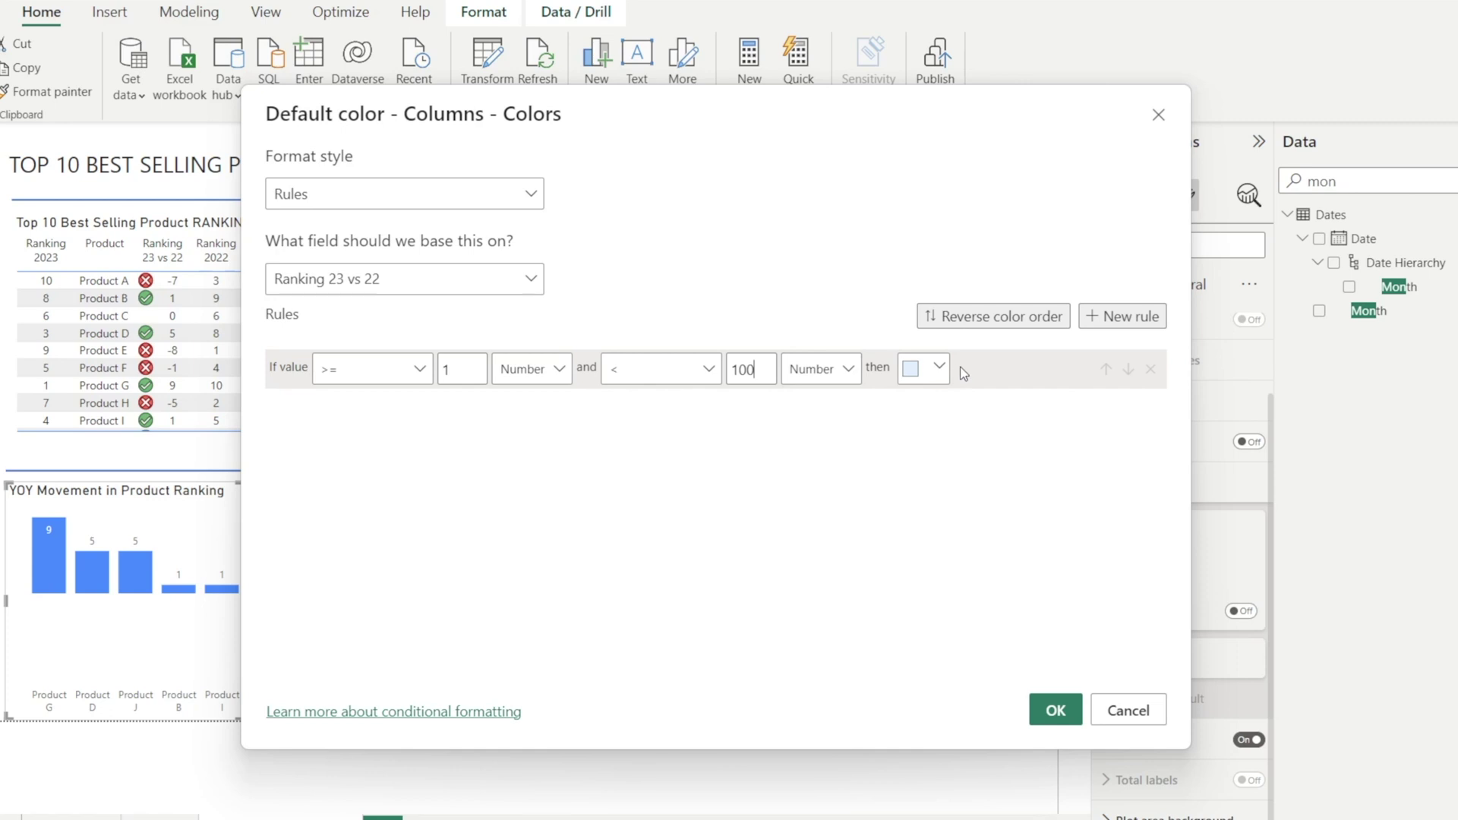
pyautogui.click(941, 368)
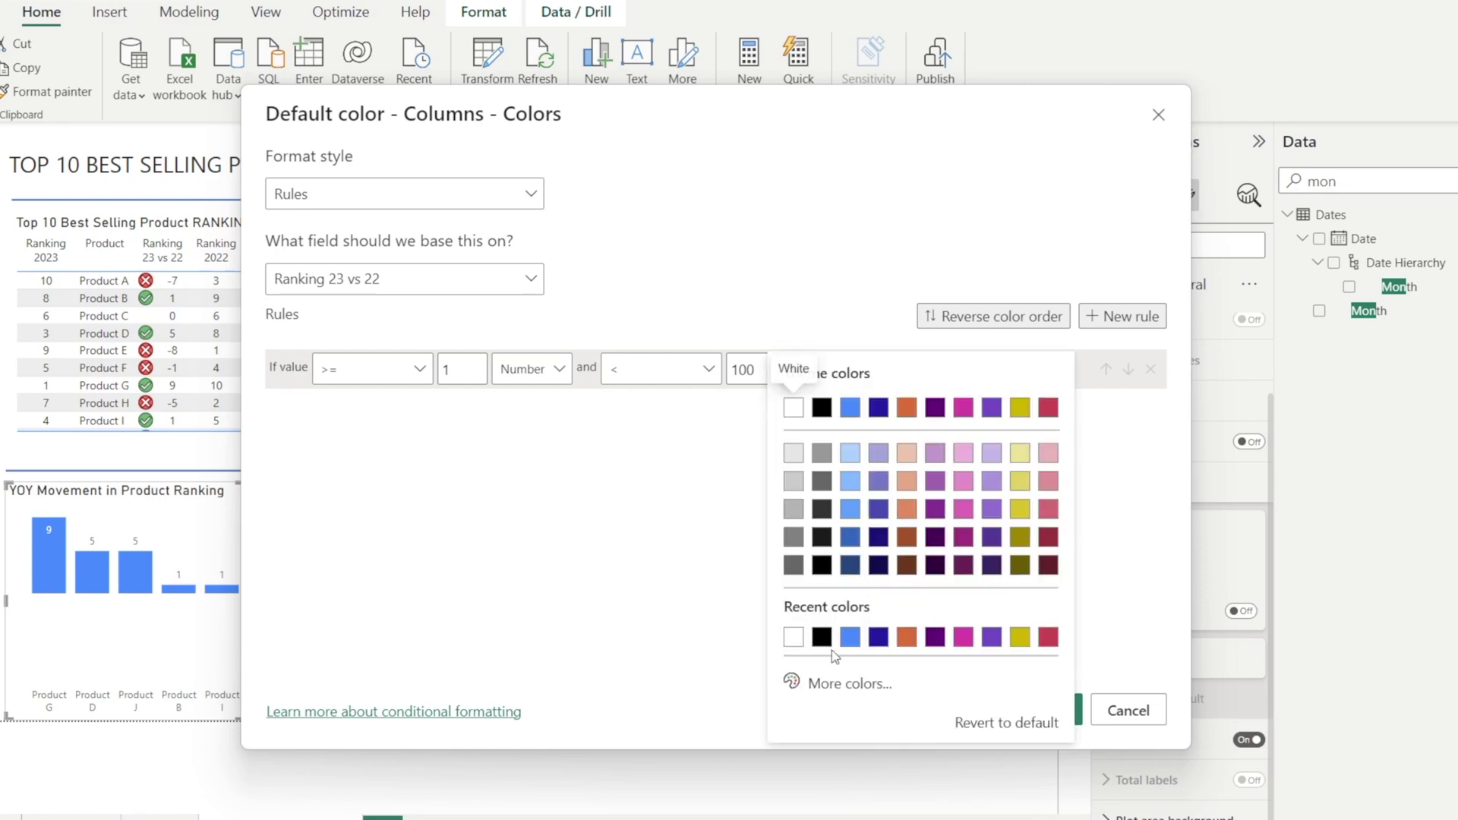
pyautogui.click(818, 686)
pyautogui.click(872, 612)
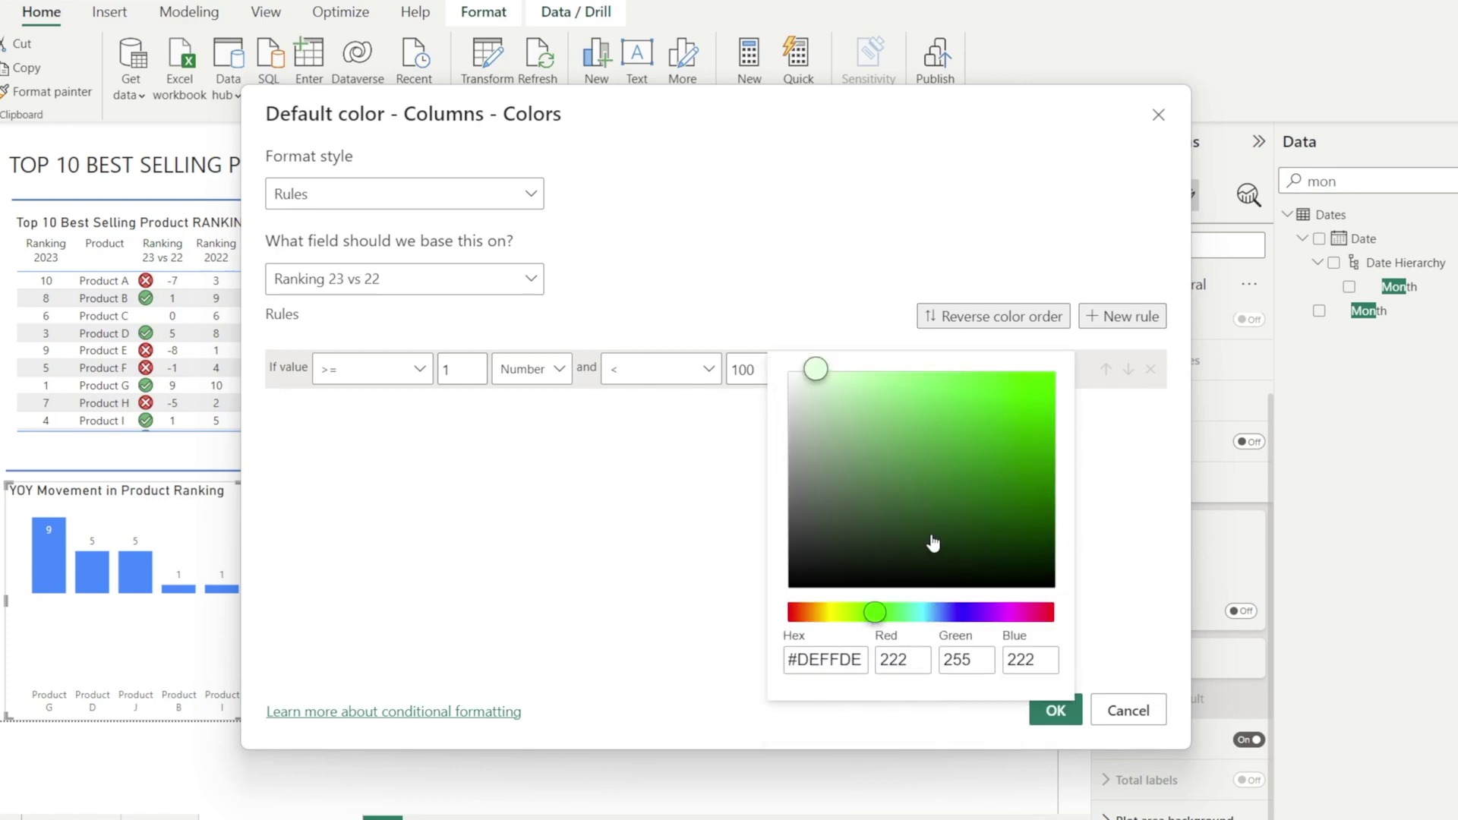
pyautogui.click(941, 505)
pyautogui.click(1057, 707)
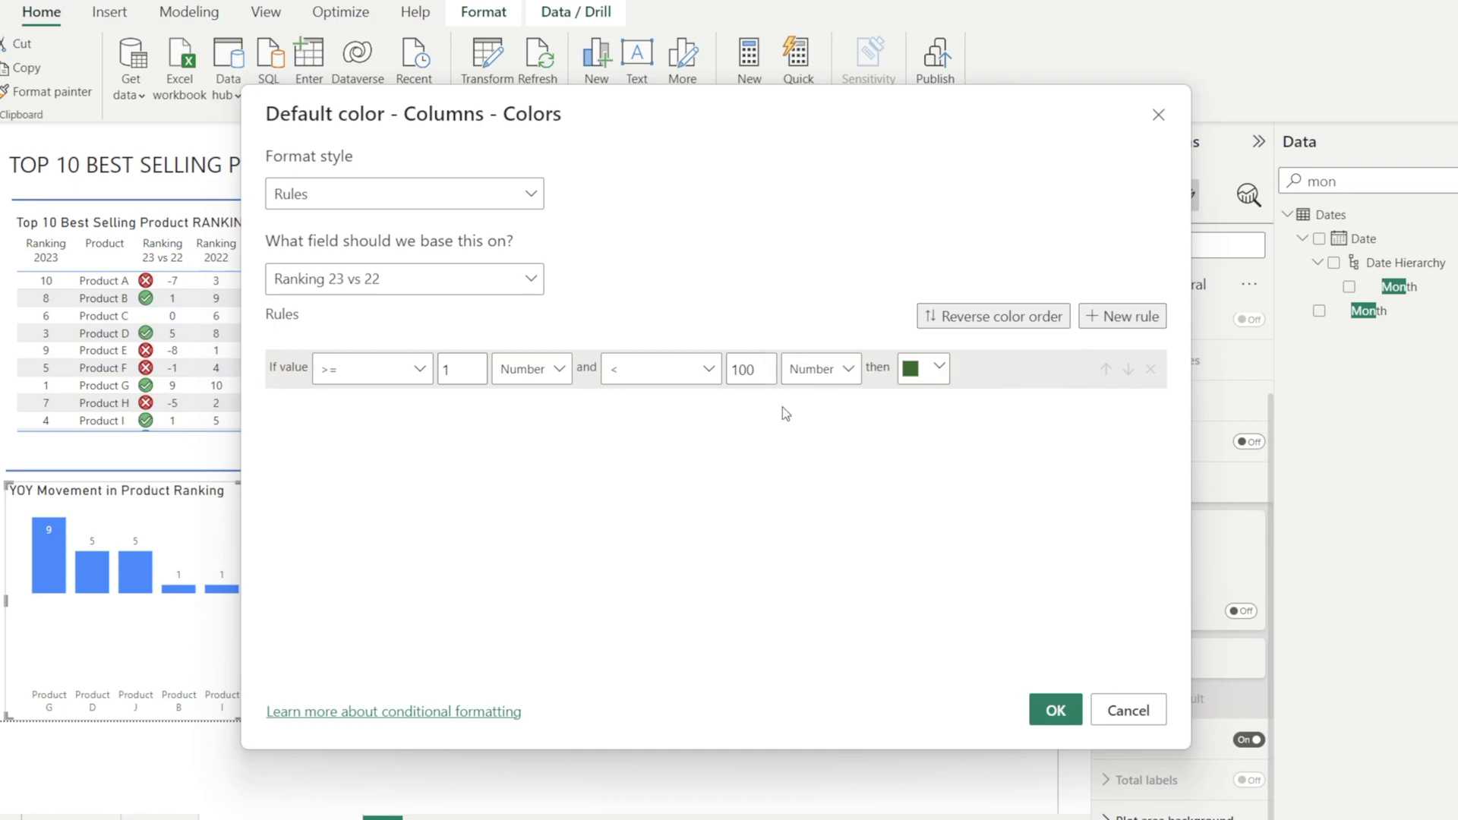
# Add a second number rule colouring values below 1 crimson.
pyautogui.click(1132, 320)
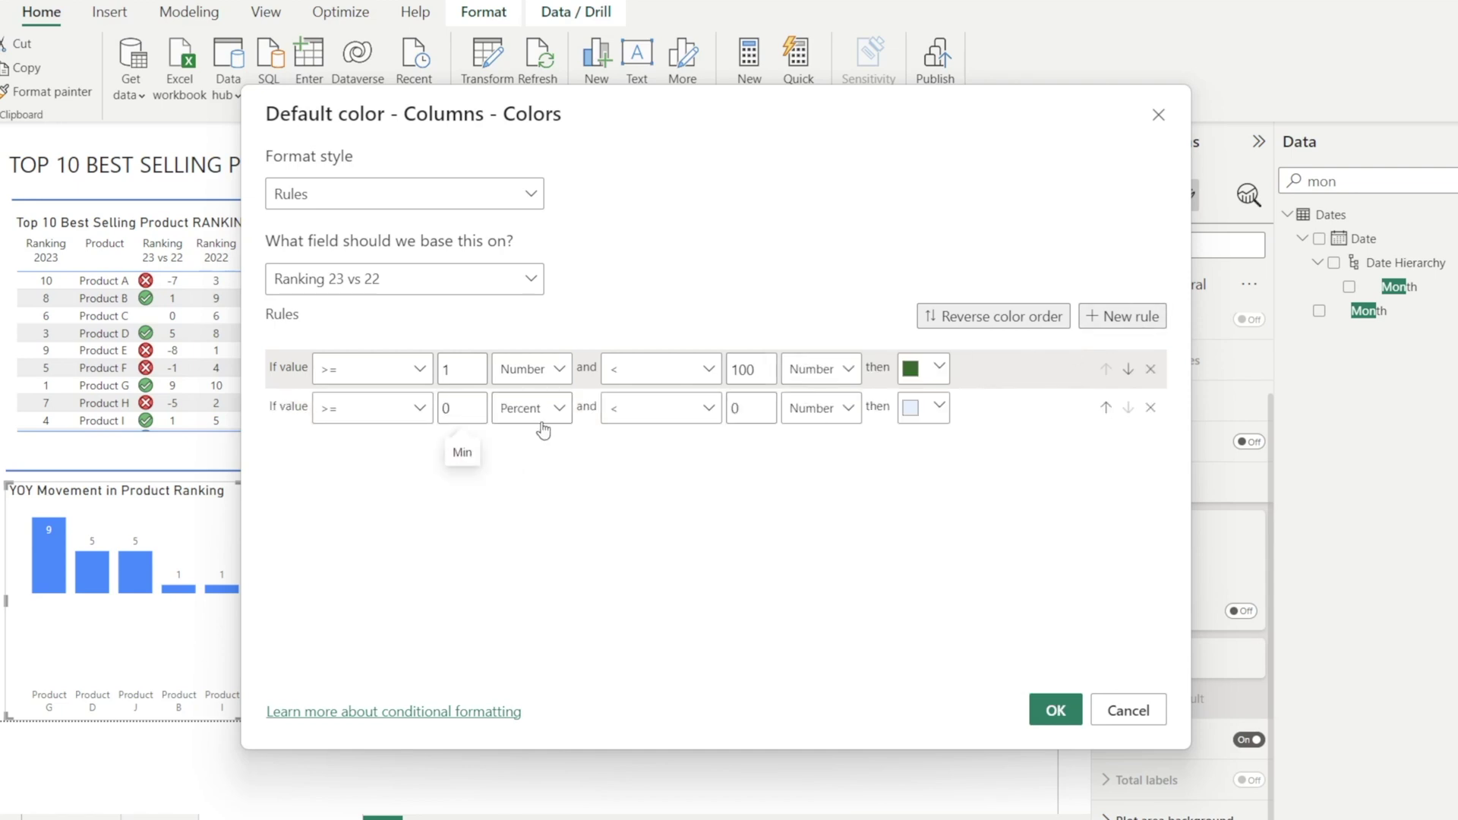
pyautogui.click(559, 410)
pyautogui.click(562, 450)
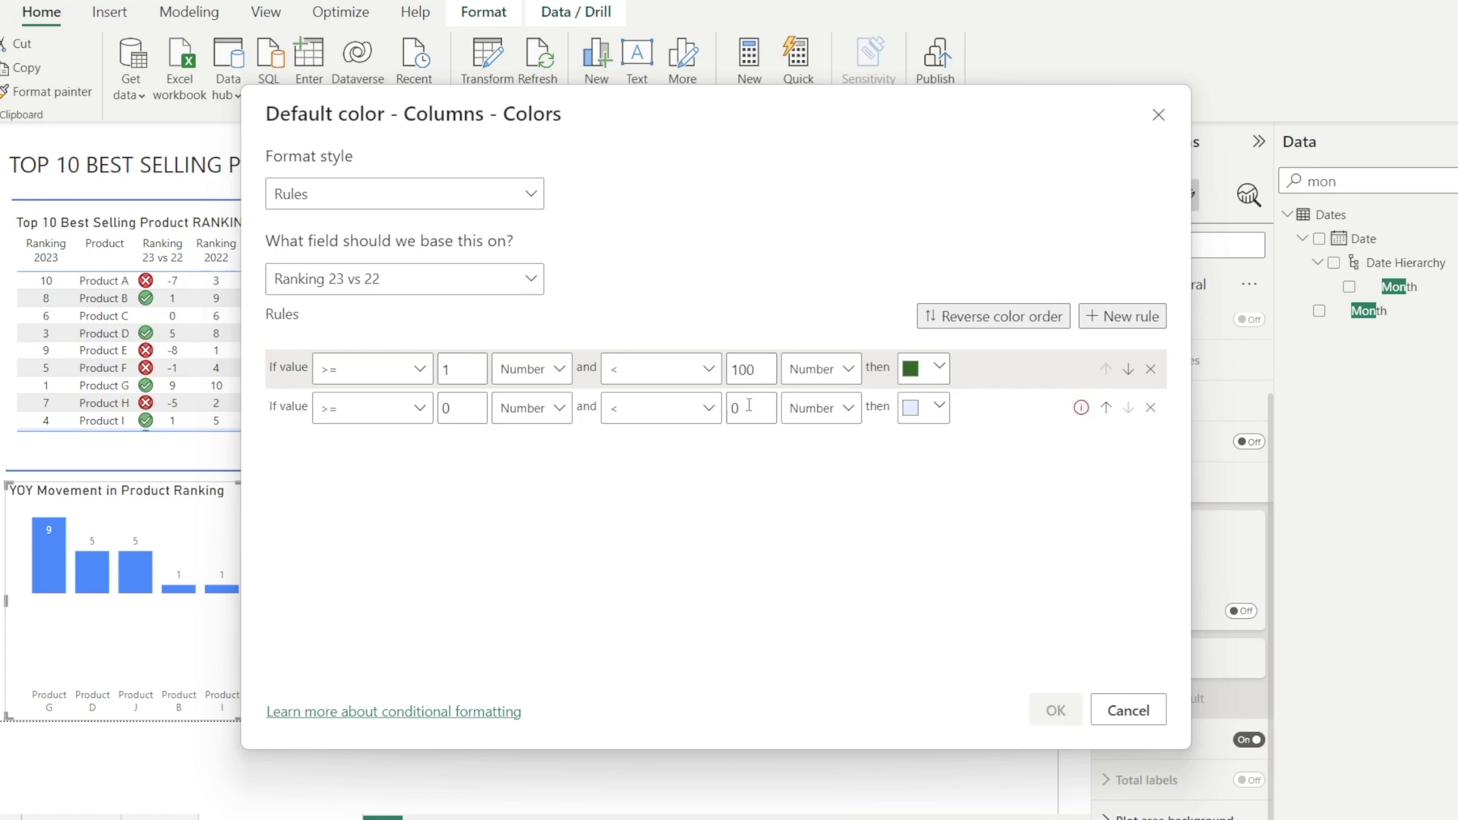
pyautogui.click(848, 414)
pyautogui.click(849, 414)
pyautogui.doubleClick(726, 410)
pyautogui.write('1')
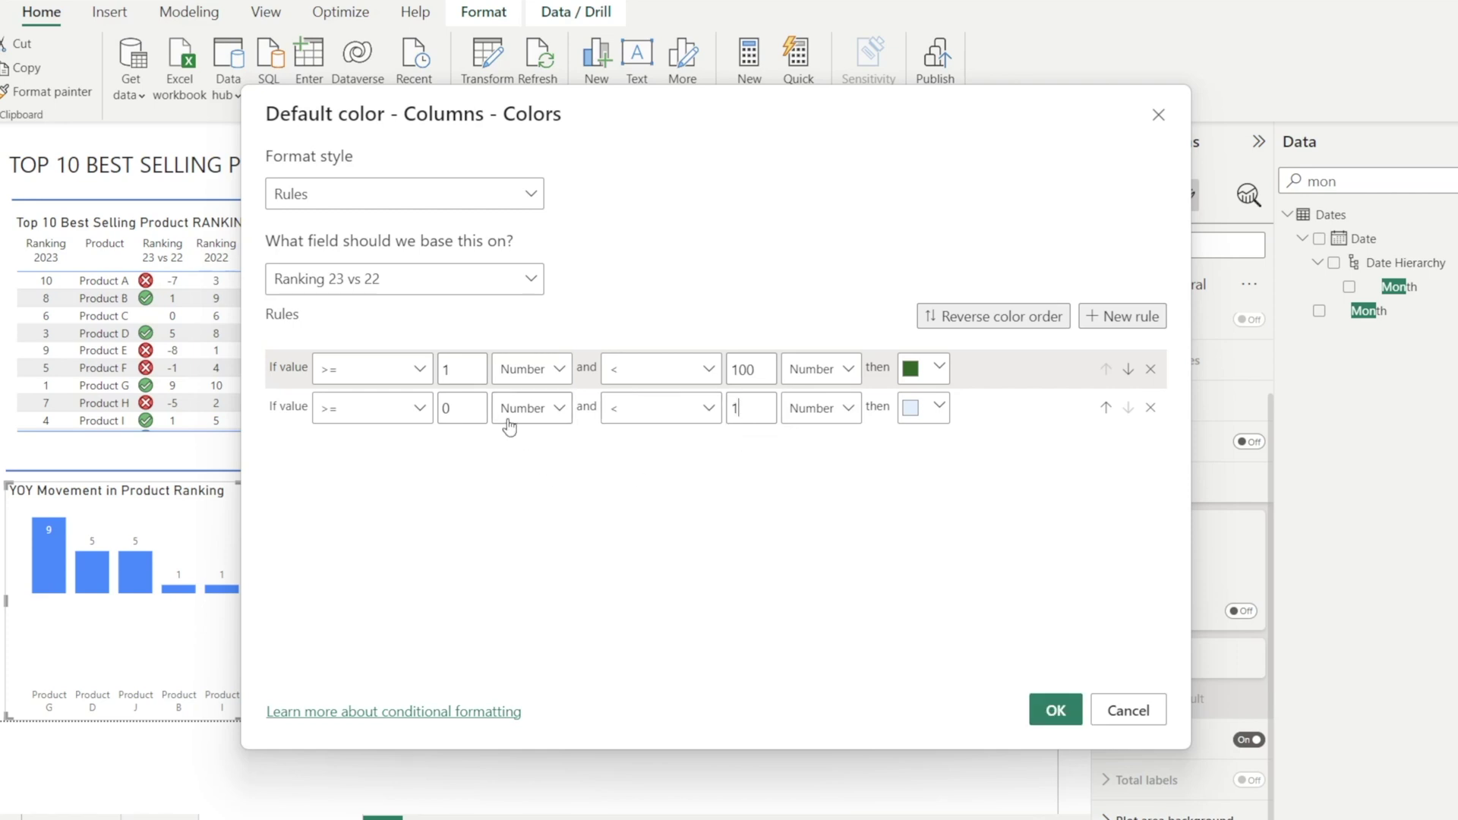
pyautogui.moveTo(477, 404); pyautogui.dragTo(422, 403)
pyautogui.click(940, 407)
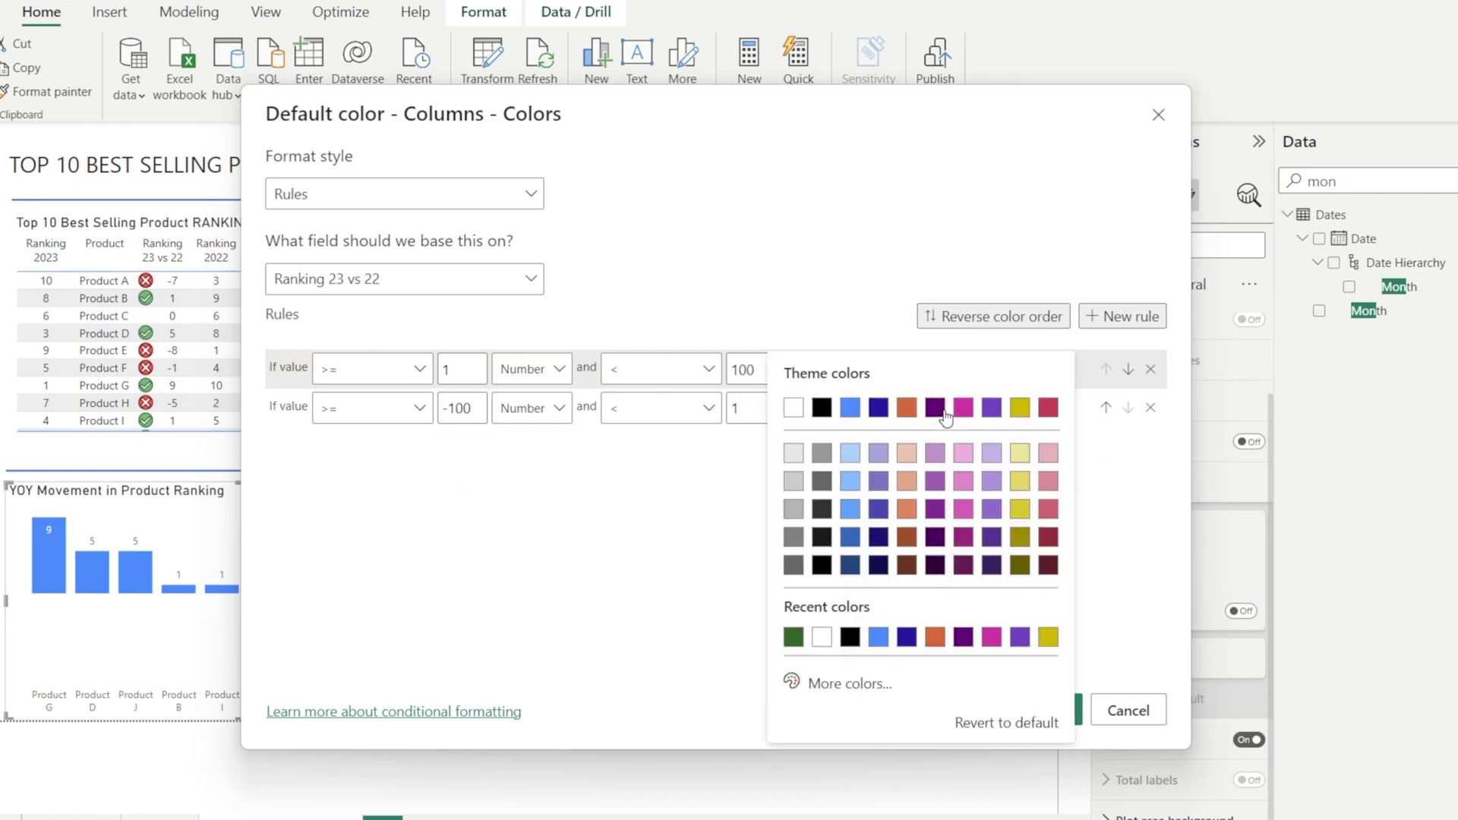
pyautogui.click(1021, 410)
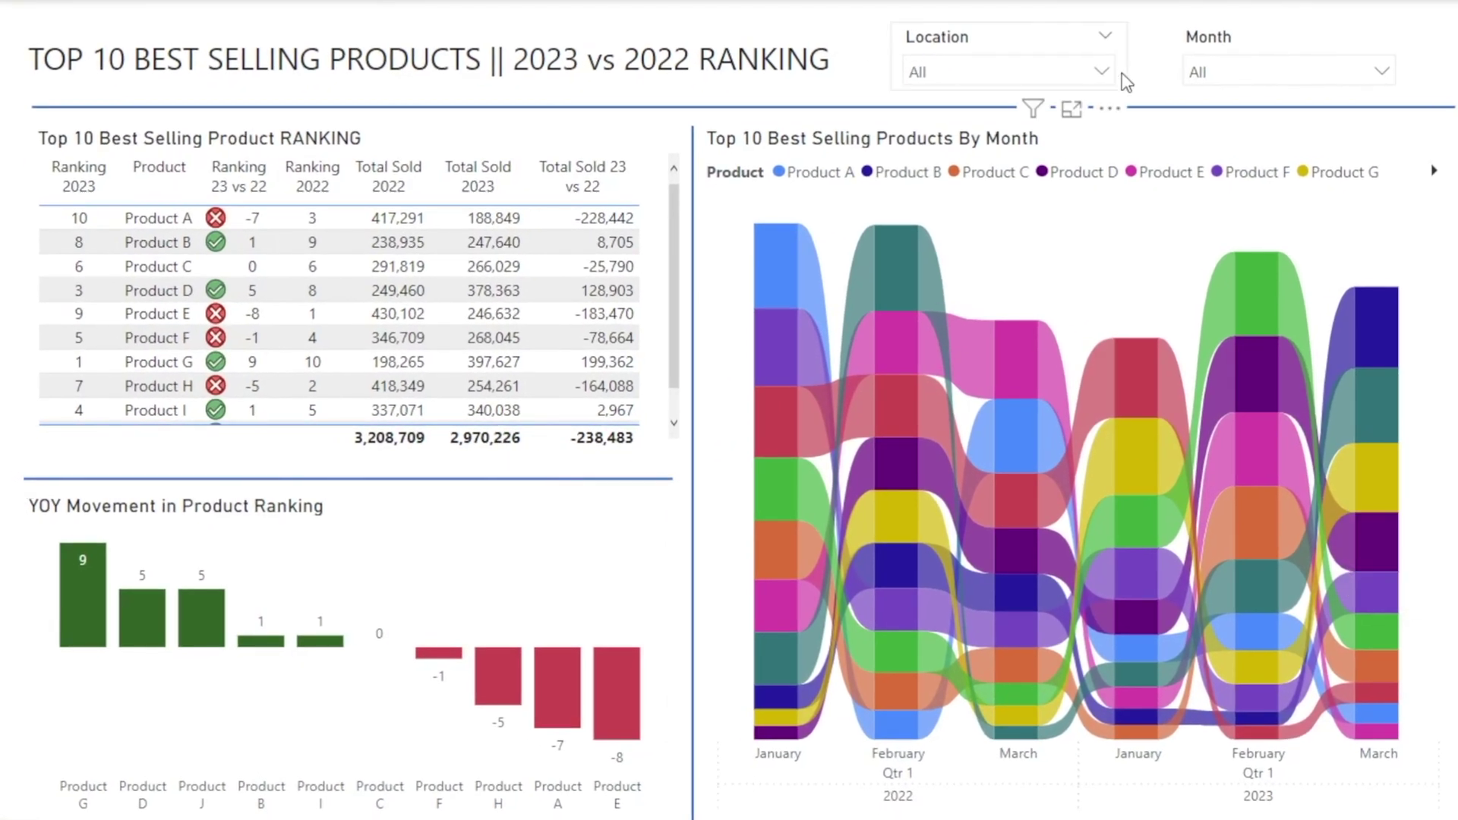
pyautogui.click(1103, 72)
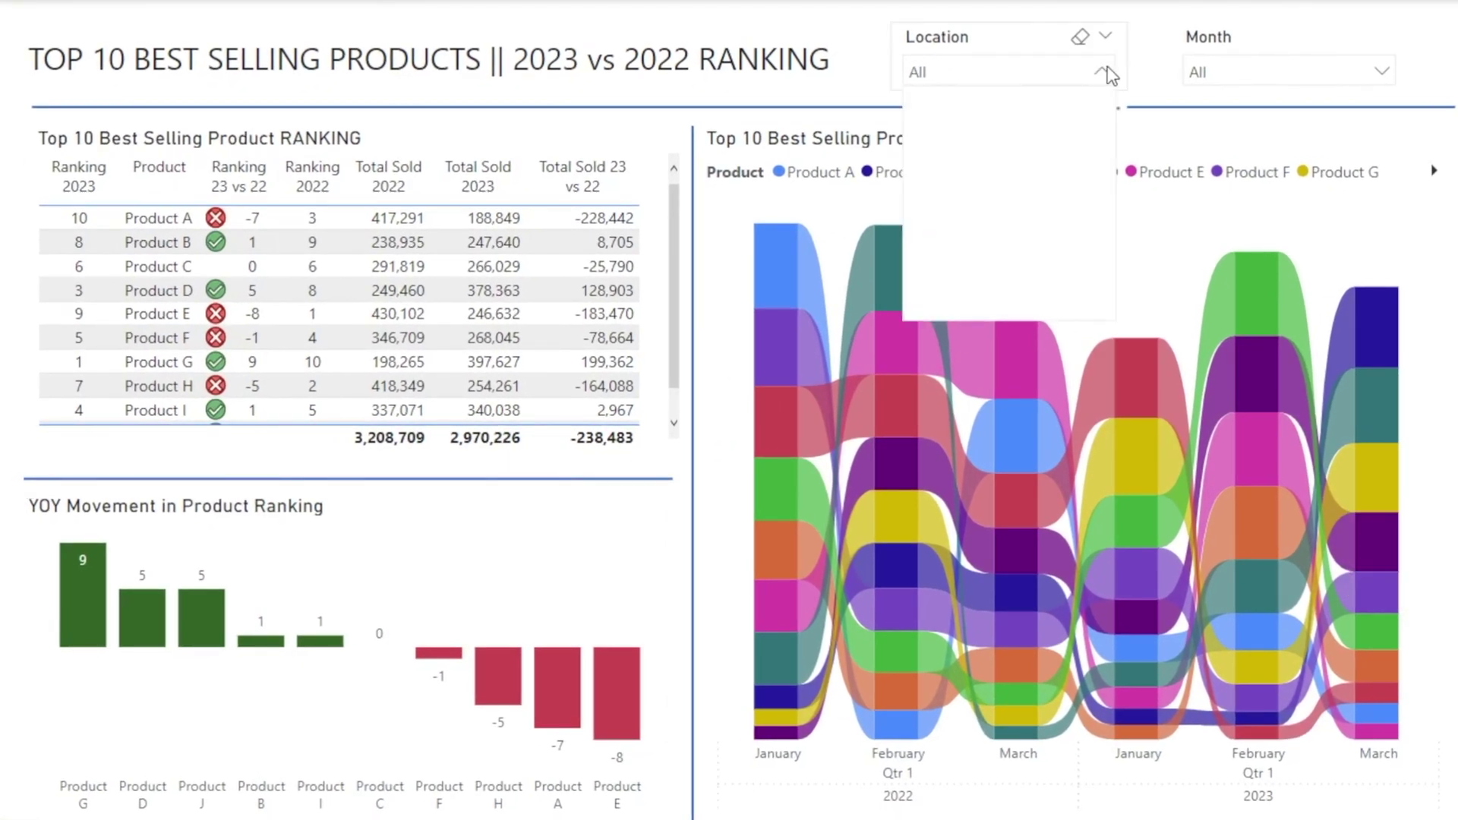
pyautogui.click(949, 137)
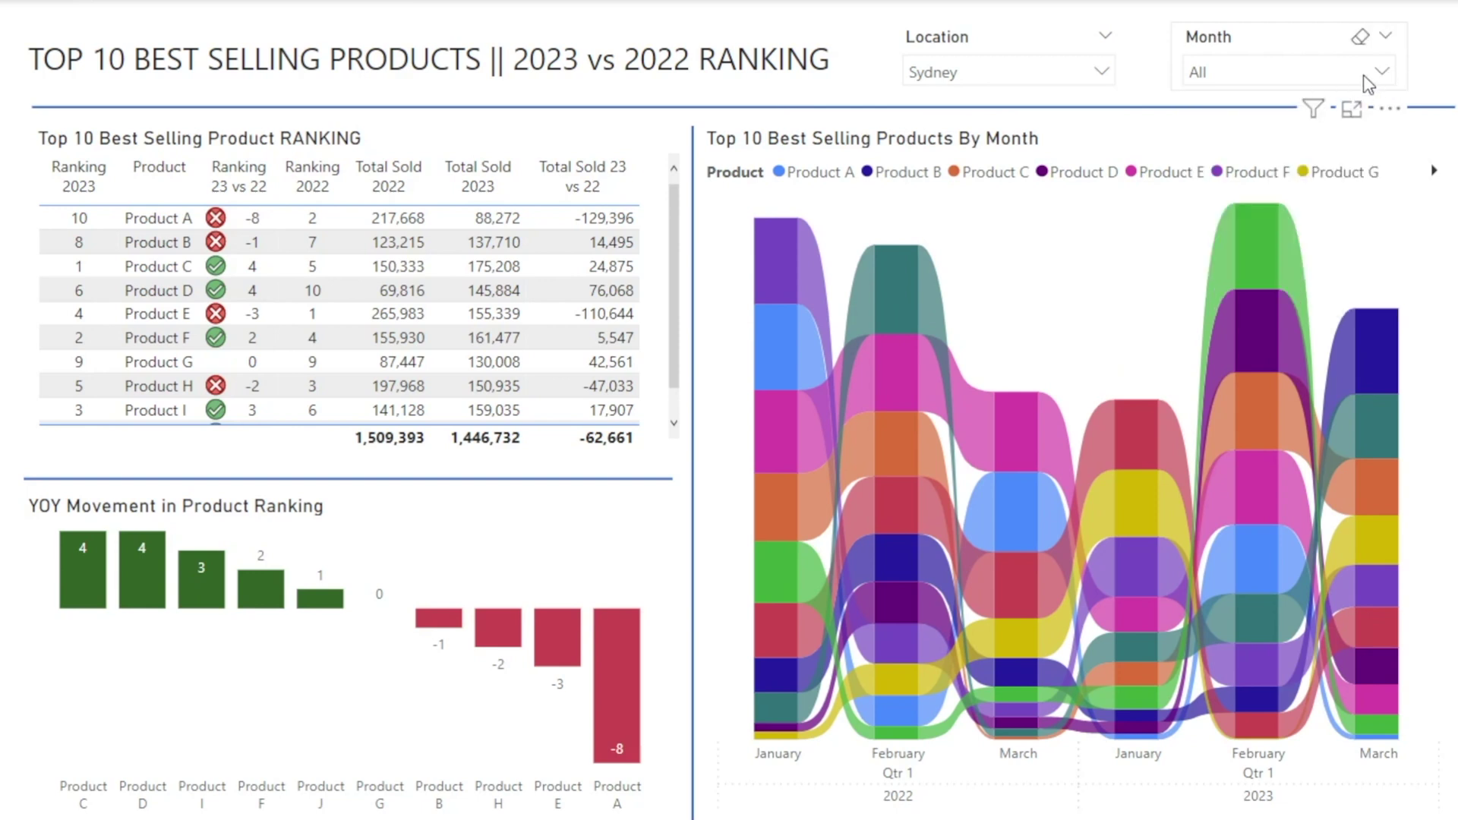
pyautogui.click(1382, 71)
pyautogui.click(1238, 105)
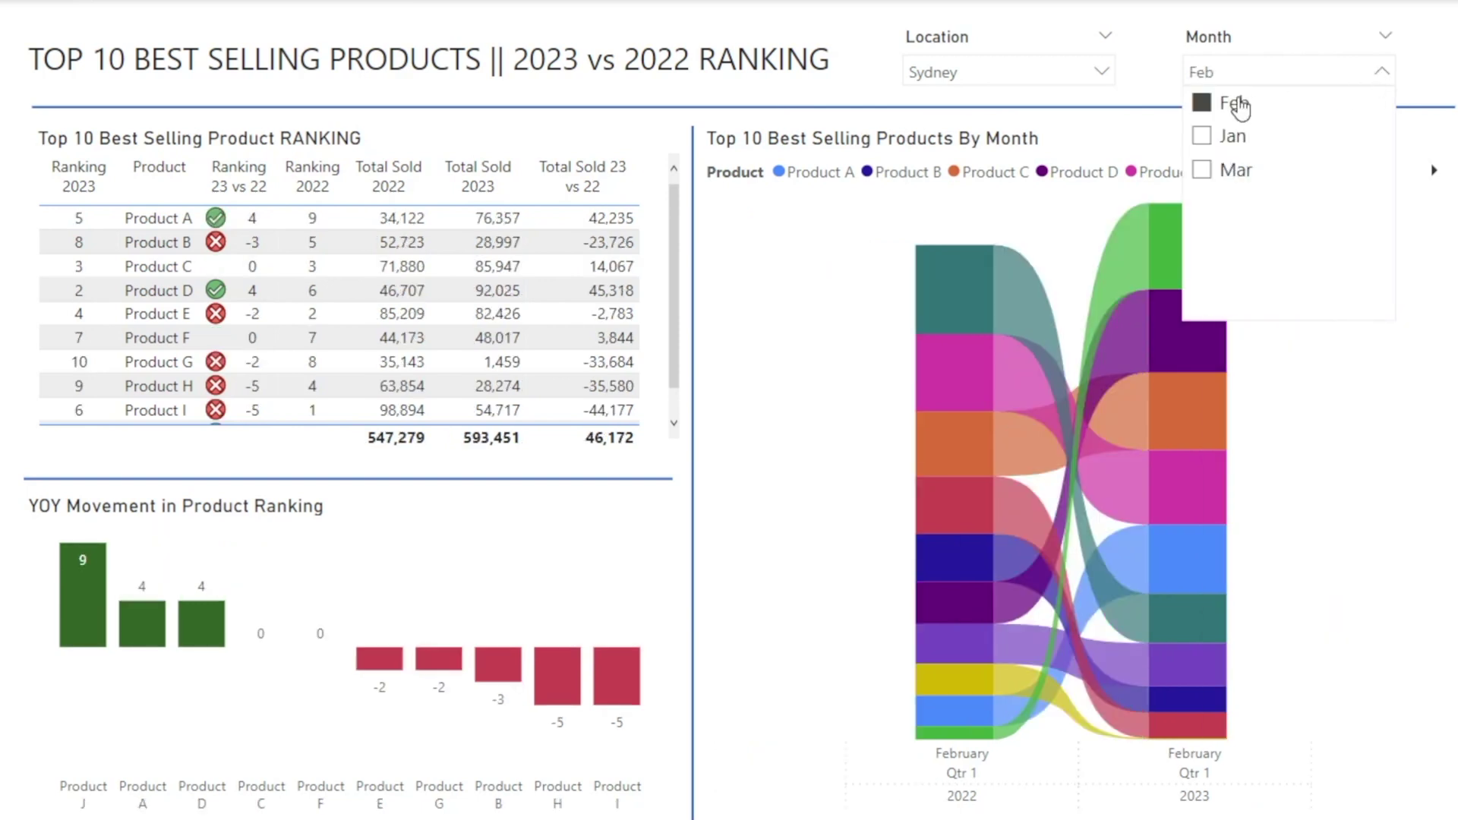
pyautogui.click(93, 618)
pyautogui.click(92, 619)
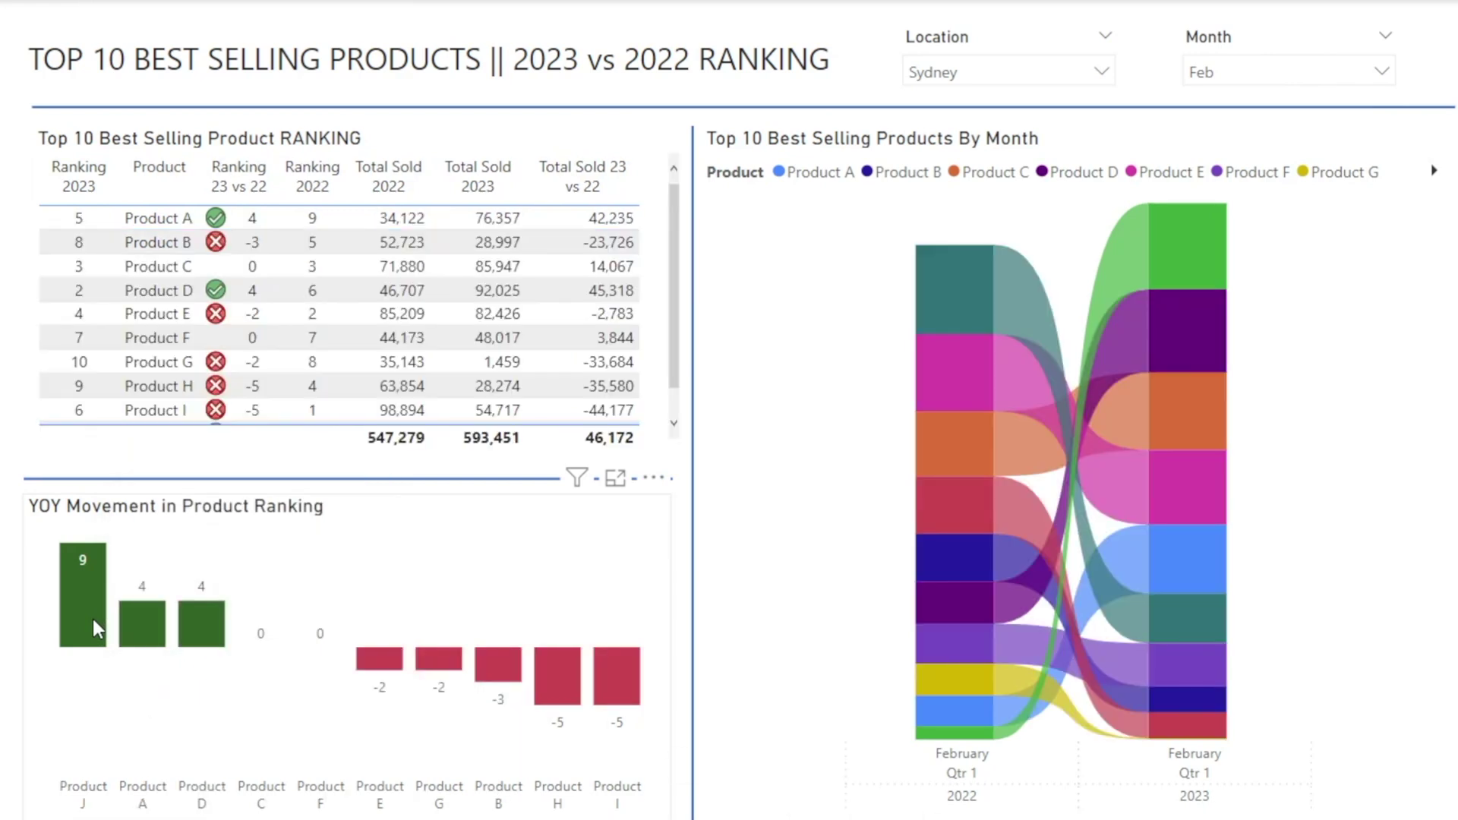
pyautogui.click(1209, 263)
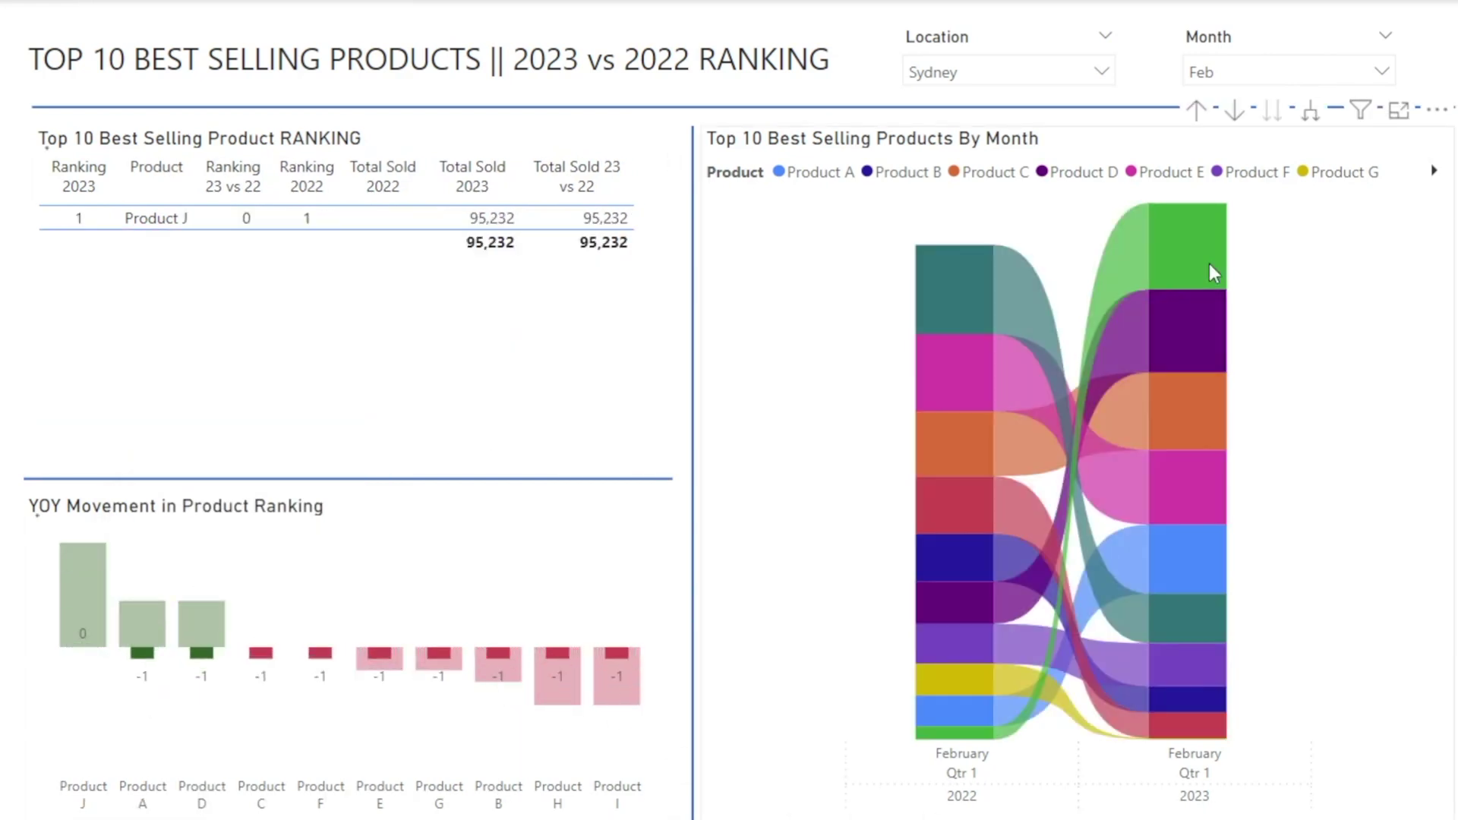
pyautogui.click(1209, 262)
pyautogui.click(1359, 37)
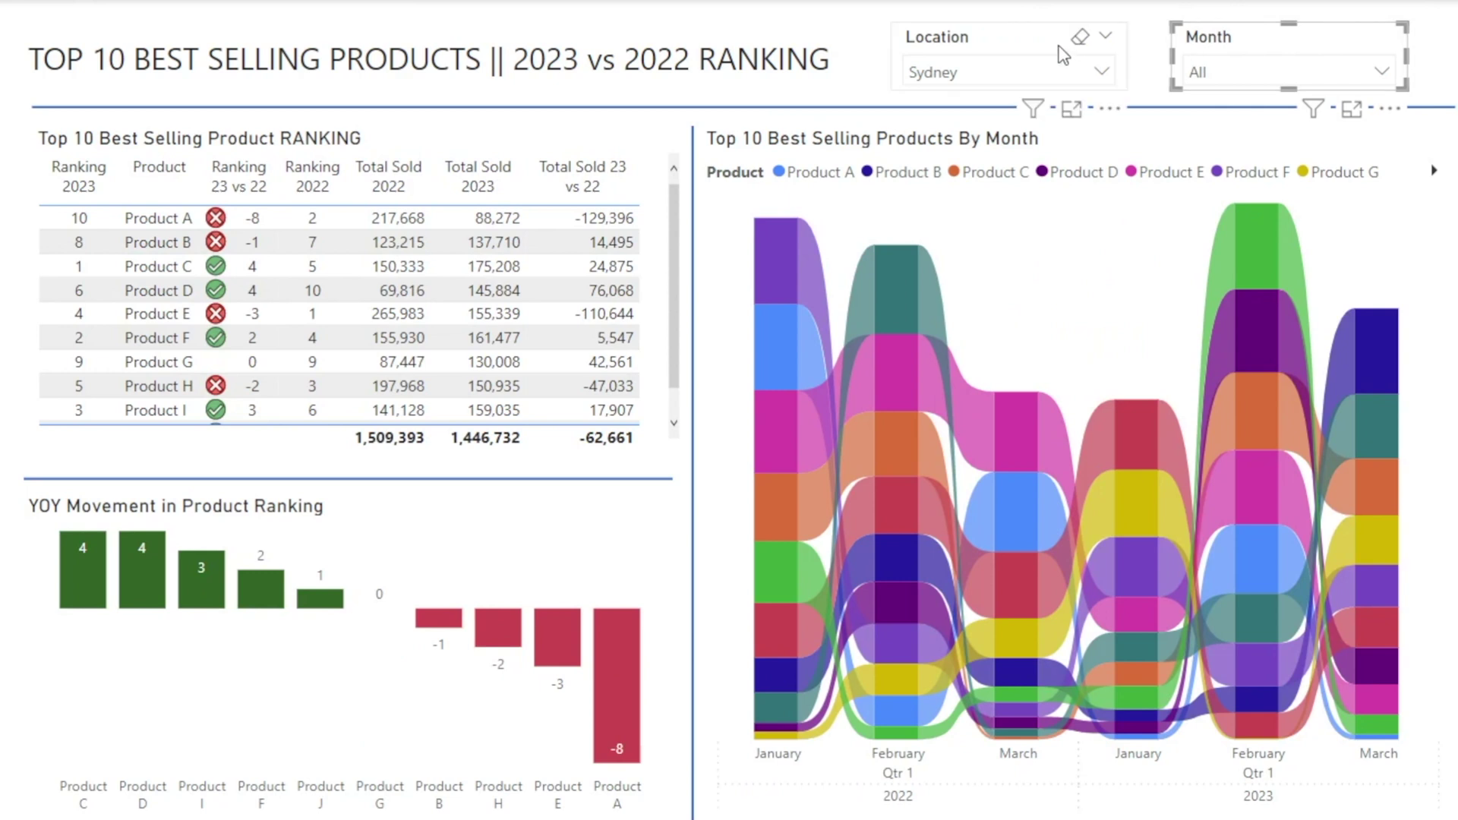
pyautogui.click(1078, 36)
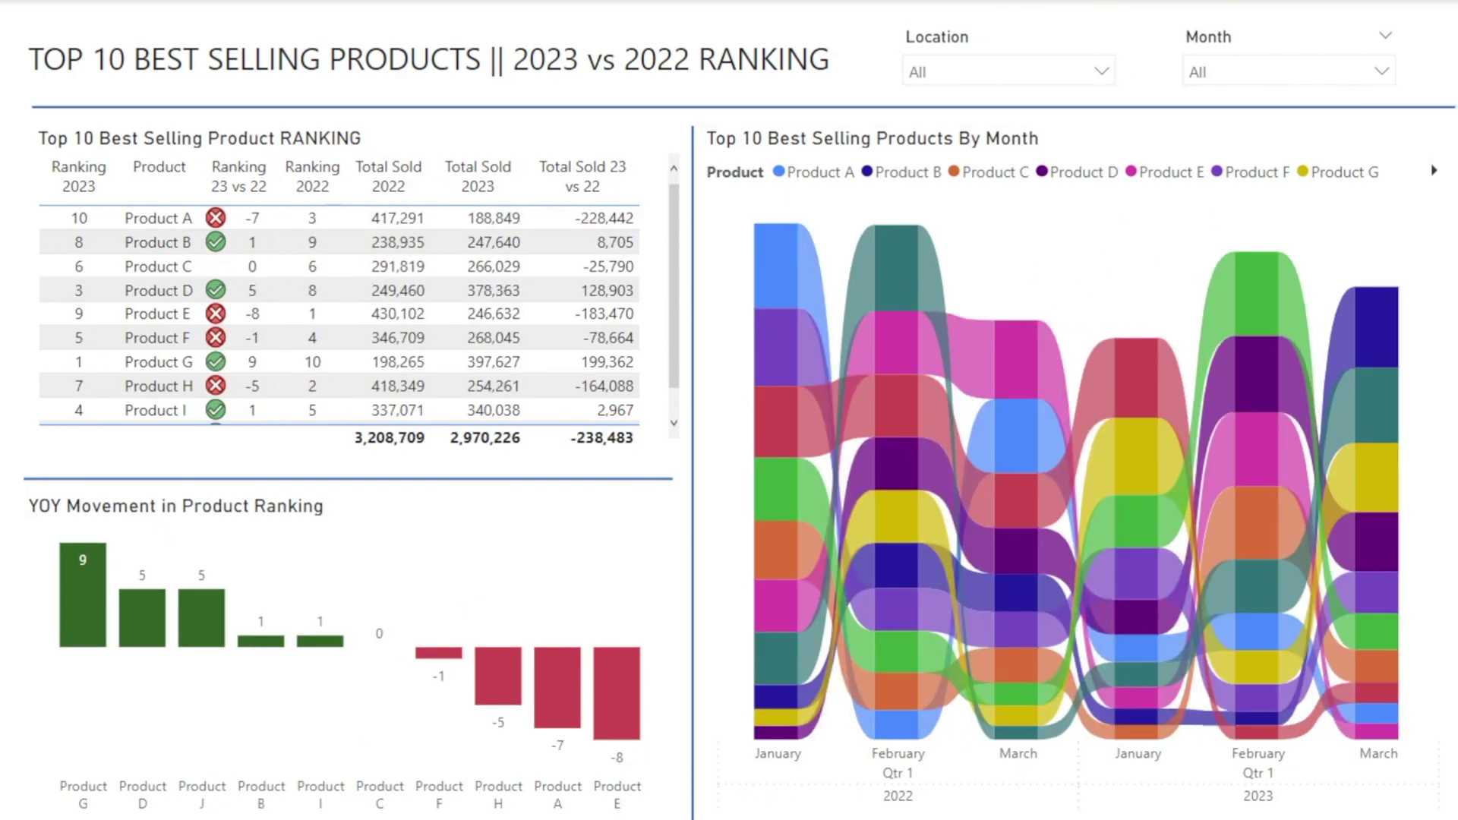